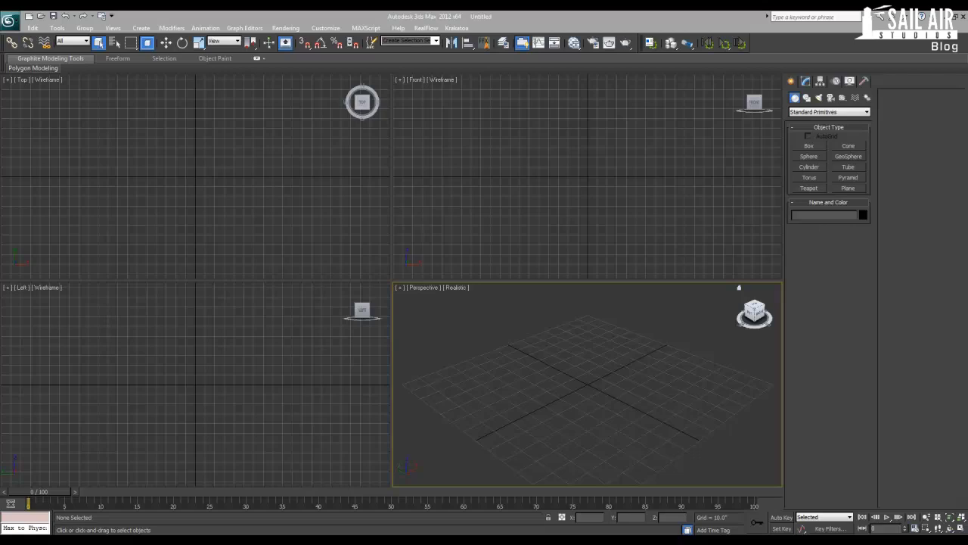
middle_click_drag(596, 383, 585, 360)
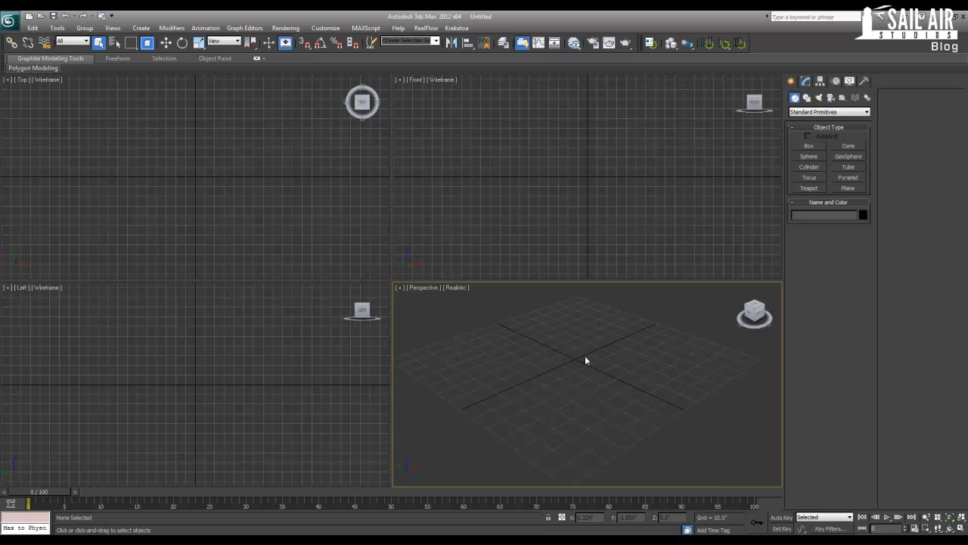
mouse_move(586, 358)
middle_mouse_down("alt")
mouse_move(585, 372)
mouse_move(653, 355)
mouse_move(586, 345)
mouse_move(597, 360)
middle_mouse_up("alt")
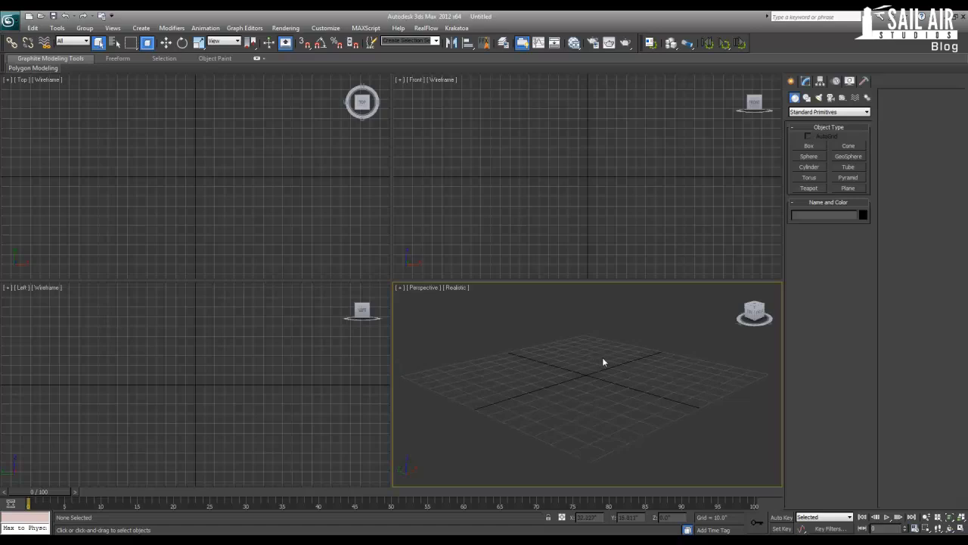
mouse_move(607, 358)
middle_mouse_down("alt")
mouse_move(601, 370)
mouse_move(603, 357)
middle_mouse_up("alt")
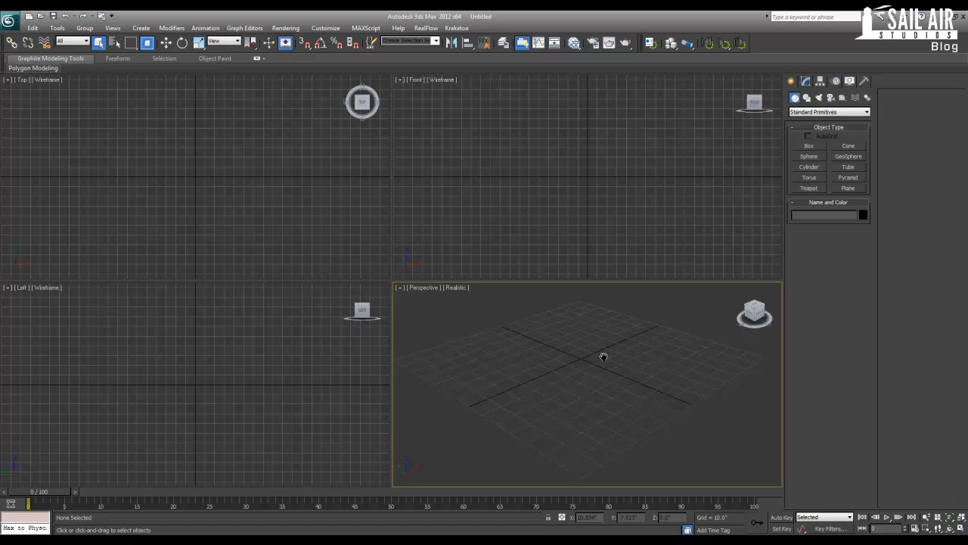
mouse_move(603, 356)
middle_mouse_down()
mouse_move(617, 342)
mouse_move(609, 351)
middle_mouse_up()
mouse_move(629, 361)
middle_mouse_down()
mouse_move(601, 355)
mouse_move(612, 357)
middle_mouse_up()
Switch to the web browser and review the Building Generator page on ScriptSpot, including its version, features and preview images
left_click_drag(967, 91, 422, 46)
scroll(550, 287, "up", 10)
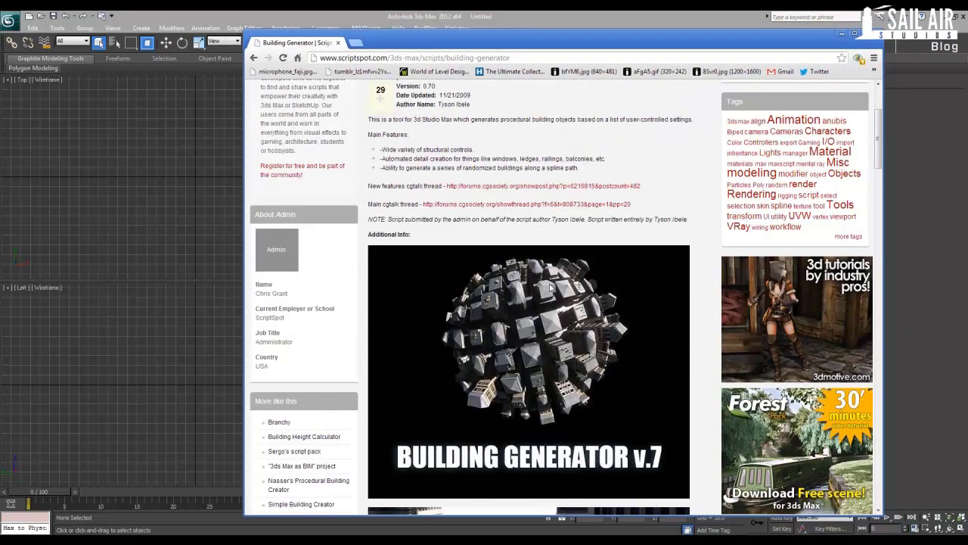
scroll(549, 287, "down", 3)
scroll(476, 255, "up", 3)
left_click_drag(446, 240, 407, 237)
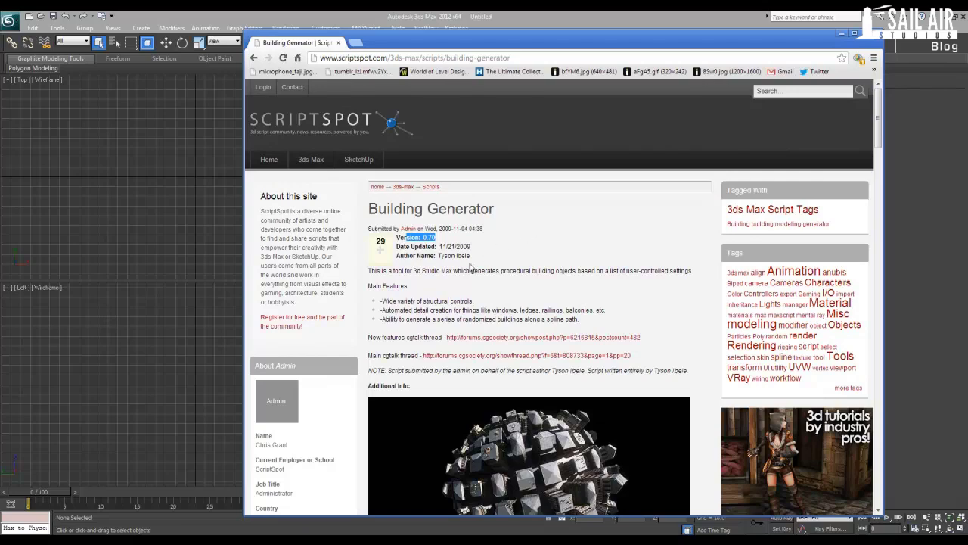
left_click_drag(475, 251, 427, 246)
left_click(515, 259)
scroll(515, 259, "down", 1)
scroll(516, 258, "down", 1)
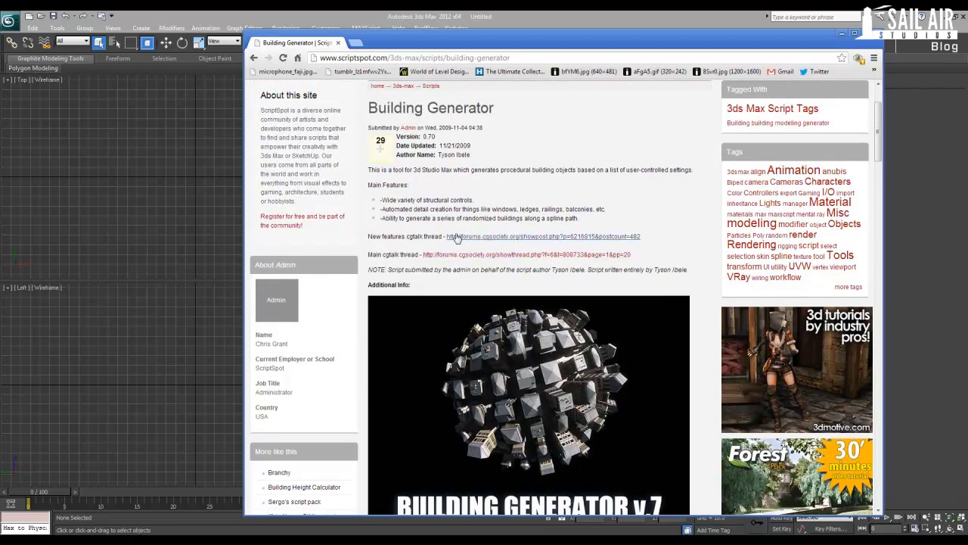
scroll(495, 344, "down", 6)
scroll(505, 325, "down", 5)
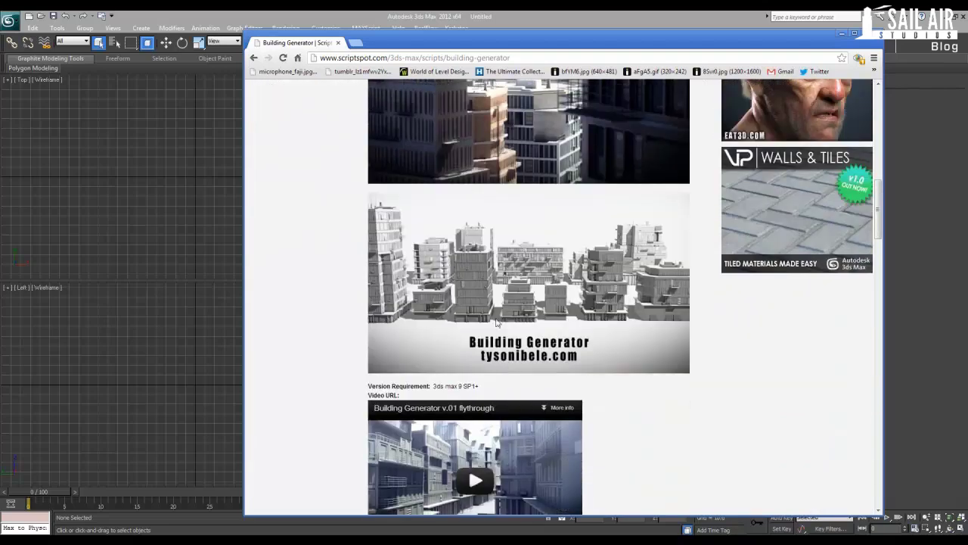
Open the white city preview image in its own tab, examine the generated buildings at larger scale, and close it
right_click(488, 304)
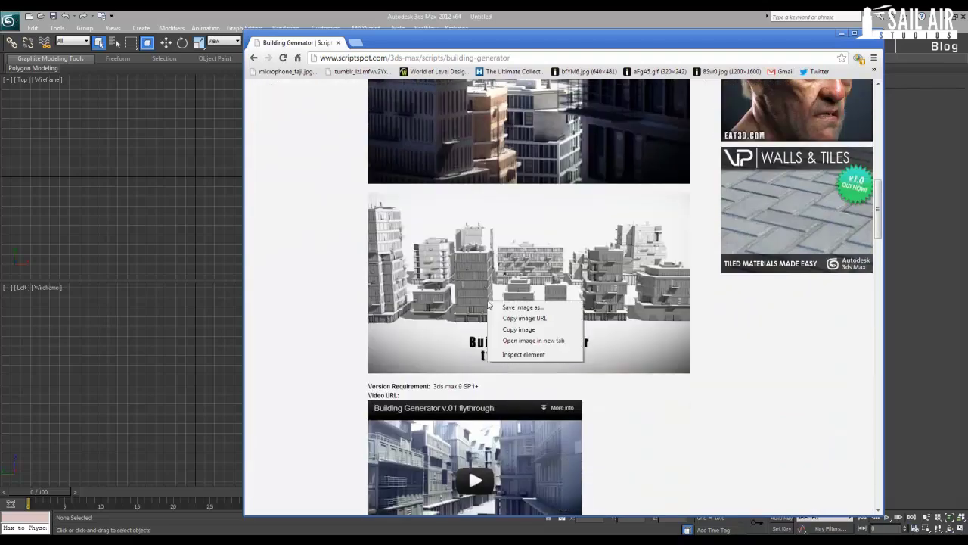
left_click(519, 341)
left_click(386, 44)
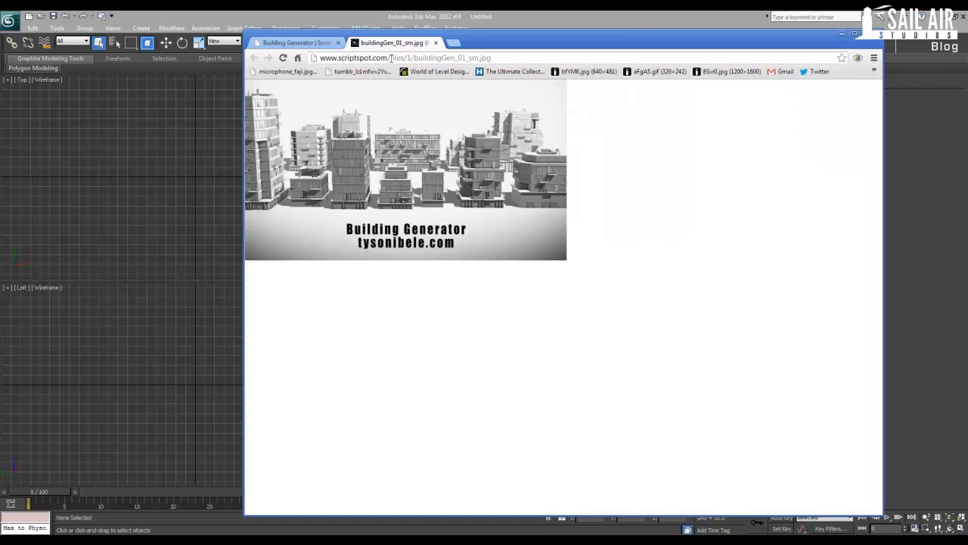
scroll(391, 59, "up", 8, "ctrl")
scroll(391, 58, "down", 6, "ctrl")
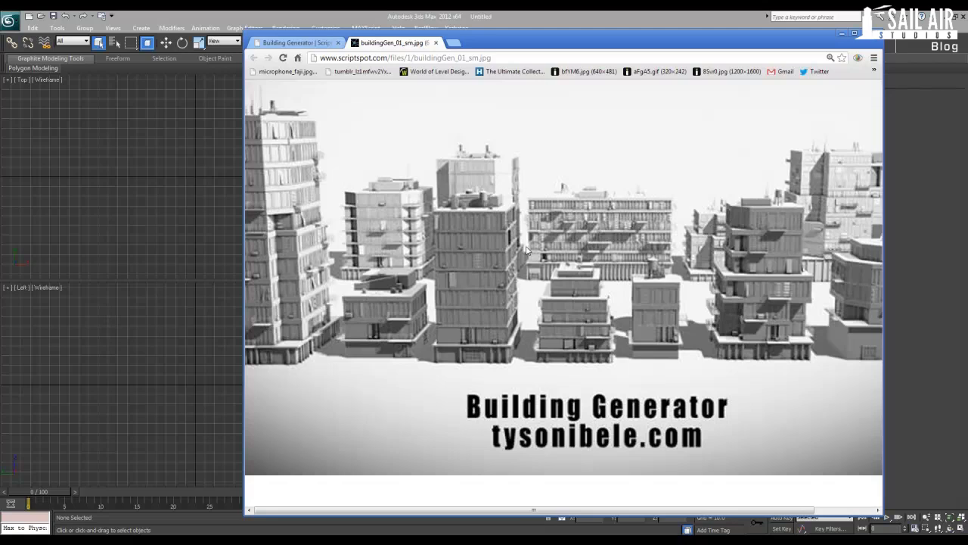
scroll(525, 248, "down", 6, "ctrl")
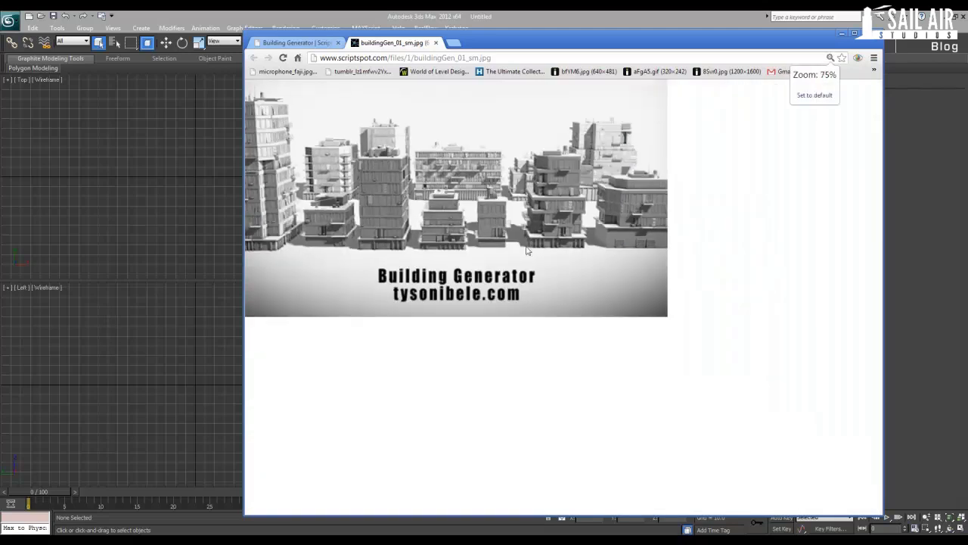
scroll(527, 249, "up", 3, "ctrl")
scroll(526, 249, "up", 1, "ctrl")
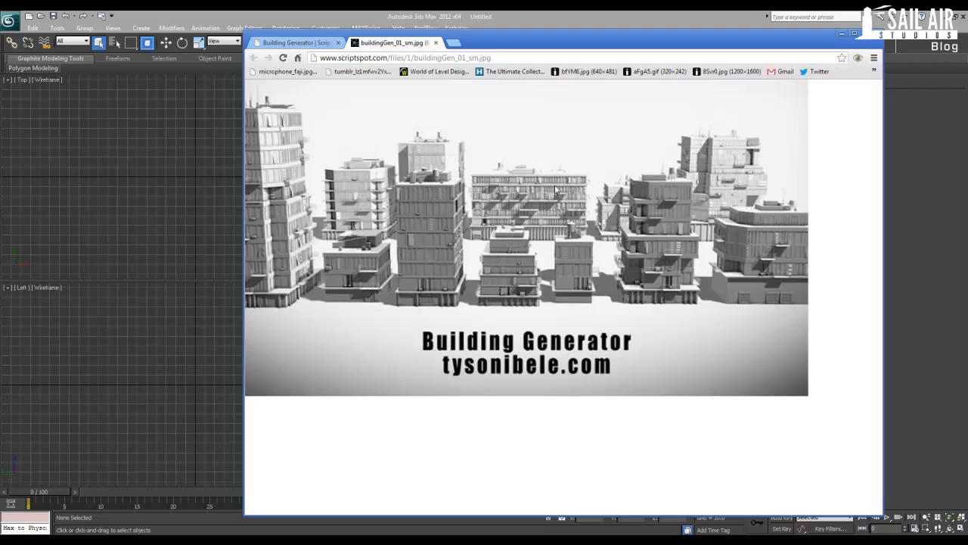
middle_click(376, 43)
Play the Building Generator v.01 flythrough video and open the script's Download URL page in a new tab
scroll(488, 306, "down", 2)
left_click(471, 351)
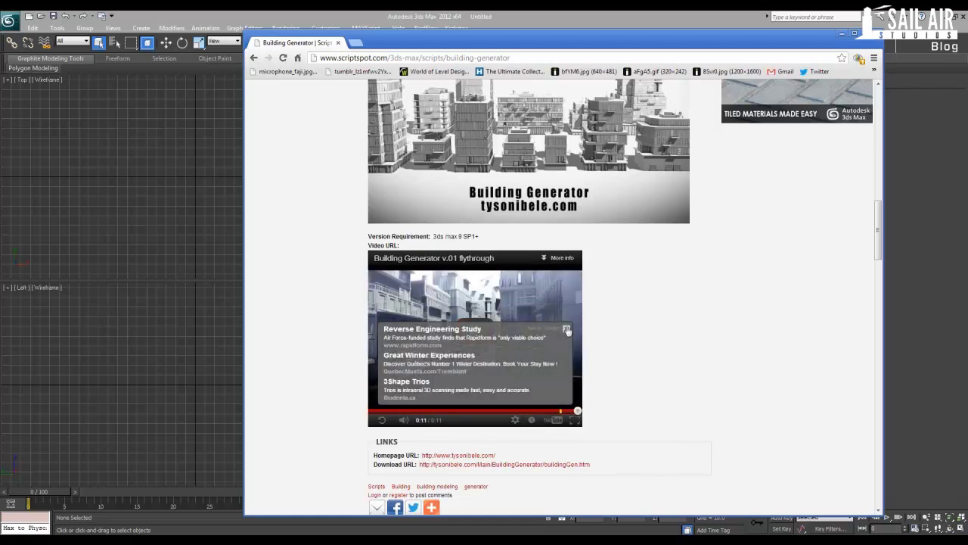
scroll(621, 333, "down", 2)
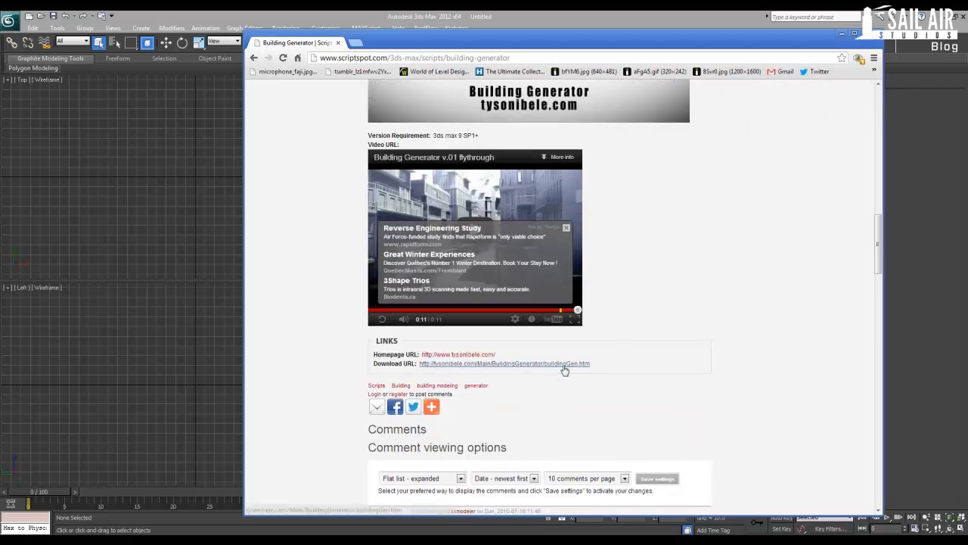
scroll(565, 370, "down", 3)
scroll(464, 347, "up", 2)
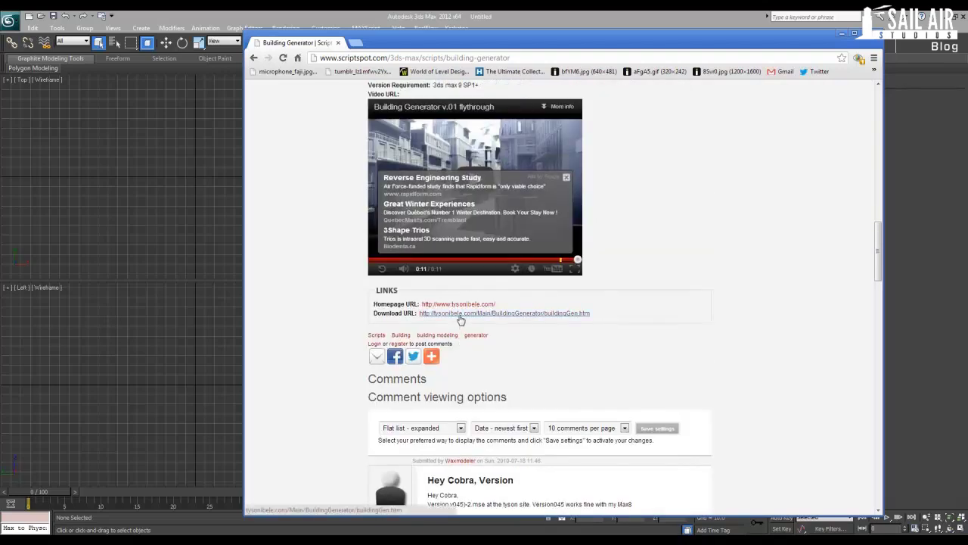
mouse_move(587, 315)
left_mouse_down()
mouse_move(402, 316)
mouse_move(584, 322)
left_mouse_up()
middle_click(568, 320)
left_click(393, 43)
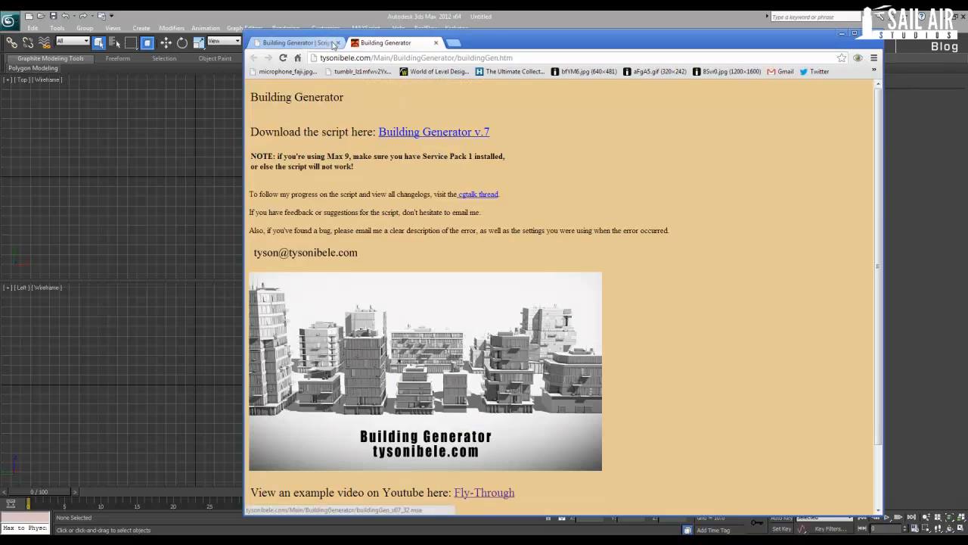
Look over the ScriptSpot page again and read the download page's version requirements and instructions for running the script
key("ctrl+Tab")
scroll(443, 181, "up", 10)
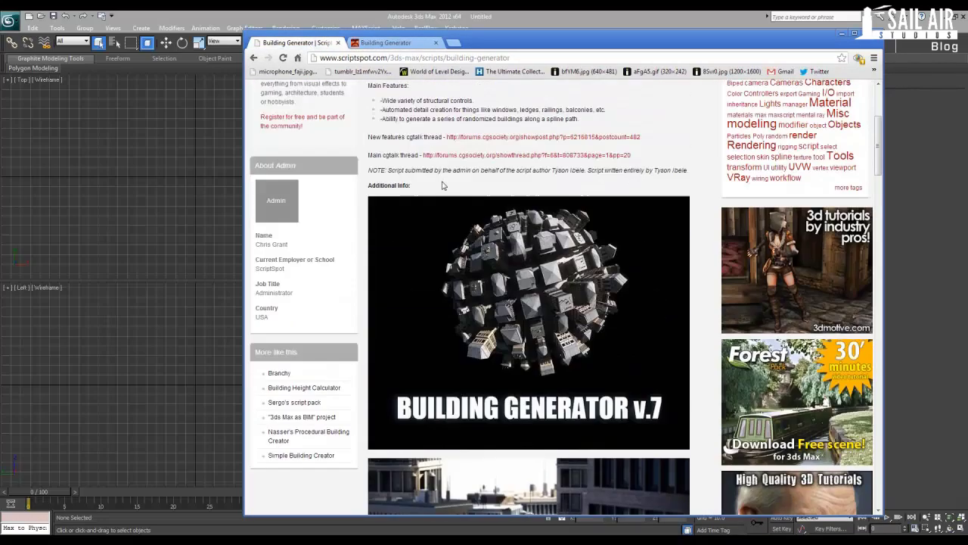
scroll(443, 182, "down", 10)
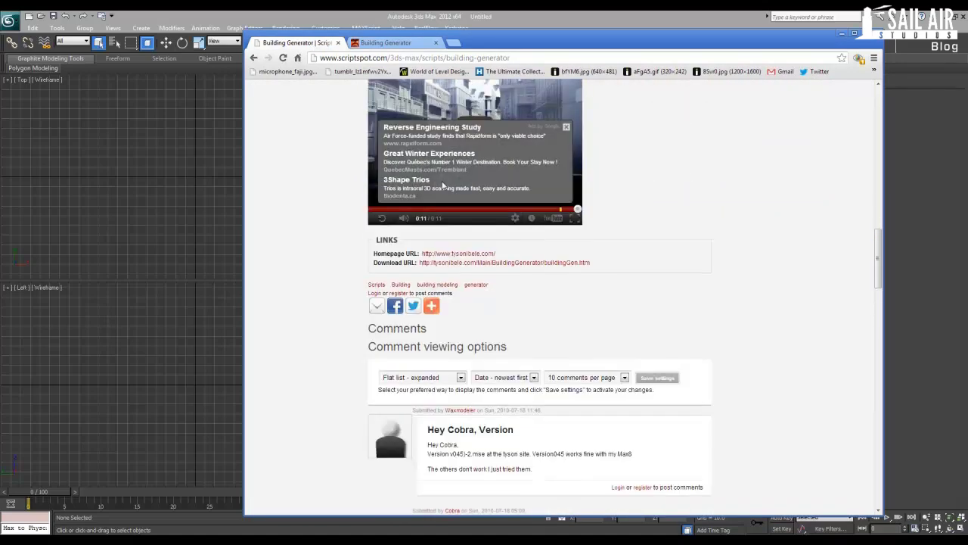
scroll(444, 186, "up", 3)
left_click(387, 43)
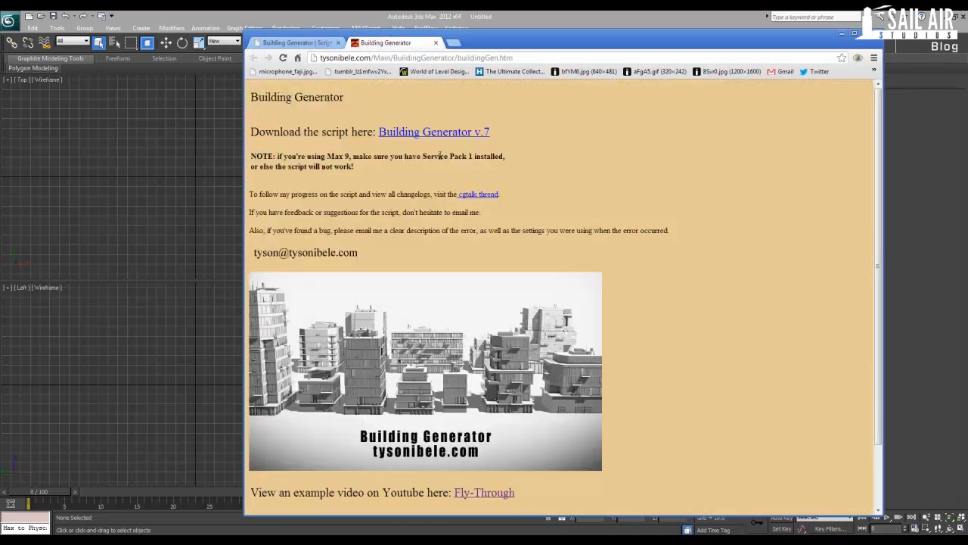
scroll(440, 156, "down", 1)
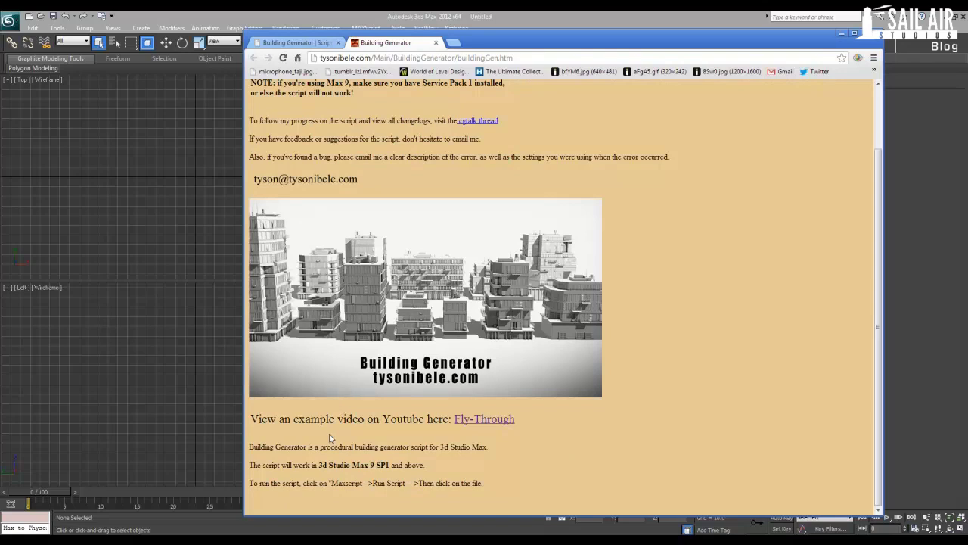
scroll(344, 445, "up", 1)
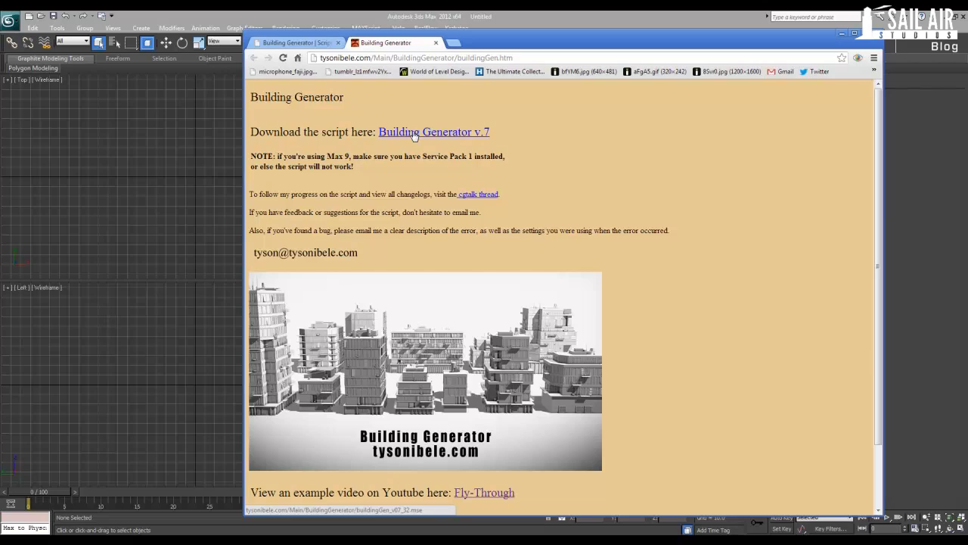
Download the Building Generator v.7 script file buildingGen_v07_32.mse
left_click(449, 134)
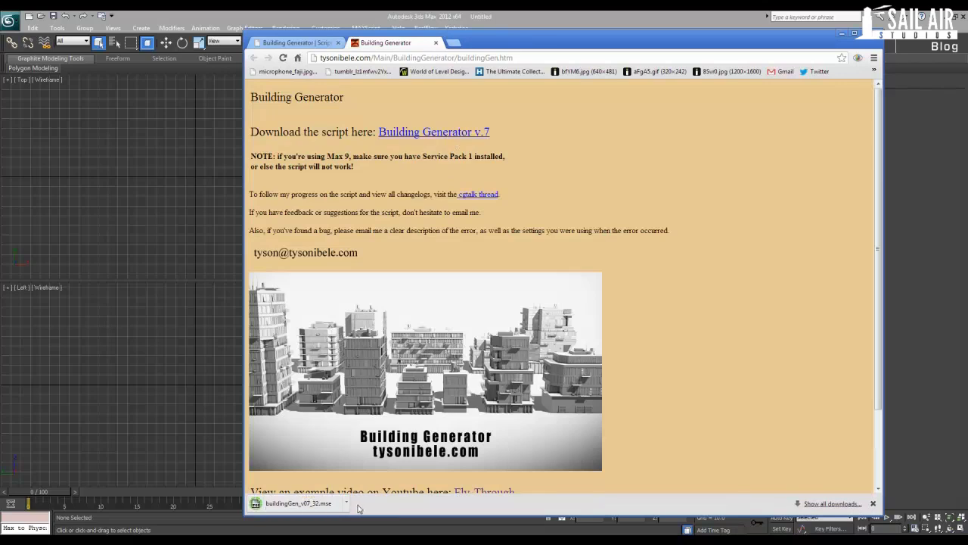
left_click(346, 502)
left_click(378, 472)
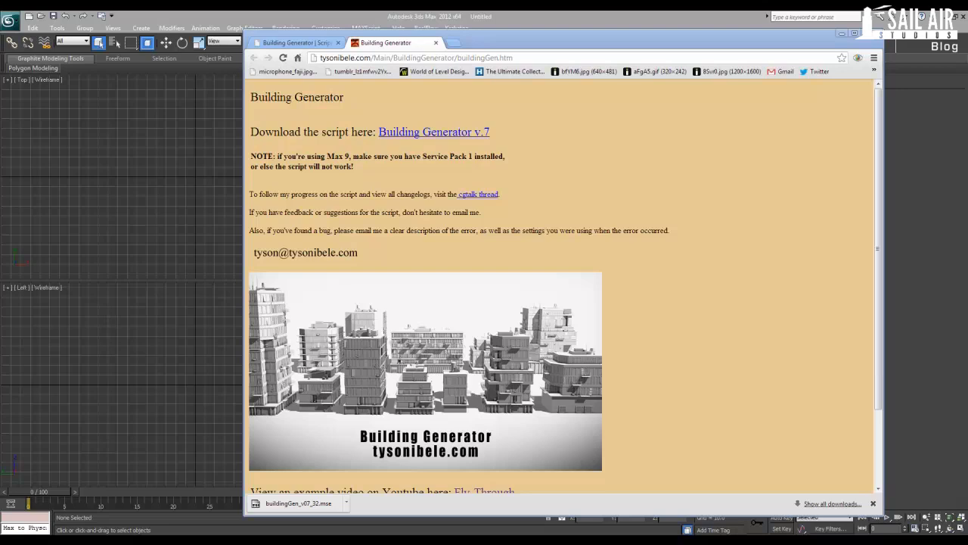
Return from the browser to 3ds Max and open the Windows Computer location to browse the drives
left_click(545, 13)
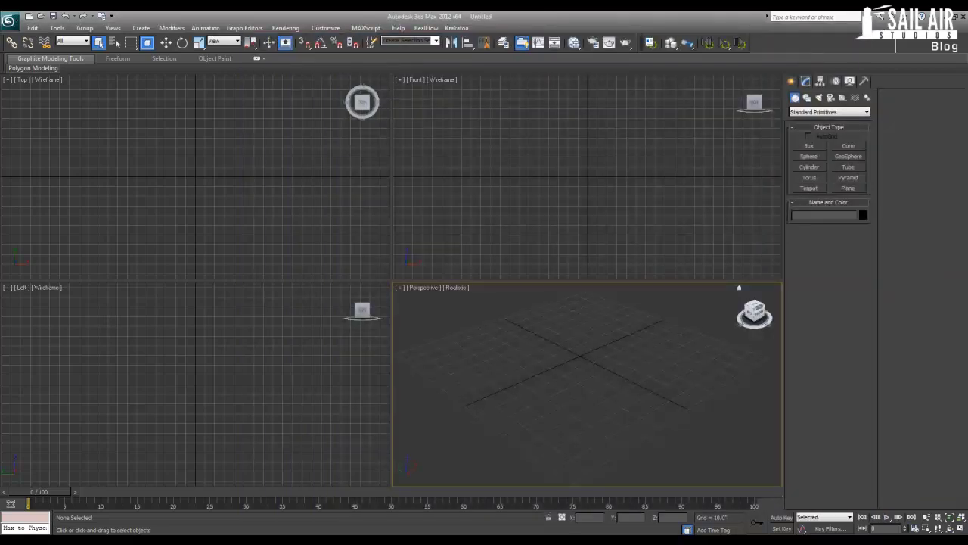
left_click(14, 539)
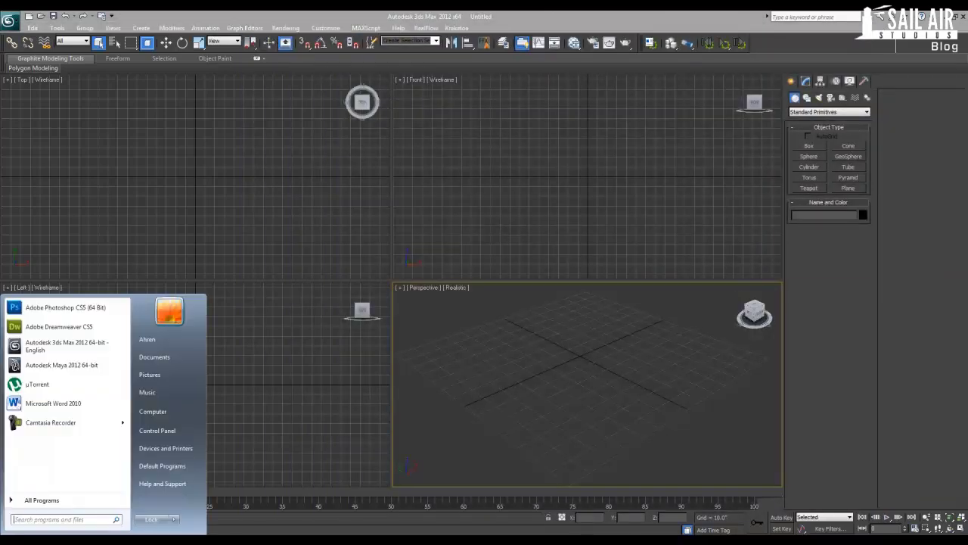
left_click(166, 416)
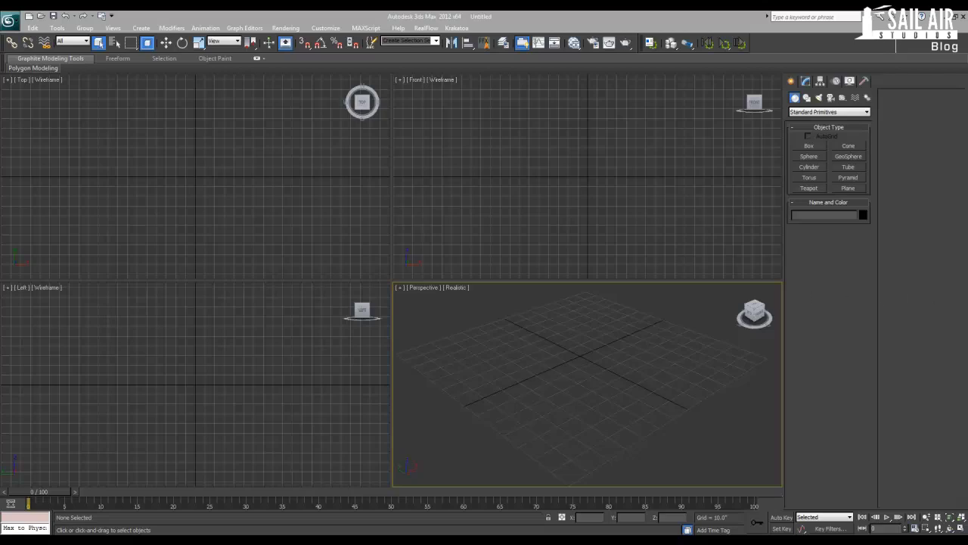
Run the buildingGen_v07_32 script from the Scripts folder and move the Building Generator v0.7 window slightly higher
left_click(370, 29)
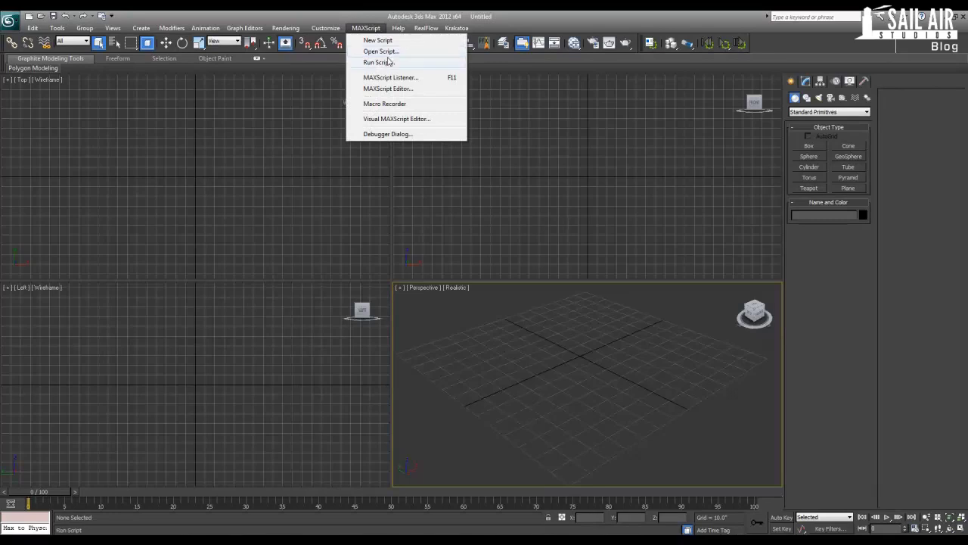
left_click(382, 52)
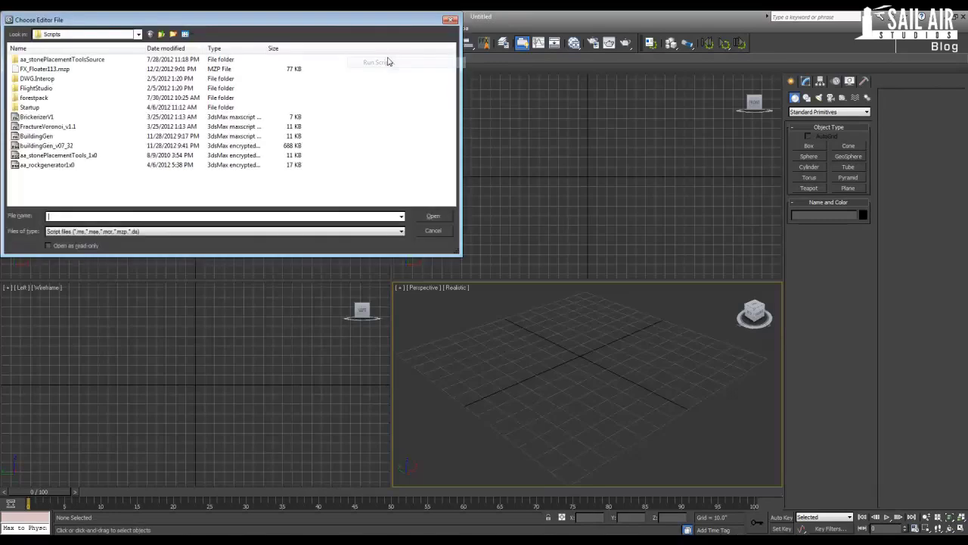
left_click(65, 146)
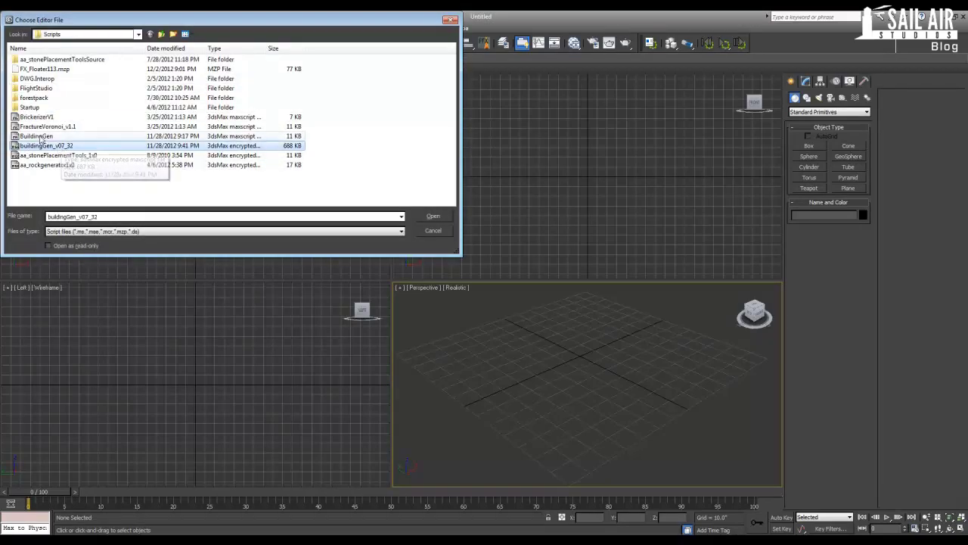
left_click(53, 137)
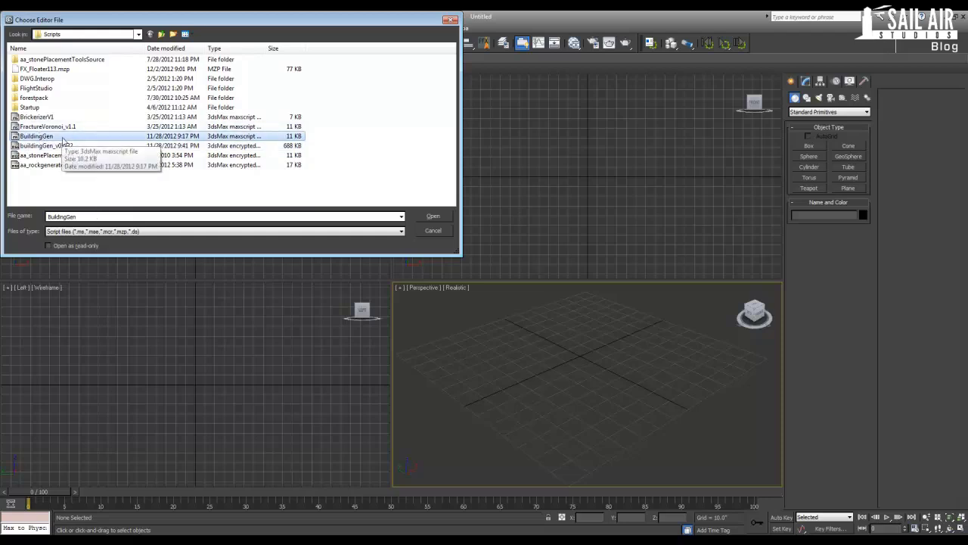
left_click(61, 146)
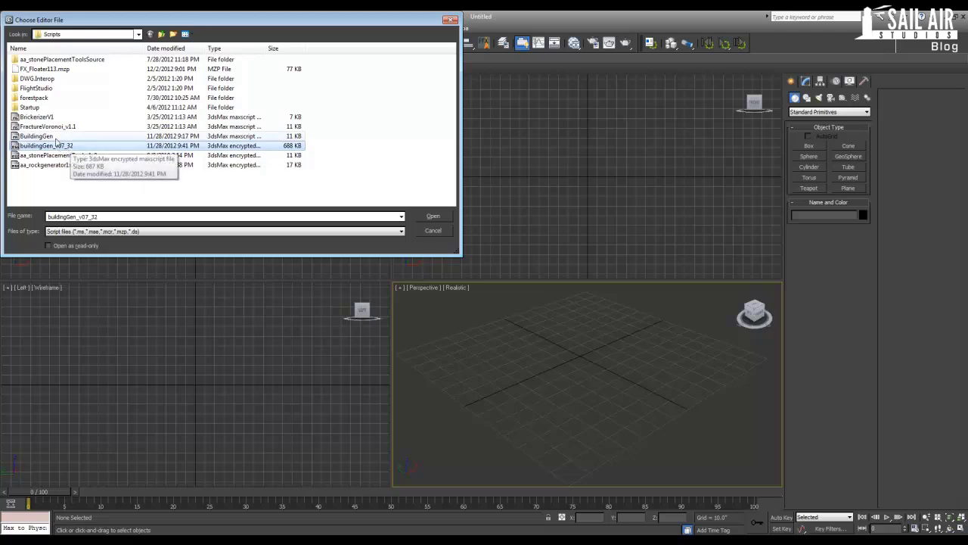
left_click(51, 136)
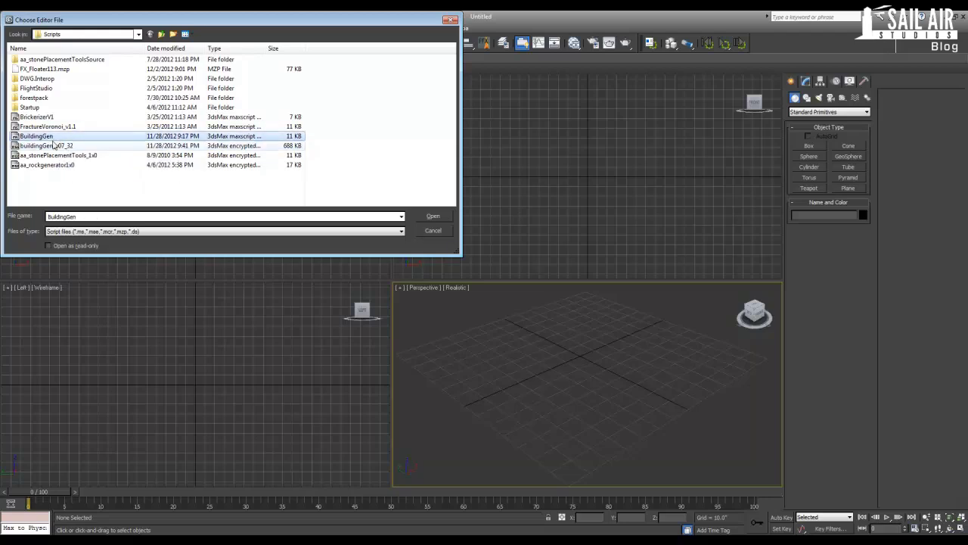
left_click(68, 147)
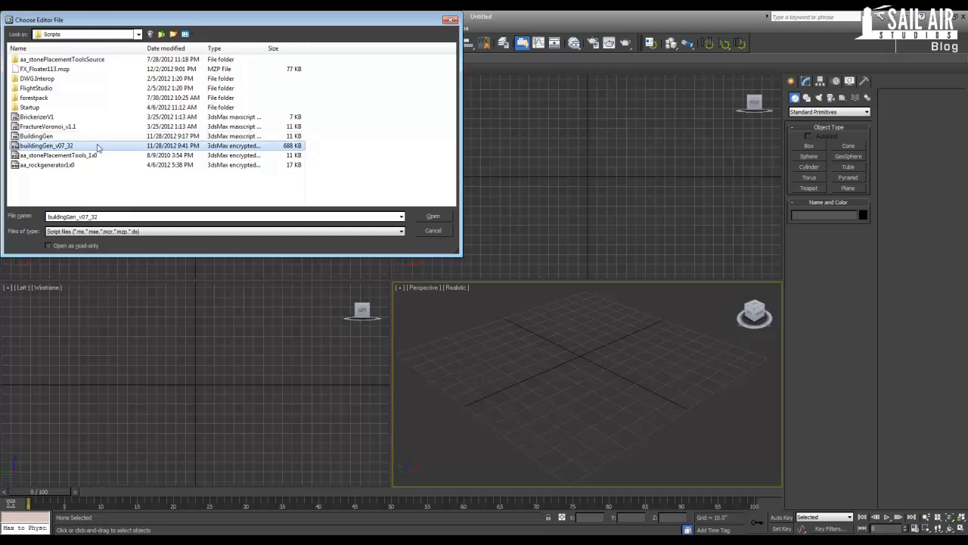
left_click(446, 216)
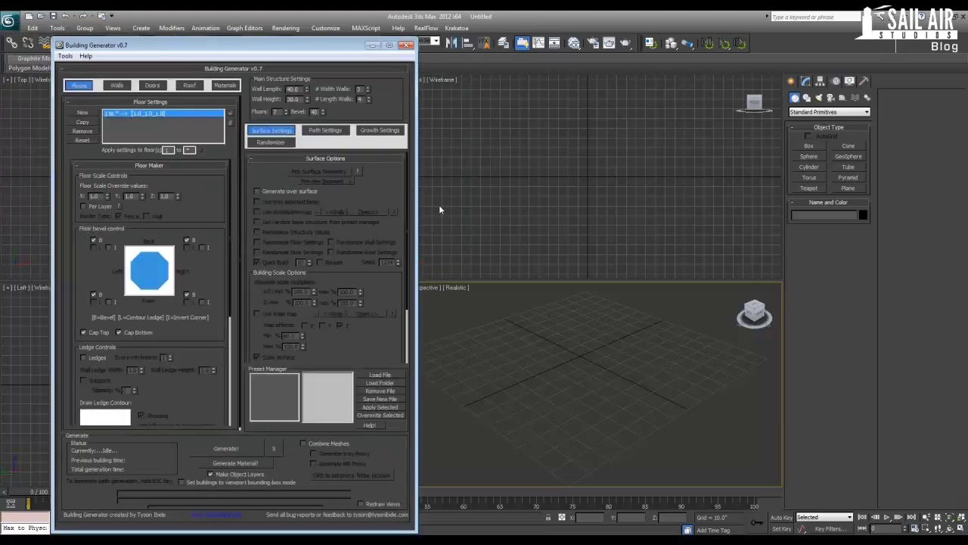
left_click_drag(315, 50, 318, 34)
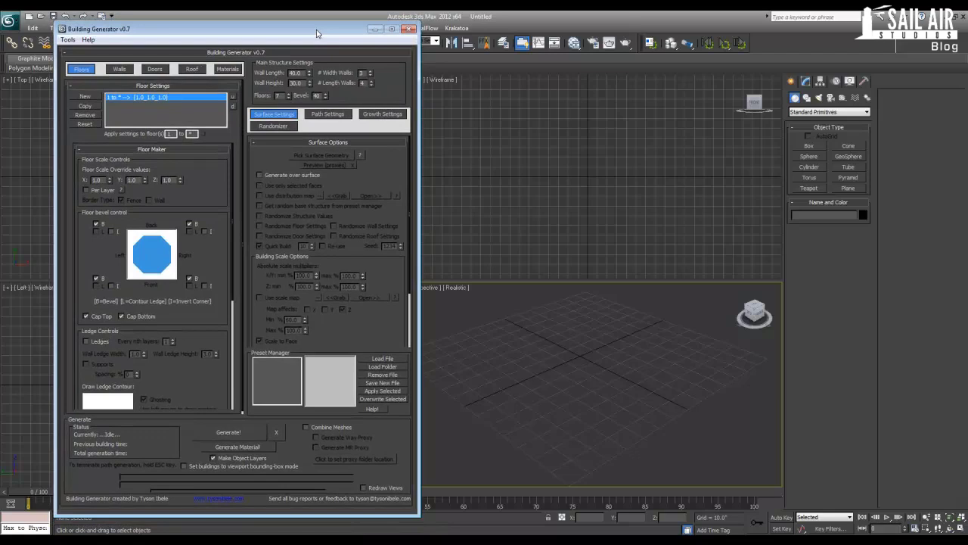
Examine the floor settings and surface options of the Building Generator
scroll(218, 201, "down", 6)
scroll(217, 233, "up", 6)
scroll(227, 236, "down", 1)
scroll(219, 206, "down", 3)
scroll(219, 206, "up", 5)
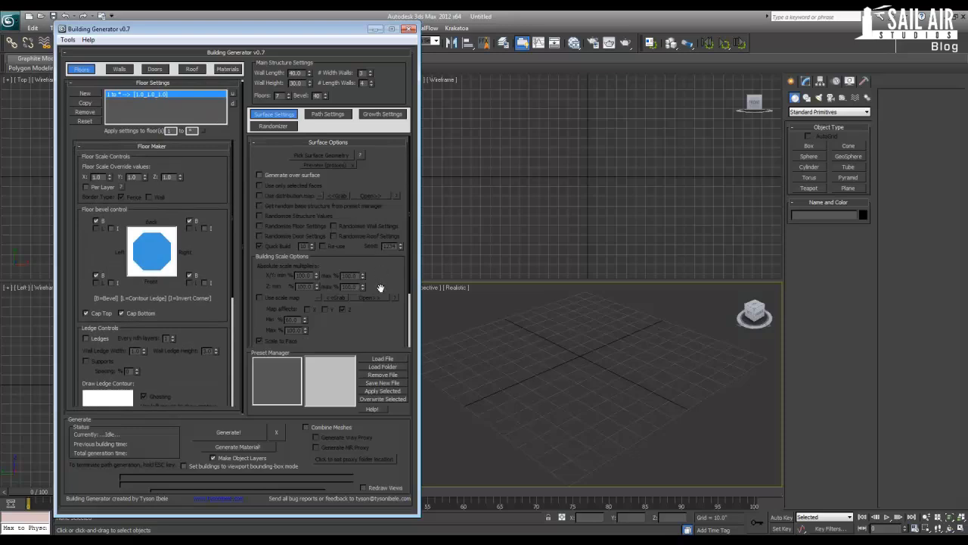
scroll(375, 250, "down", 3)
scroll(364, 288, "up", 3)
left_click_drag(214, 210, 209, 251)
left_click_drag(207, 207, 184, 235)
Try adjusting the main structure values and enter 40 as the wall length
left_click_drag(283, 97, 251, 98)
left_click(321, 96)
left_click(308, 73)
left_click_drag(310, 85, 302, 437)
left_click(290, 73)
type("40")
key("Return")
left_click(321, 95)
Collapse the Surface Options section of the Building Generator
left_click_drag(388, 214, 379, 259)
mouse_move(376, 269)
left_mouse_down()
mouse_move(366, 164)
mouse_move(367, 254)
left_mouse_up()
left_click(289, 141)
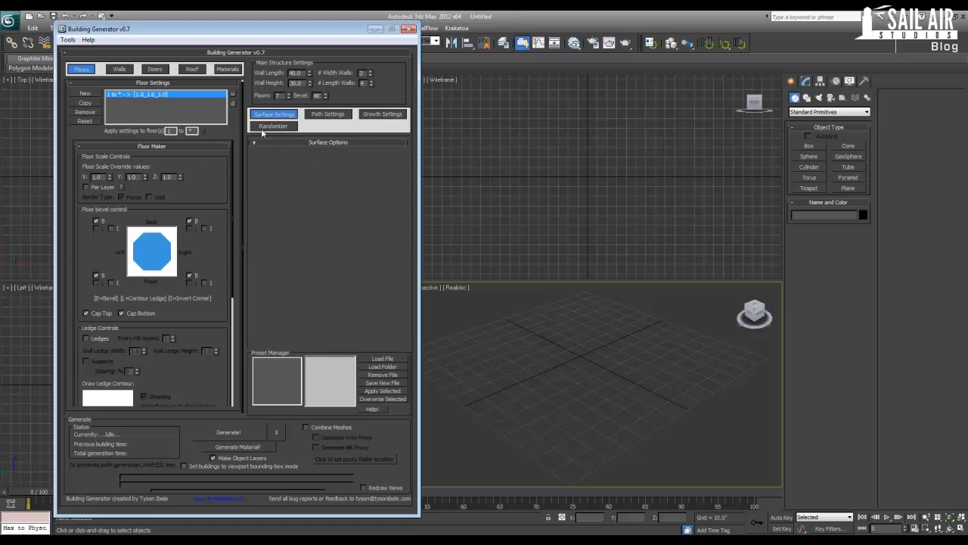
left_click(259, 141)
left_click(254, 141)
Generate a building with the current structure settings, select it and inspect its walls and roof in the perspective view
left_click(227, 435)
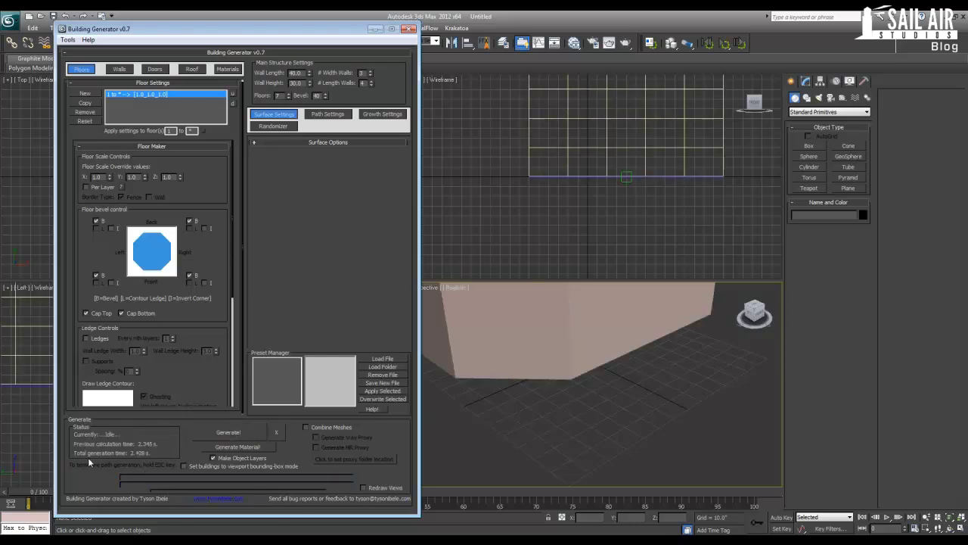
middle_click_drag(538, 351, 580, 470, "alt")
scroll(559, 326, "down", 3)
middle_click_drag(558, 326, 529, 345)
scroll(602, 383, "down", 2)
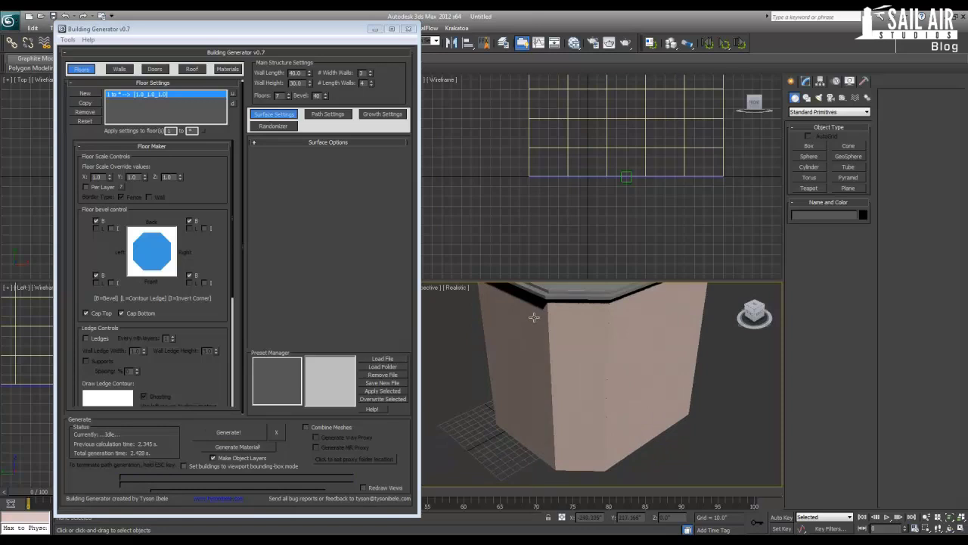
scroll(578, 358, "up", 5)
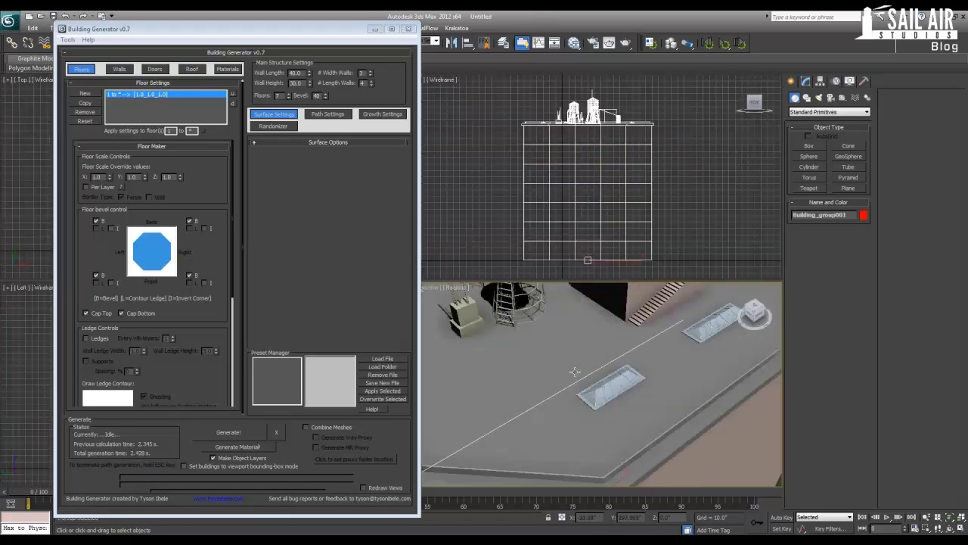
middle_click_drag(578, 358, 590, 405, "alt")
scroll(522, 395, "up", 3)
scroll(590, 425, "down", 5)
scroll(590, 406, "down", 5)
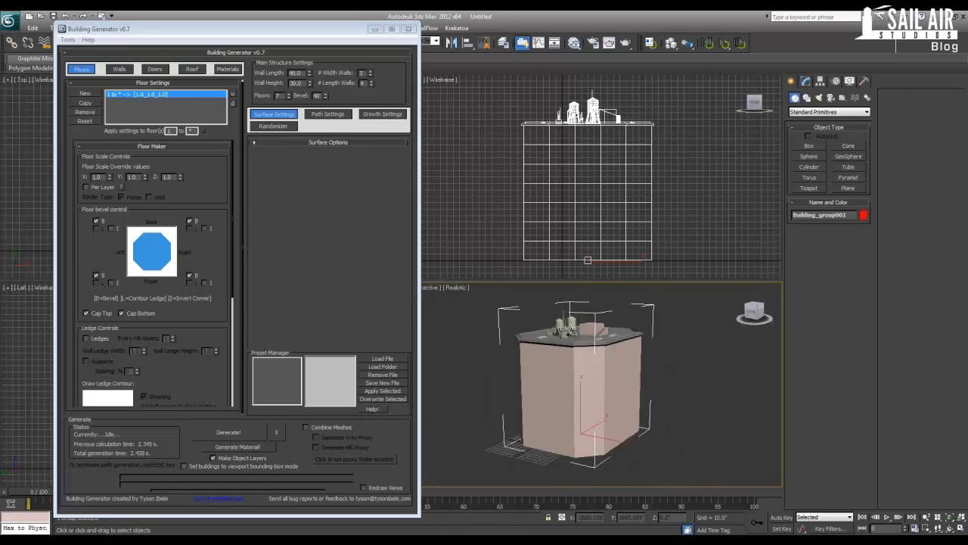
scroll(572, 379, "up", 3)
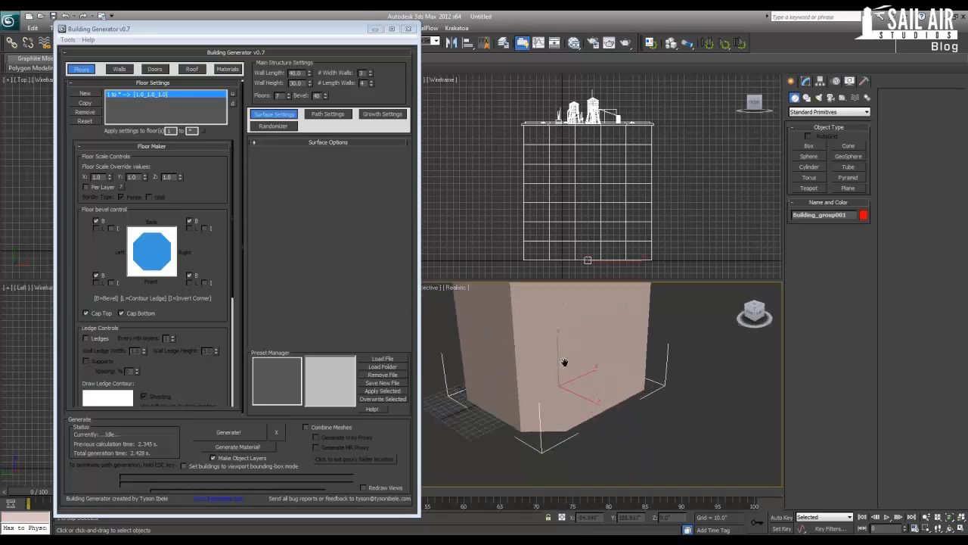
Show edged faces in the perspective view so the building's wall segments can be seen
key("F4")
scroll(566, 361, "down", 4)
middle_click_drag(610, 396, 592, 376, "alt")
scroll(630, 393, "up", 4)
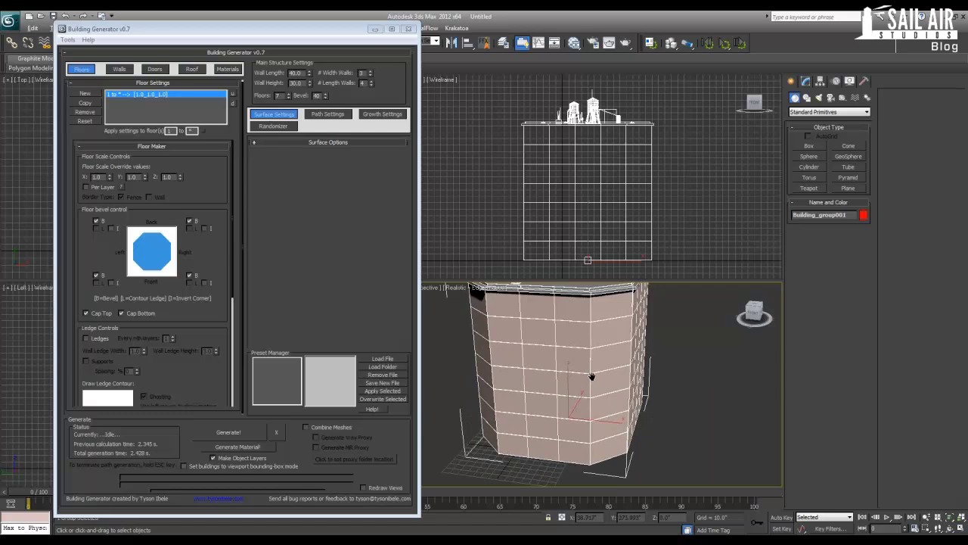
Maximize the perspective viewport and place the Building Generator window beside the building
key("alt+w")
left_click_drag(352, 31, 888, 28)
left_click_drag(683, 25, 696, 26)
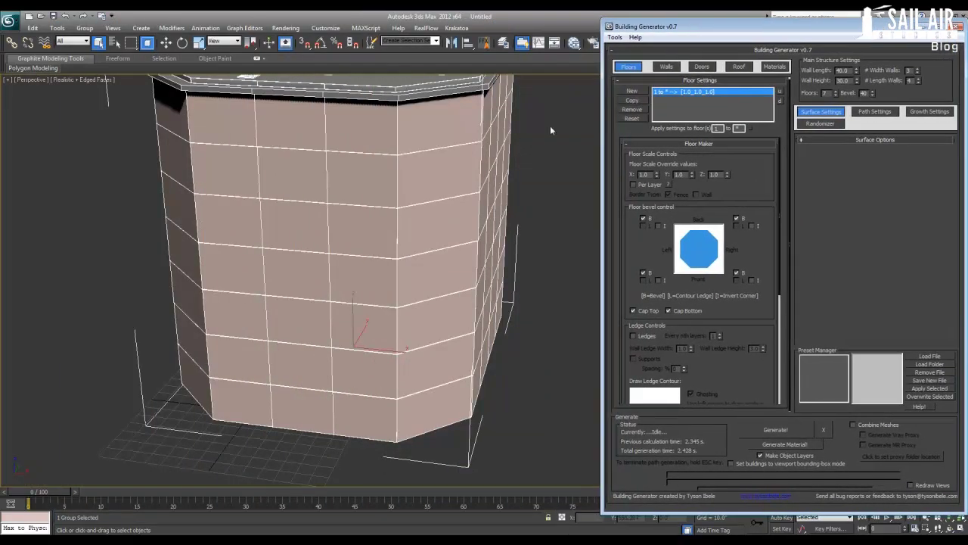
middle_click_drag(449, 216, 421, 253)
left_click_drag(691, 27, 967, 91)
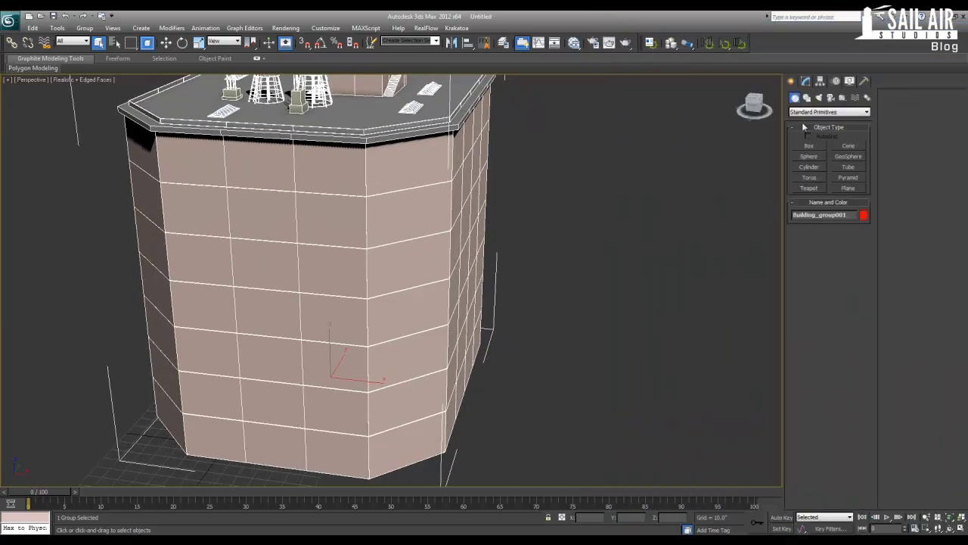
left_click_drag(782, 137, 687, 144)
left_click_drag(957, 65, 738, 40)
Examine the building's sides to compare the wall segments with the width and length wall settings, including the beveled corners
middle_click_drag(484, 201, 348, 278, "alt")
key("alt+w")
key("alt+w")
scroll(348, 278, "up", 5)
scroll(324, 255, "down", 5)
scroll(328, 245, "up", 5)
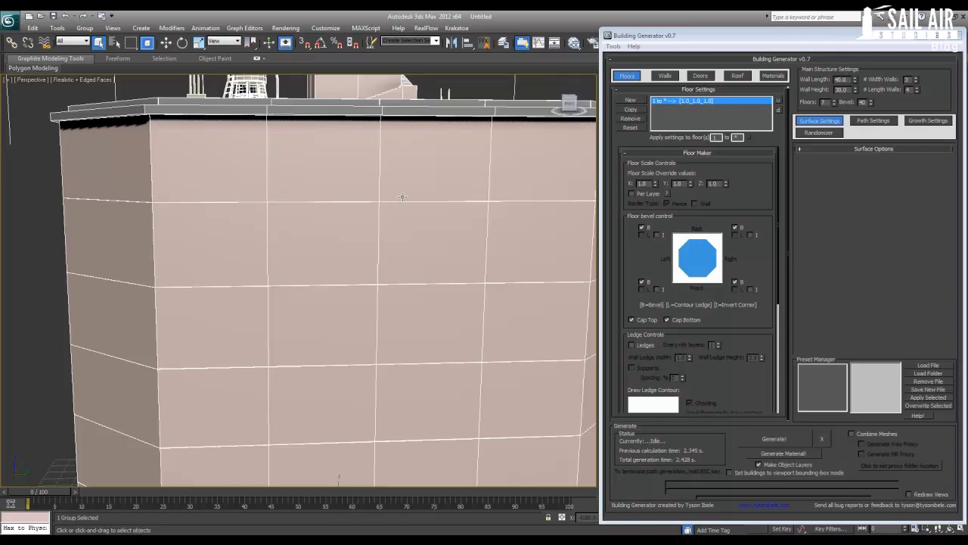
middle_click_drag(258, 192, 195, 183, "alt")
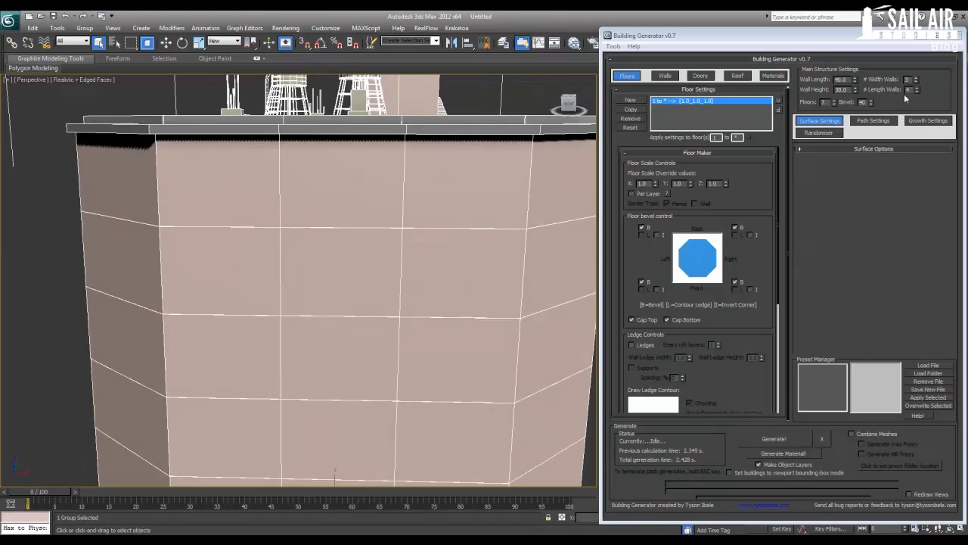
middle_click_drag(424, 217, 241, 210, "alt")
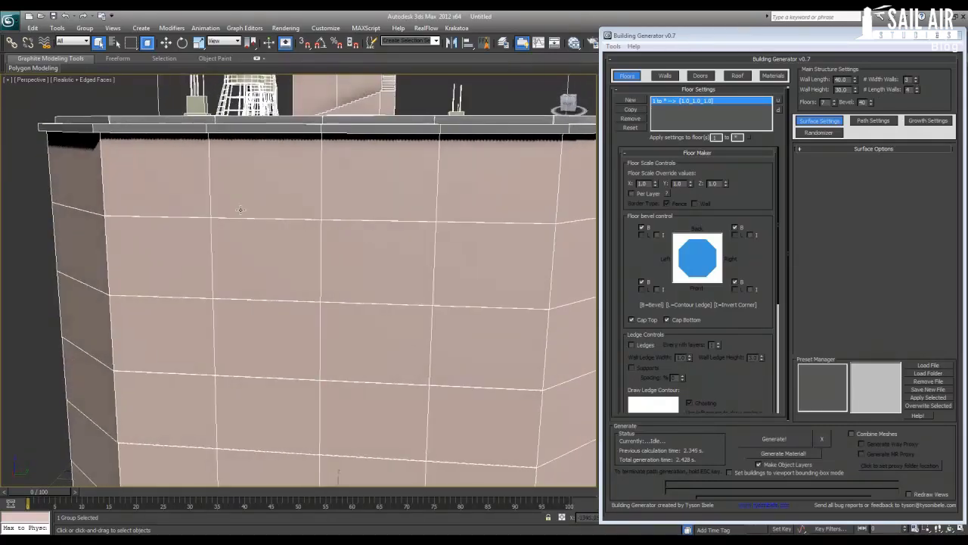
middle_click_drag(541, 144, 379, 157, "alt")
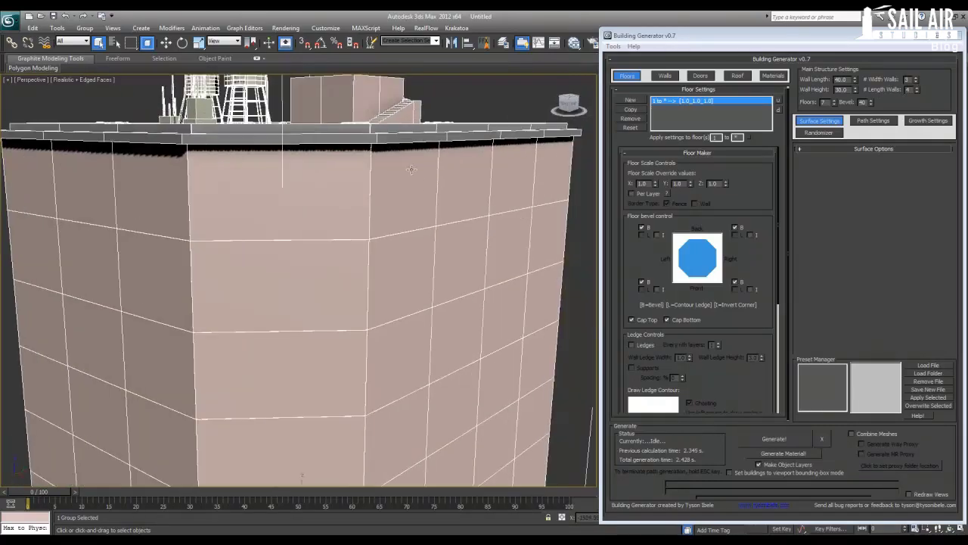
Lower the Bevel value to about 15 and generate a second building while keeping the first one
left_click_drag(871, 106, 871, 114)
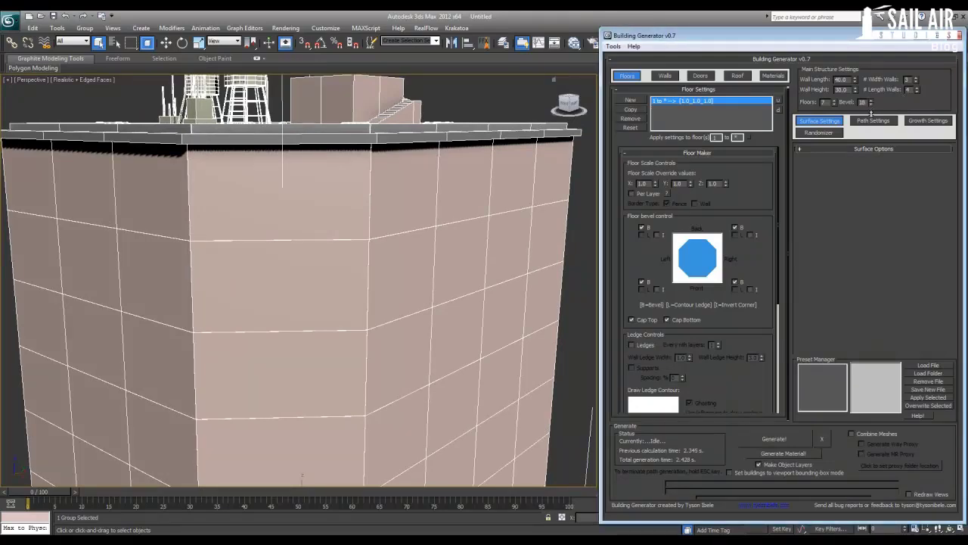
key("z")
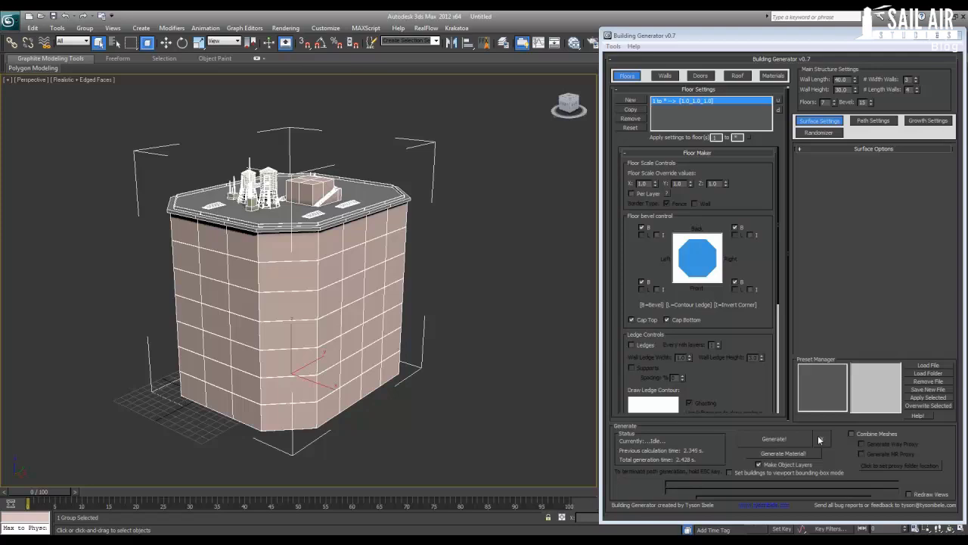
left_click(820, 437)
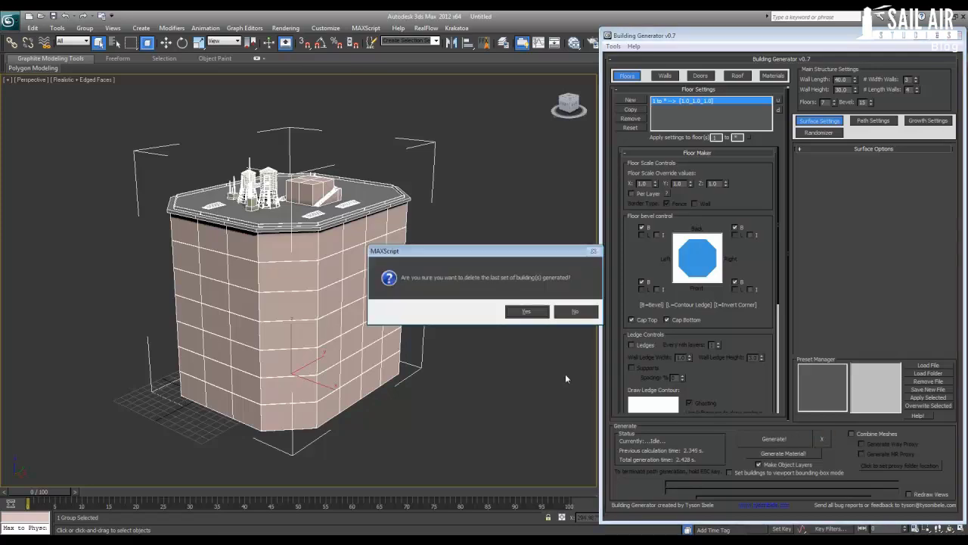
left_click(577, 312)
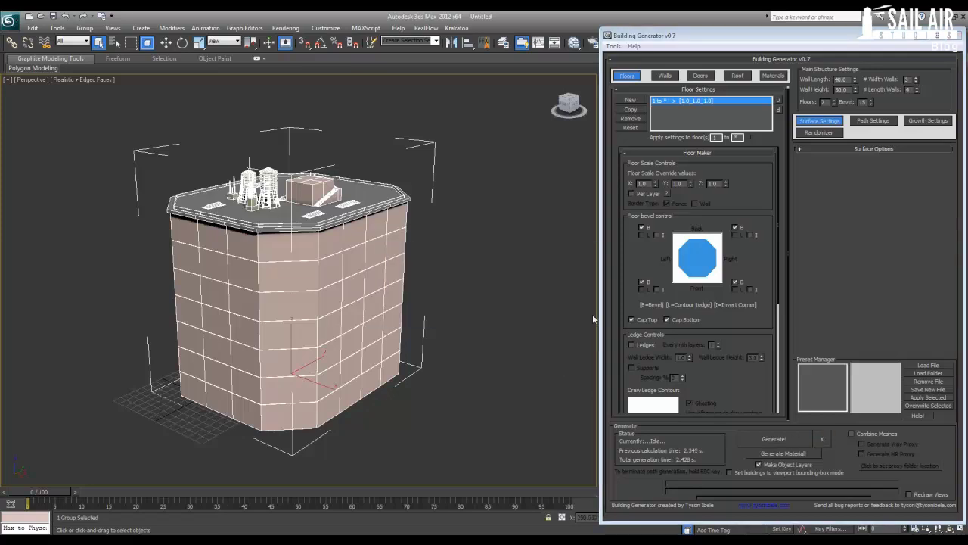
left_click(772, 440)
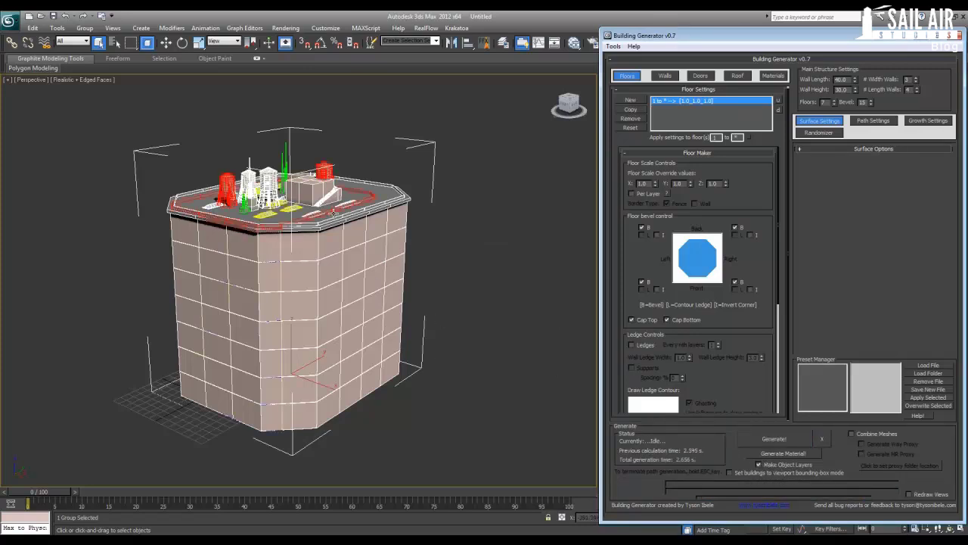
Move the newly generated building out of the first one so that both stand apart
left_click(335, 215)
key("w")
left_click_drag(310, 293, 513, 354)
middle_click_drag(484, 342, 401, 253, "alt")
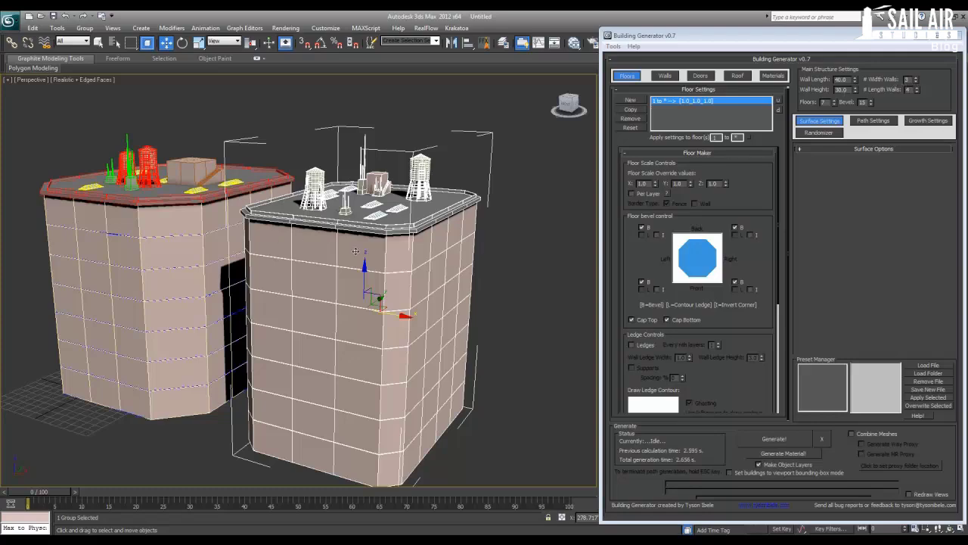
middle_click_drag(351, 256, 370, 297, "alt")
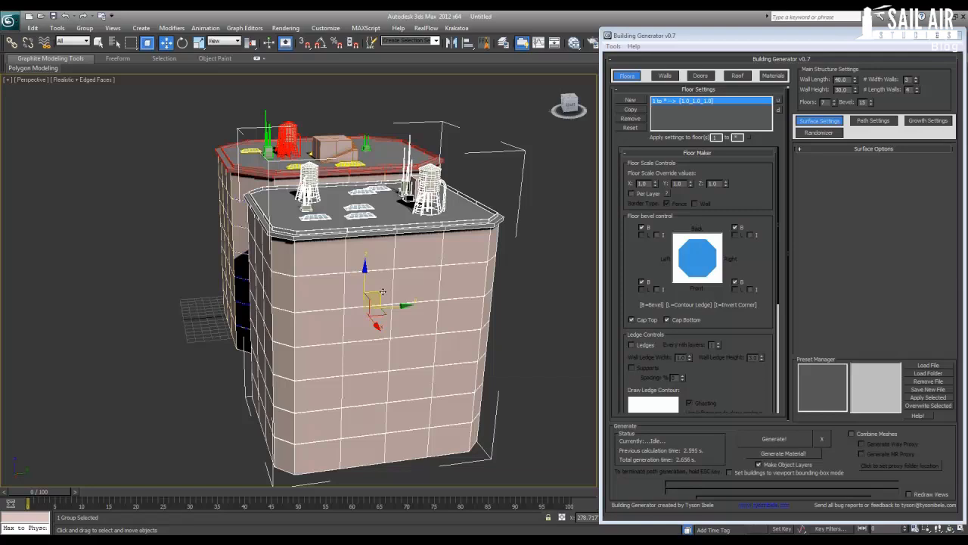
Inspect the narrower beveled corners of the second building up close and compare them with the first building
scroll(369, 311, "up", 5)
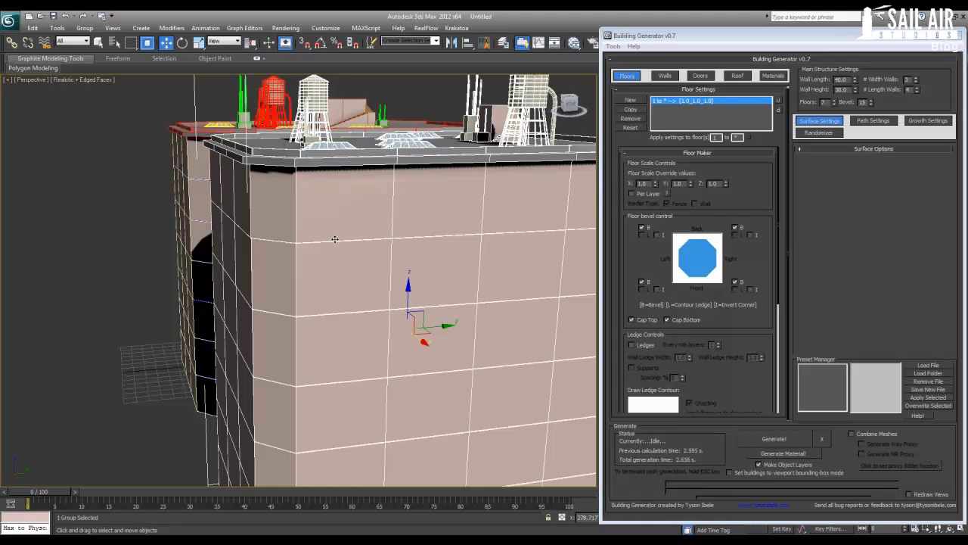
middle_click_drag(424, 238, 400, 240)
key("z")
scroll(316, 240, "up", 5)
middle_click_drag(313, 247, 328, 193, "alt")
scroll(304, 244, "down", 5)
scroll(303, 244, "up", 7)
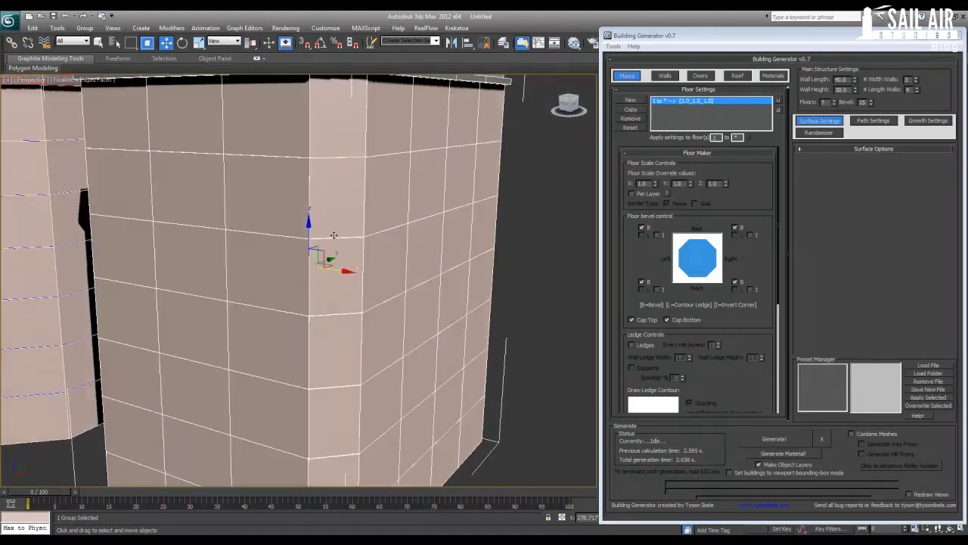
middle_click_drag(382, 161, 361, 194, "alt")
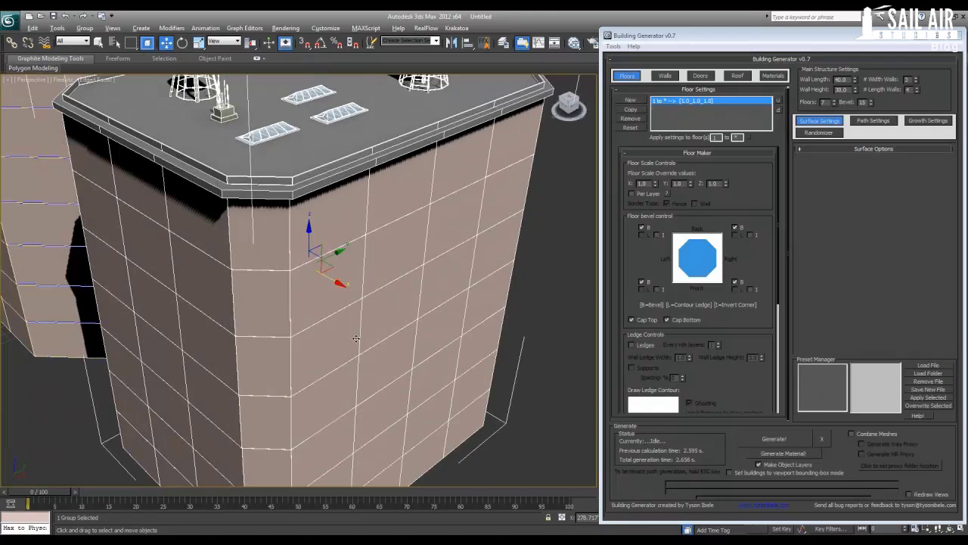
middle_click_drag(356, 332, 342, 320, "alt")
scroll(333, 358, "down", 4)
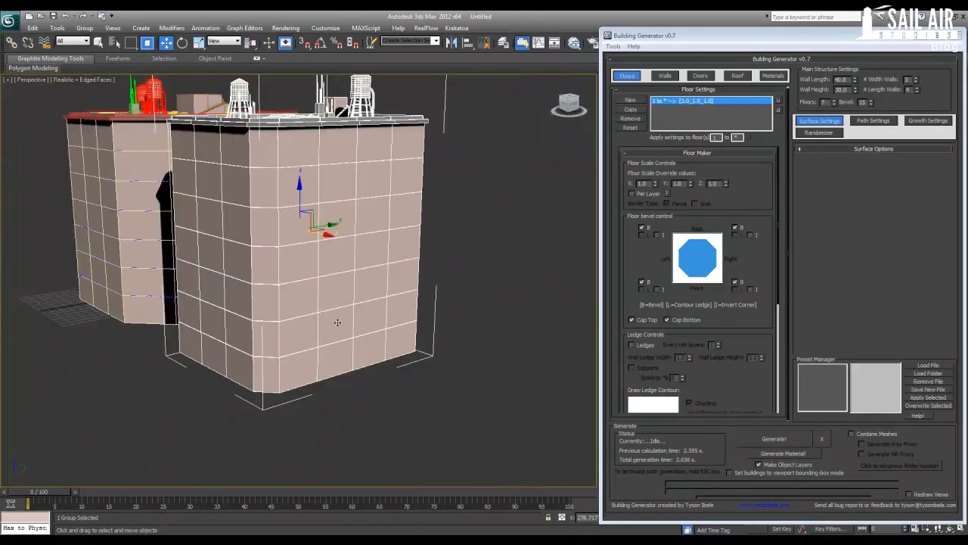
Delete both generated buildings from the scene
middle_click_drag(222, 156, 320, 213, "alt")
key("Delete")
left_click(195, 206)
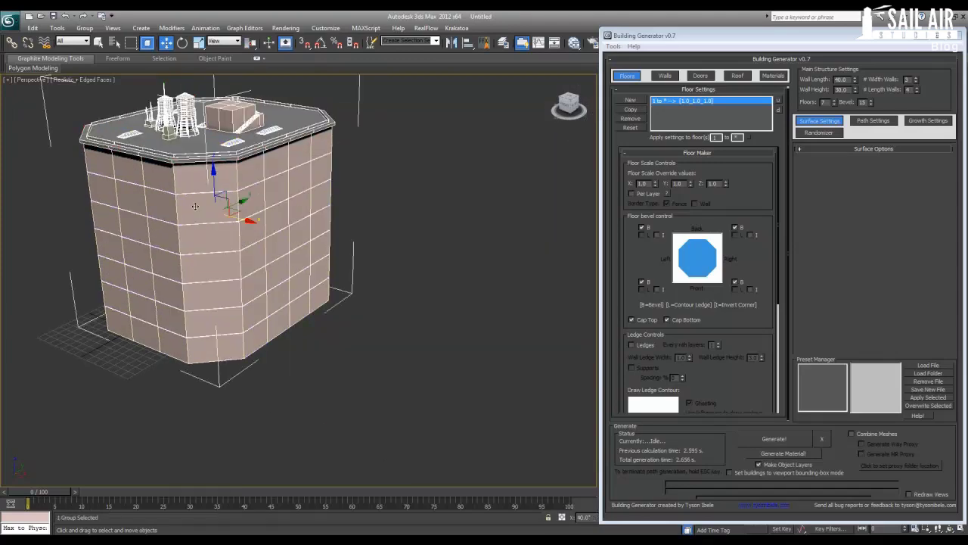
key("Delete")
scroll(315, 300, "up", 6)
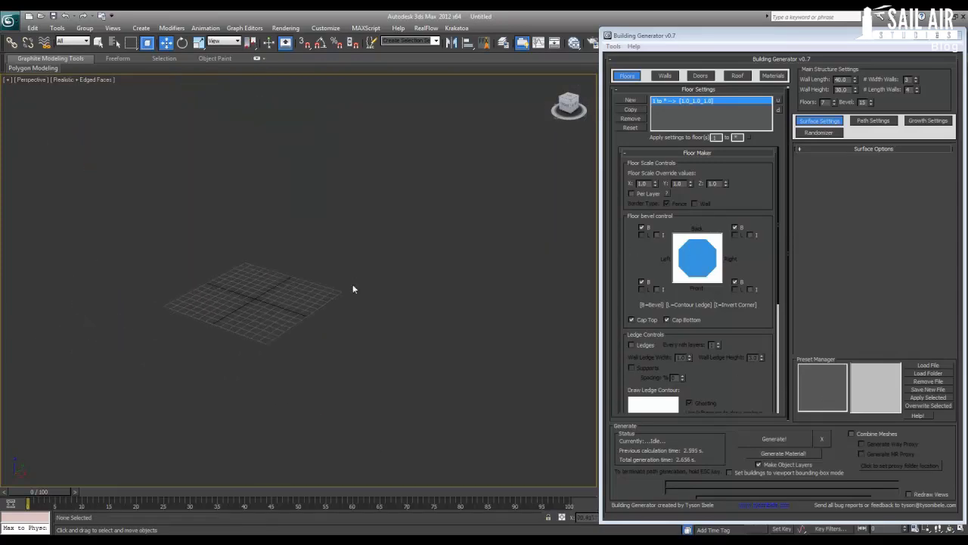
Turn off the bevel on all four corners of the floor shape to make it square
left_click_drag(747, 187, 745, 246)
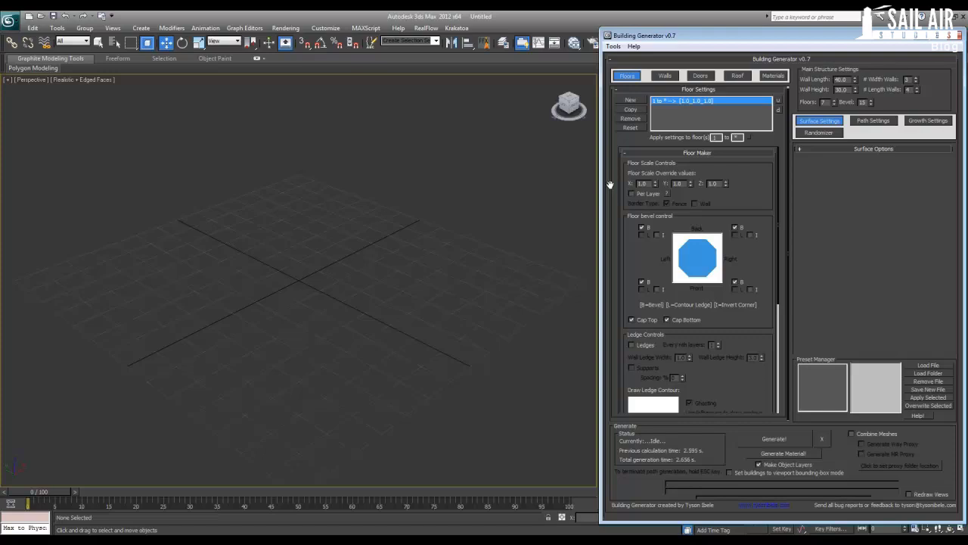
left_click_drag(740, 203, 737, 222)
left_click(642, 227)
left_click(734, 282)
left_click(642, 281)
left_click(642, 228)
left_click(734, 227)
left_click(735, 281)
left_click(642, 281)
left_click(644, 228)
left_click(735, 282)
left_click(642, 281)
Set the number of width walls and length walls to 5 and the number of floors to 10
scroll(687, 227, "down", 2)
left_click_drag(688, 217, 695, 306)
left_click_drag(829, 103, 781, 102)
left_click_drag(749, 188, 762, 228)
type("10")
key("Tab")
mouse_move(446, 221)
middle_mouse_down()
mouse_move(453, 216)
mouse_move(450, 224)
middle_mouse_up()
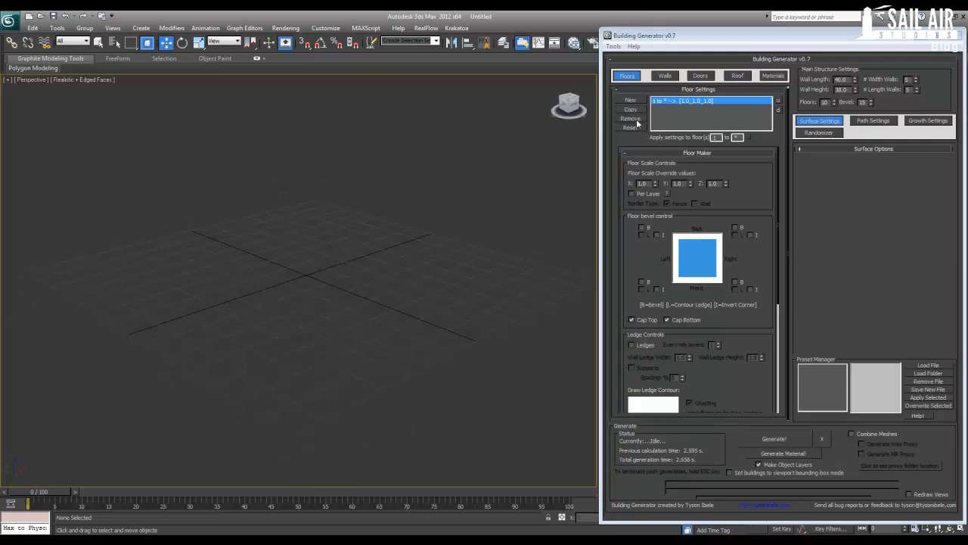
Generate a square-cornered building from the new structure settings and bring it fully into view
left_click(773, 440)
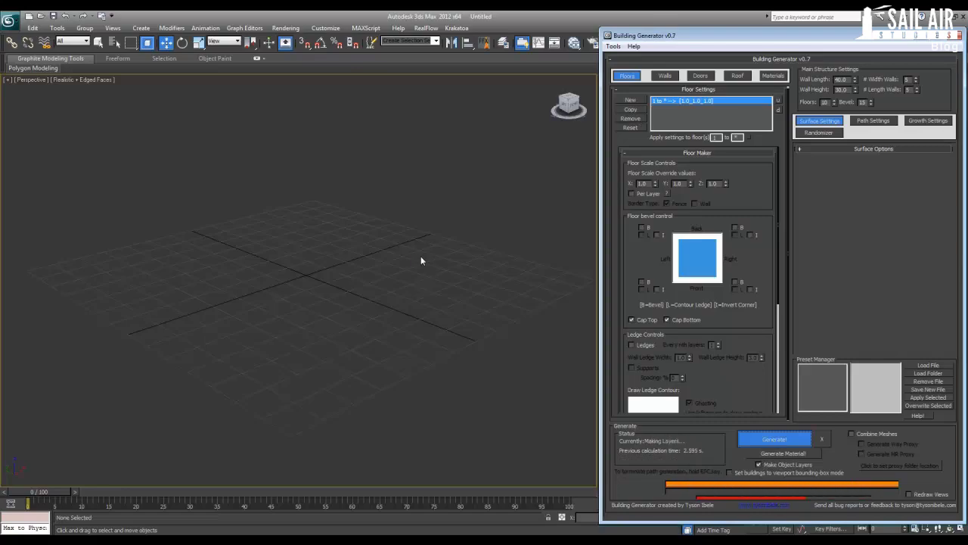
middle_click_drag(369, 231, 372, 358)
scroll(372, 358, "down", 3)
middle_click_drag(333, 227, 364, 337)
scroll(365, 337, "down", 2)
middle_click_drag(361, 244, 335, 218, "alt")
scroll(343, 231, "up", 3)
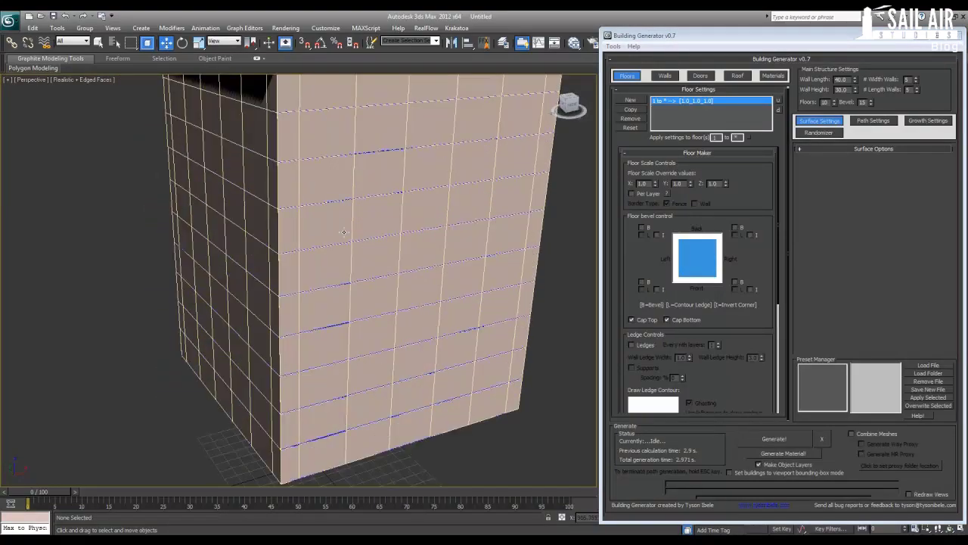
Inspect the new building's walls and roof from several sides and select the building
scroll(344, 234, "down", 3)
scroll(280, 248, "up", 4)
scroll(338, 287, "down", 1)
middle_click_drag(334, 238, 356, 237, "alt")
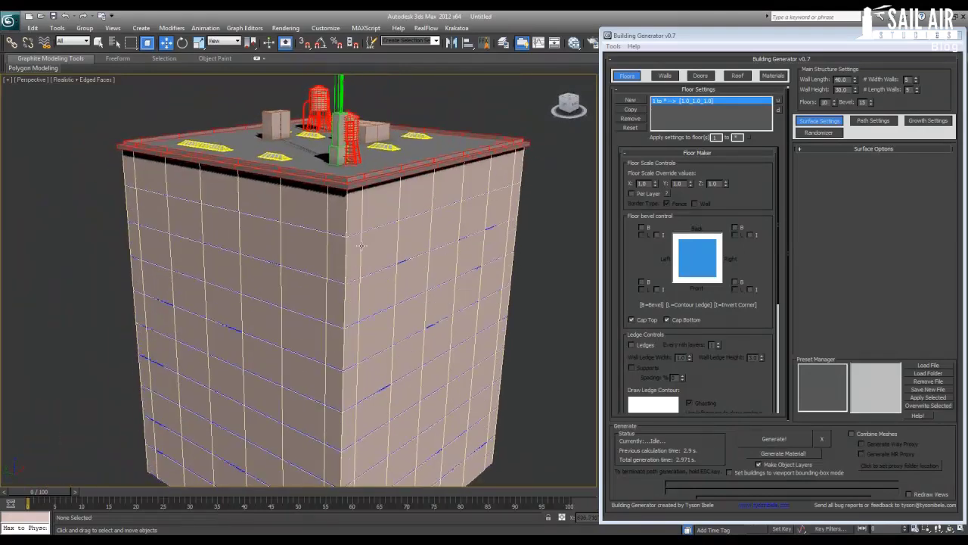
scroll(371, 237, "up", 5)
scroll(473, 289, "down", 4)
left_click(571, 253)
left_click(583, 277)
middle_click_drag(565, 288, 485, 299, "alt")
scroll(485, 299, "down", 4)
left_click(389, 276)
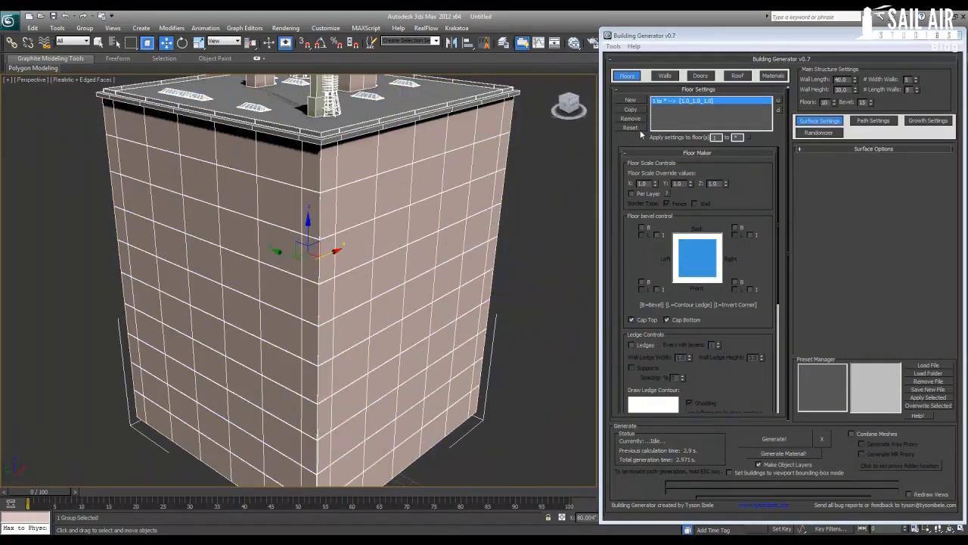
Delete the last generated set of buildings through the Building Generator and approve the removal
middle_click_drag(270, 246, 275, 253)
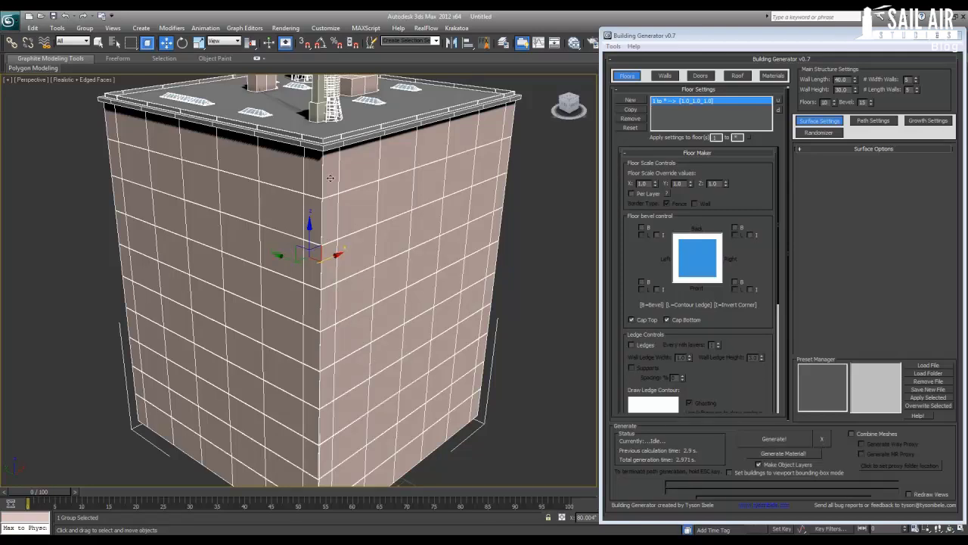
left_click(823, 439)
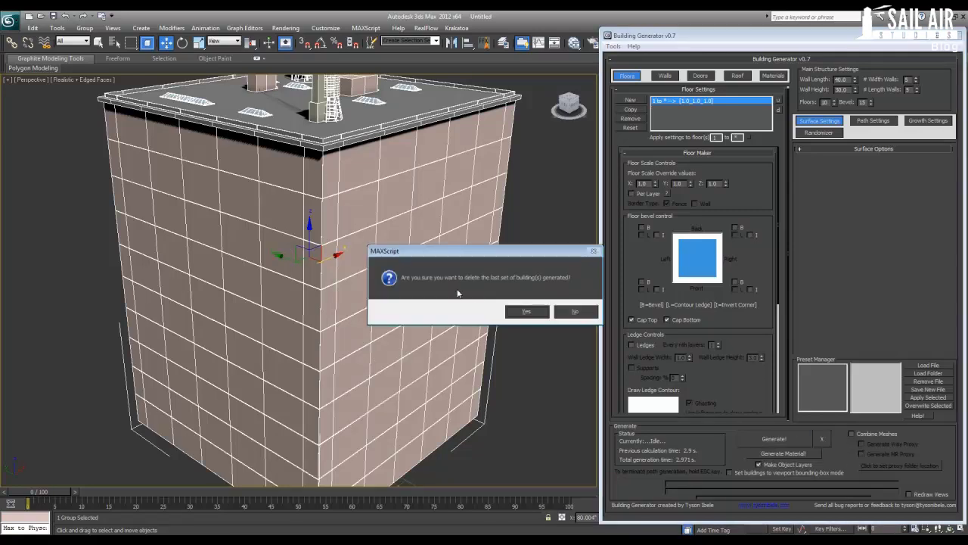
left_click(527, 312)
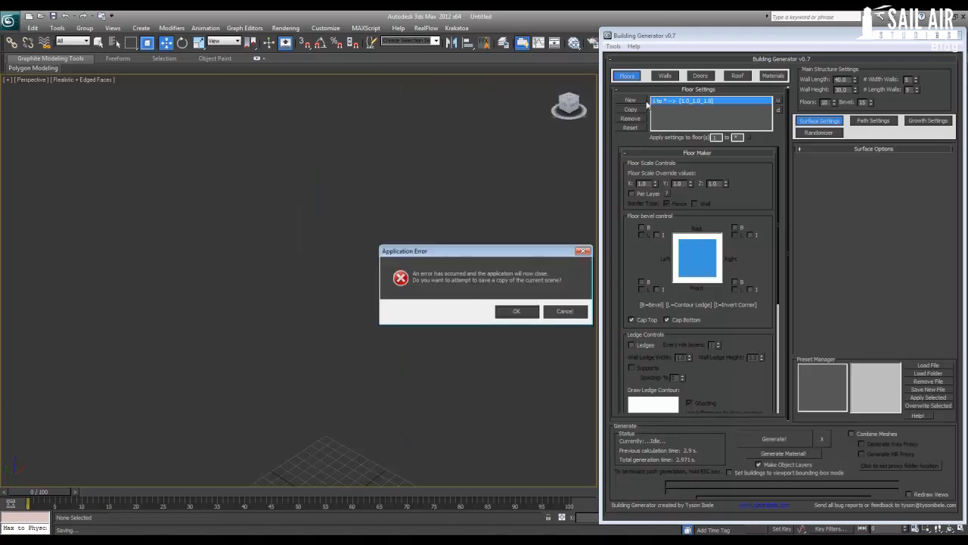
Close the crashed session without saving a copy, cancel the error report, and relaunch 3ds Max
left_click(568, 313)
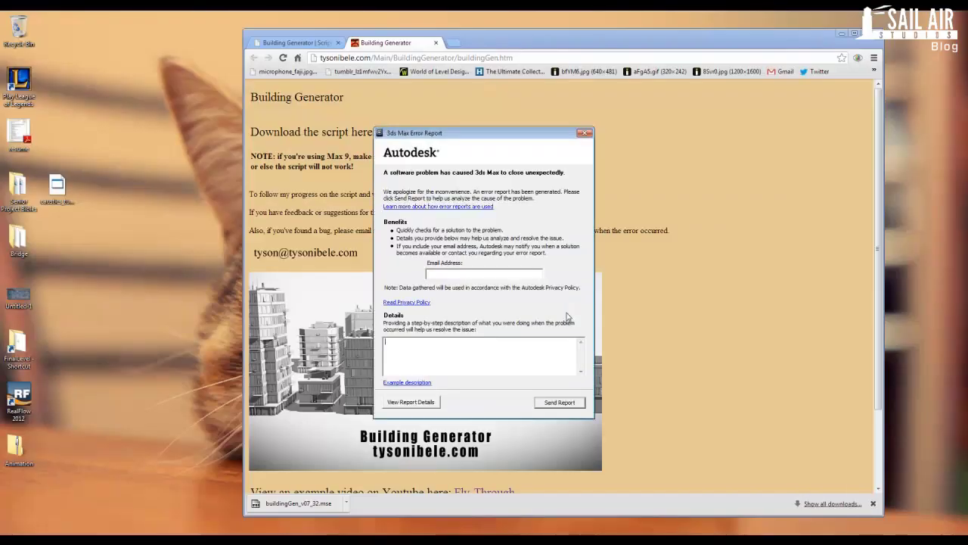
left_click(584, 134)
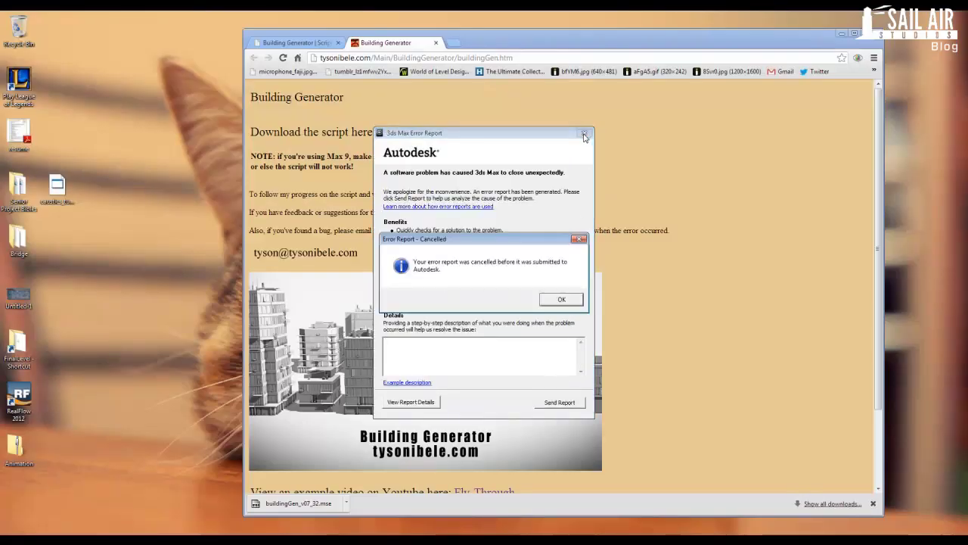
left_click(561, 299)
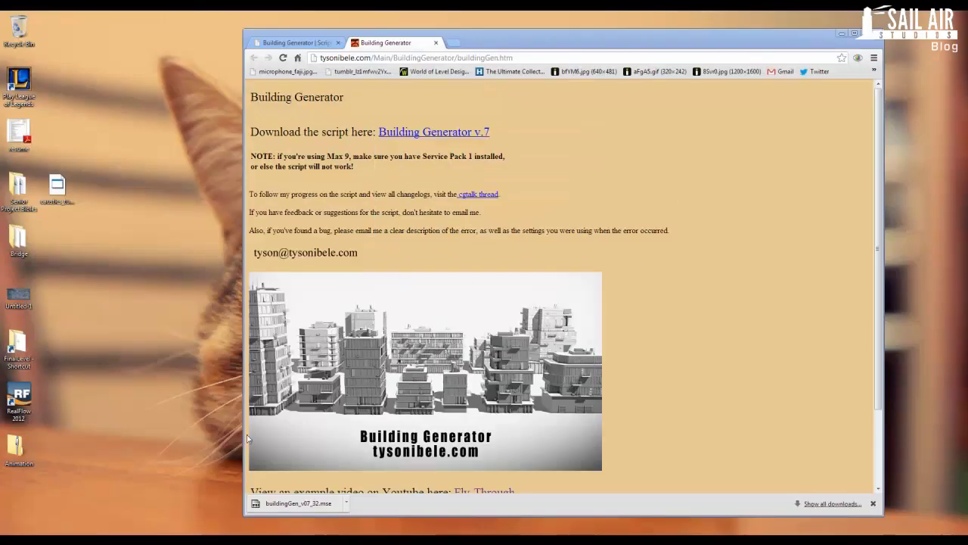
left_click(841, 34)
left_click(254, 537)
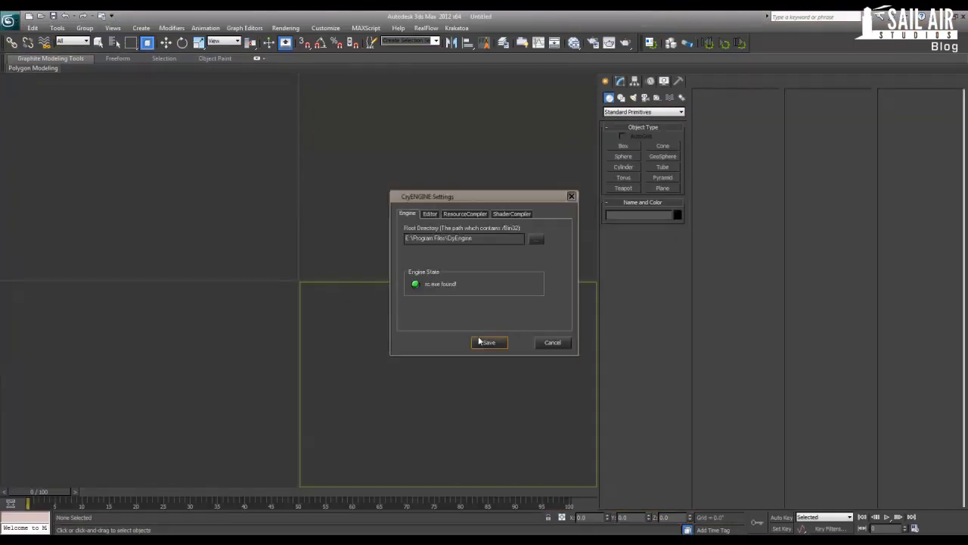
Save the CryENGINE settings at startup and dismiss the FumeFX file error and the welcome screen
left_click(489, 342)
left_click(543, 310)
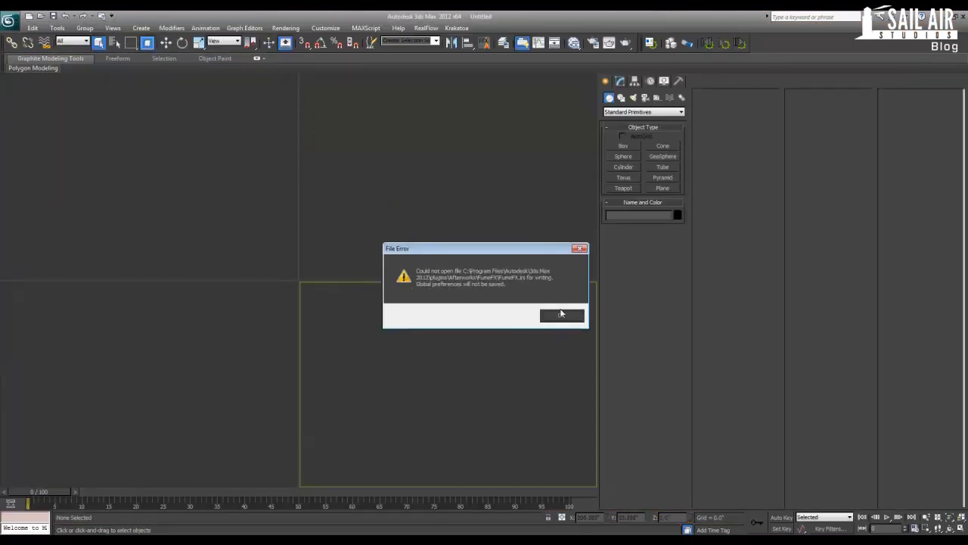
left_click(559, 314)
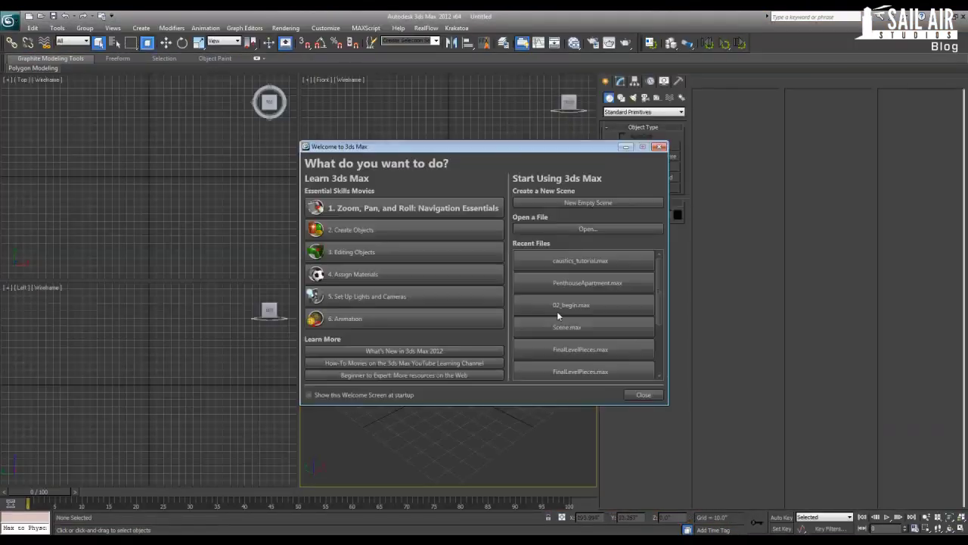
left_click(659, 147)
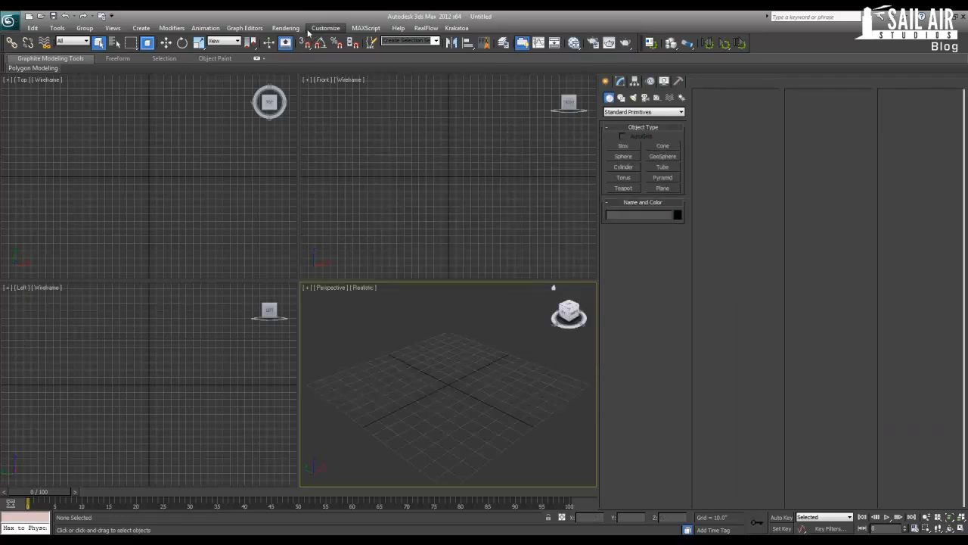
Run the buildingGen_v07_32 script and place its window beside the viewports
left_click(365, 28)
left_click(370, 63)
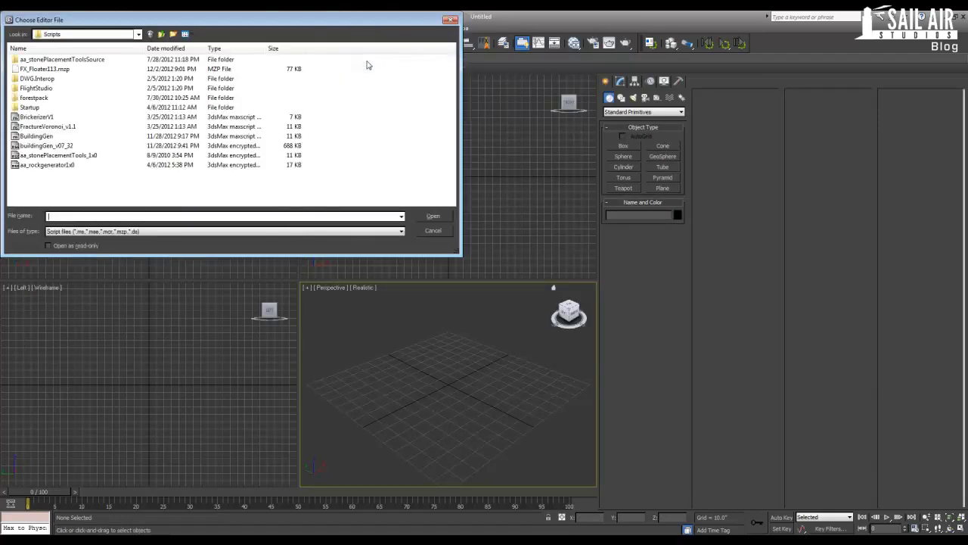
left_click(76, 145)
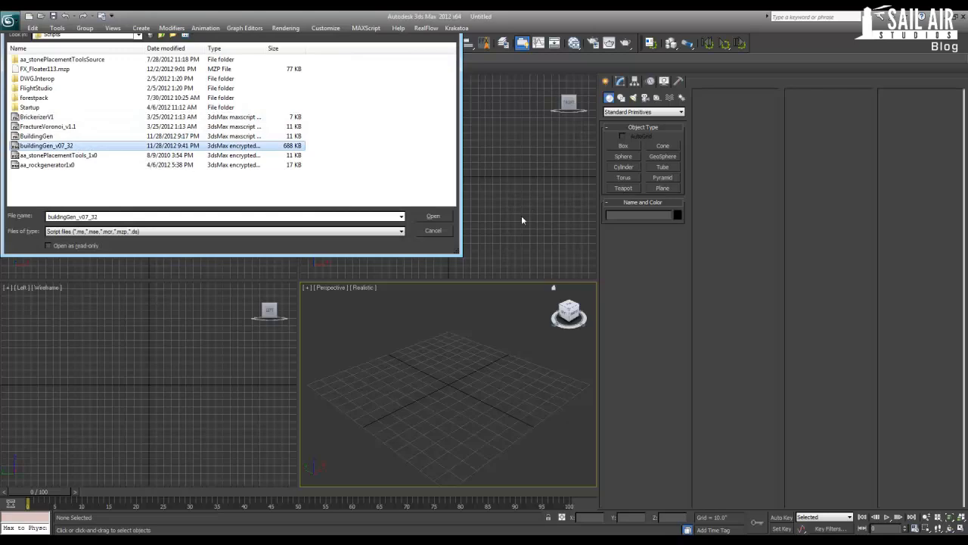
left_click(432, 216)
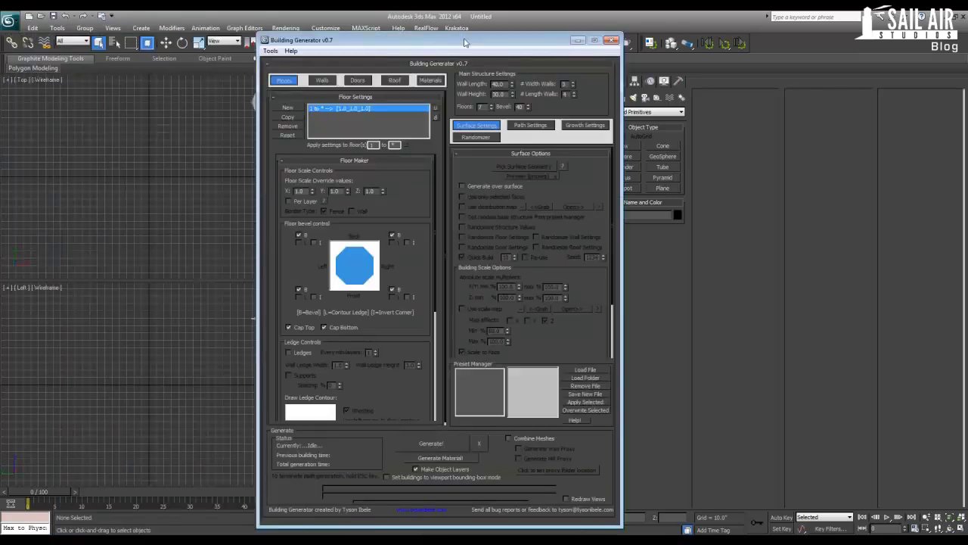
left_click_drag(446, 35, 803, 31)
Turn off the bevel on all four corners of the floor shape
left_click(637, 224)
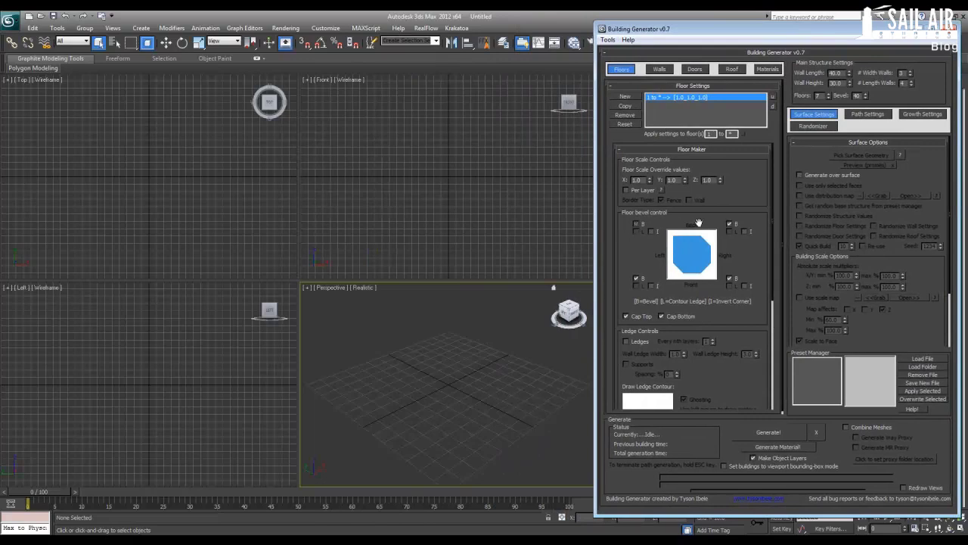
left_click(730, 224)
left_click(730, 278)
left_click(636, 278)
Set 10 floors, 5 width walls and 5 length walls, and generate the building
left_click_drag(820, 96, 811, 99)
double_click(901, 72)
left_click(763, 437)
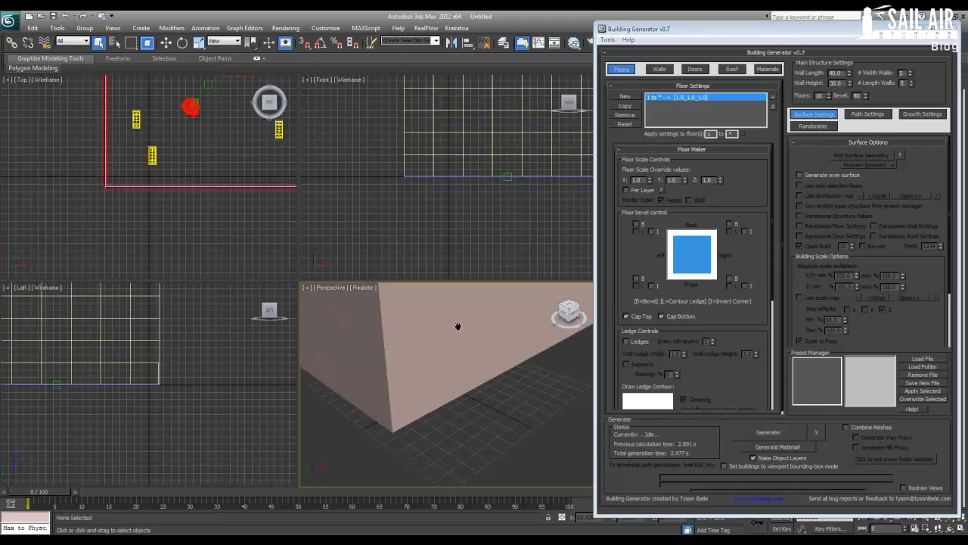
Maximize the Perspective viewport, frame the whole building and display its edged faces
key("alt+w")
middle_click_drag(399, 282, 420, 341)
scroll(419, 341, "down", 5)
middle_click_drag(342, 257, 345, 310, "alt")
key("F4")
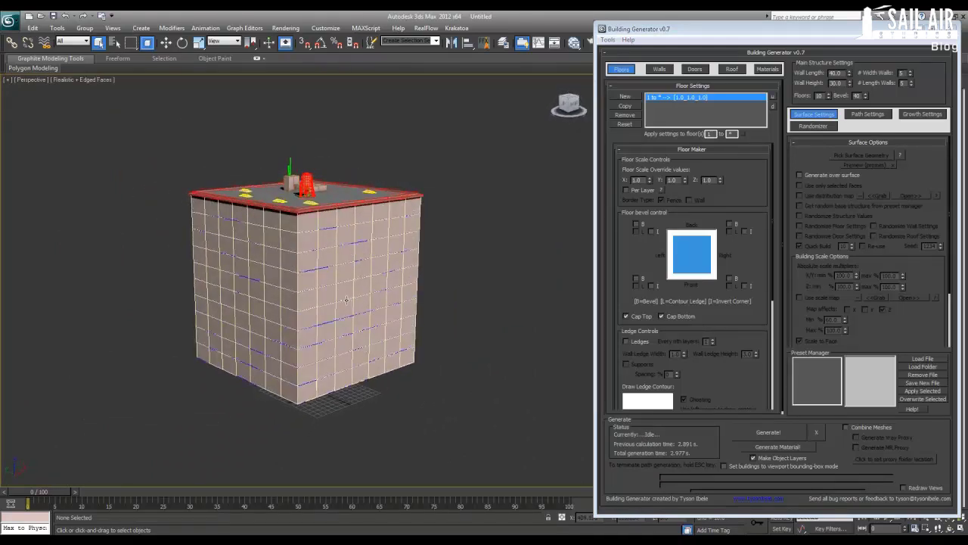
Look over the generated building up close and delete it from the scene
scroll(349, 296, "up", 3)
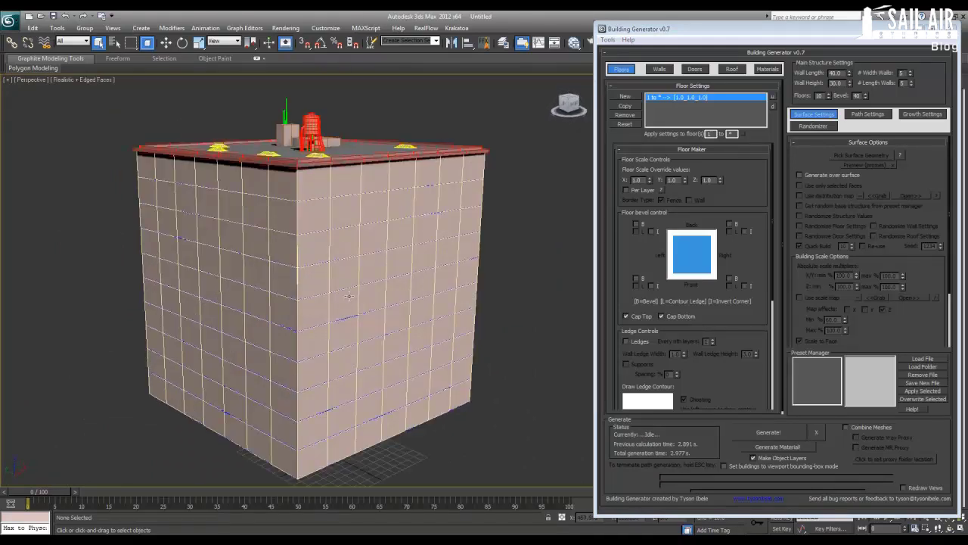
middle_click_drag(349, 296, 368, 263, "alt")
left_click(337, 291)
key("Delete")
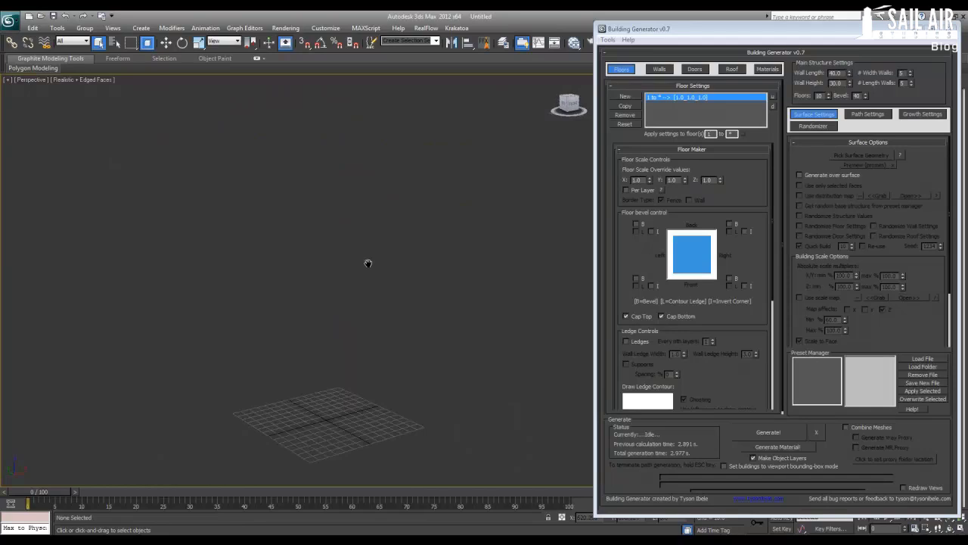
Start saving the scene and browse to the Tutorials folder inside Documents\3Ds on drive E
key("ctrl+s")
left_click(103, 50)
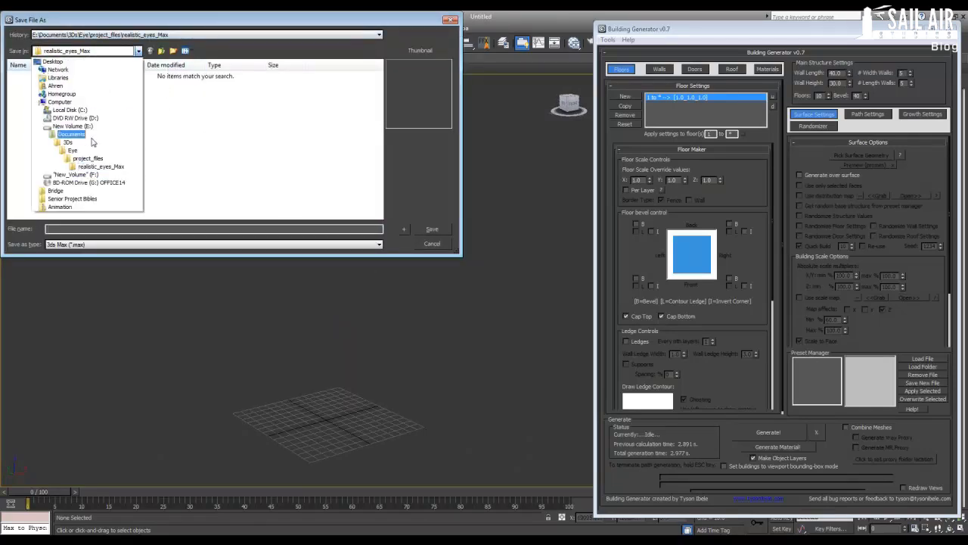
left_click(74, 137)
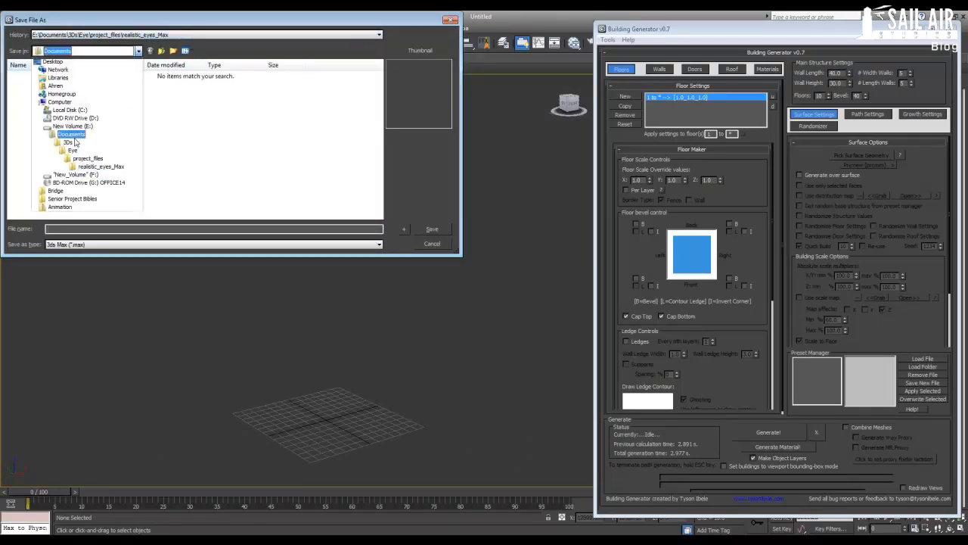
double_click(43, 76)
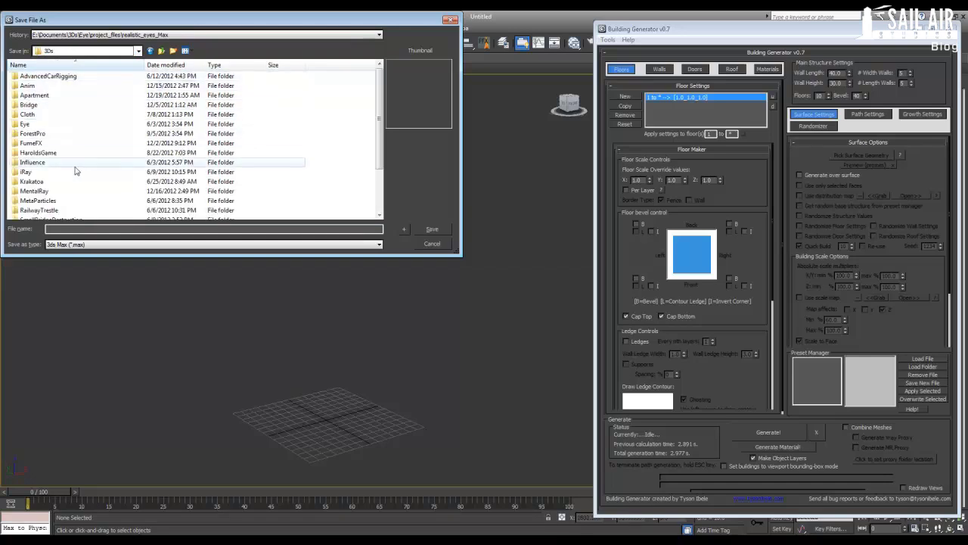
scroll(78, 190, "down", 5)
double_click(45, 208)
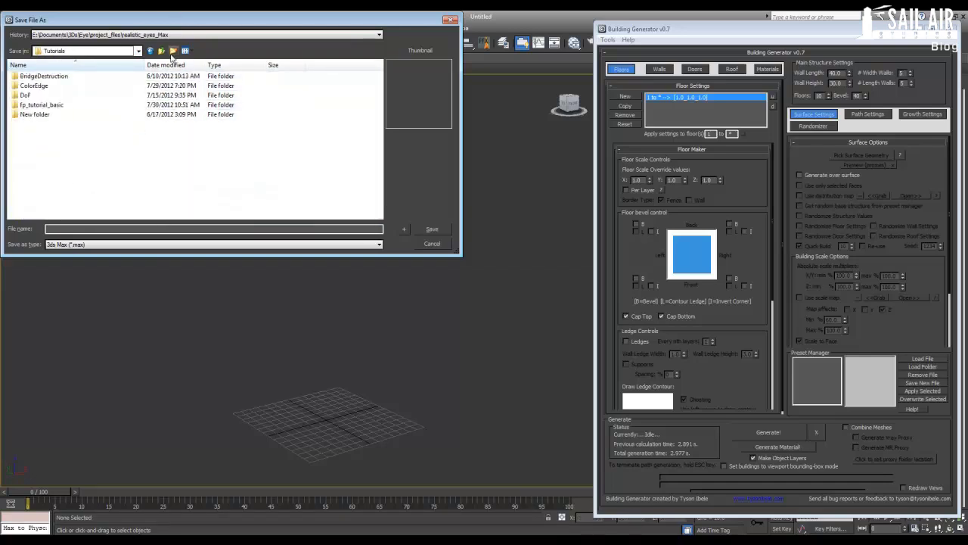
left_click(173, 50)
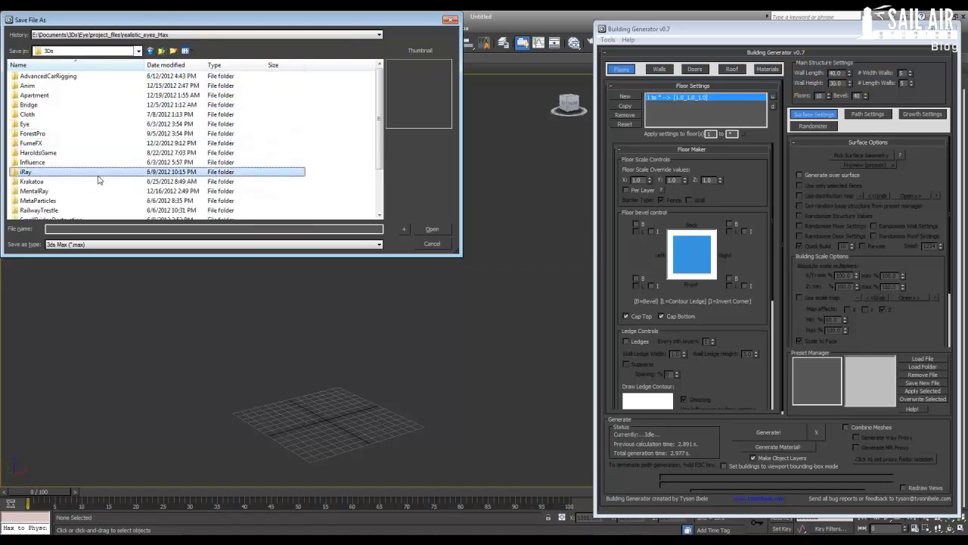
scroll(98, 179, "down", 1)
scroll(99, 179, "up", 1)
scroll(98, 179, "down", 2)
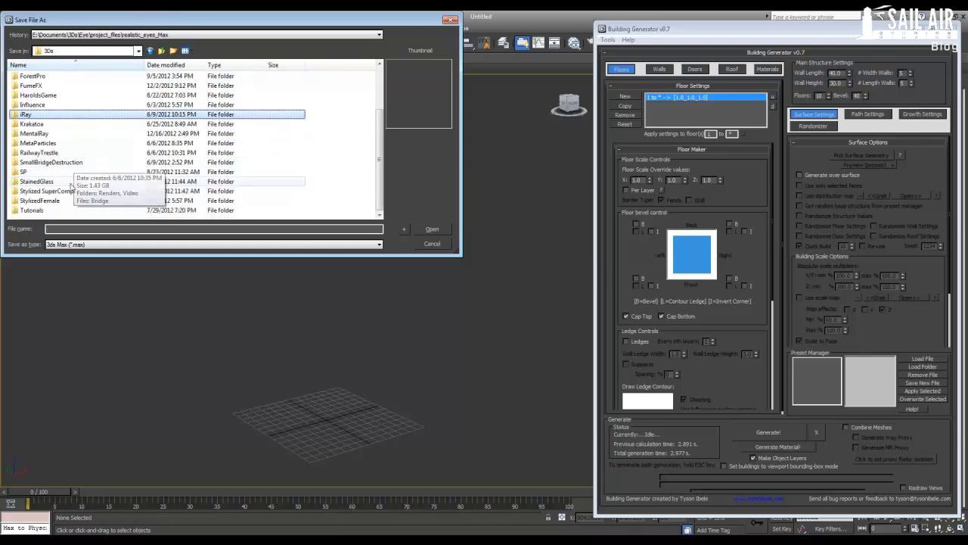
double_click(64, 209)
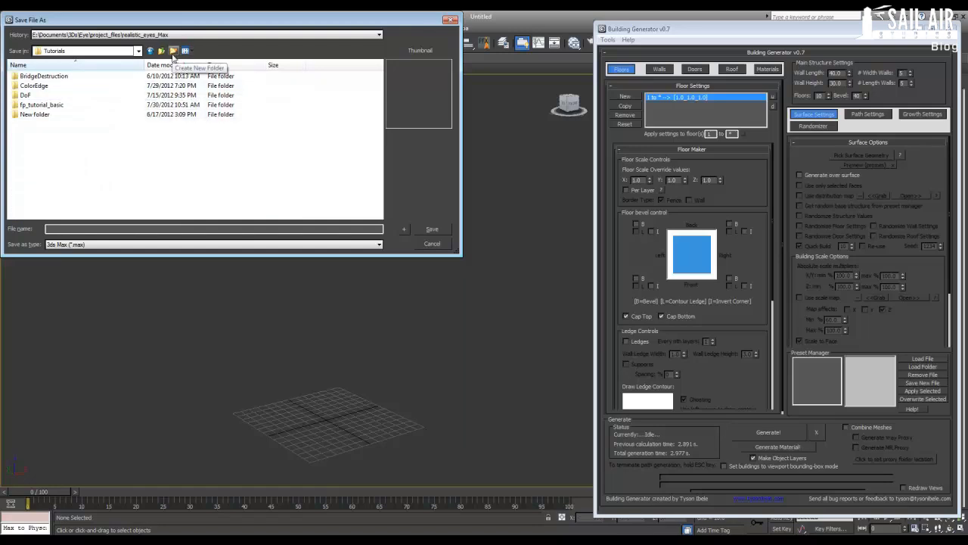
Create a new folder named BuildingGenerator inside Tutorials and open it
left_click(173, 51)
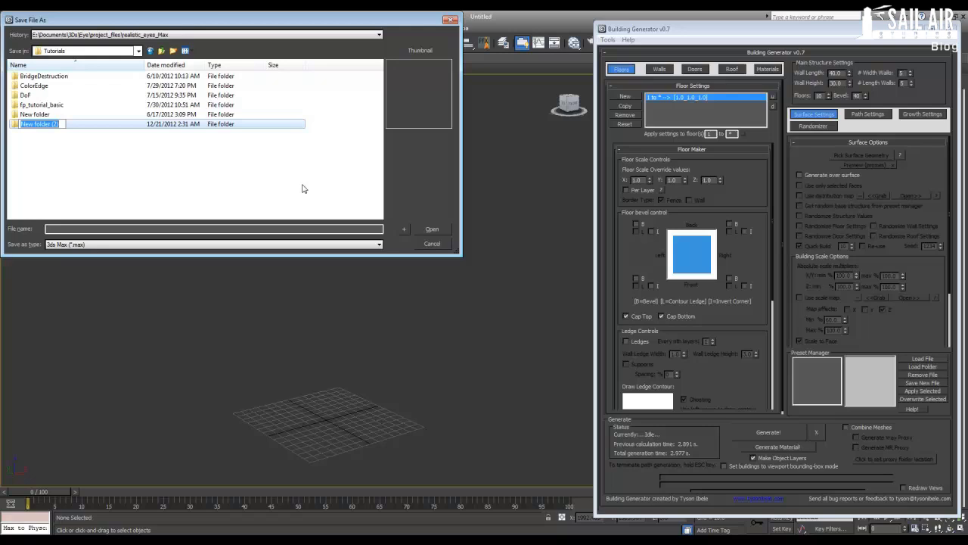
key("BackSpace")
type("BuildingGenerator")
key("Return")
key("Return")
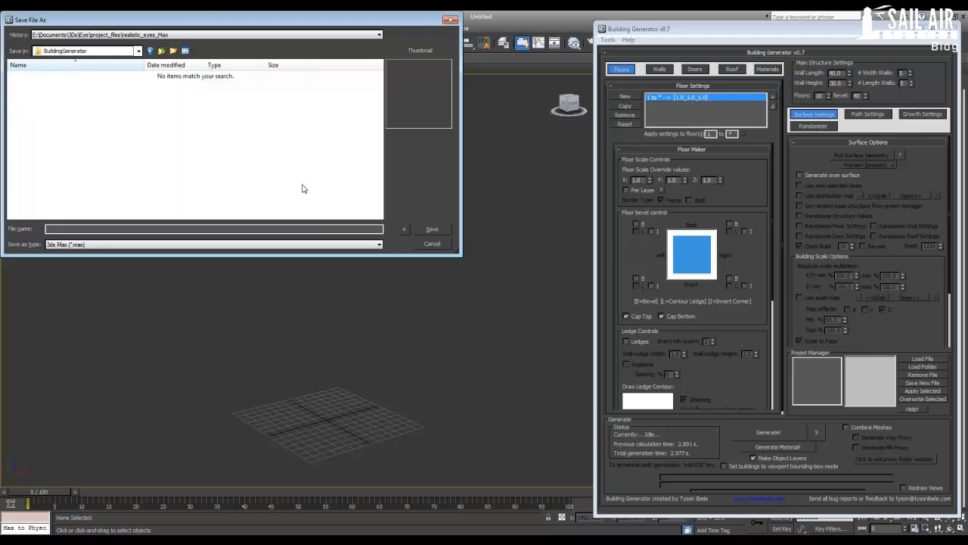
Save the scene under the file name BuildingGenerator in the new folder
left_click(304, 232)
type("BuildingGenerator")
key("Return")
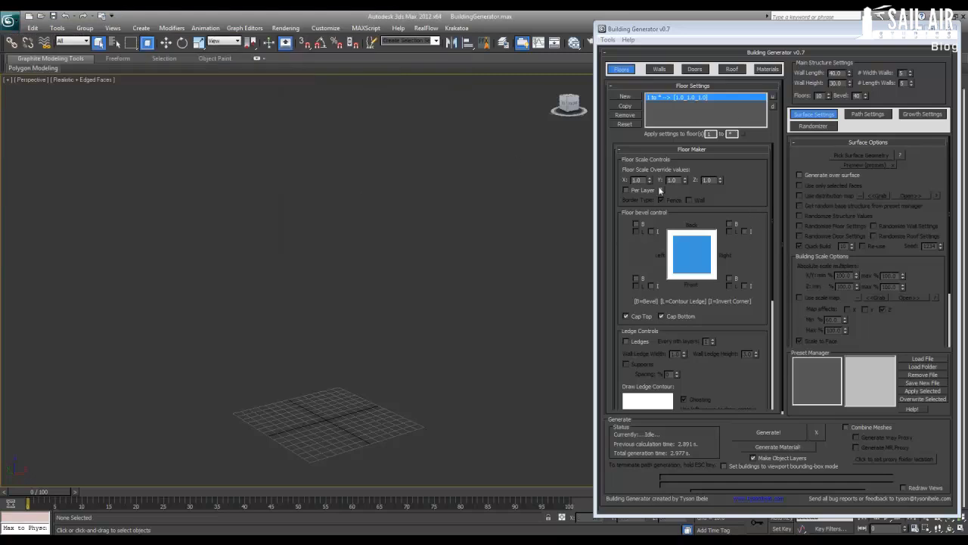
left_click(660, 69)
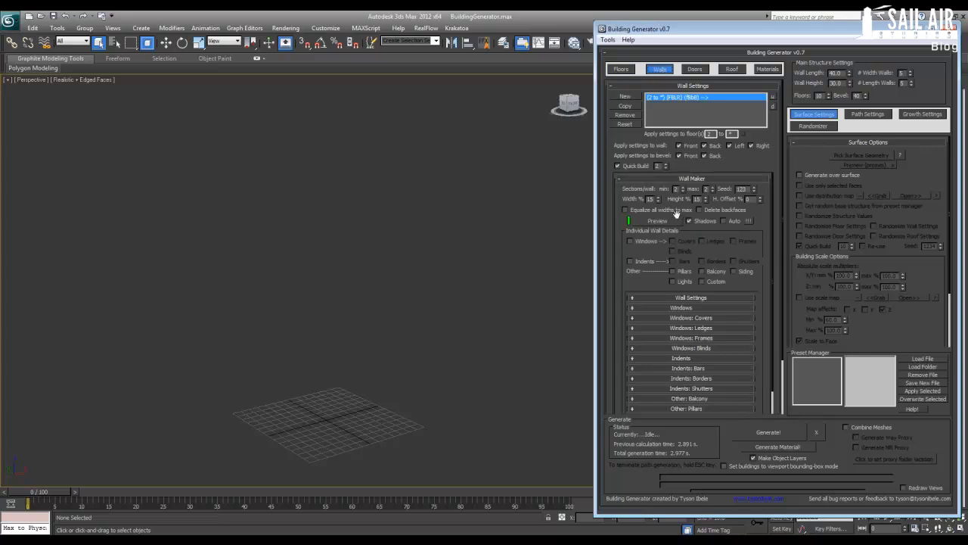
left_click(621, 69)
scroll(673, 326, "down", 5)
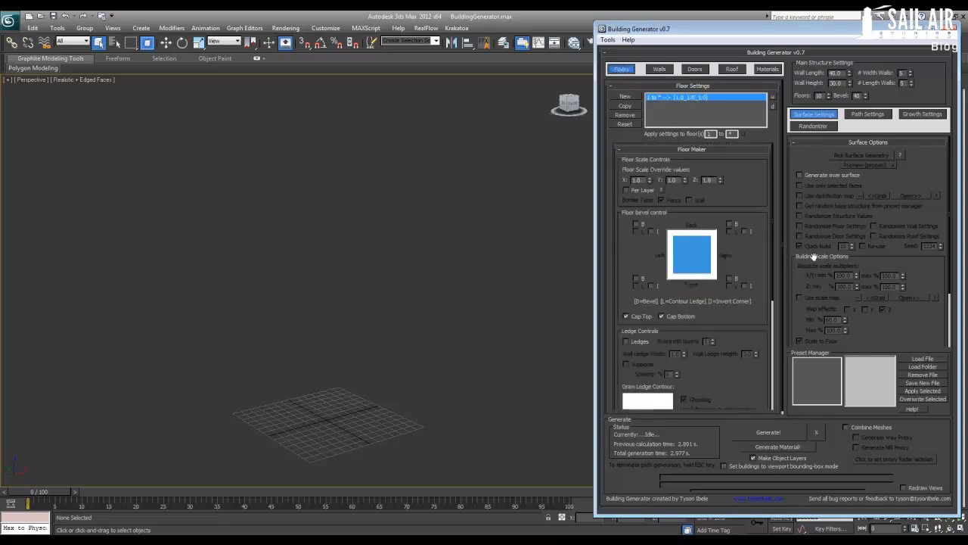
left_click_drag(707, 372, 704, 428)
Add a new floor setting, apply the square one to floors 1 to 2, and start the beveled one at floor 2
left_click(625, 96)
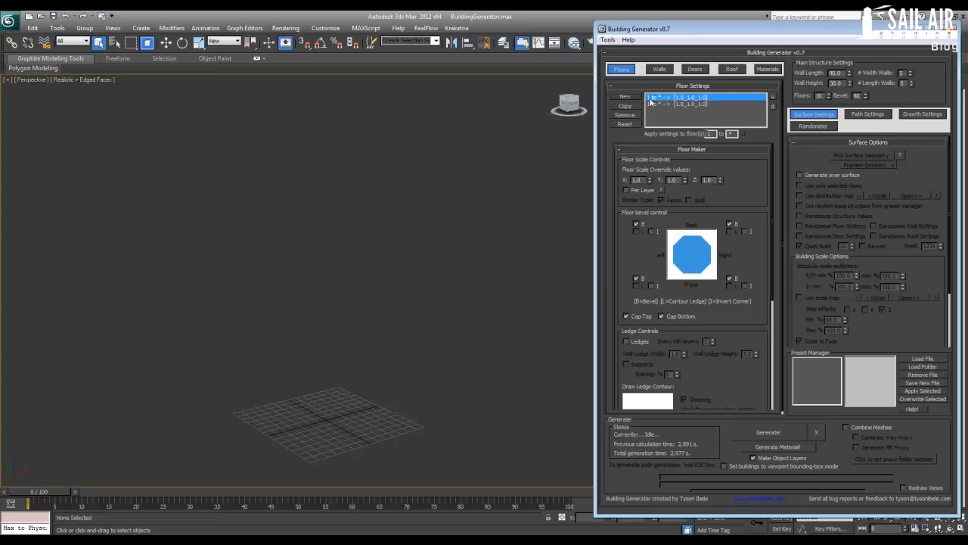
left_click(673, 105)
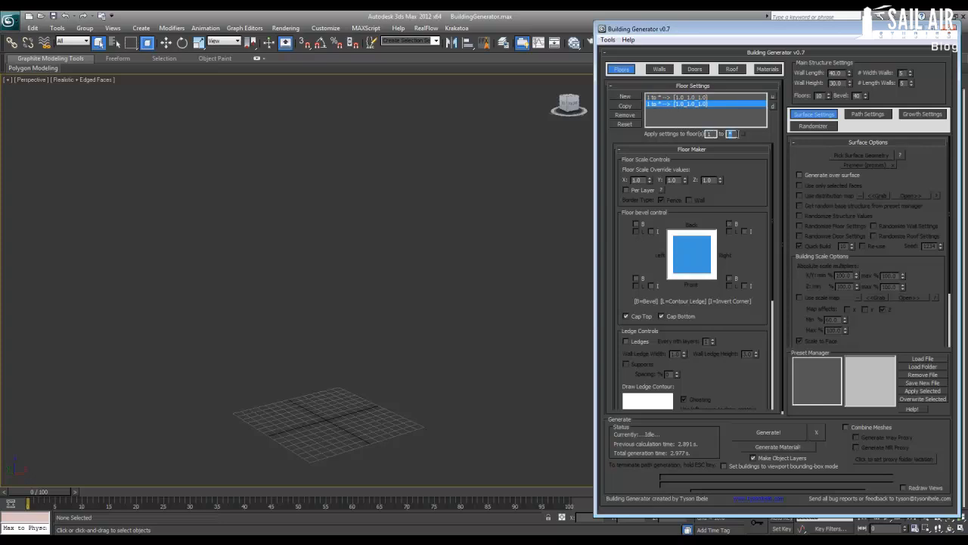
left_click(674, 98)
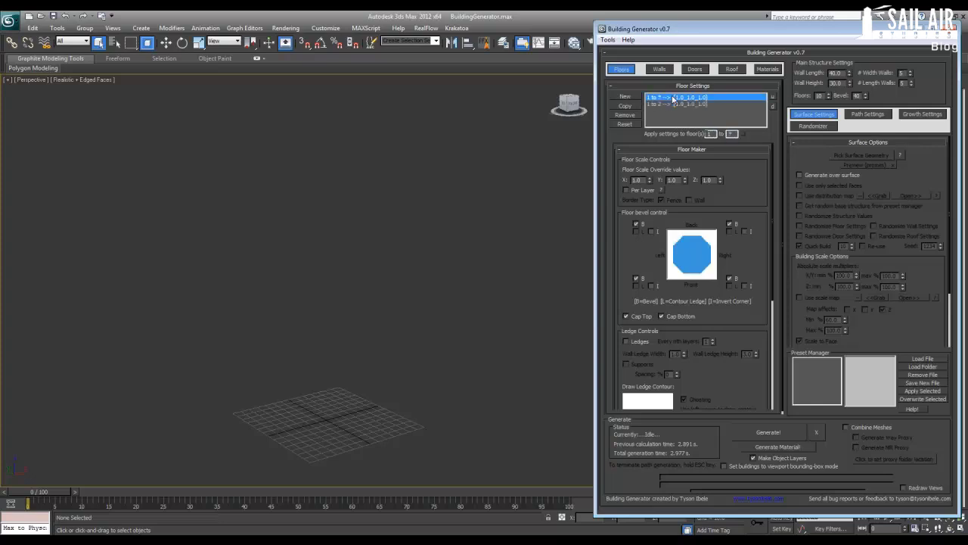
left_click_drag(714, 134, 687, 135)
Limit the square floor setting to floor 1 only and apply the beveled one to floors 2 to 10
left_click(668, 105)
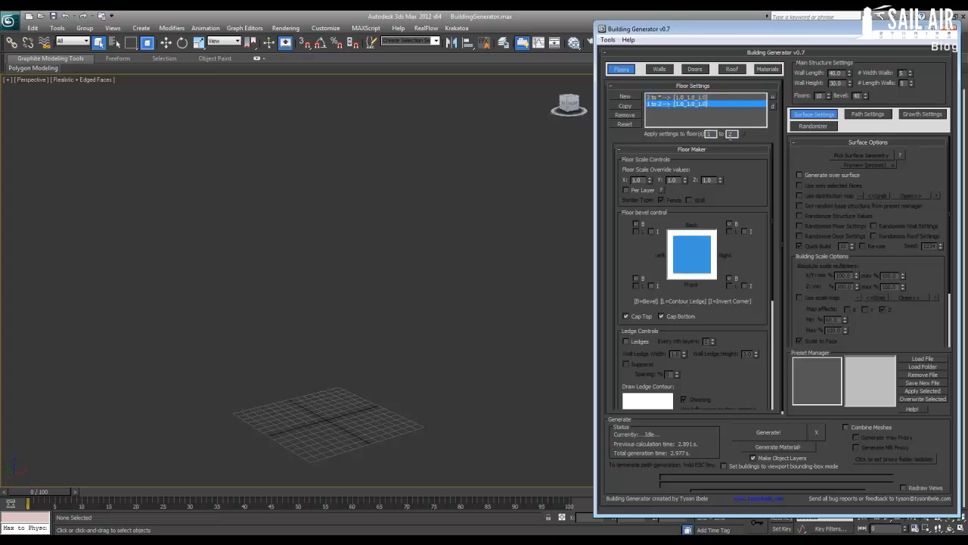
left_click(677, 98)
type("10")
key("Return")
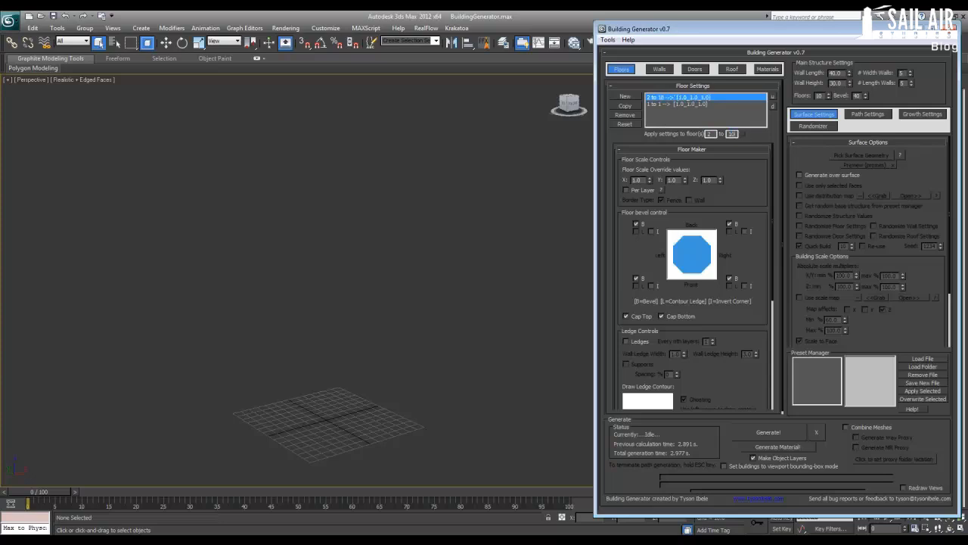
Extend the floor setting that starts at floor 2 to all remaining floors by using * as its end floor
double_click(732, 134)
type("*")
key("Return")
Bevel all four corners of the floor 1 setting and scale it to 0.8 in X and Y
left_click(698, 105)
left_click(697, 97)
left_click(696, 105)
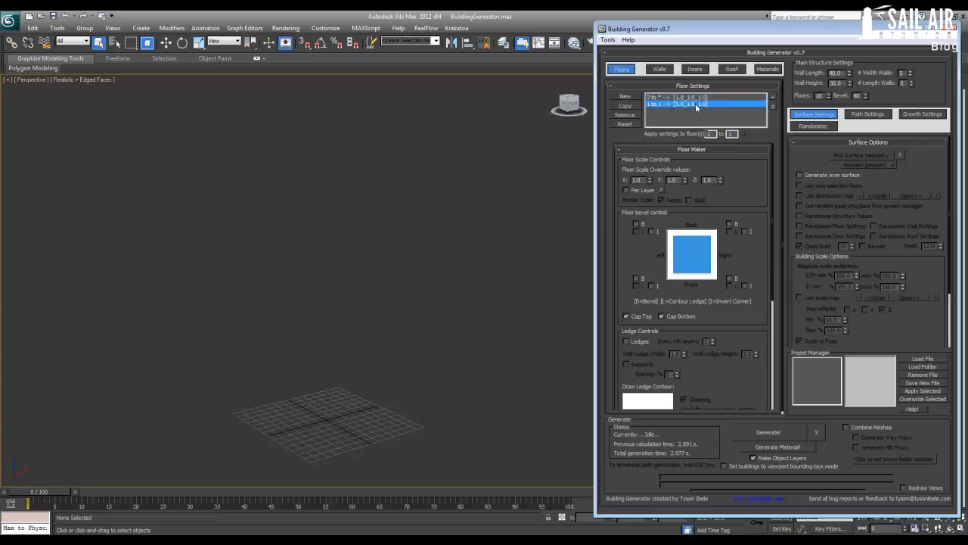
left_click(636, 223)
left_click(636, 279)
left_click(730, 279)
left_click(730, 224)
type("0.8")
key("Tab")
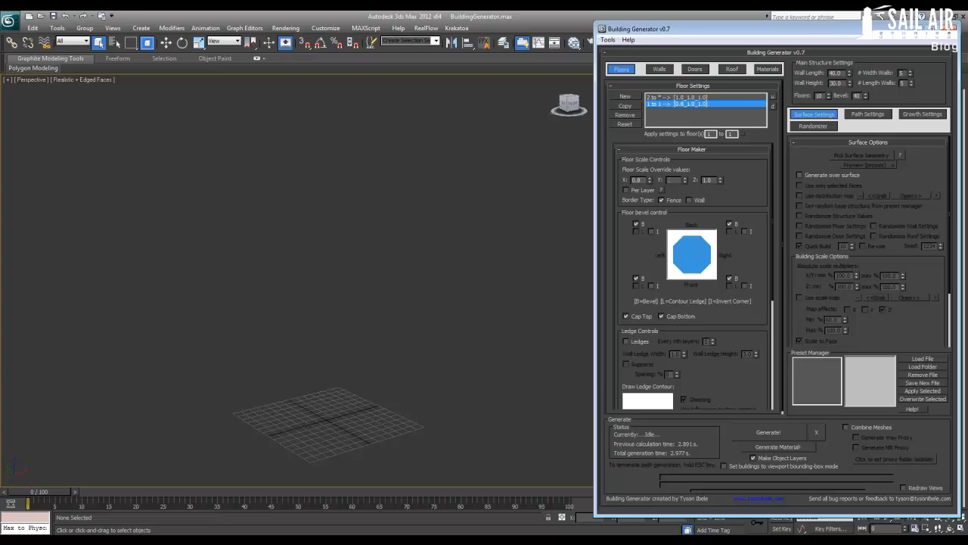
Remove all four corner bevels from the setting for floor 2 and up, and generate the building
left_click(686, 98)
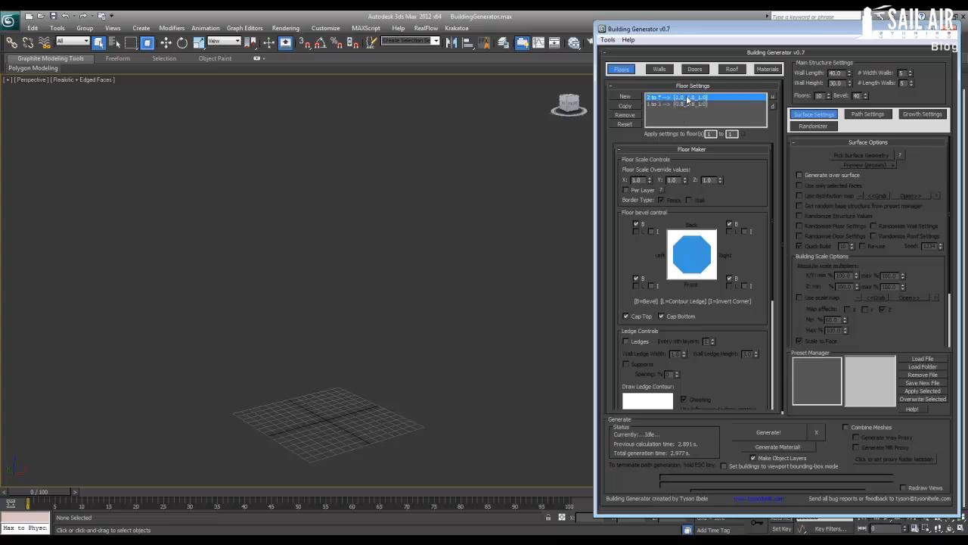
left_click(636, 224)
left_click(636, 278)
left_click(729, 279)
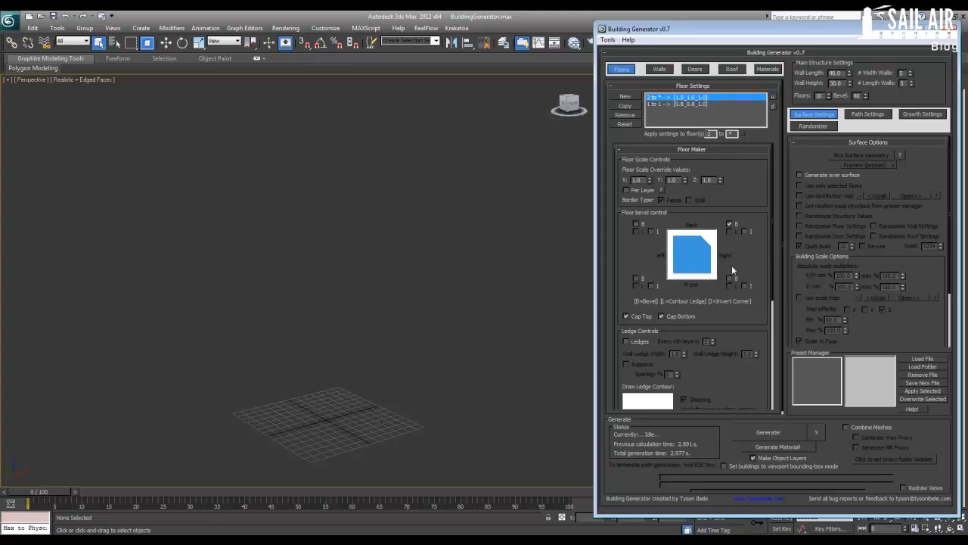
left_click(769, 430)
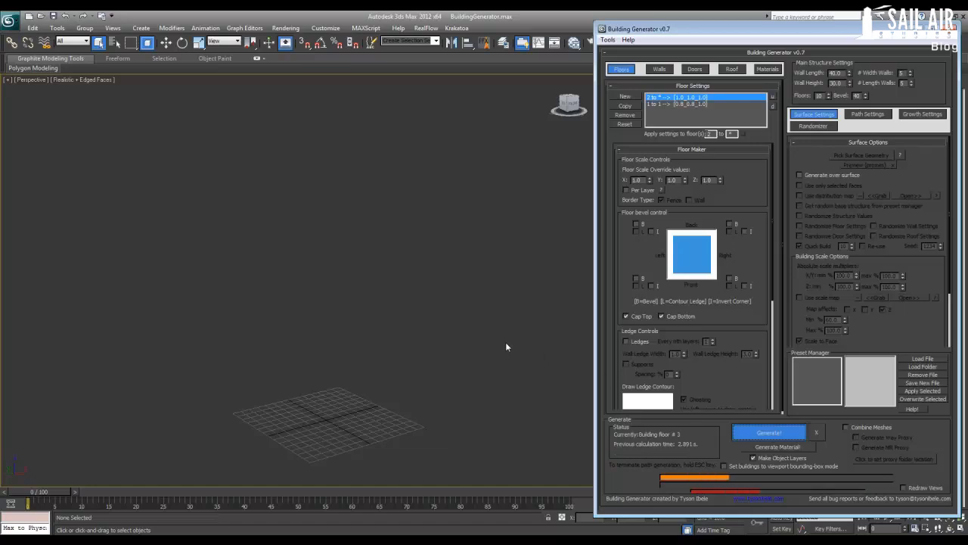
middle_click_drag(432, 340, 446, 327, "alt")
scroll(421, 313, "up", 3)
Set the floor 1 border type to Wall and read the help note for the Per Layer option
left_click(670, 104)
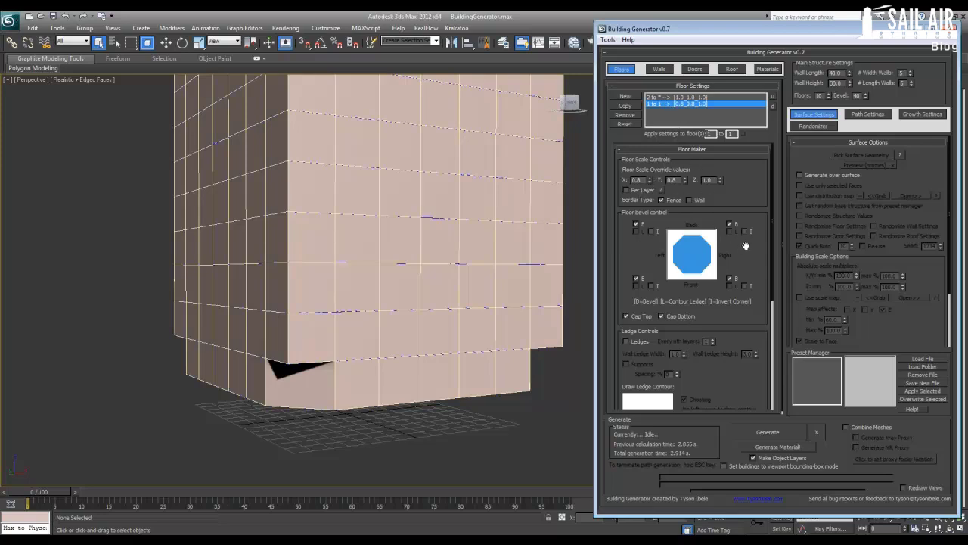
left_click_drag(743, 250, 740, 286)
left_click(695, 201)
left_click(664, 190)
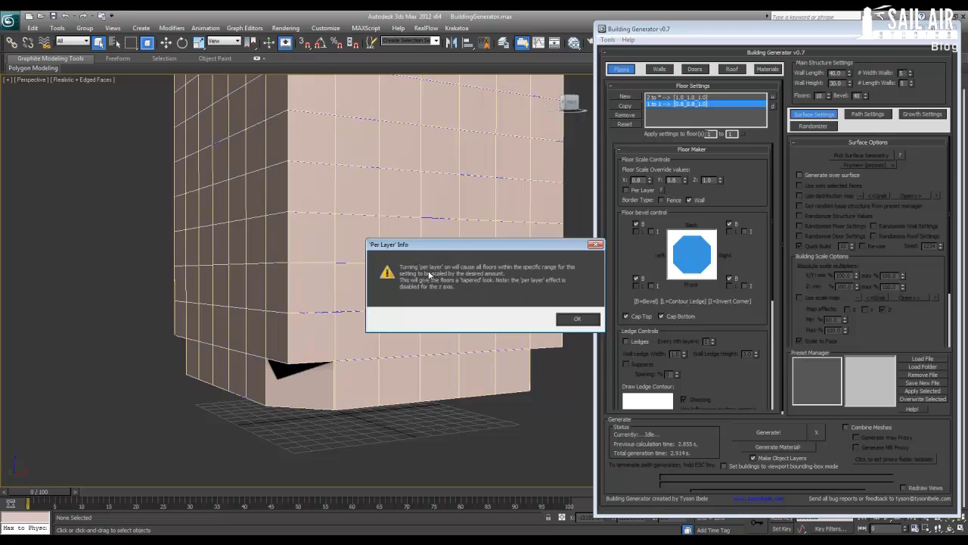
left_click(575, 320)
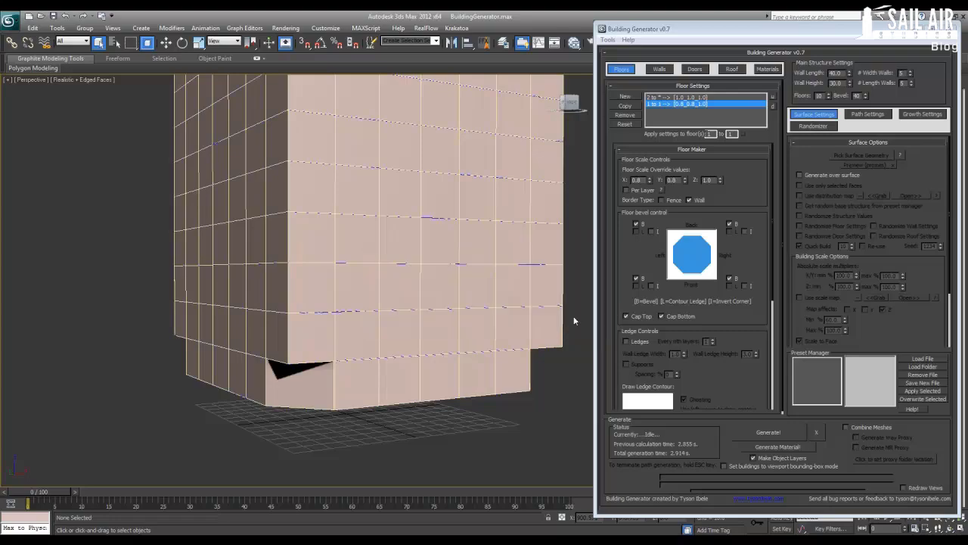
Delete the generated building and generate it again with the Wall border type
middle_click_drag(296, 388, 357, 320, "alt")
left_click(361, 307)
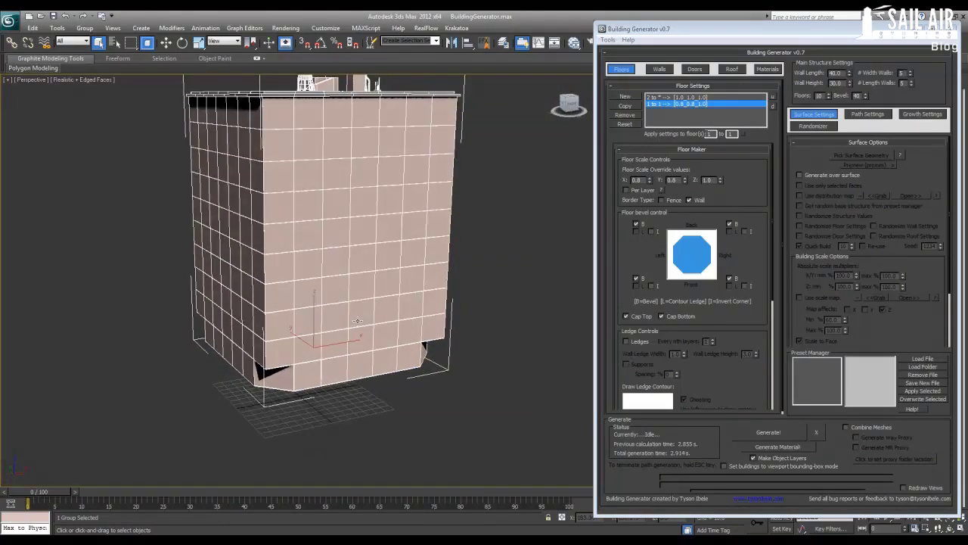
key("Delete")
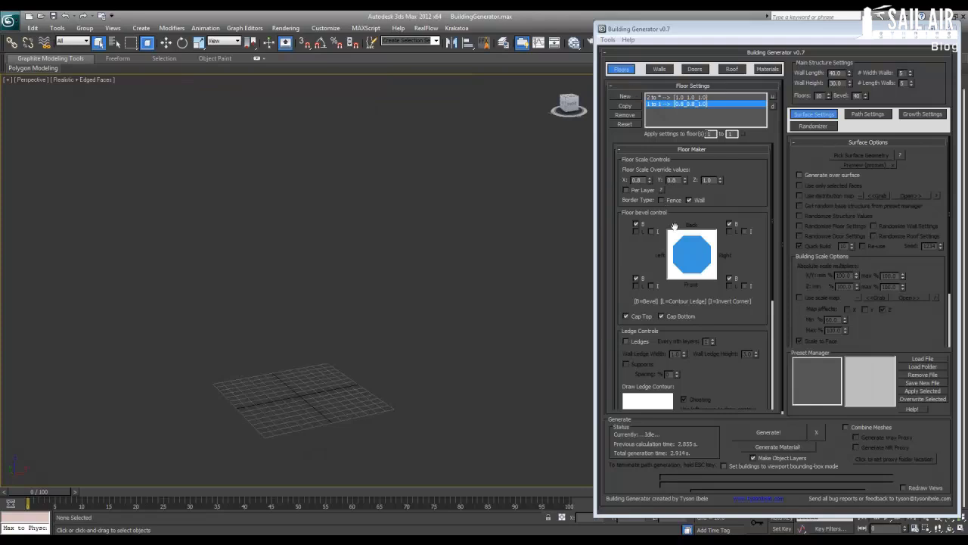
left_click(784, 432)
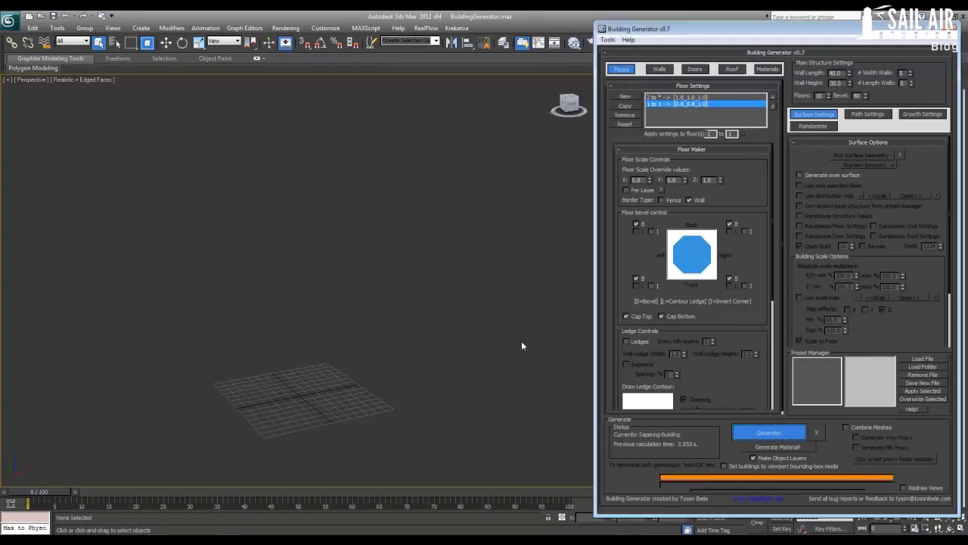
mouse_move(410, 350)
middle_mouse_down("alt")
mouse_move(396, 302)
mouse_move(404, 359)
middle_mouse_up("alt")
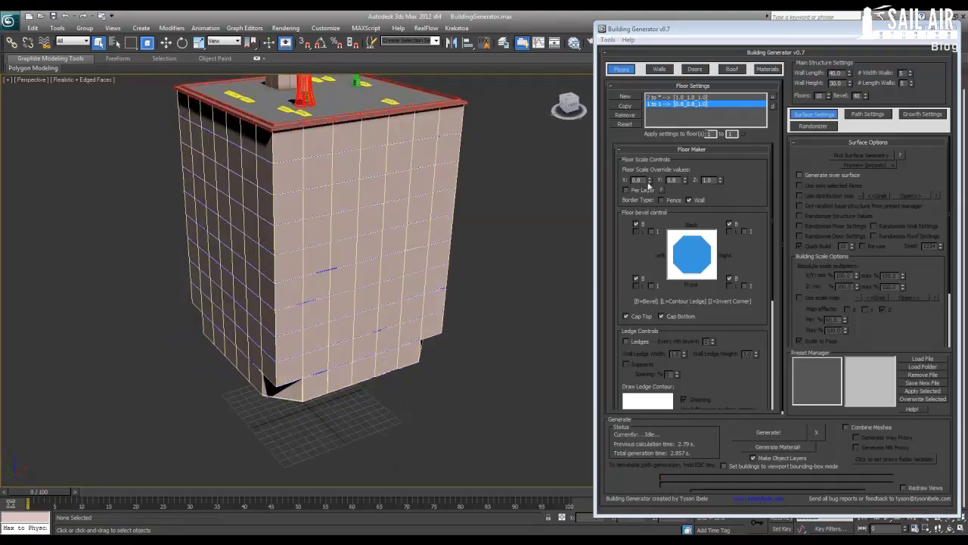
Enable ledges with supports in the setting for floor 2 and up
left_click(675, 98)
left_click(631, 342)
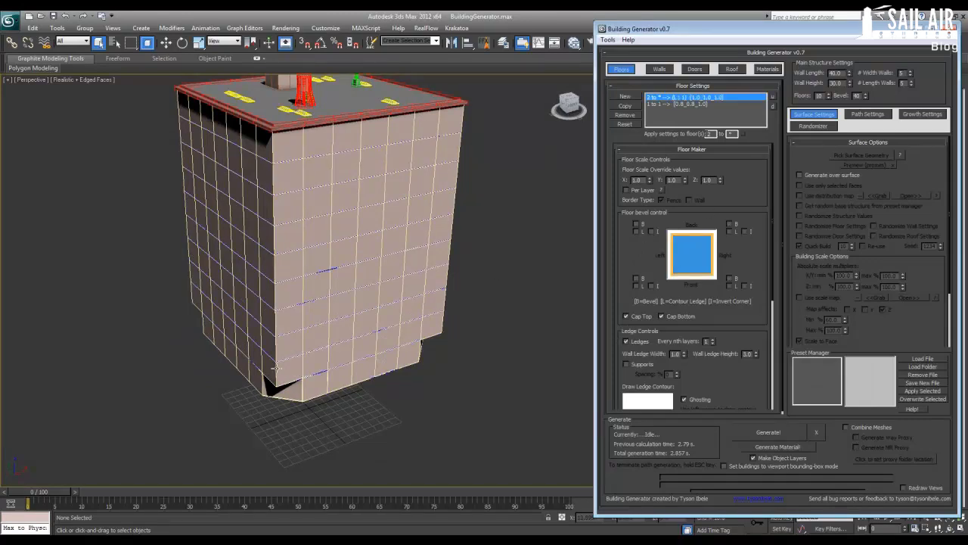
scroll(668, 346, "down", 3)
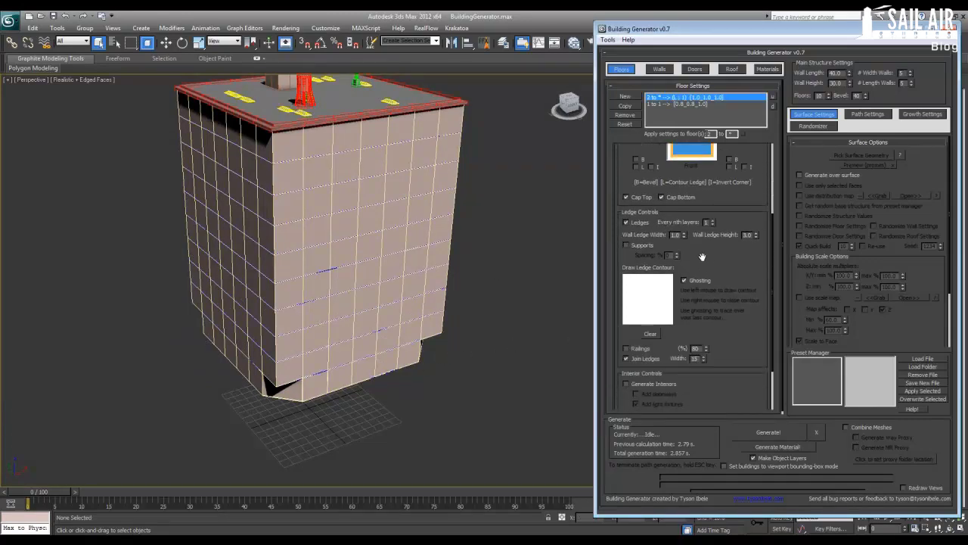
left_click(639, 247)
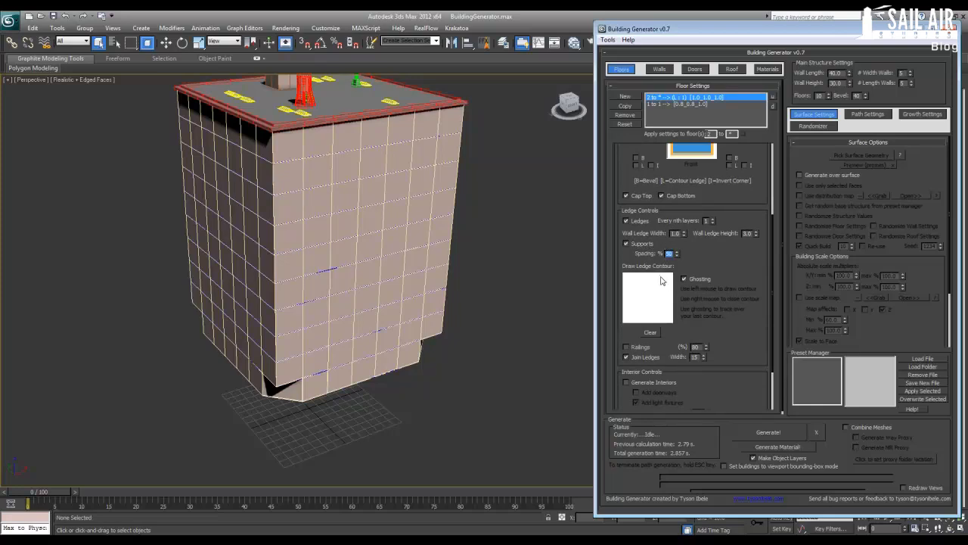
Delete the old building and generate a new one with ledges and supports
middle_click_drag(430, 335, 429, 300, "alt")
scroll(429, 299, "up", 3)
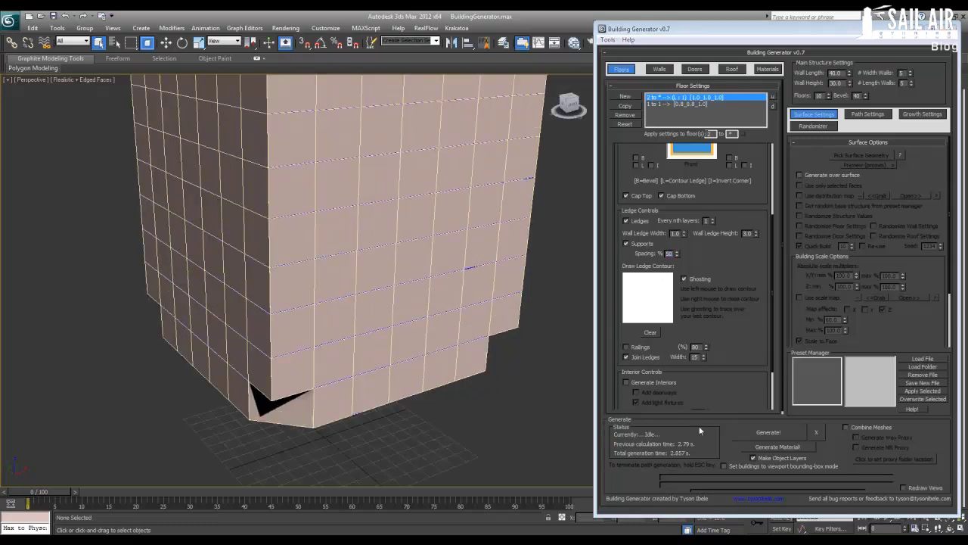
left_click(787, 433)
key("Delete")
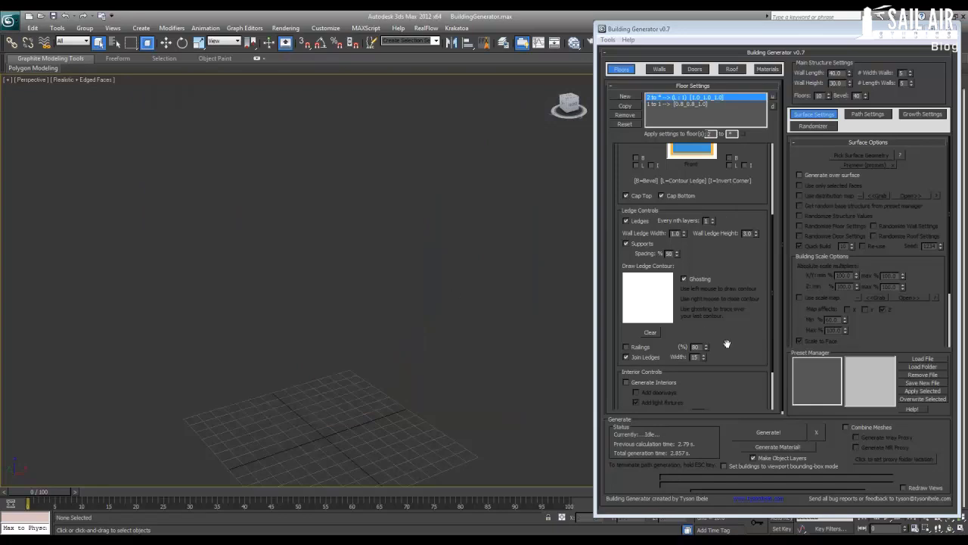
left_click(804, 432)
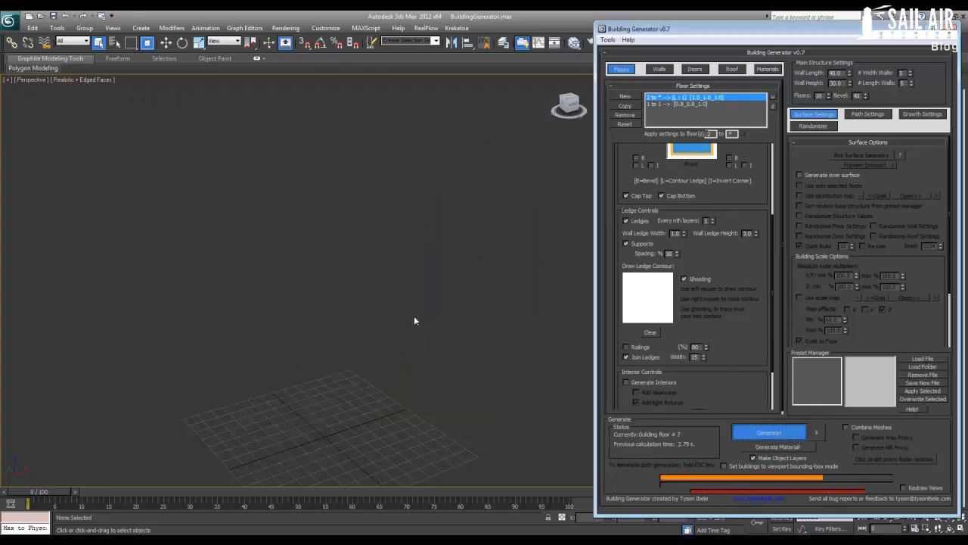
Examine the ledges and their supports up close and from a distance, in wireframe and shaded without edged faces
middle_click_drag(399, 324, 343, 354, "alt")
scroll(449, 317, "up", 5)
scroll(376, 330, "up", 3)
scroll(344, 346, "up", 5)
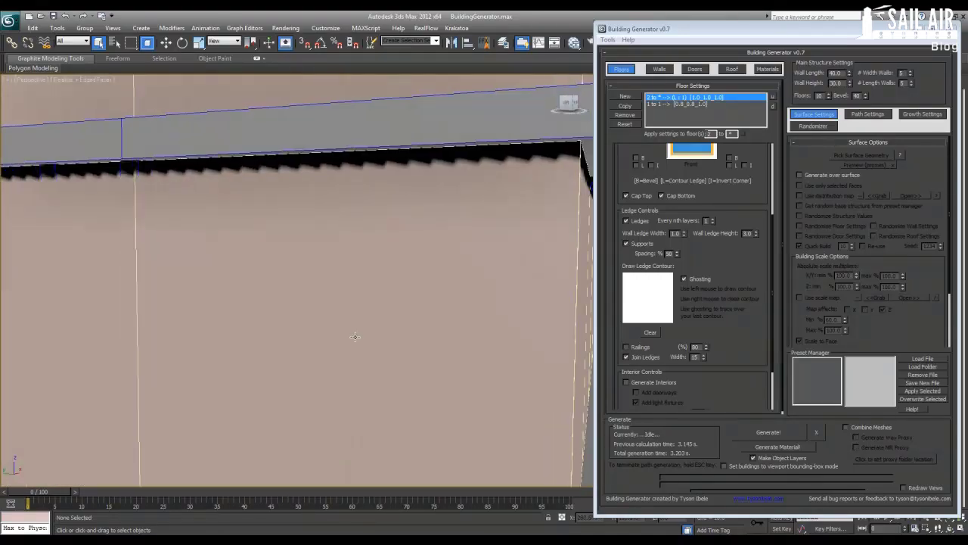
key("F3")
scroll(356, 335, "down", 3)
mouse_move(355, 336)
middle_mouse_down("alt")
mouse_move(368, 340)
mouse_move(335, 366)
mouse_move(225, 341)
mouse_move(212, 349)
mouse_move(277, 341)
mouse_move(340, 360)
mouse_move(358, 330)
mouse_move(378, 336)
middle_mouse_up("alt")
key("F3")
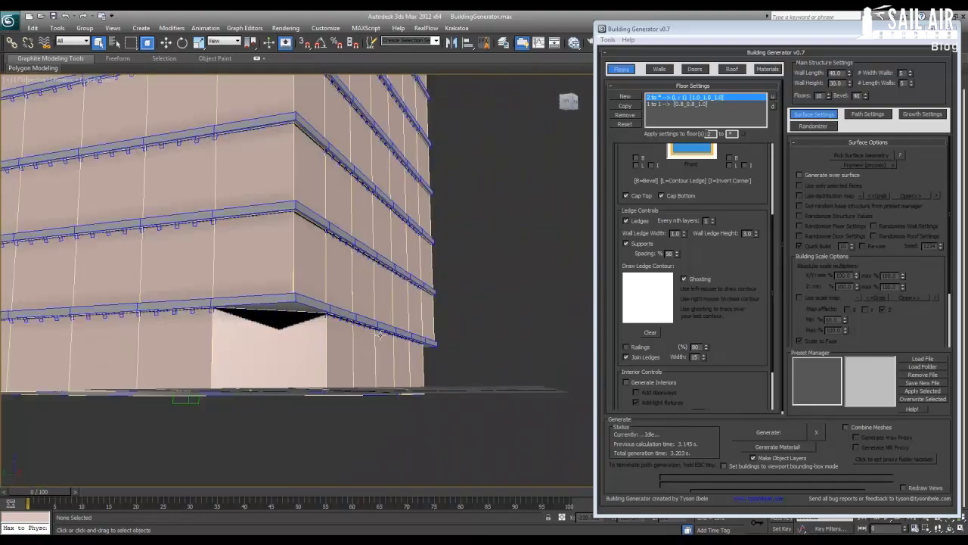
scroll(331, 288, "down", 3)
middle_click_drag(331, 288, 344, 308, "alt")
scroll(302, 295, "down", 4)
scroll(344, 305, "up", 4)
key("F4")
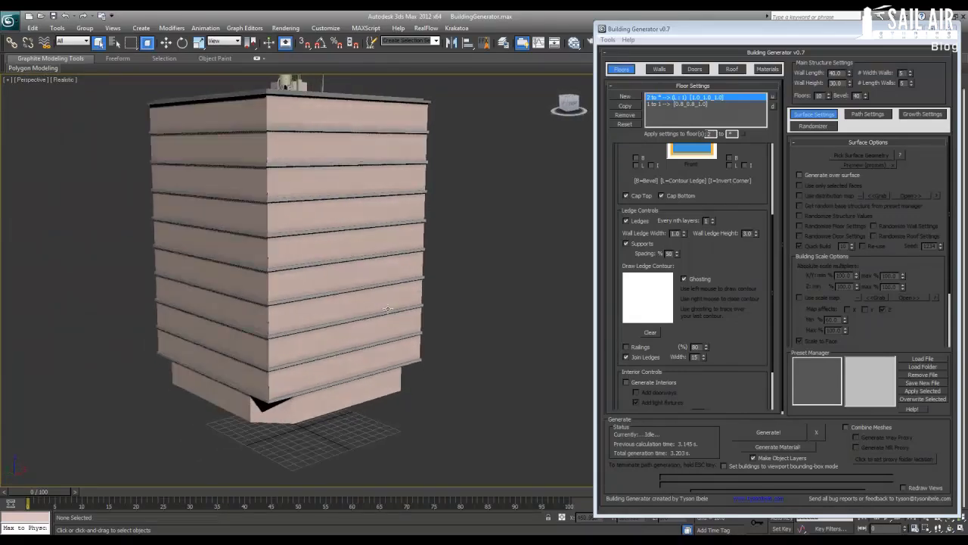
Turn off the ledge supports for the upper floors, leave railings off, and replace the building with a newly generated one
left_click(651, 247)
left_click(638, 348)
left_click(637, 348)
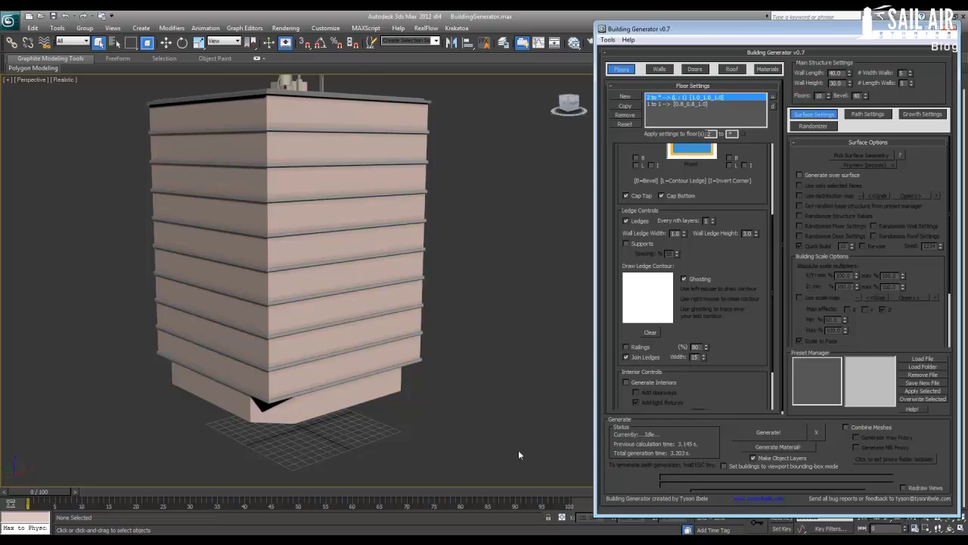
left_click(341, 275)
key("Delete")
left_click(756, 434)
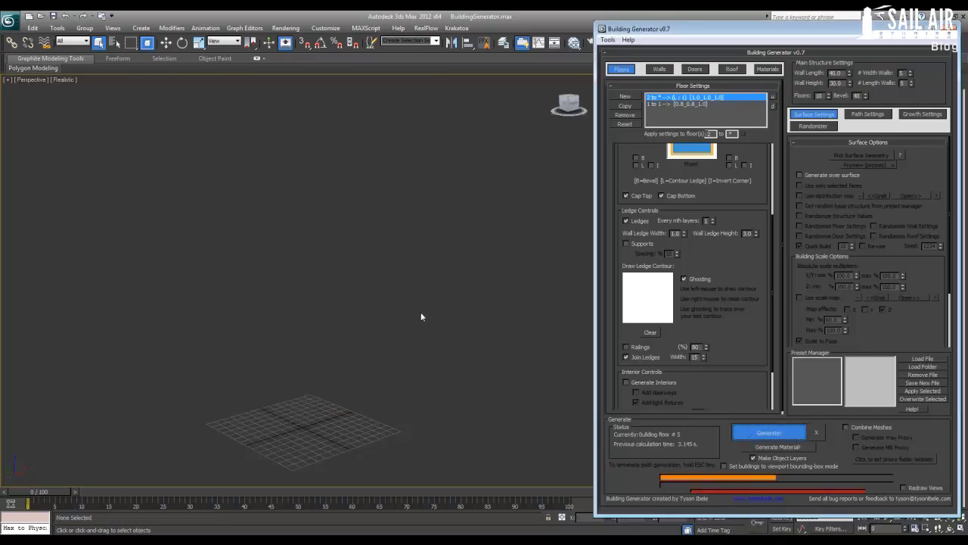
middle_click_drag(374, 341, 431, 363)
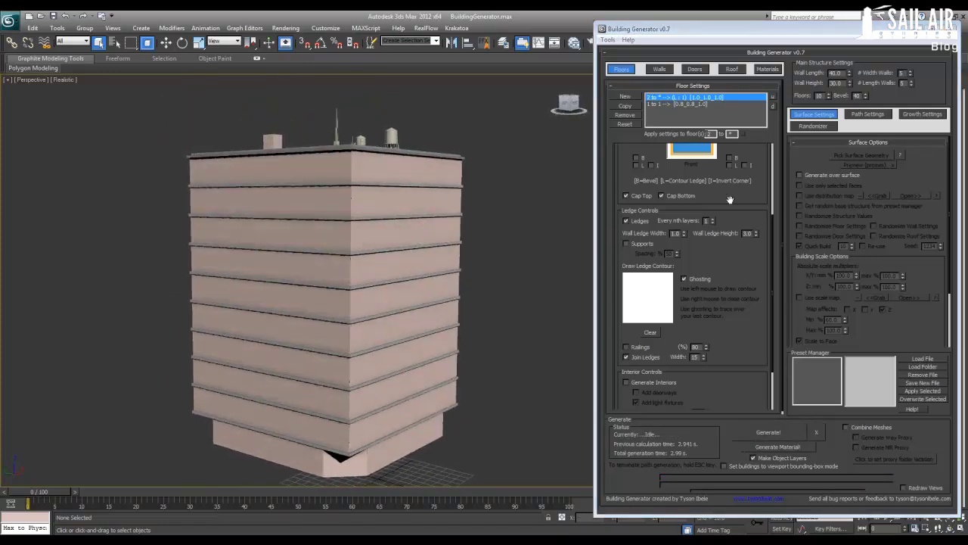
Open the wall settings with their range of floor 2 and up, and show edged faces on the building
left_click(659, 69)
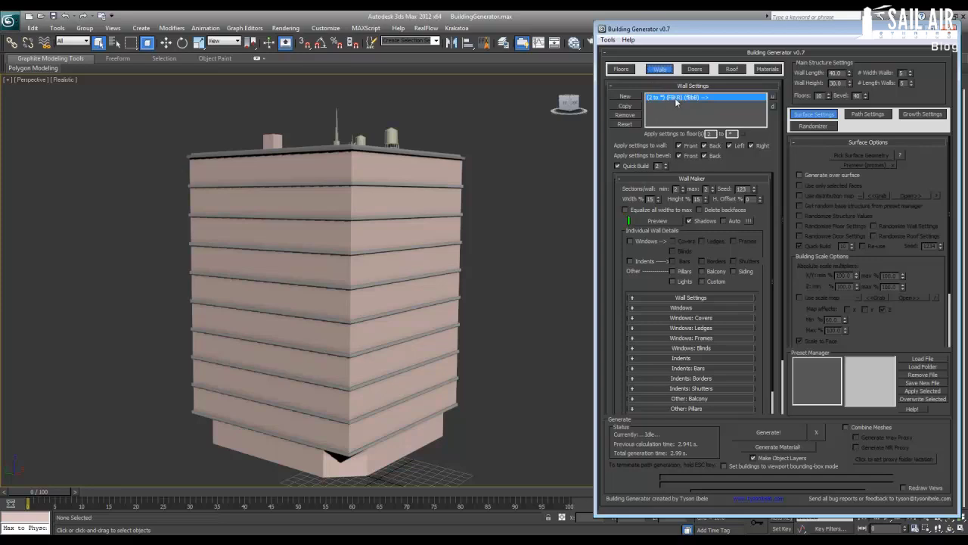
left_click_drag(714, 134, 693, 134)
left_click_drag(712, 135, 695, 135)
middle_click_drag(492, 242, 454, 252, "alt")
key("F4")
scroll(456, 252, "up", 4)
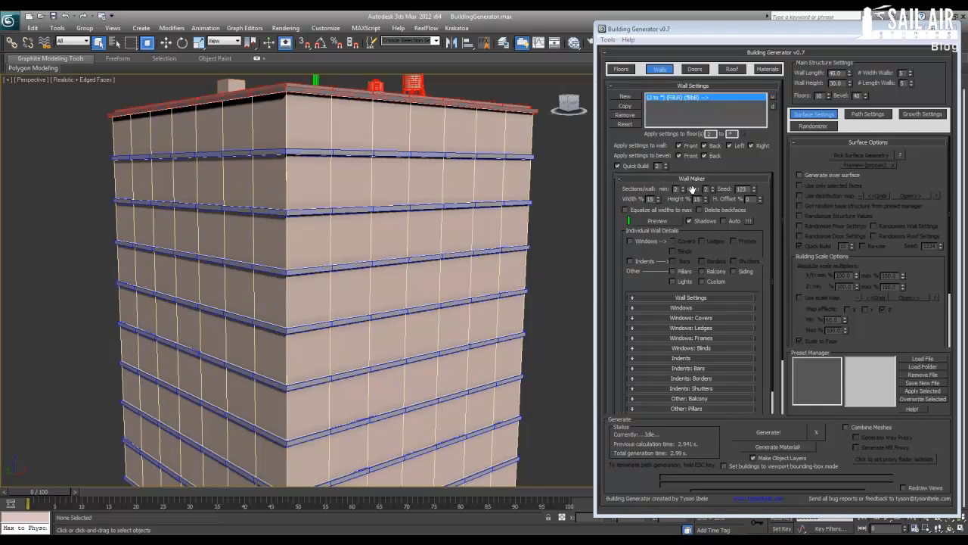
Preview the plain wall, then enable windows for it and refresh the wall preview
left_click(658, 221)
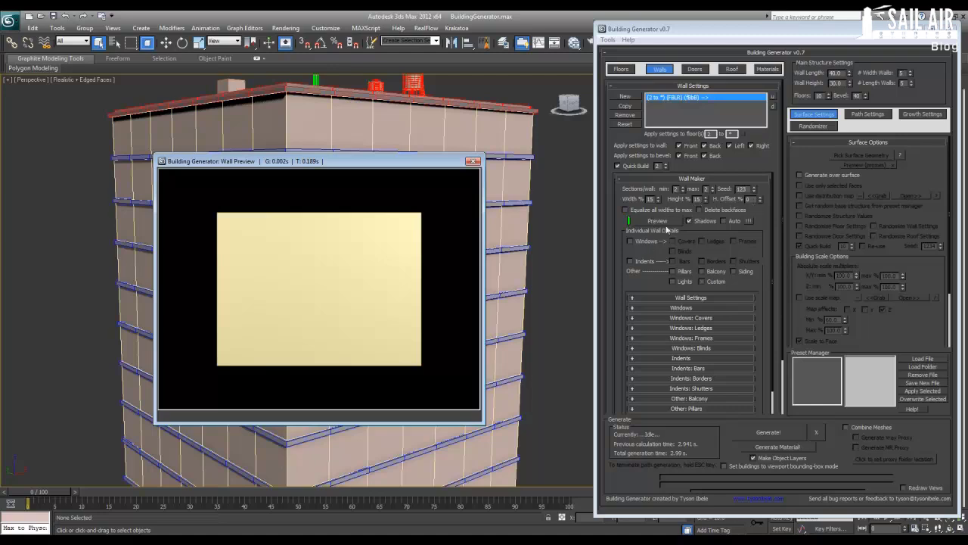
left_click_drag(422, 168, 407, 168)
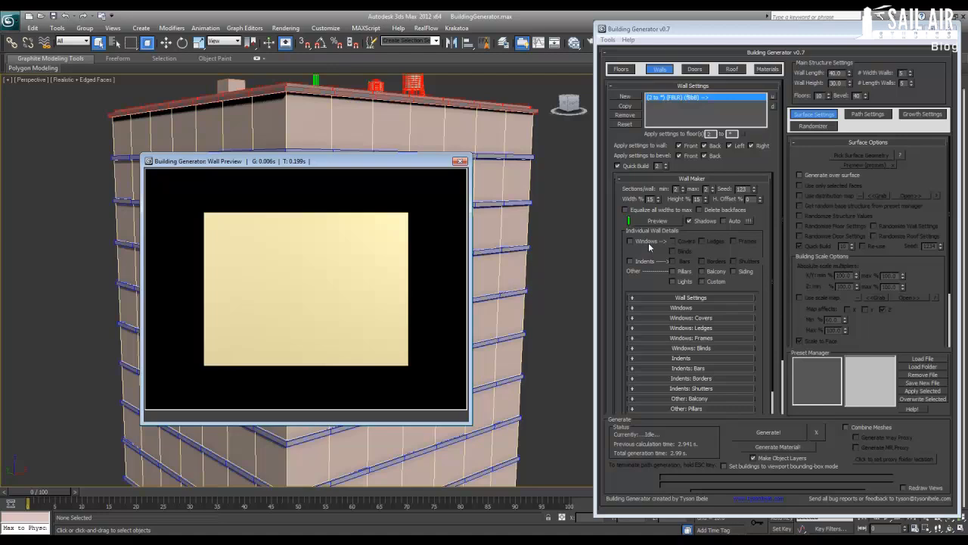
left_click(648, 242)
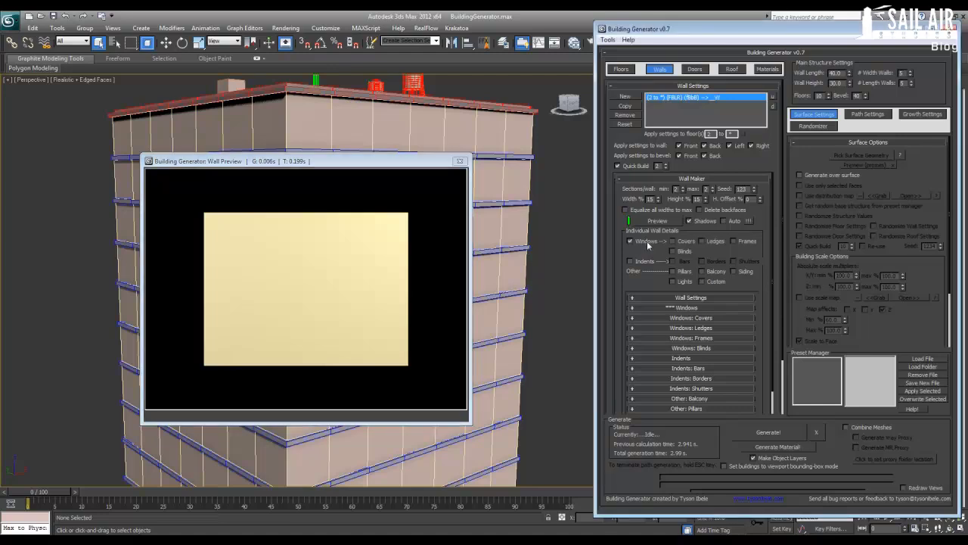
left_click(657, 221)
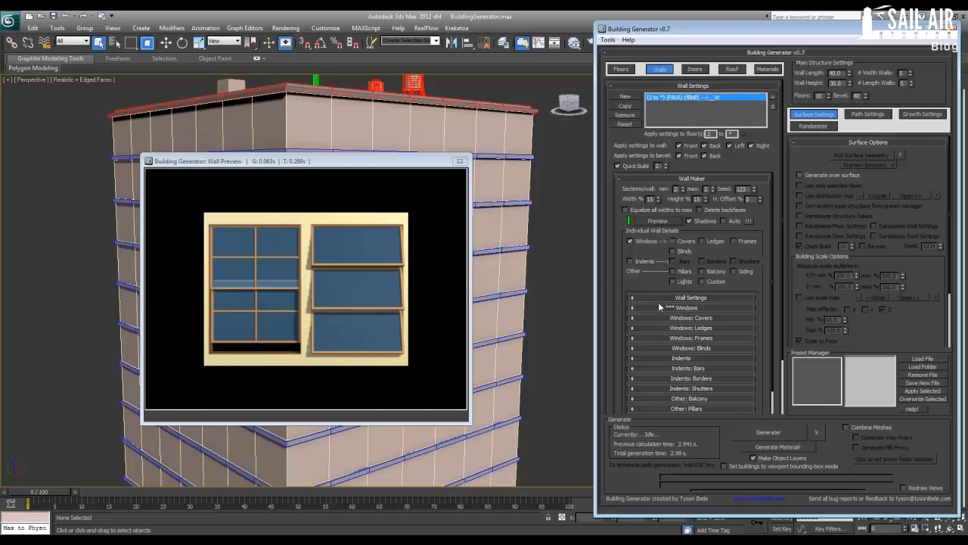
Set the minimum and maximum sections per wall to 1 and refresh the wall preview
mouse_move(641, 283)
left_mouse_down()
mouse_move(641, 273)
mouse_move(640, 282)
left_mouse_up()
scroll(639, 283, "down", 1)
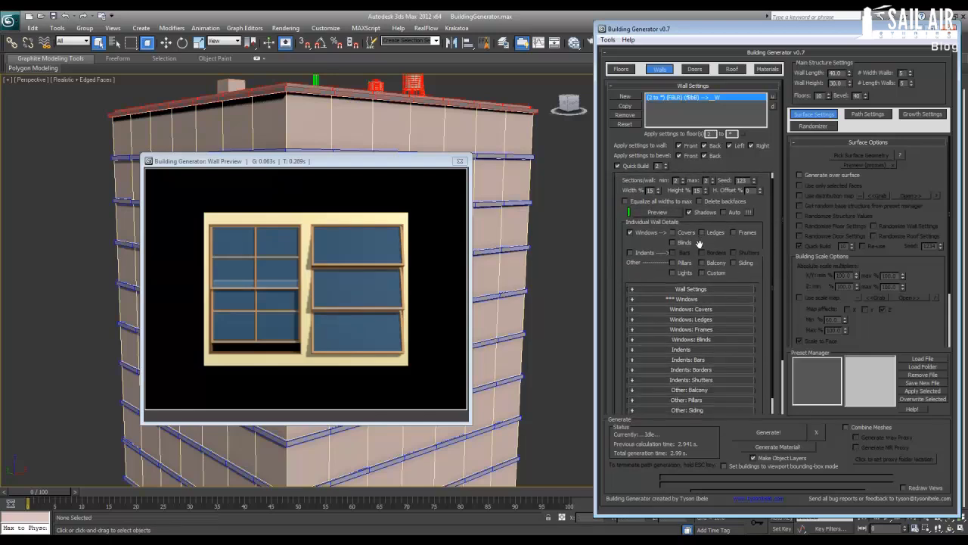
scroll(648, 284, "up", 1)
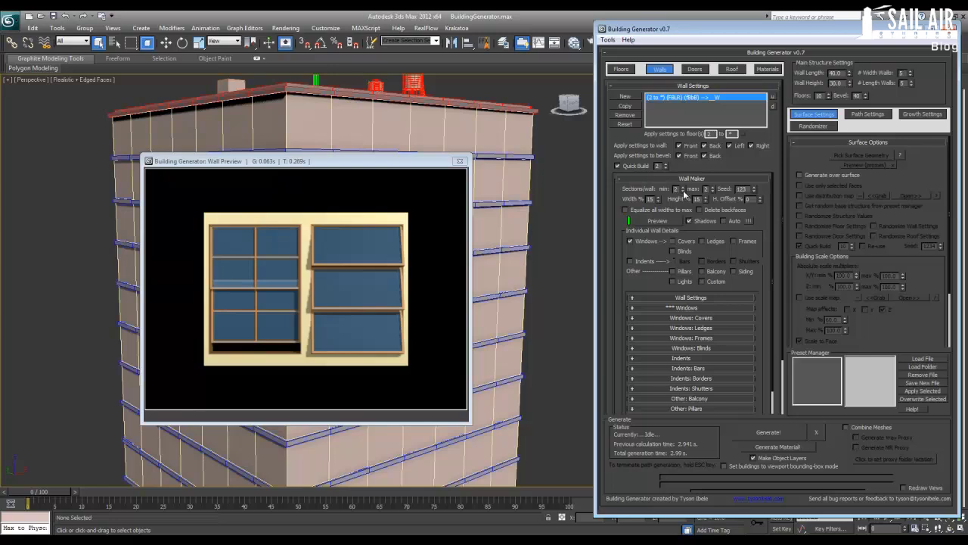
left_click(712, 191)
left_click(655, 222)
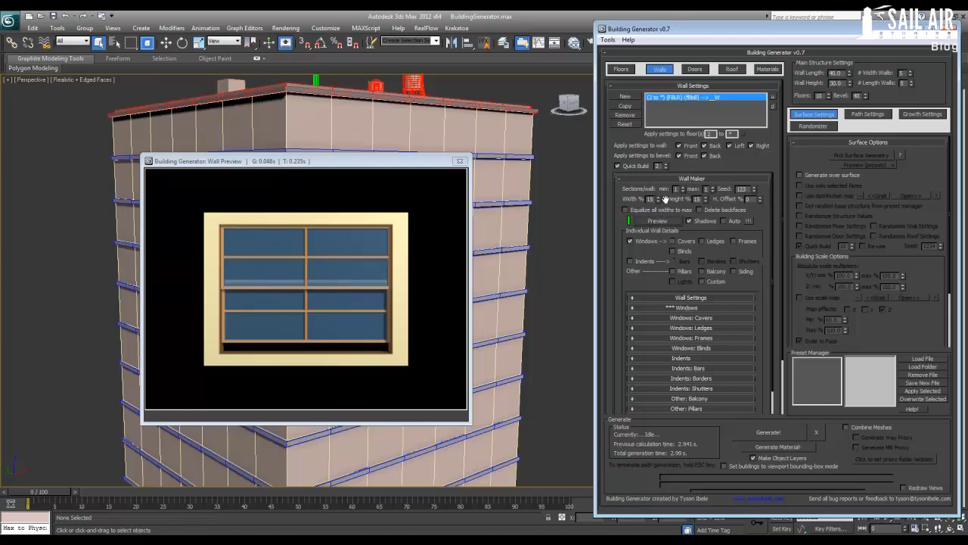
Set the wall's Width % and Height % to 10 and refresh the wall preview
left_click(658, 201)
left_click(660, 221)
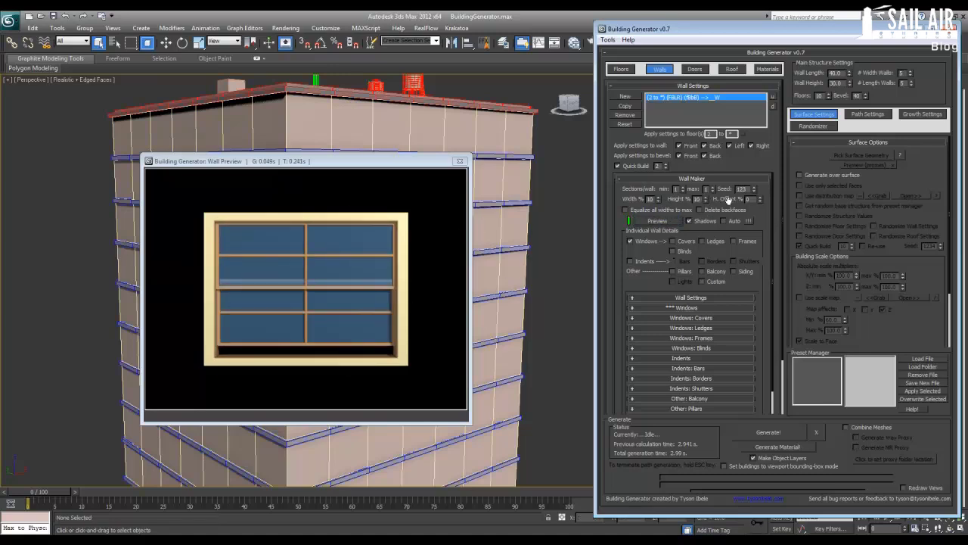
Try a larger H. Offset % in the wall preview, restore the offset to 0, and refresh the preview
left_click_drag(759, 199, 758, 69)
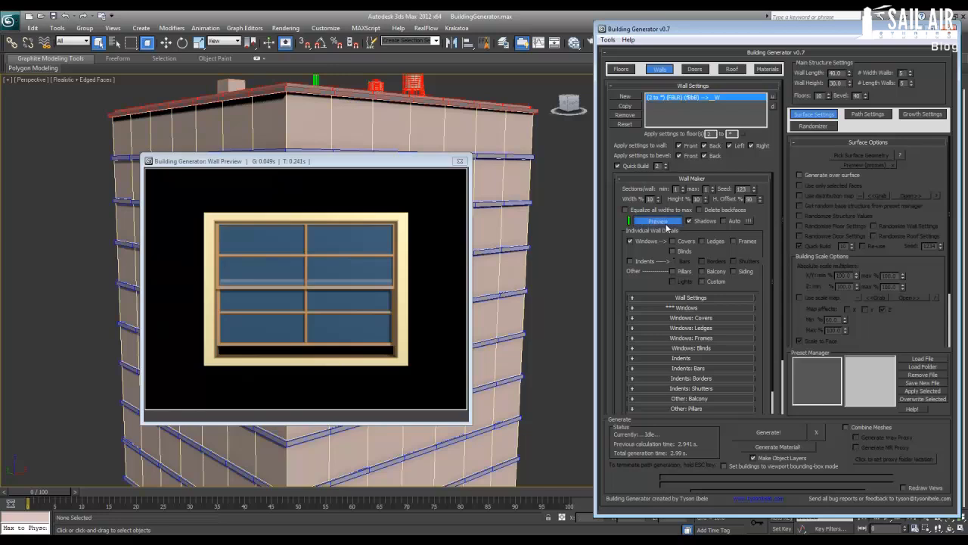
left_click(657, 220)
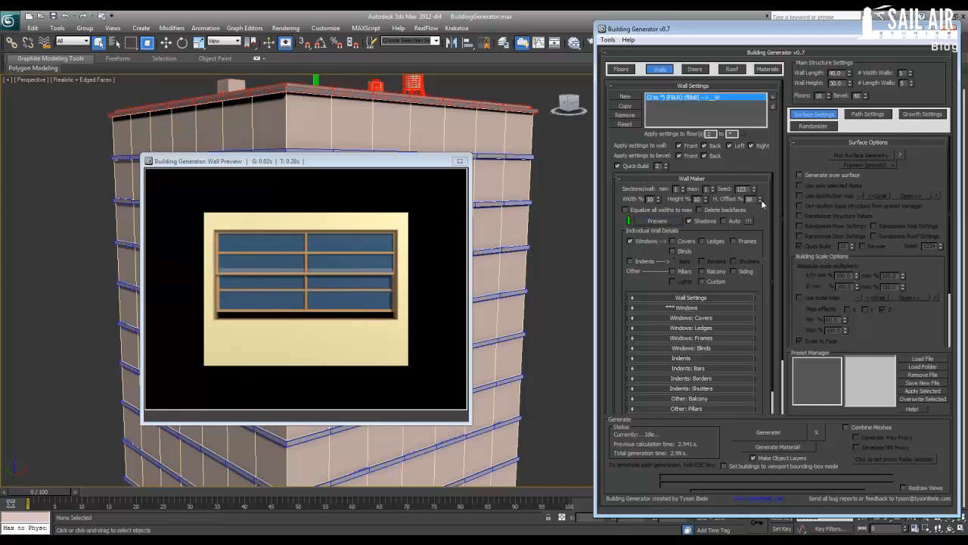
left_click(657, 220)
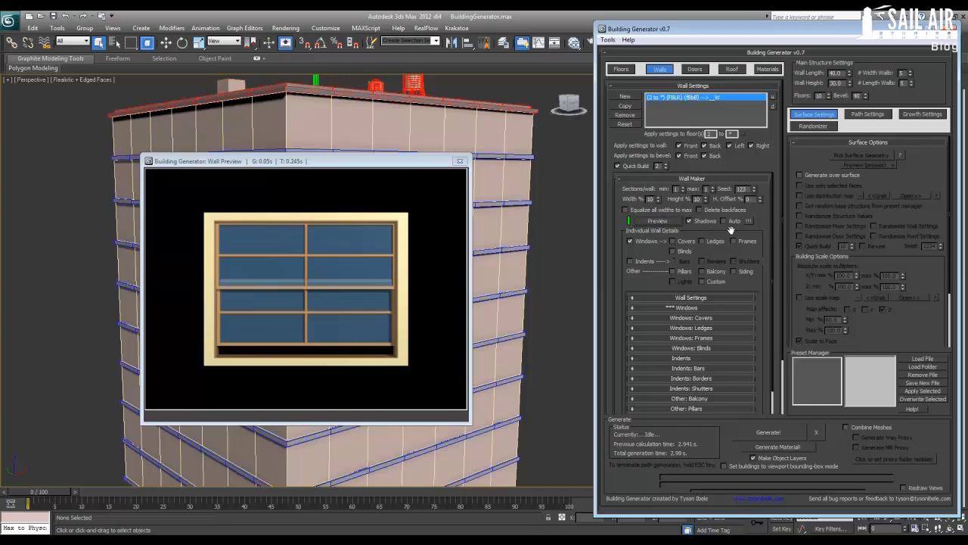
Enable ledges for the windows and refresh the wall preview
left_click_drag(649, 282, 649, 269)
left_click(702, 228)
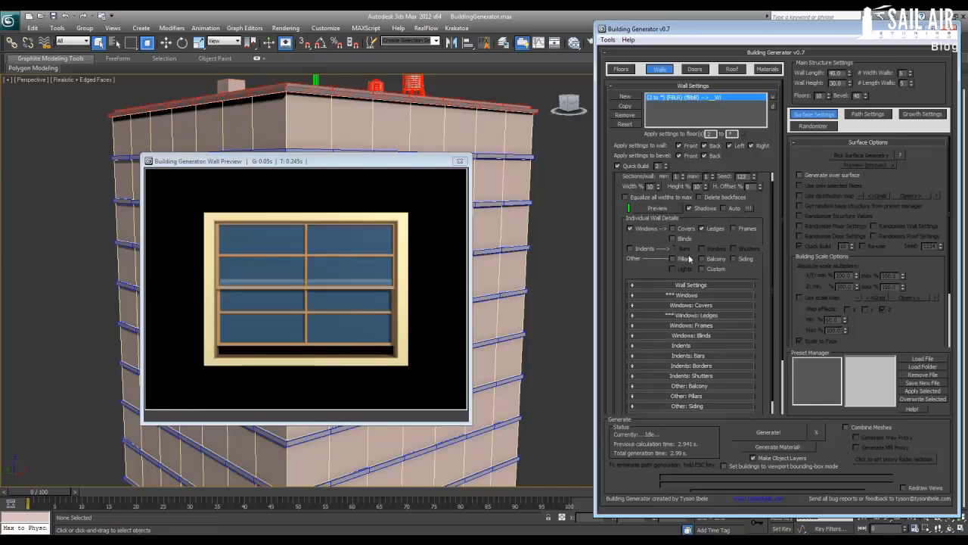
left_click(658, 209)
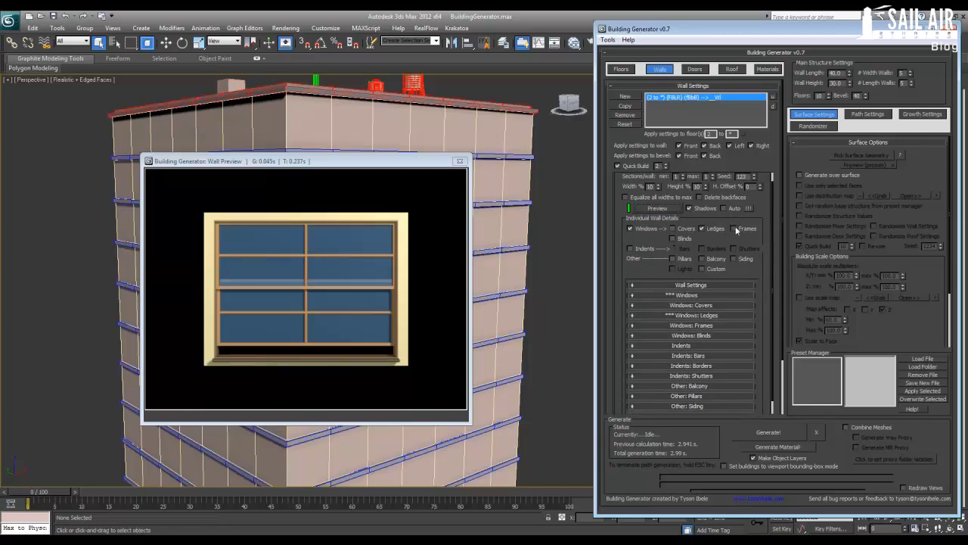
Switch the window style from complex to simple and refresh the wall preview
left_click(693, 294)
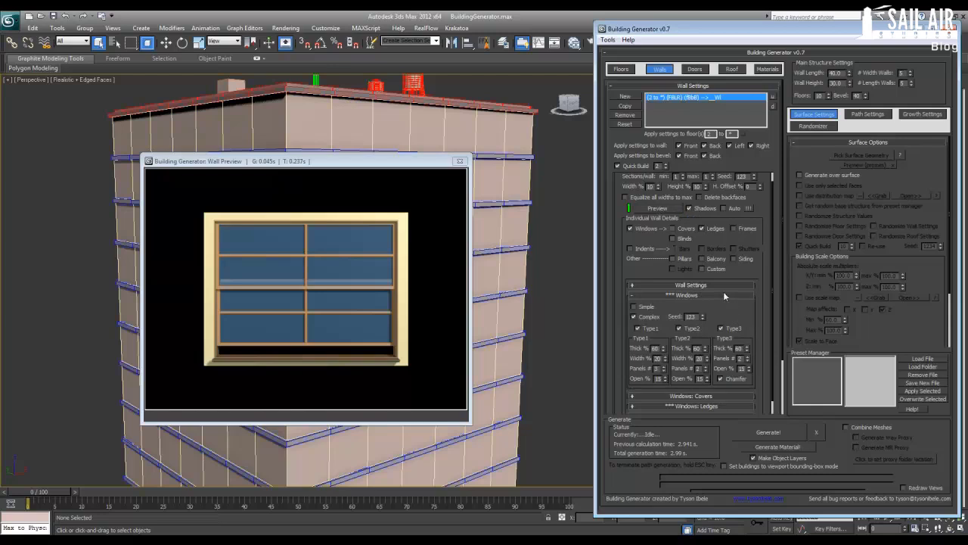
scroll(755, 298, "down", 3)
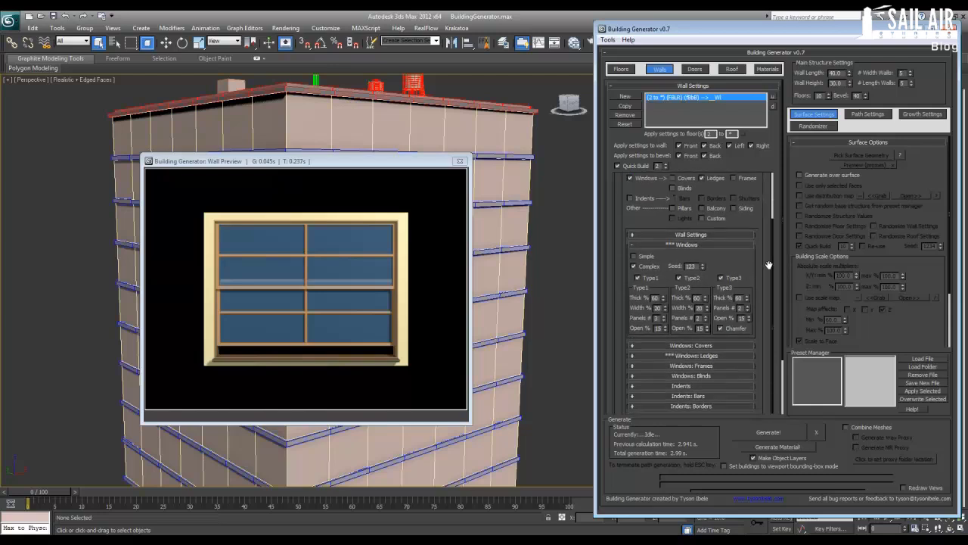
left_click_drag(777, 271, 772, 251)
scroll(772, 250, "up", 1)
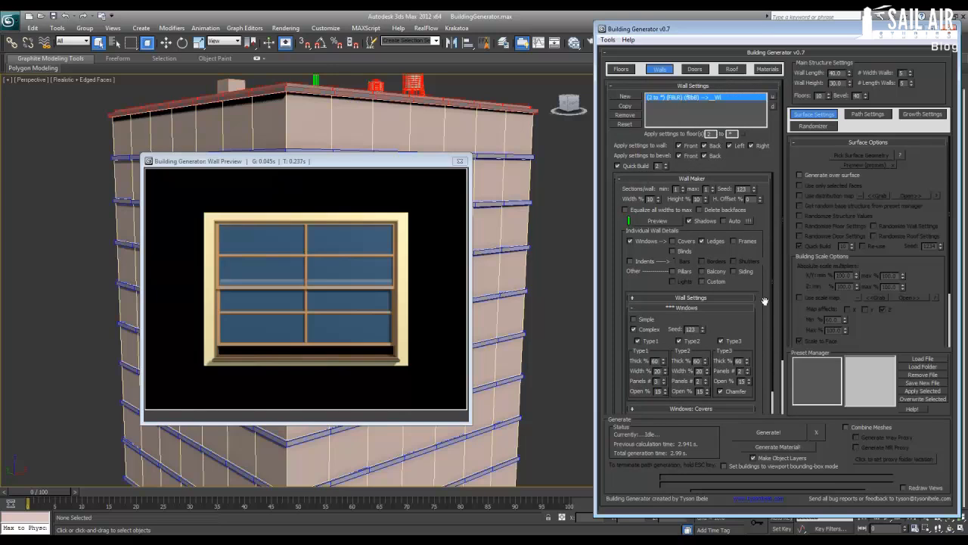
left_click_drag(769, 346, 768, 358)
mouse_move(758, 324)
left_mouse_down()
mouse_move(759, 285)
mouse_move(760, 330)
left_mouse_up()
scroll(730, 321, "down", 4)
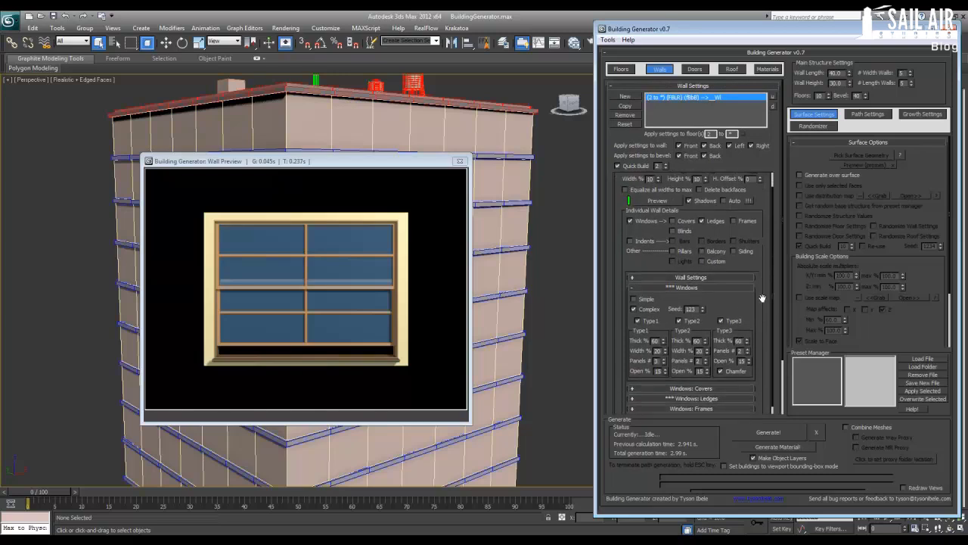
left_click(635, 235)
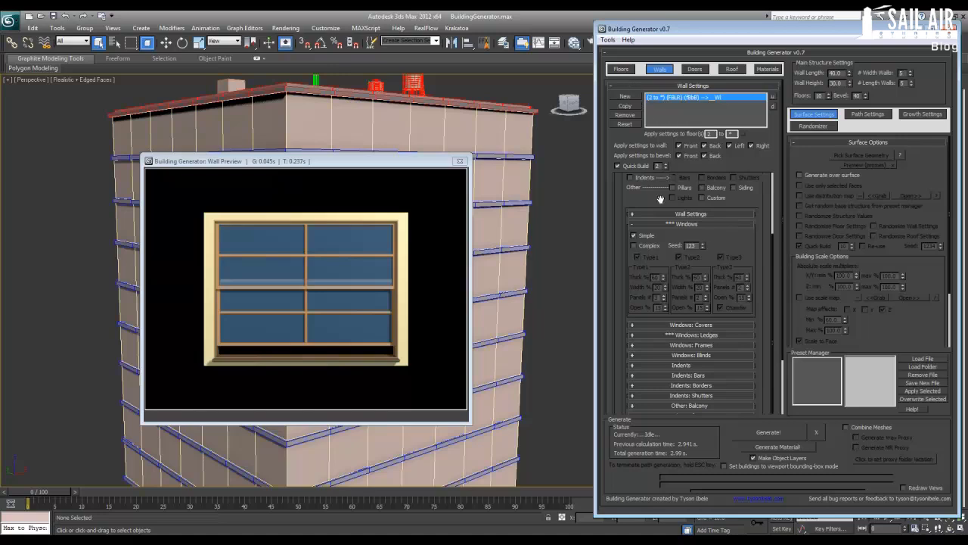
scroll(652, 185, "up", 3)
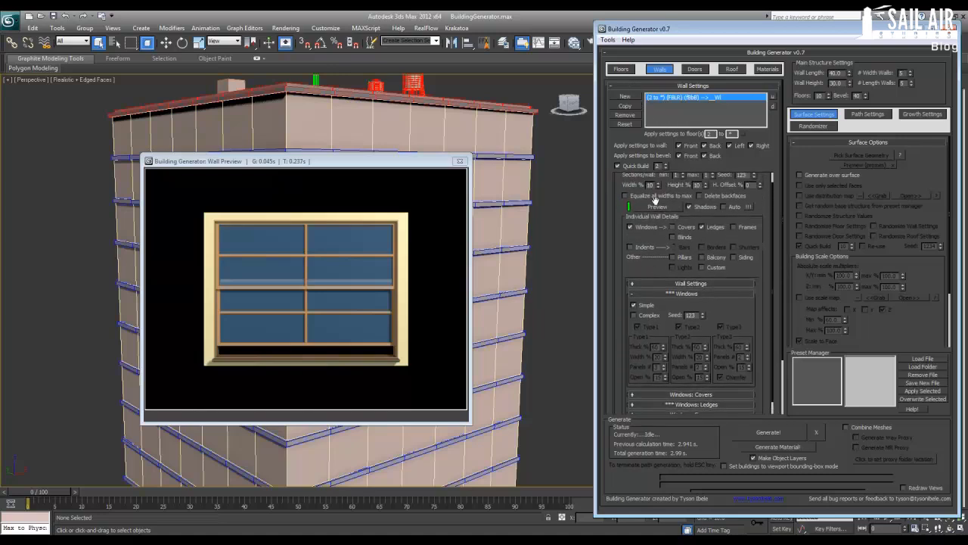
left_click(657, 207)
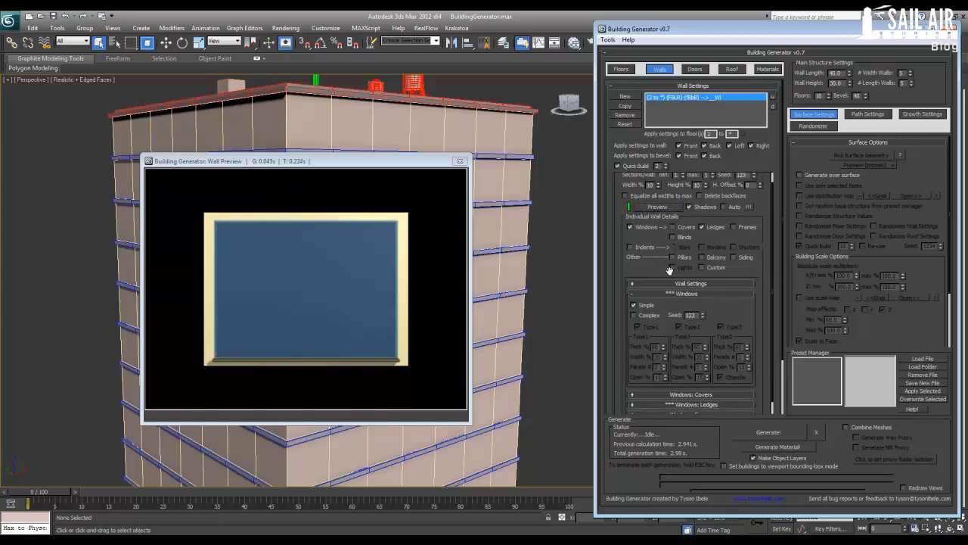
Make the window ledges supported with rectangular supports and refresh the wall preview
scroll(695, 329, "down", 2)
left_click(685, 351)
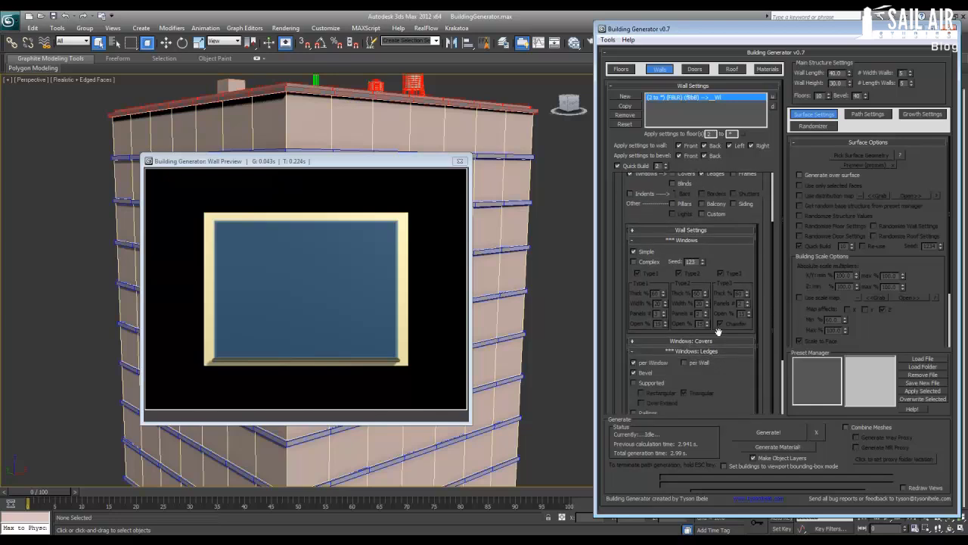
scroll(741, 342, "down", 1)
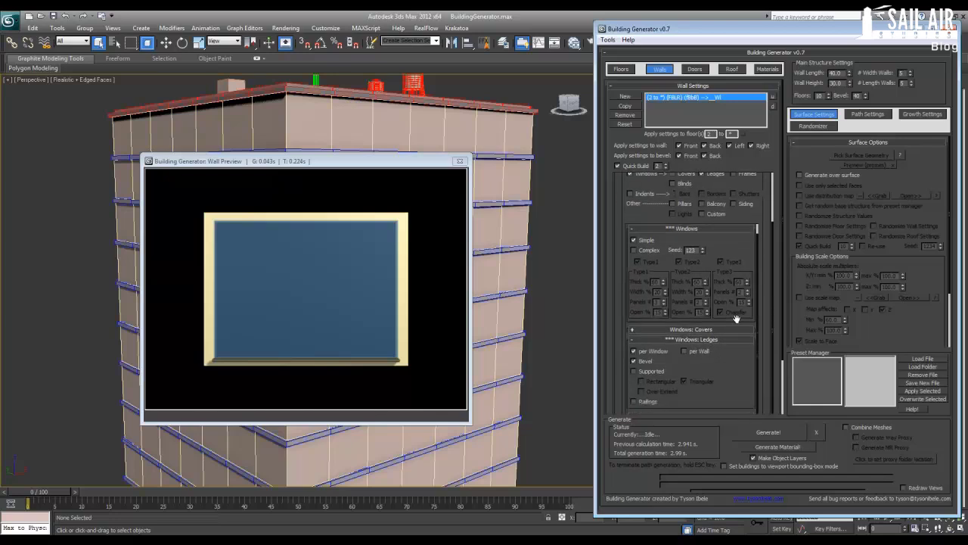
left_click(649, 351)
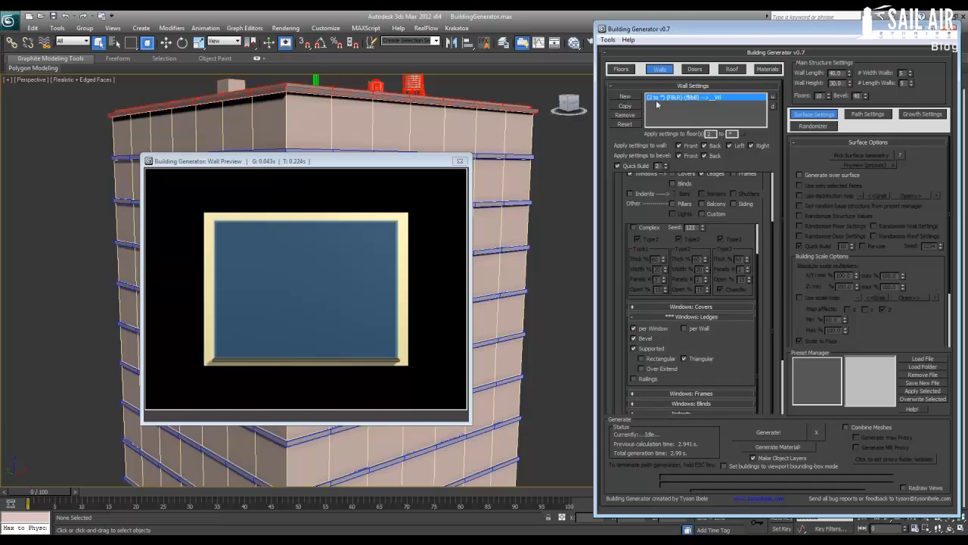
left_click_drag(655, 207, 656, 243)
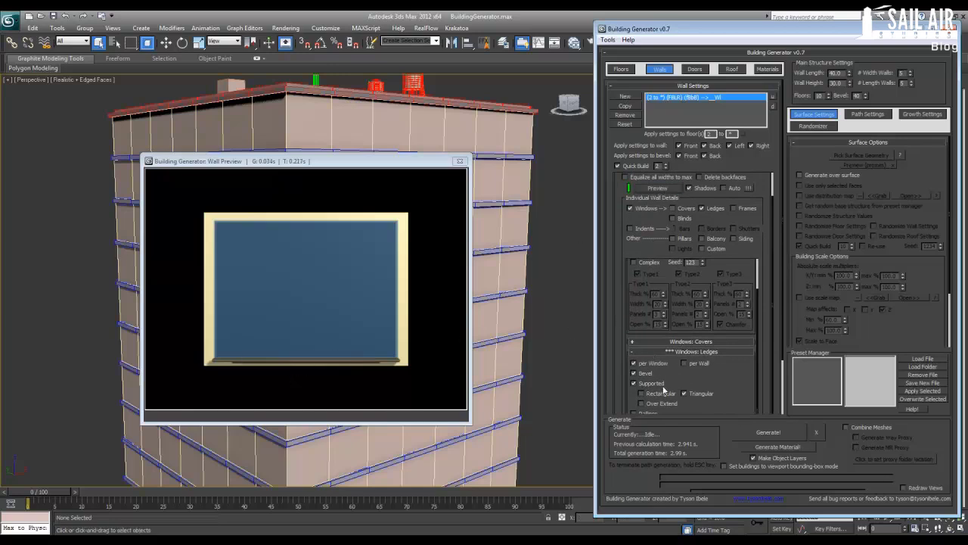
left_click(661, 395)
left_click(652, 189)
Collapse the expanded window and window ledge settings
left_click_drag(724, 334, 719, 221)
left_click_drag(764, 266, 763, 172)
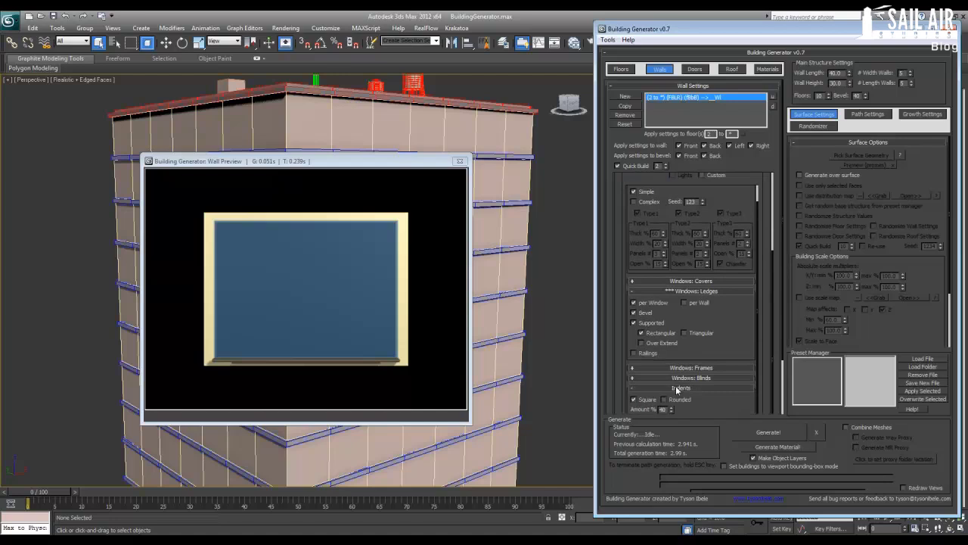
left_click(700, 292)
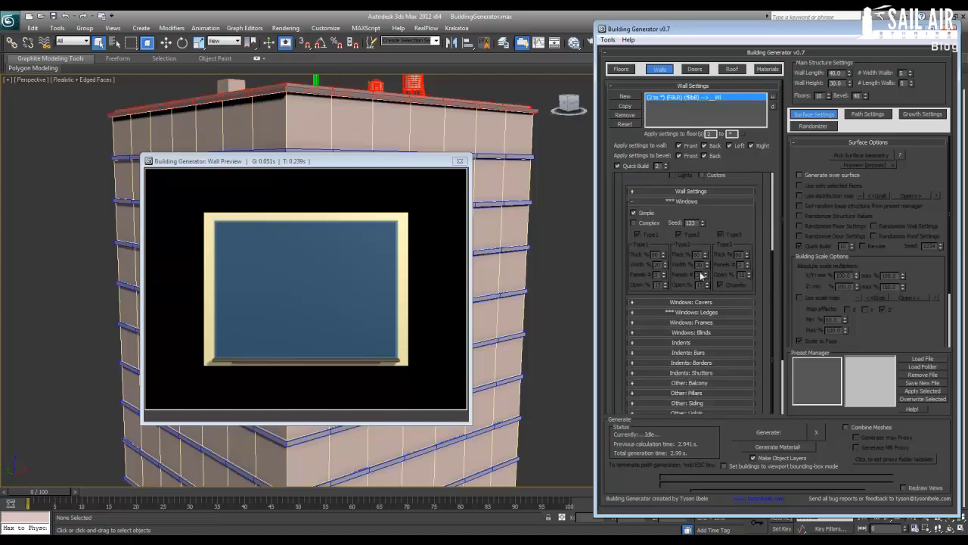
left_click_drag(743, 182, 739, 264)
left_click(726, 282)
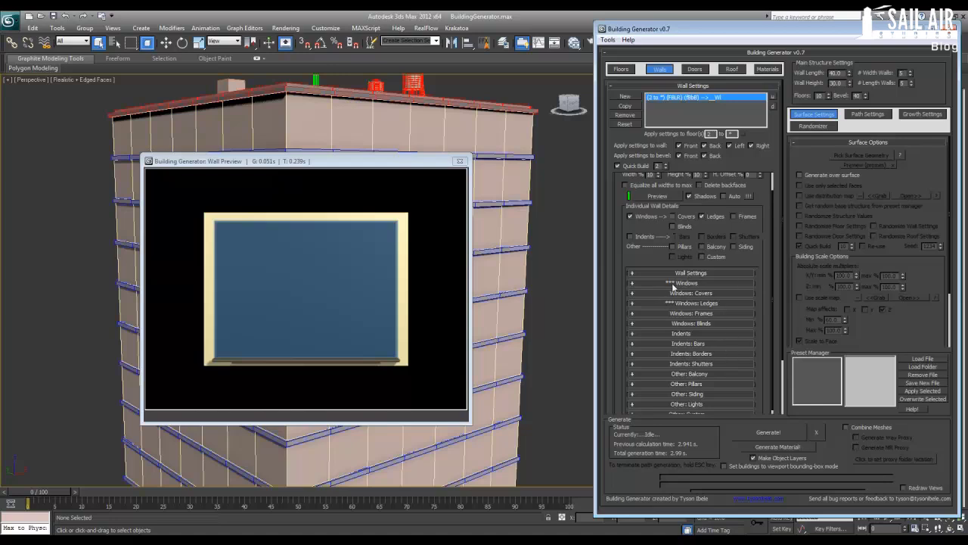
left_click(675, 305)
left_click(676, 304)
left_click(672, 216)
left_click(680, 218)
middle_click_drag(524, 311, 508, 219)
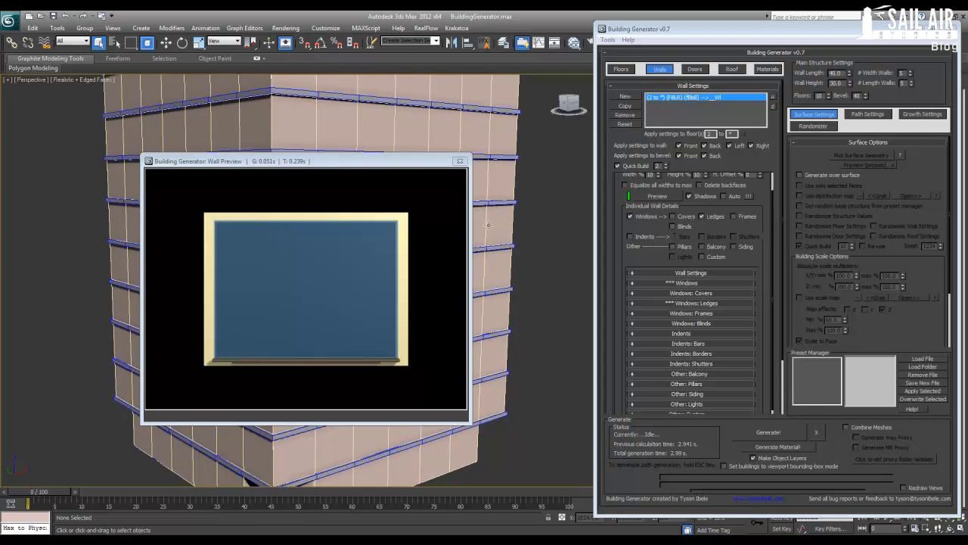
middle_click_drag(488, 220, 505, 337, "alt")
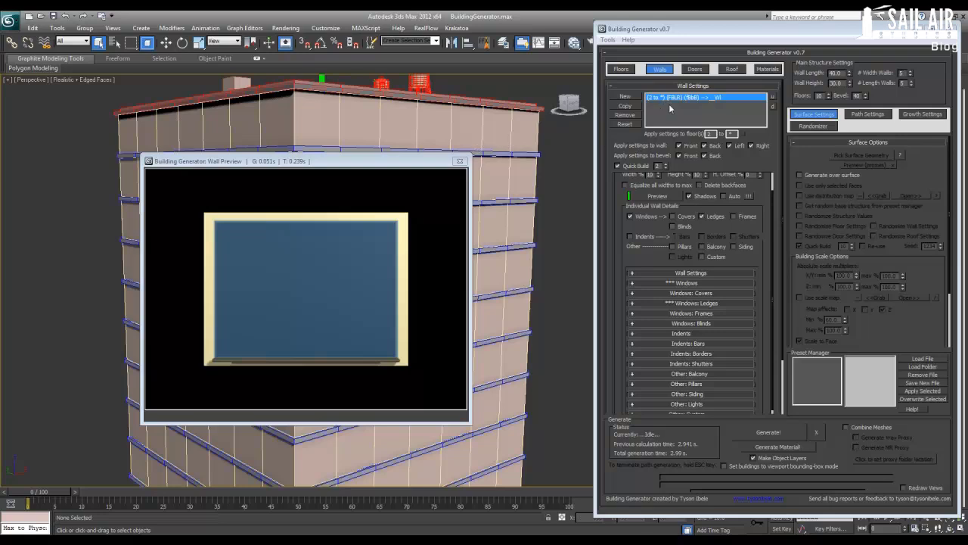
Add a new wall setting and limit the existing wall setting with windows to floors 2 to 5
left_click(625, 97)
left_click(677, 105)
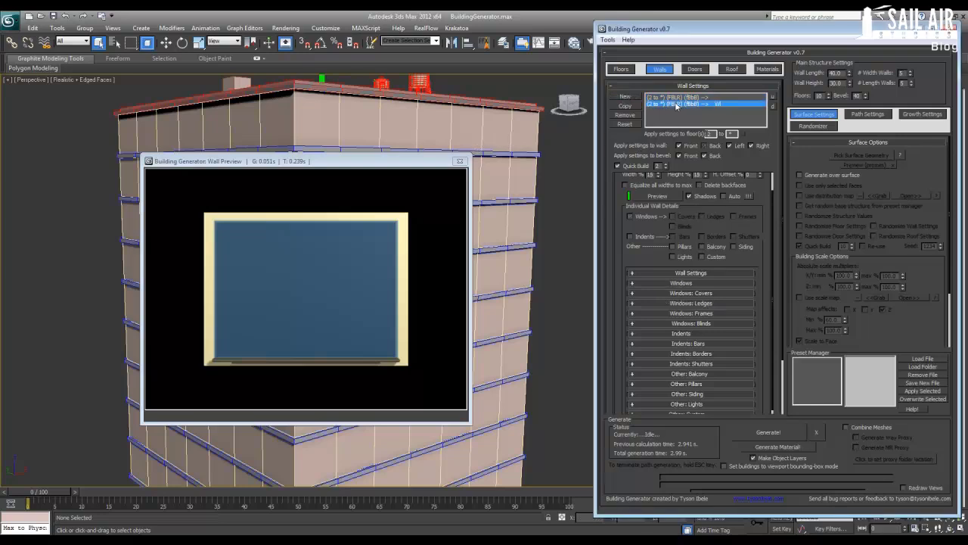
type("5")
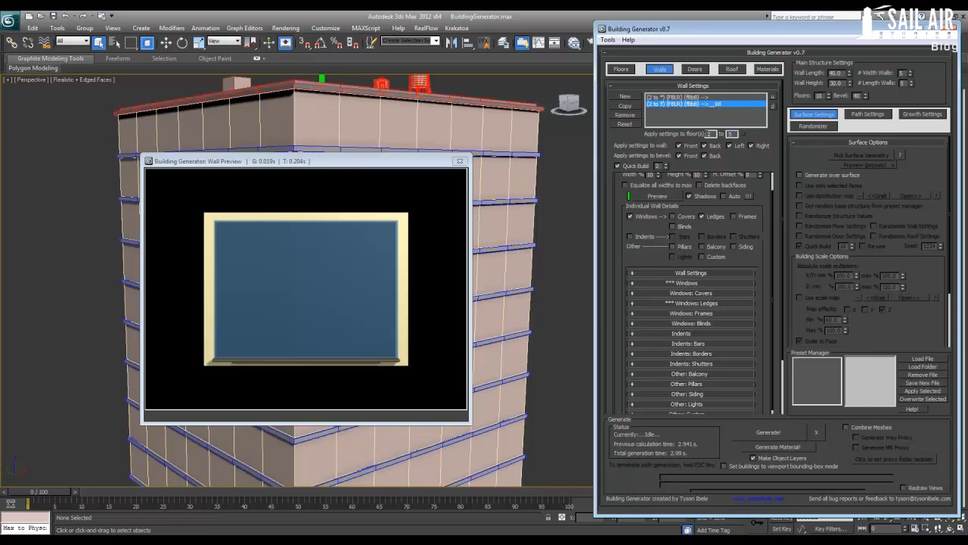
Set the minimum and maximum sections per wall to 2 for floors 2 to 5 and refresh the wall preview
left_click_drag(619, 225, 618, 261)
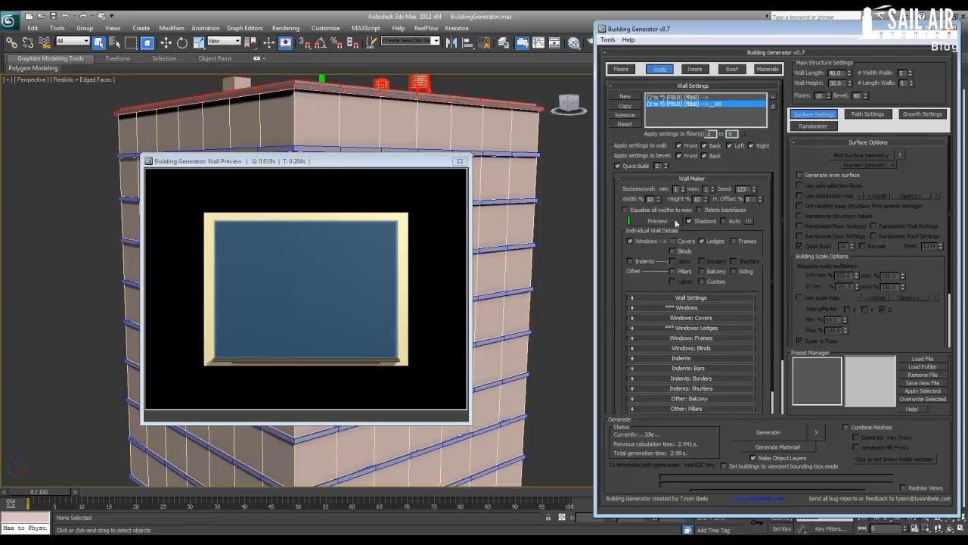
left_click(683, 187)
left_click(655, 220)
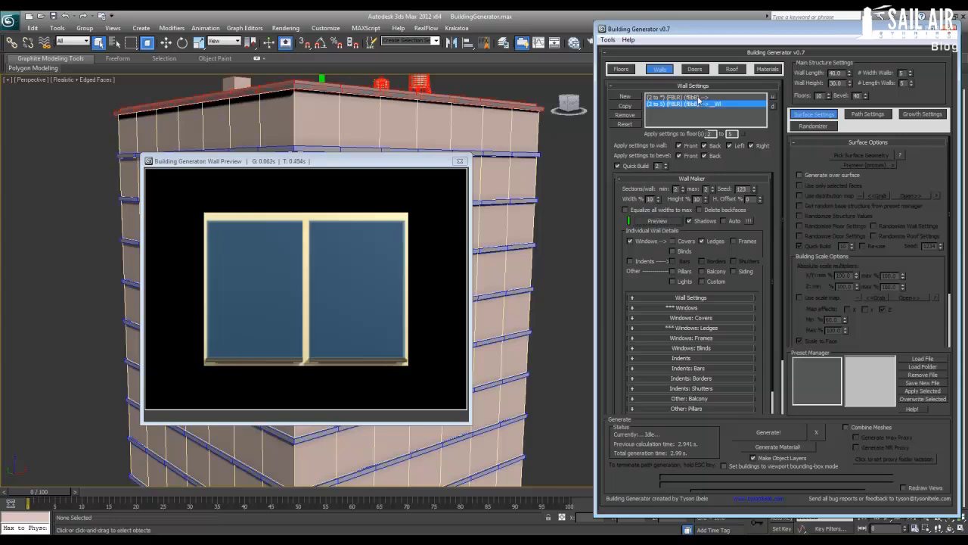
Preview the newly added wall setting and make it apply from floor 6 upward
left_click(680, 96)
left_click(655, 221)
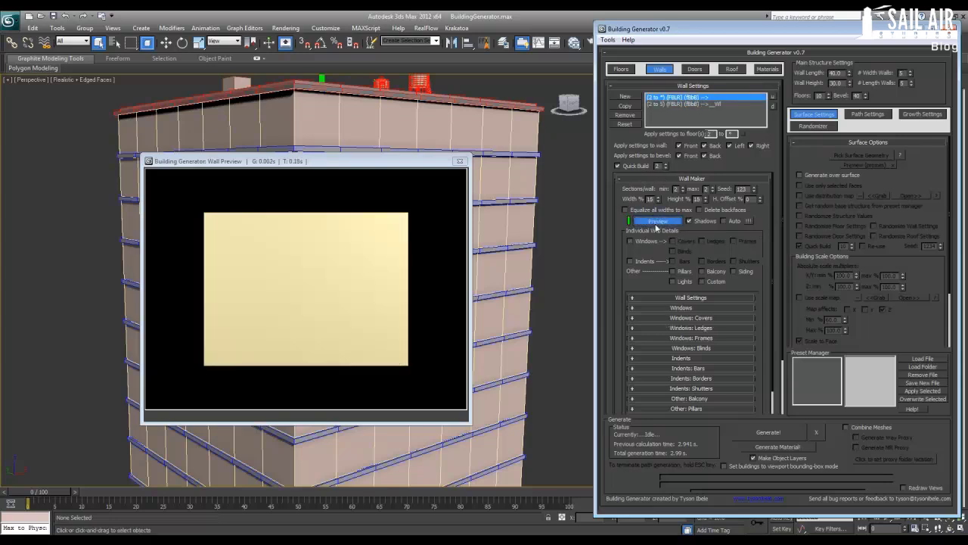
left_click(710, 133)
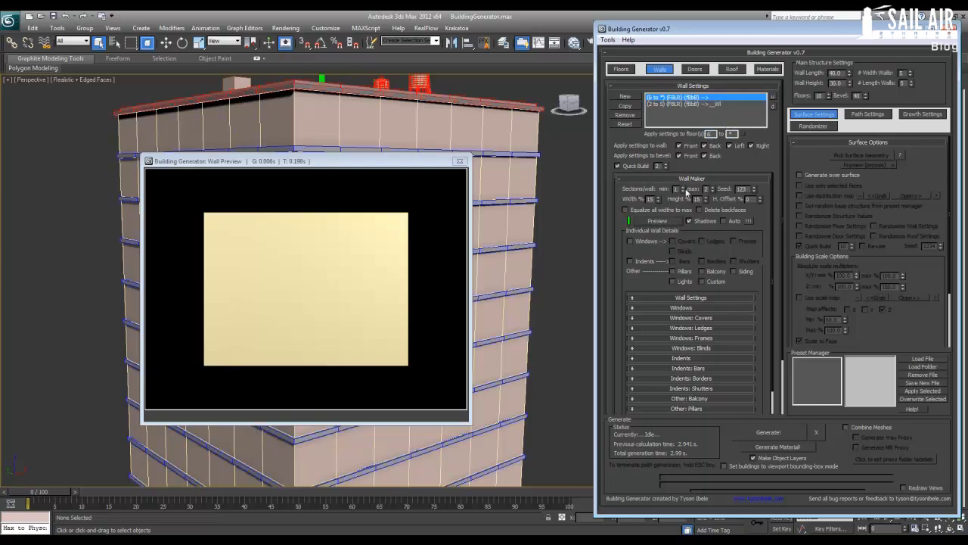
Set the upper floors' sections per wall to 1, enable windows for them, and refresh the wall preview
left_click(712, 192)
left_click(649, 241)
left_click(655, 223)
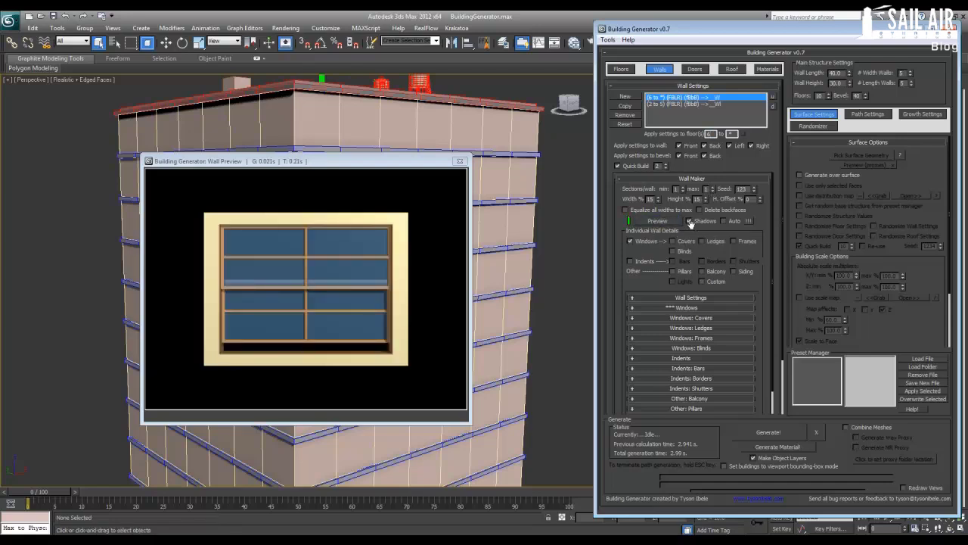
Switch the upper floors' windows to the simple style and refresh the wall preview
left_click(651, 308)
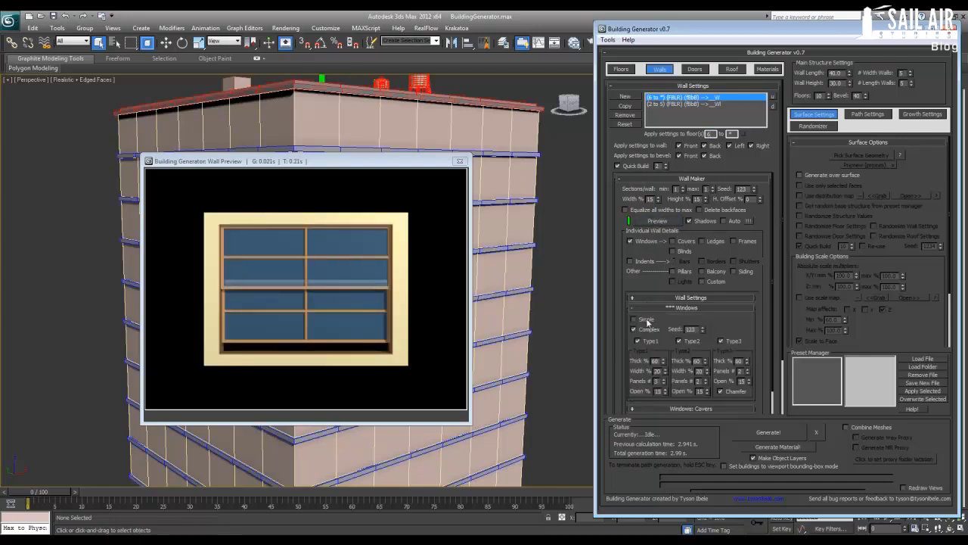
left_click(651, 308)
left_click(655, 220)
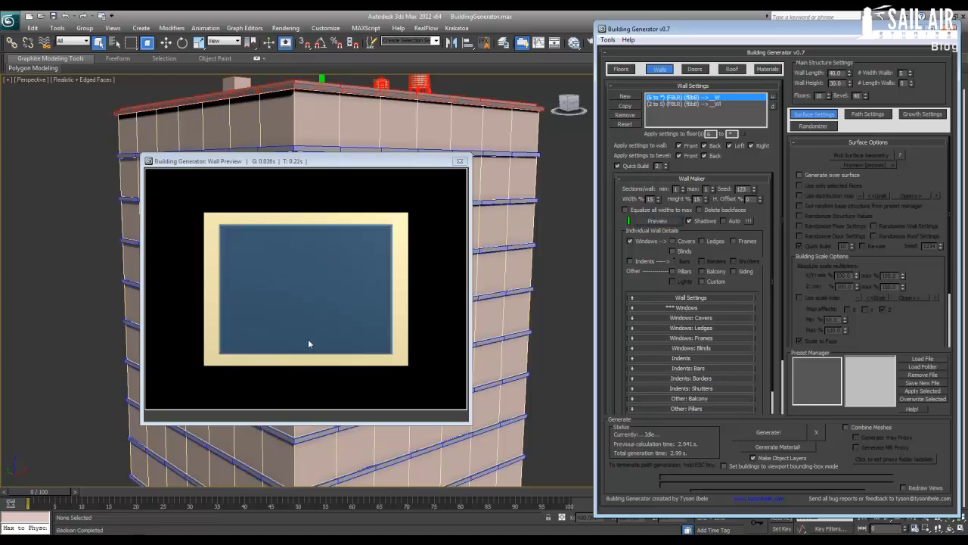
Delete the existing building from the scene and close the wall preview
middle_click_drag(527, 296, 547, 283)
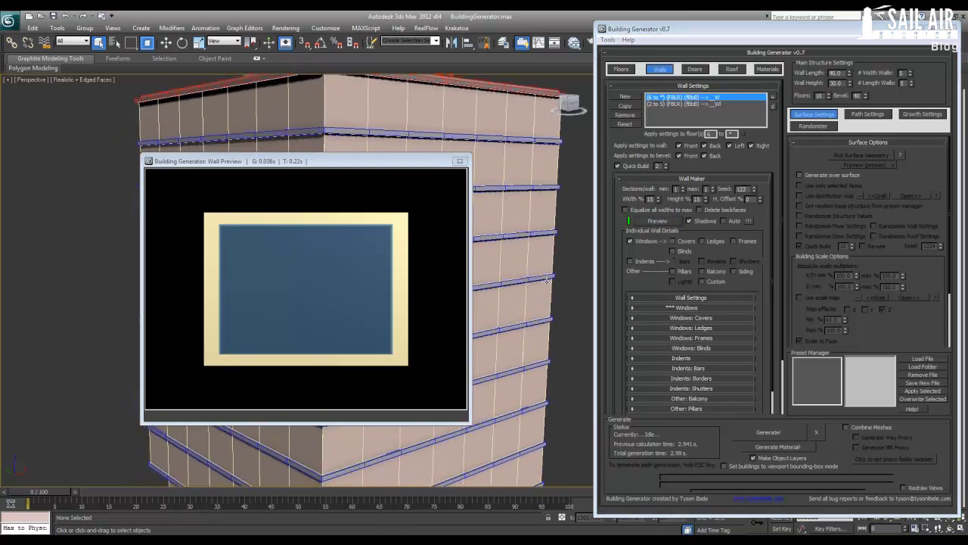
scroll(547, 283, "down", 3)
scroll(522, 303, "up", 5)
left_click(531, 309)
key("Delete")
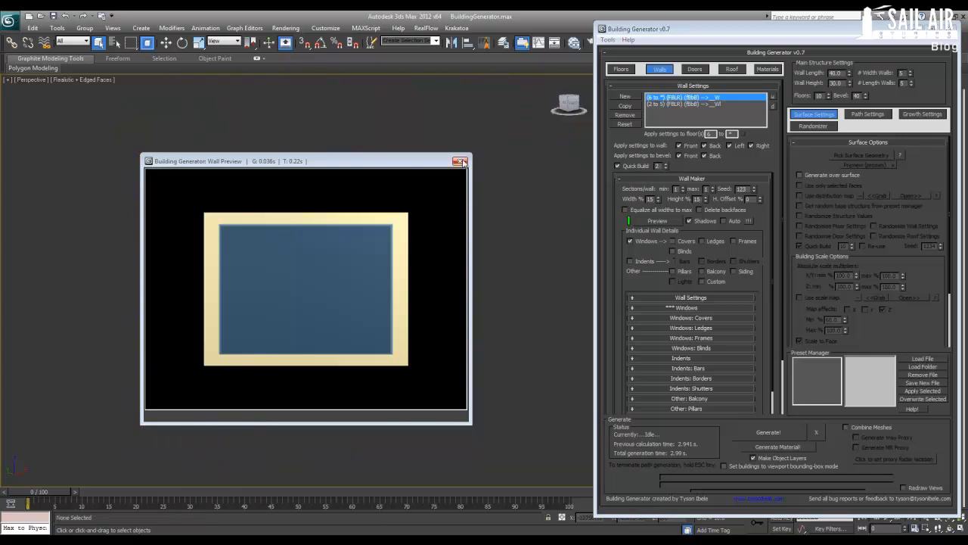
left_click(459, 161)
Generate a new building from the two wall settings
scroll(508, 316, "down", 5)
middle_click_drag(469, 249, 474, 306)
scroll(474, 297, "up", 3)
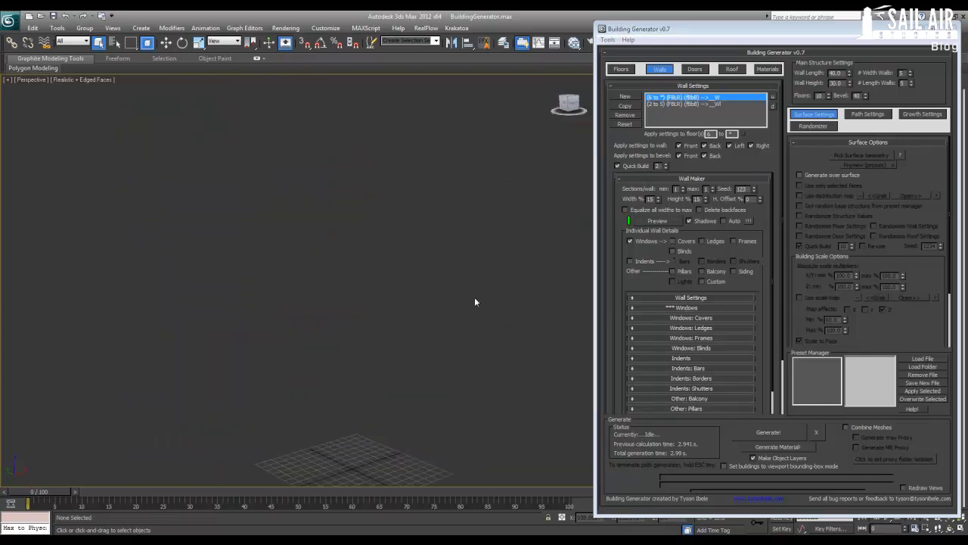
left_click(758, 432)
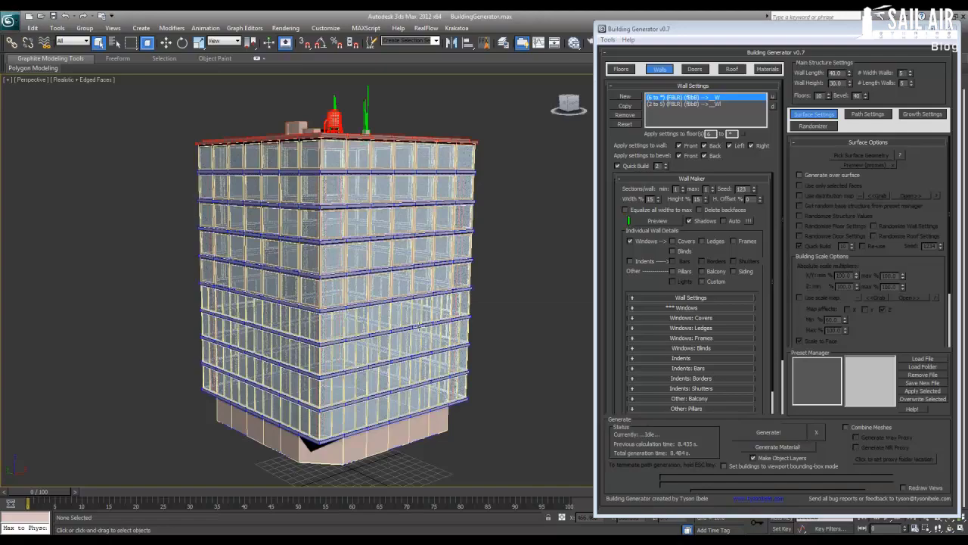
Hide the edged faces, render a close-up of the facade's windows in the perspective view, and close the render
scroll(419, 312, "up", 3)
mouse_move(419, 311)
middle_mouse_down("alt")
mouse_move(484, 325)
mouse_move(446, 337)
mouse_move(427, 316)
mouse_move(443, 325)
mouse_move(490, 313)
mouse_move(444, 299)
mouse_move(401, 303)
mouse_move(422, 323)
mouse_move(484, 323)
mouse_move(434, 279)
mouse_move(454, 306)
mouse_move(491, 323)
mouse_move(411, 335)
mouse_move(389, 257)
mouse_move(365, 408)
mouse_move(387, 360)
mouse_move(330, 298)
middle_mouse_up("alt")
key("F4")
scroll(410, 335, "up", 10)
scroll(332, 299, "down", 5)
scroll(332, 299, "down", 5)
scroll(379, 309, "up", 5)
key("shift+q")
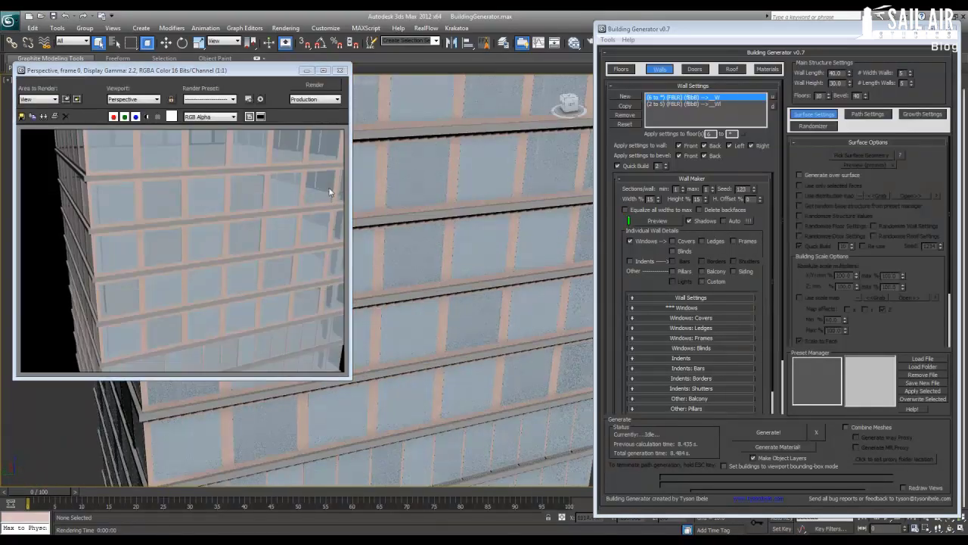
left_click(340, 71)
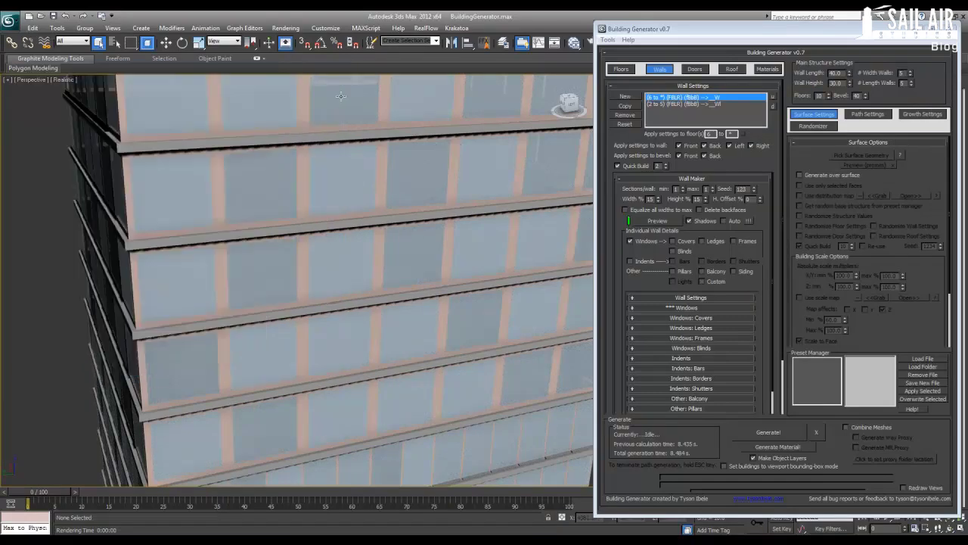
Examine the generated building's windows and ledges up close, inside and outside, then the whole selected building
middle_click_drag(336, 114, 338, 246)
scroll(338, 246, "up", 5)
scroll(317, 226, "down", 5)
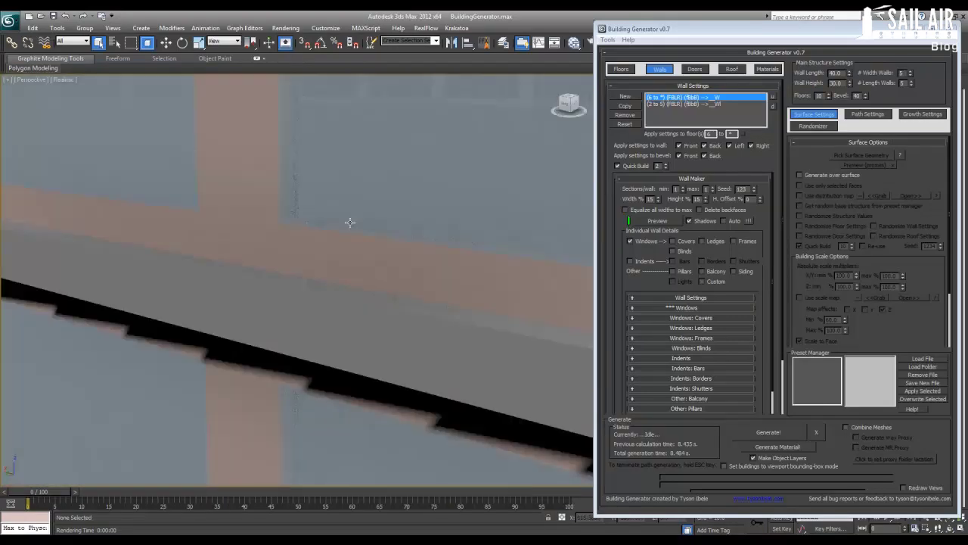
middle_click_drag(302, 188, 283, 272)
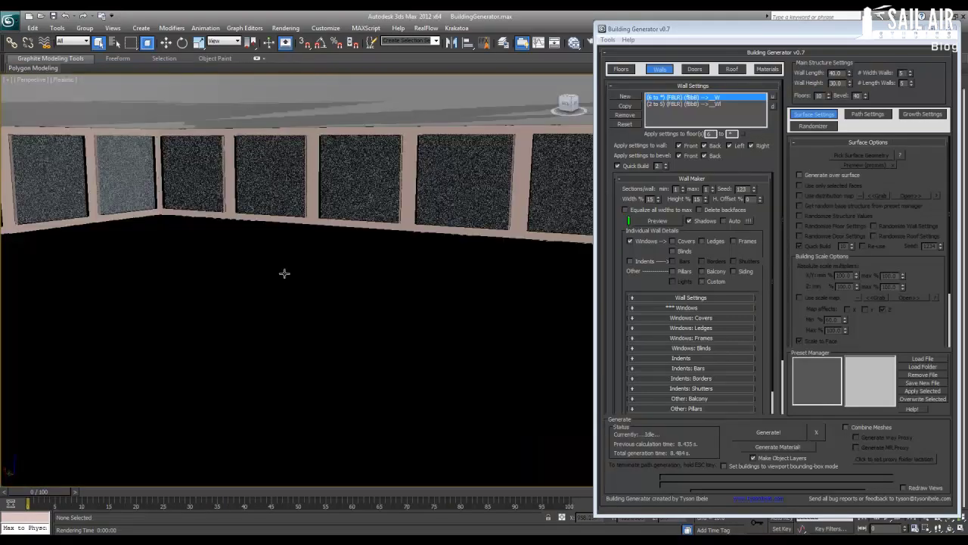
scroll(279, 292, "down", 1)
scroll(283, 220, "up", 5)
scroll(290, 159, "down", 5)
middle_click_drag(290, 159, 296, 250, "alt")
scroll(296, 272, "down", 2)
scroll(296, 295, "up", 1)
middle_click_drag(297, 295, 299, 261)
scroll(297, 261, "up", 4)
left_click(314, 274)
middle_click_drag(367, 289, 246, 280, "alt")
scroll(279, 305, "down", 2)
key("w")
middle_click_drag(149, 338, 267, 333, "alt")
middle_click_drag(292, 416, 286, 411, "alt")
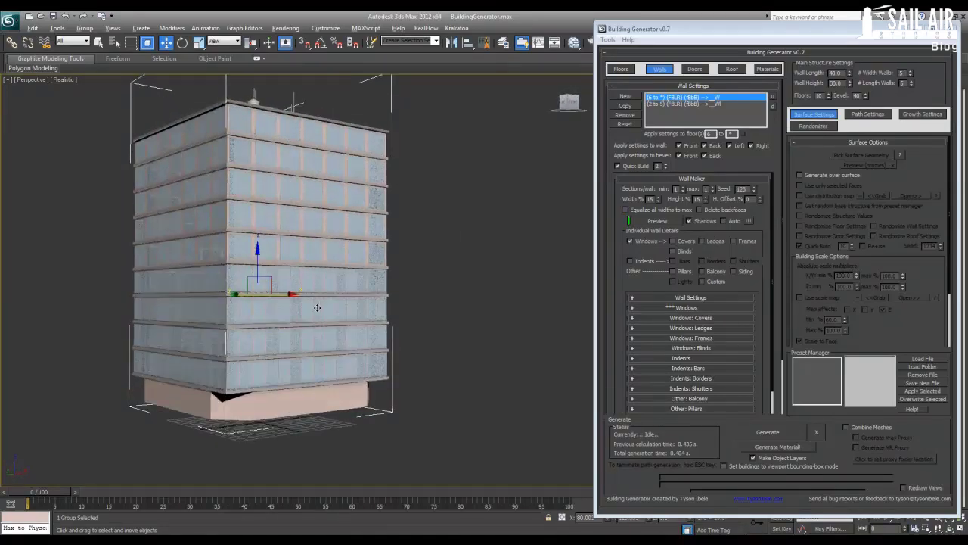
mouse_move(317, 308)
middle_mouse_down("alt")
mouse_move(298, 315)
mouse_move(314, 316)
middle_mouse_up("alt")
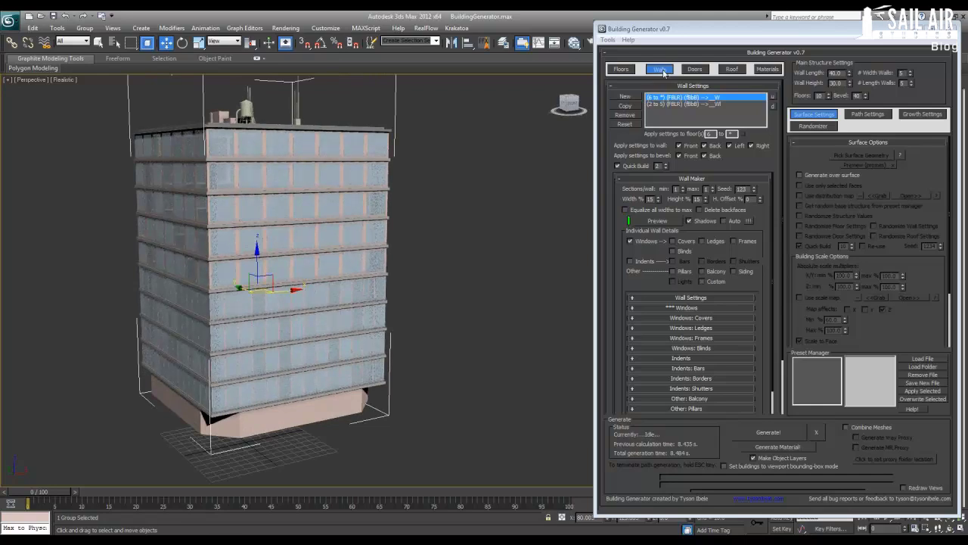
Enable a door in the front wall's floor 1 door settings and preview it
left_click(631, 178)
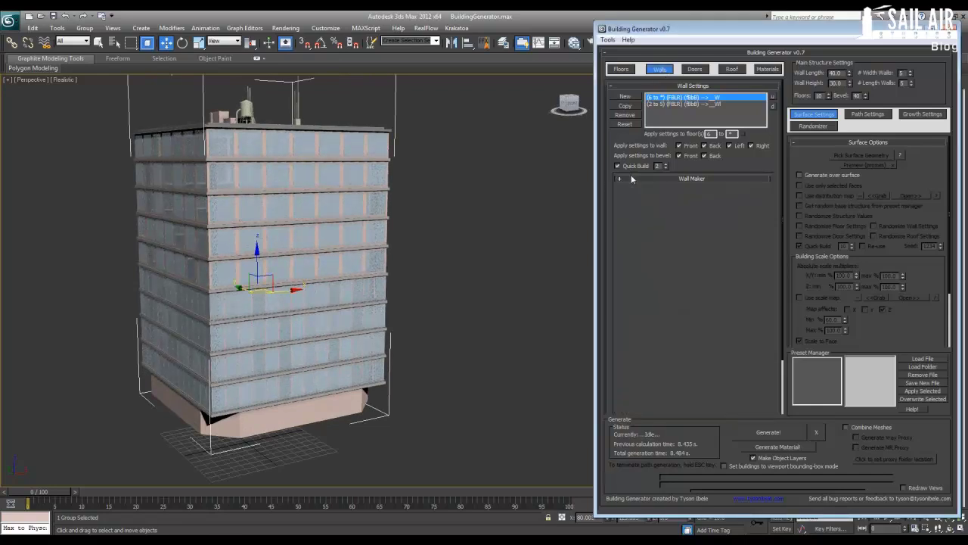
left_click(631, 180)
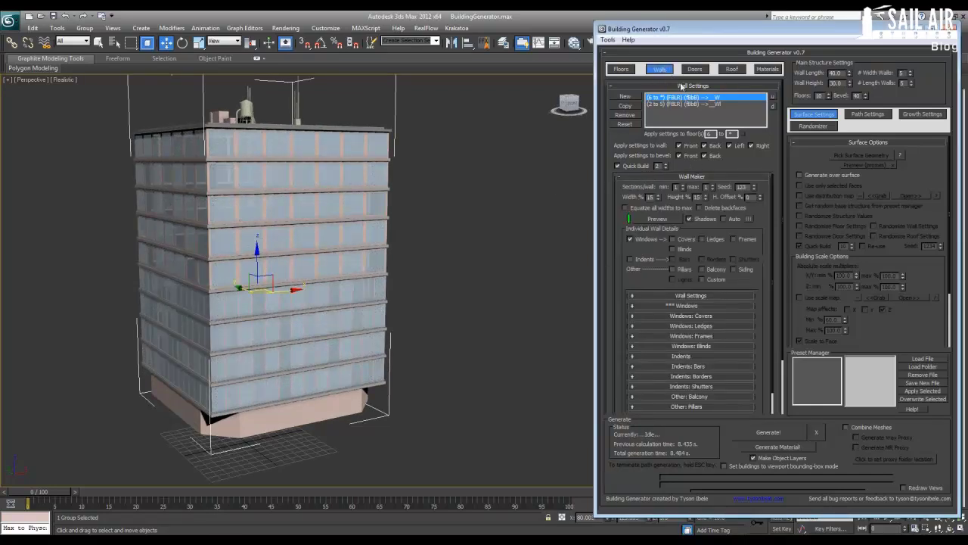
left_click(691, 71)
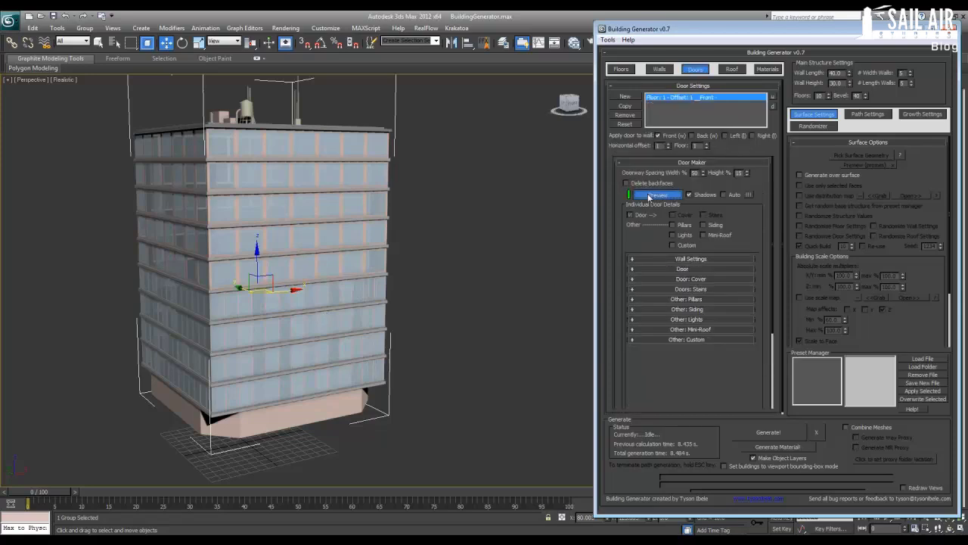
left_click_drag(965, 180, 359, 153)
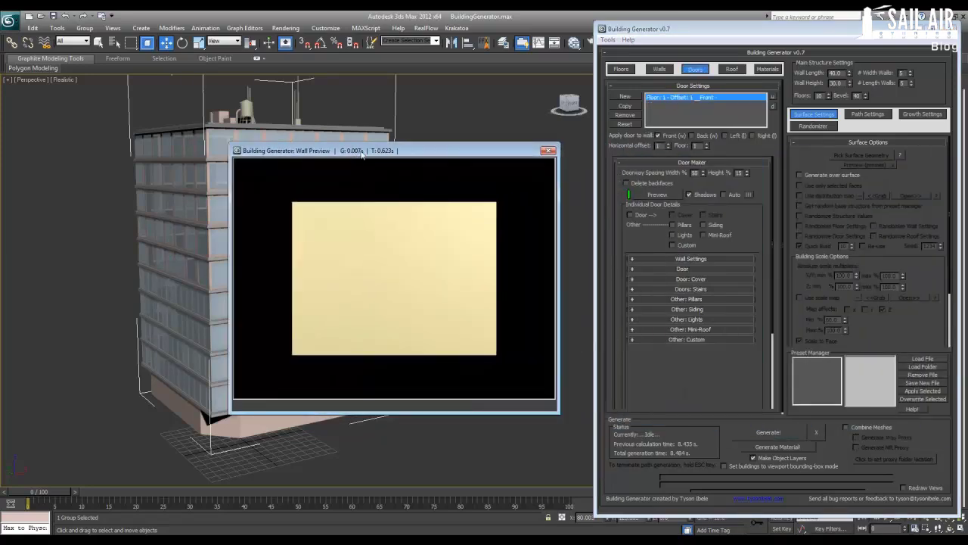
left_click(661, 258)
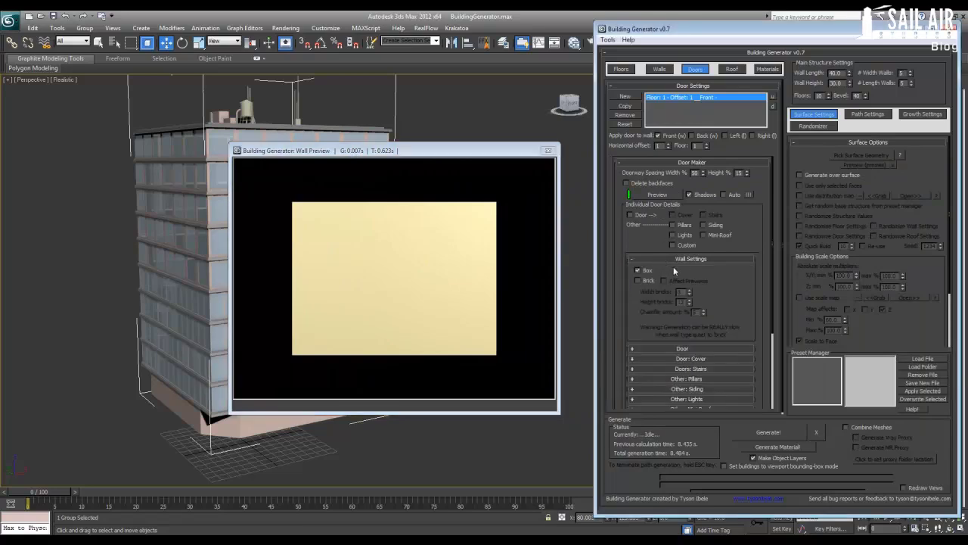
left_click(640, 217)
left_click(667, 196)
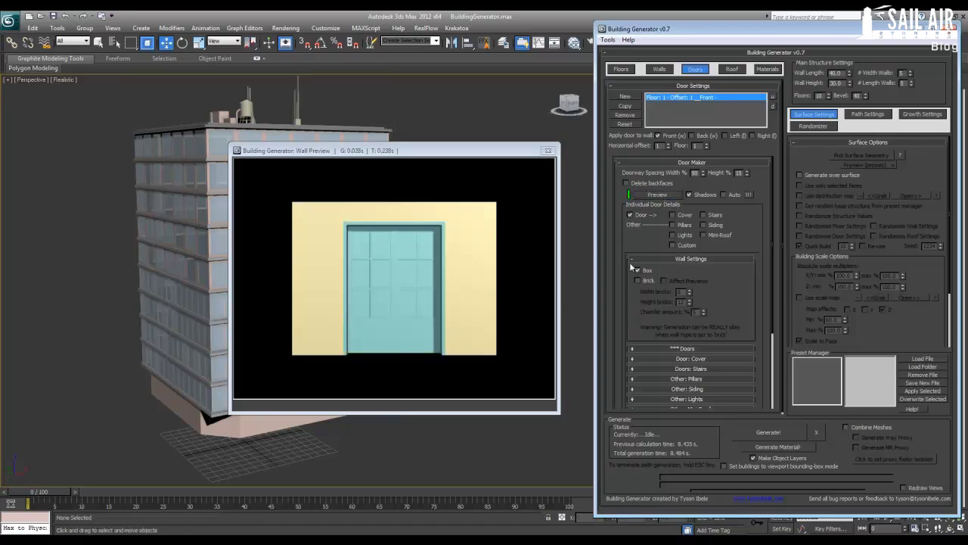
Add a mini-roof above the front door and refresh the door preview
scroll(658, 272, "down", 3)
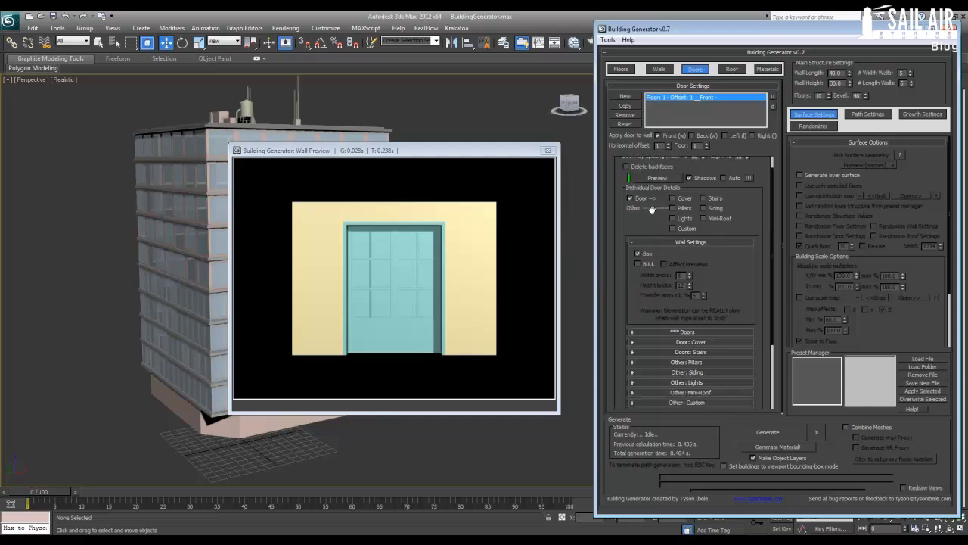
left_click(668, 271)
left_click(668, 270)
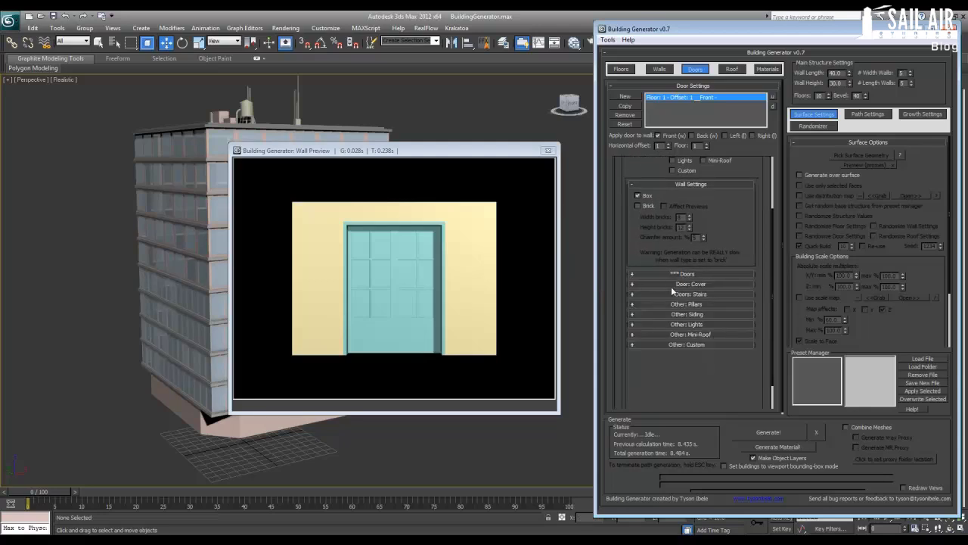
scroll(643, 174, "up", 3)
left_click(718, 217)
left_click(659, 177)
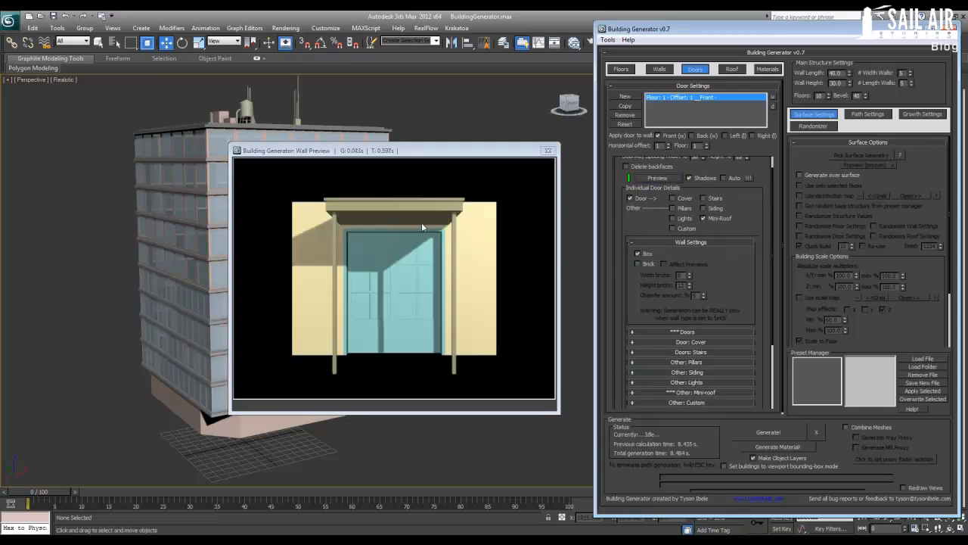
Switch the double door to the simple style with chamfered edges and refresh the preview
left_click(689, 331)
scroll(690, 321, "down", 1)
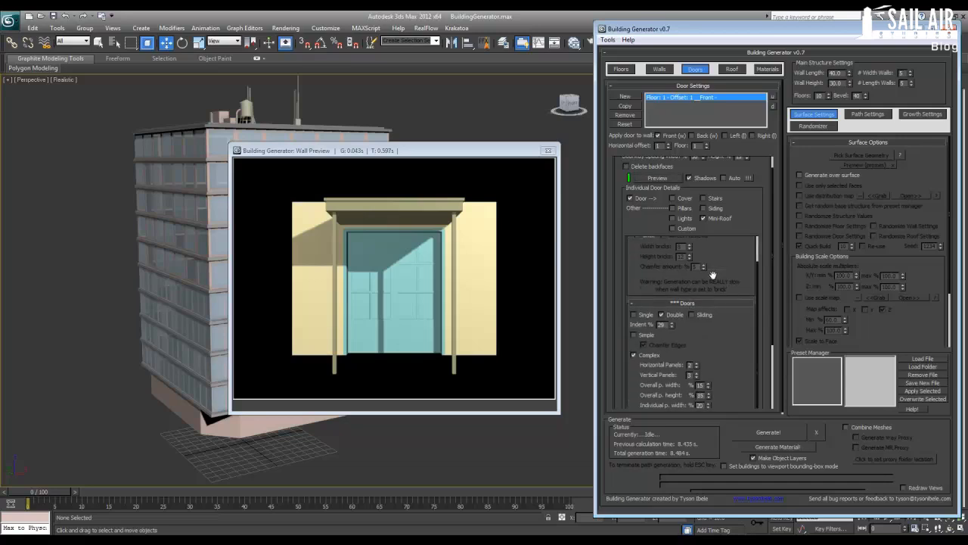
left_click(670, 315)
left_click(647, 335)
left_click(651, 176)
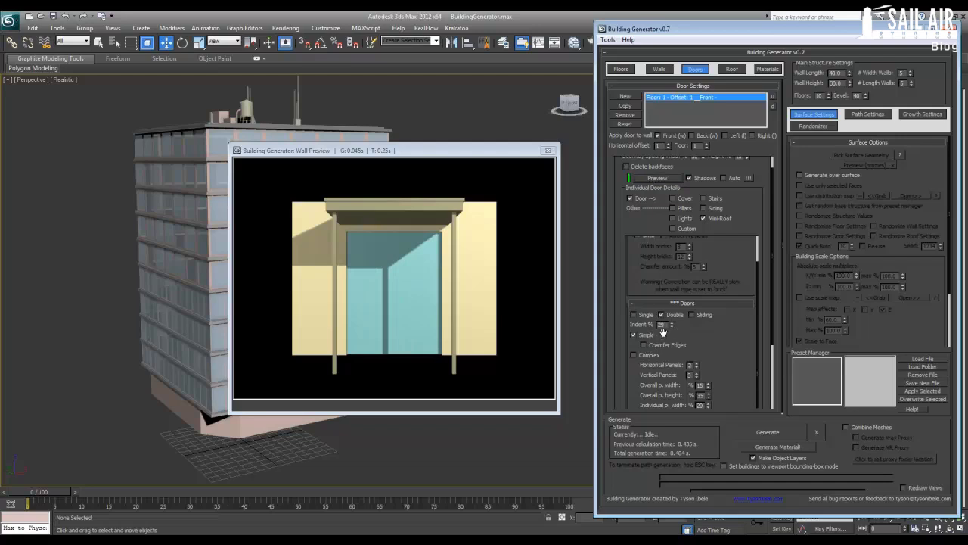
left_click(644, 179)
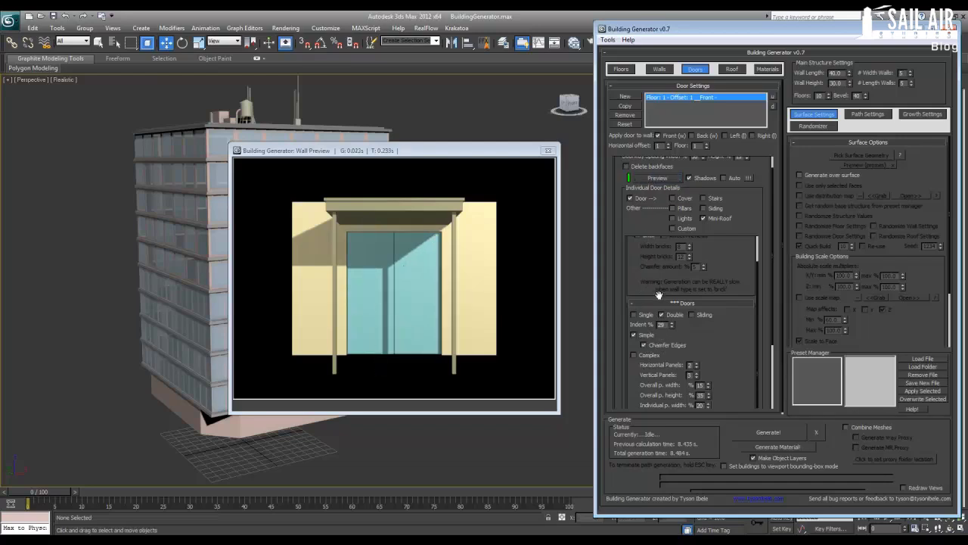
Set the doorway spacing to 5% width and 15% height, and refresh the door preview
scroll(726, 317, "up", 1)
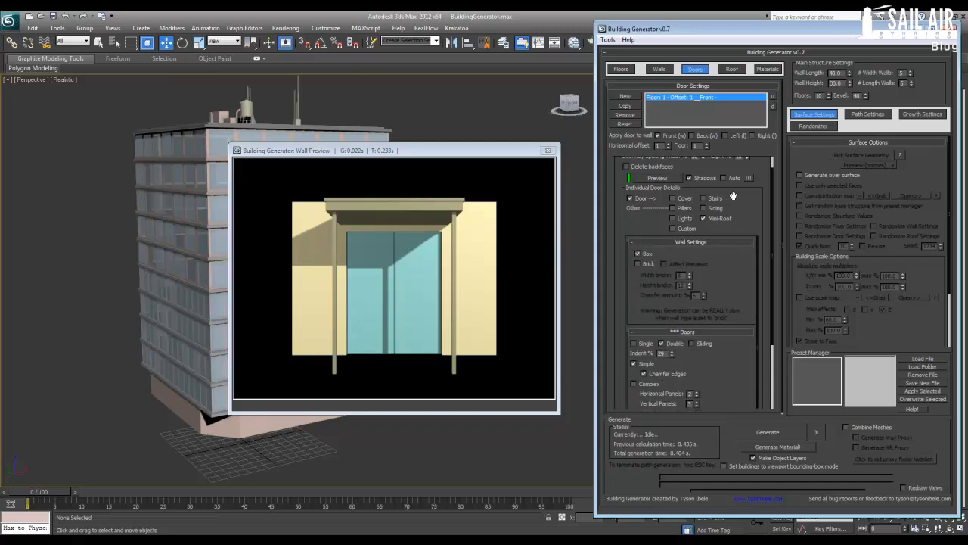
scroll(732, 211, "up", 1)
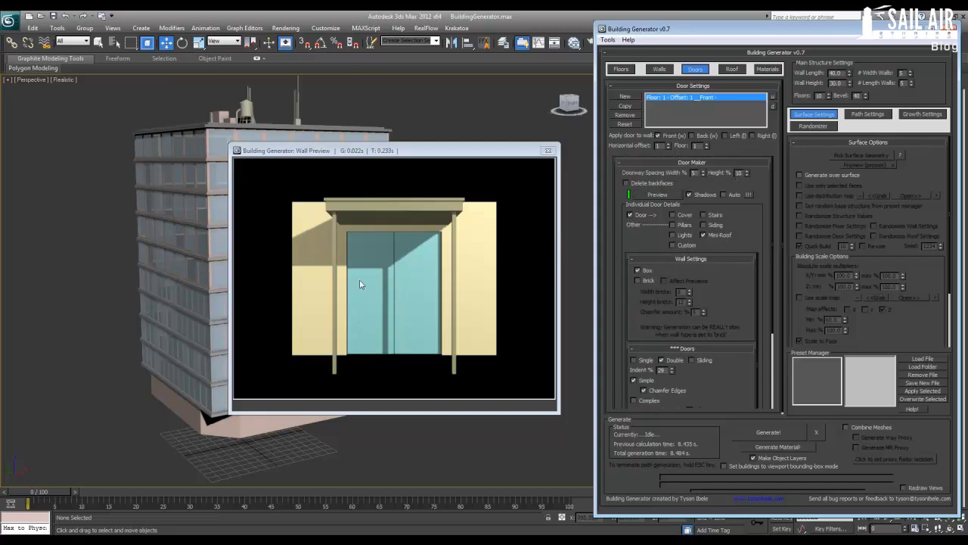
left_click(646, 191)
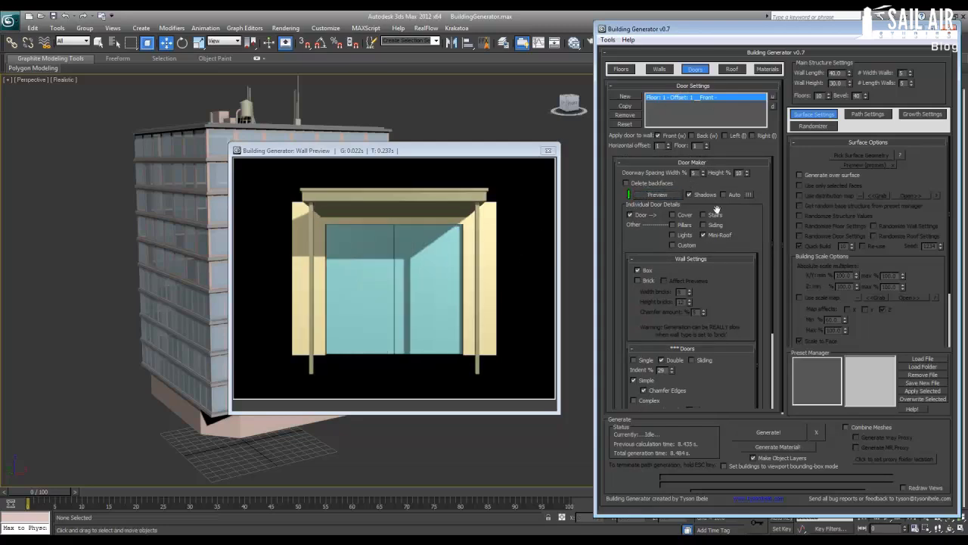
left_click_drag(744, 172, 706, 174)
type("15")
left_click(657, 194)
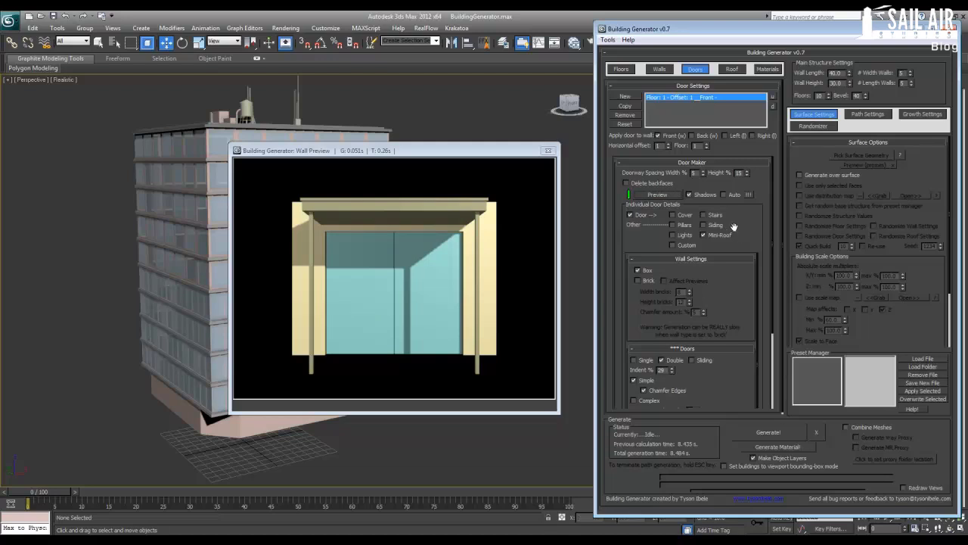
Add stairs in front of the door and refresh the door preview
left_click(704, 216)
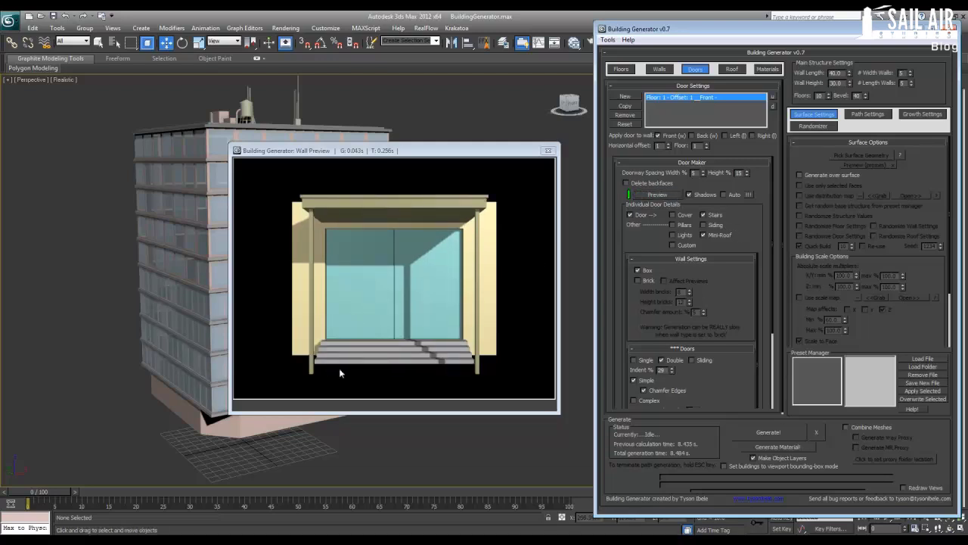
left_click_drag(739, 241, 739, 155)
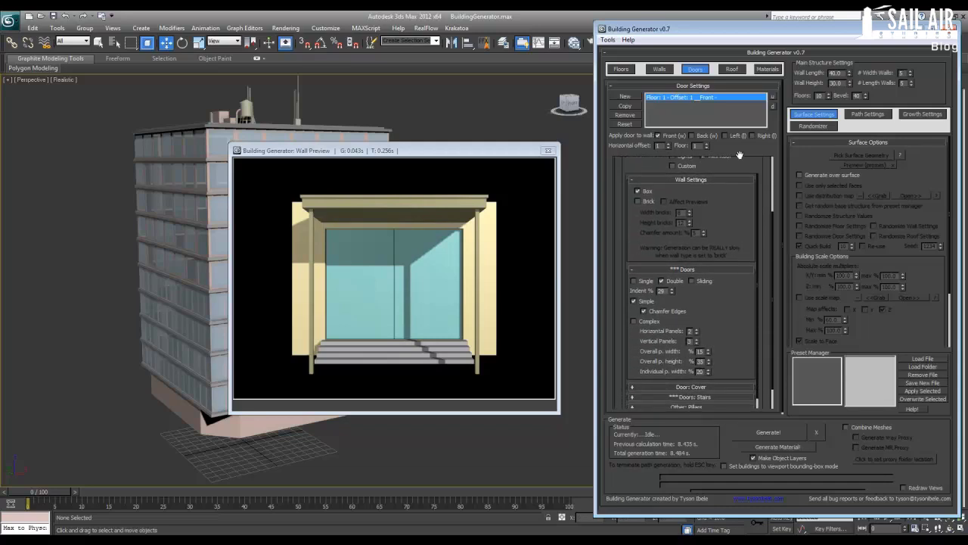
left_click_drag(759, 249, 759, 222)
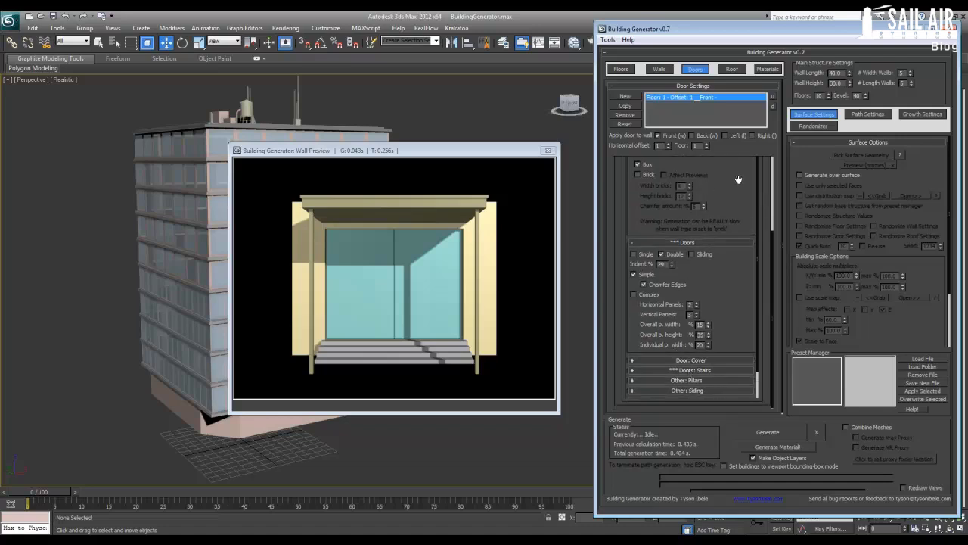
left_click_drag(763, 227, 752, 335)
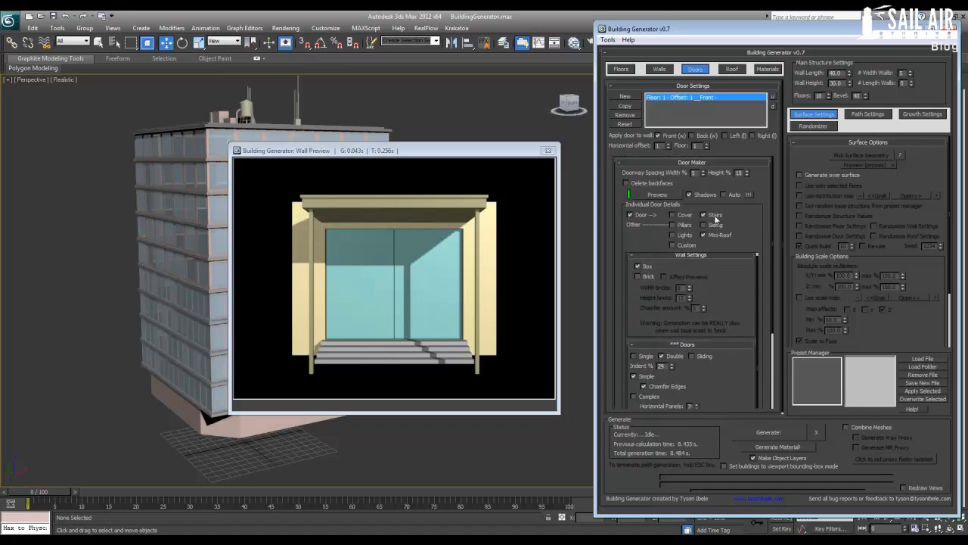
Set the number of stairs to 5, enable the stair border with a border rail, and refresh the preview
left_click_drag(779, 259, 779, 188)
mouse_move(759, 295)
left_mouse_down()
mouse_move(741, 156)
mouse_move(747, 291)
left_mouse_up()
left_click_drag(755, 237, 743, 123)
left_click_drag(729, 227, 734, 153)
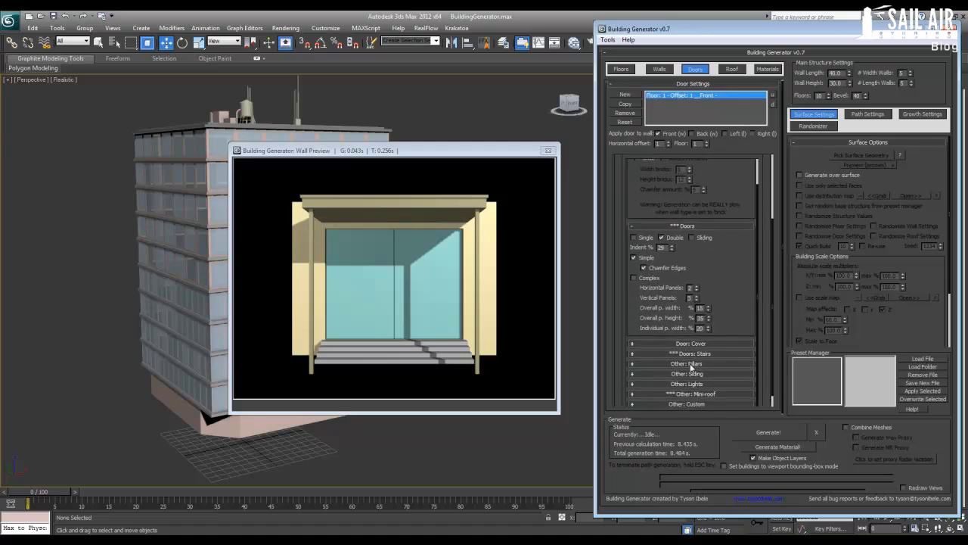
left_click(693, 353)
left_click_drag(737, 274, 748, 139)
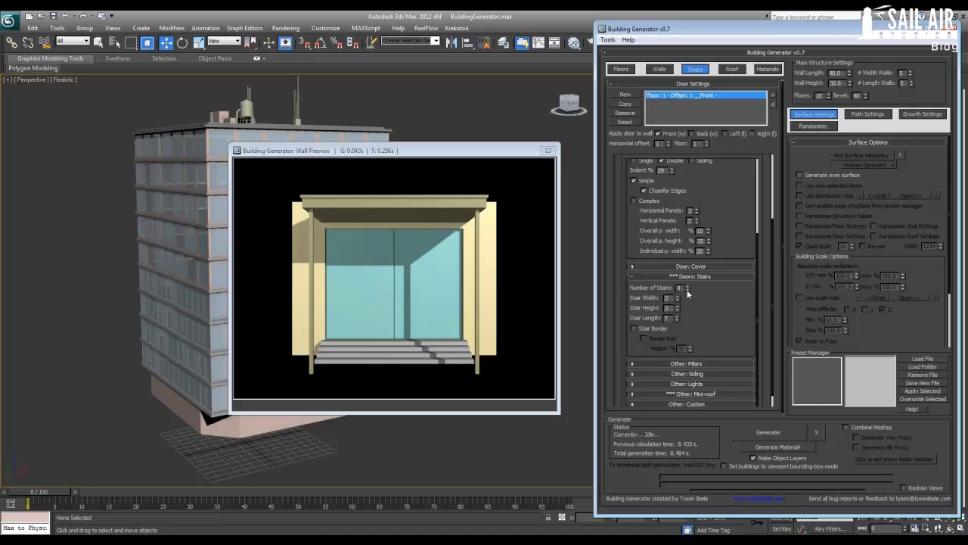
left_click(644, 330)
scroll(682, 338, "up", 1)
left_click_drag(738, 224, 755, 290)
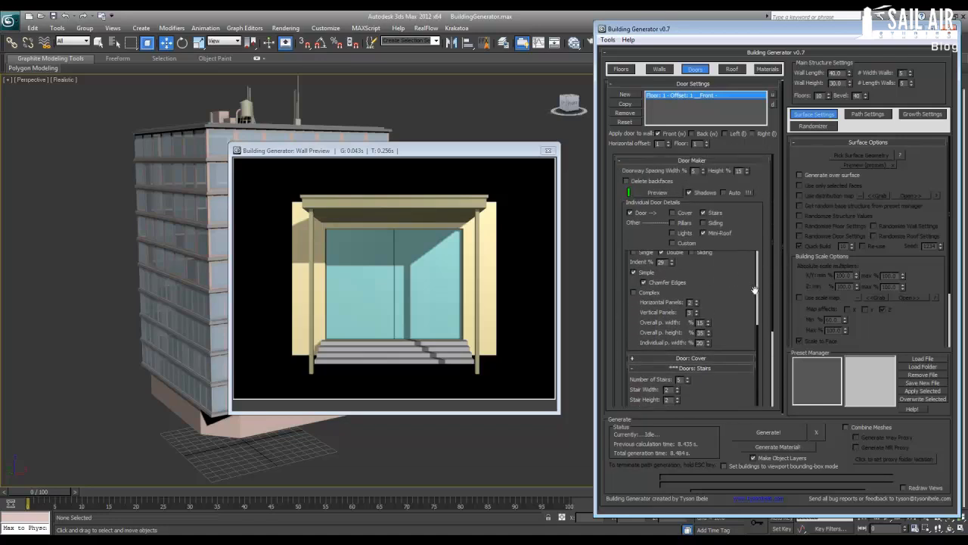
left_click(667, 191)
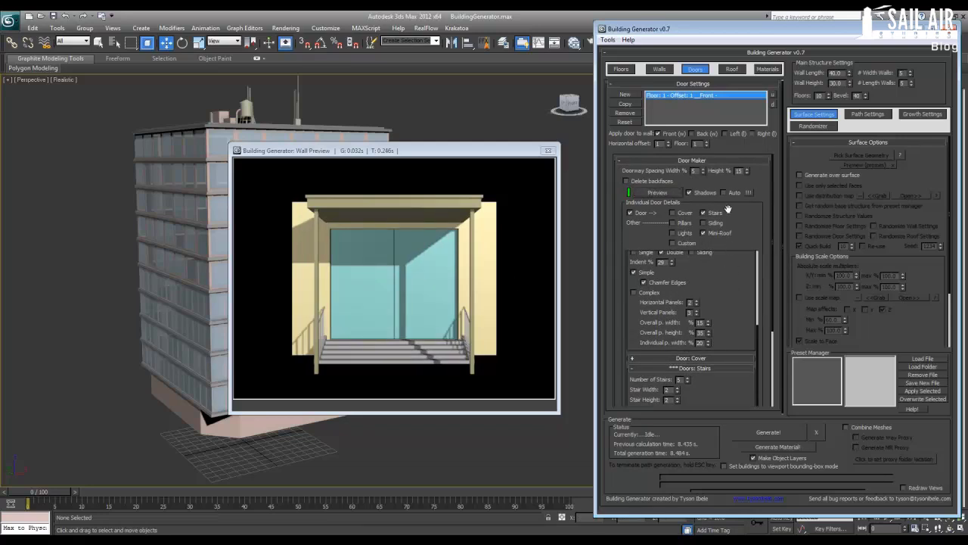
Change the door's mini-roof from flat to slanted and refresh the preview
left_click_drag(749, 232, 727, 115)
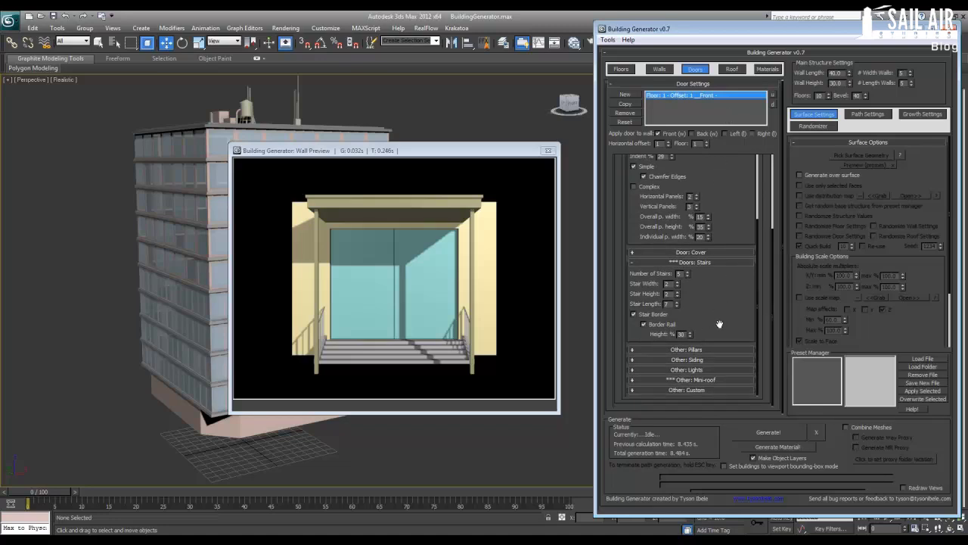
left_click(703, 379)
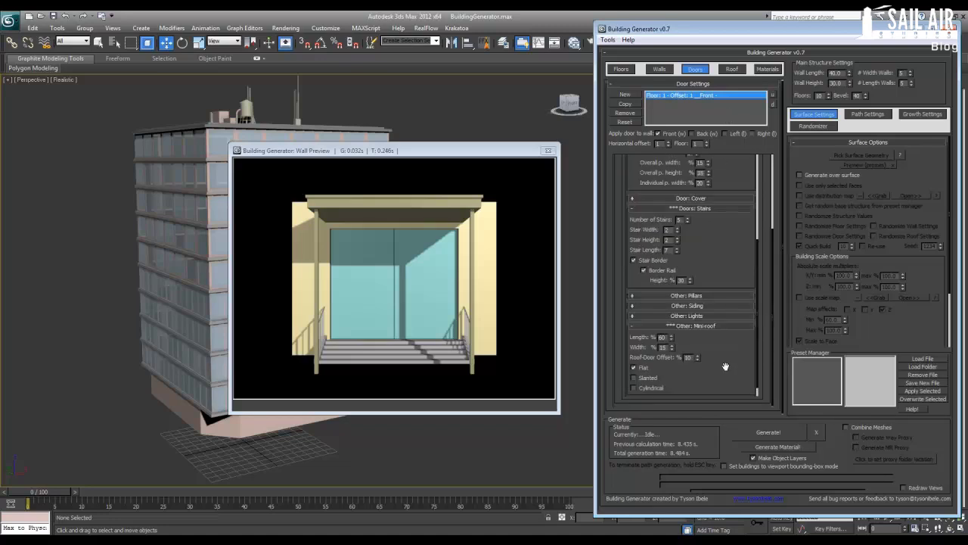
left_click(642, 377)
scroll(760, 182, "up", 5)
left_click(669, 194)
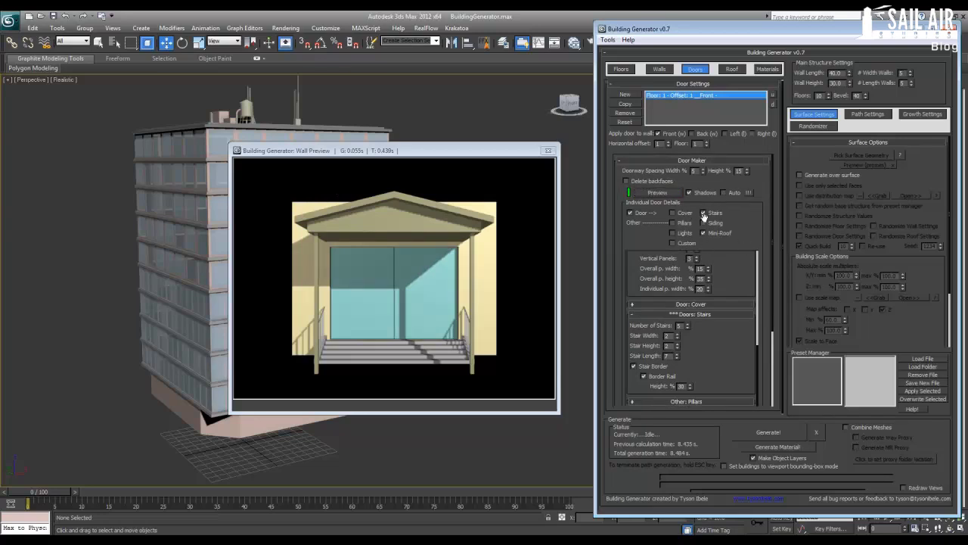
scroll(760, 270, "down", 3)
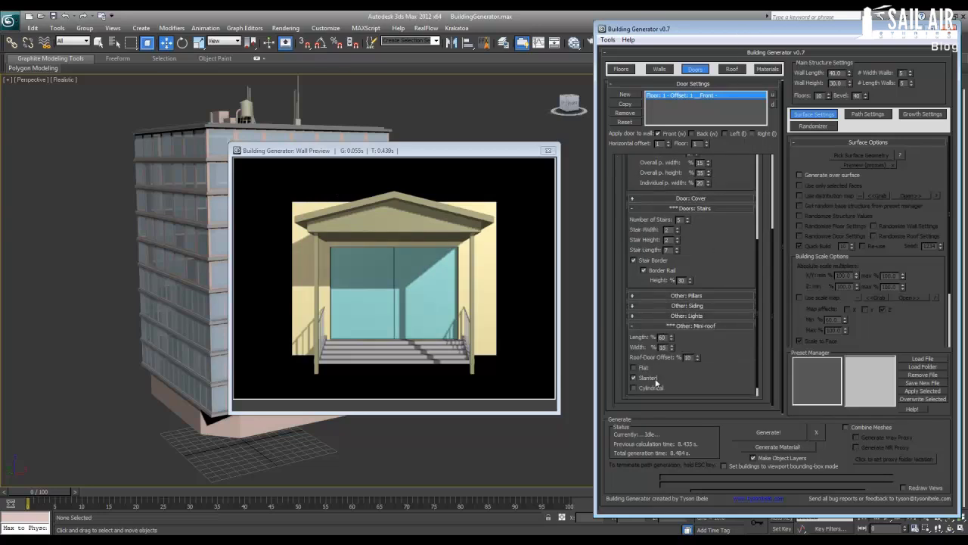
scroll(765, 231, "up", 3)
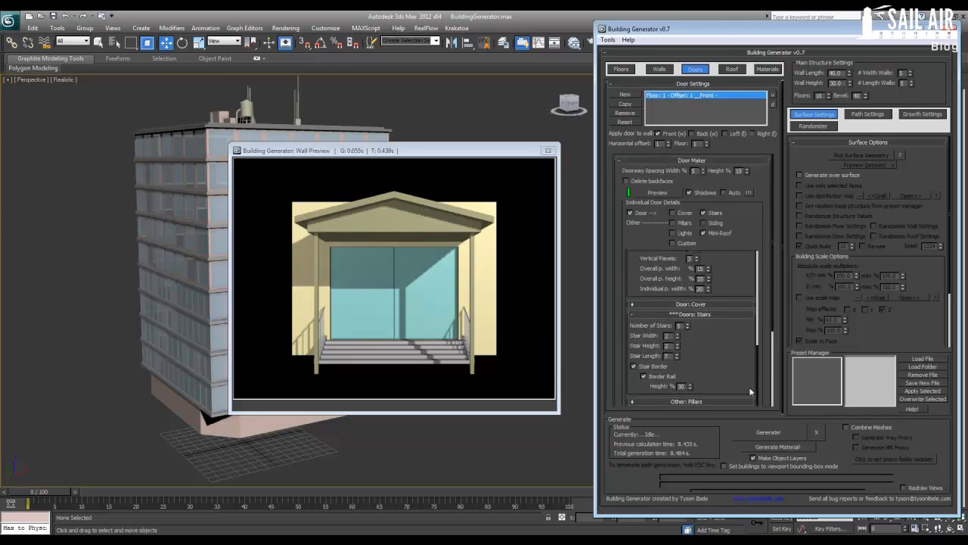
Switch the door's mini-roof back to flat, refresh the door preview and review the mini-roof options
left_click(673, 192)
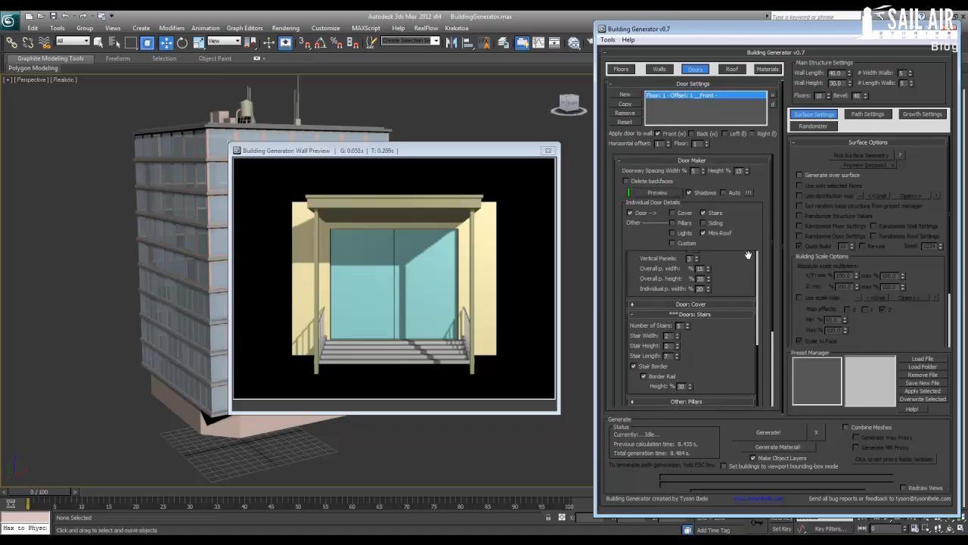
scroll(764, 278, "down", 3)
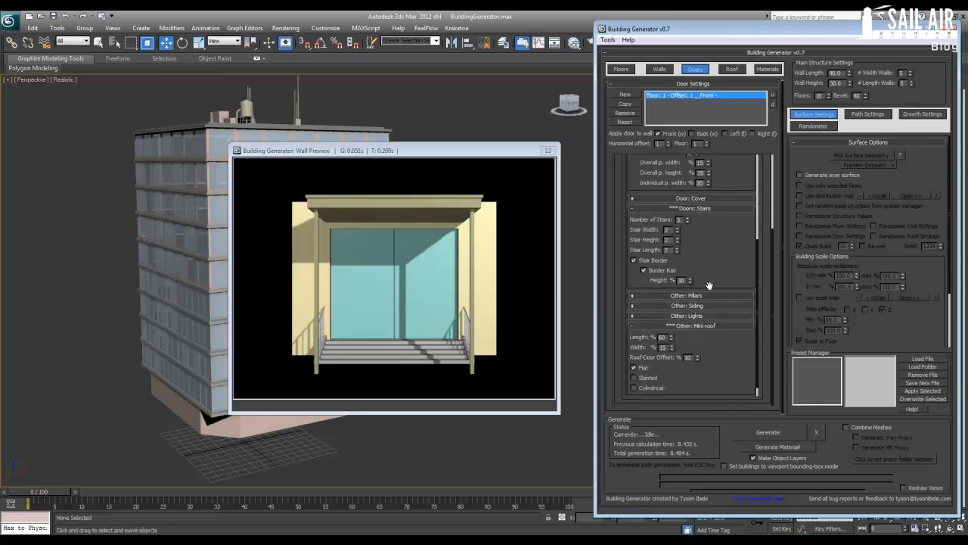
scroll(754, 304, "up", 2)
scroll(754, 303, "up", 2)
scroll(773, 176, "up", 1)
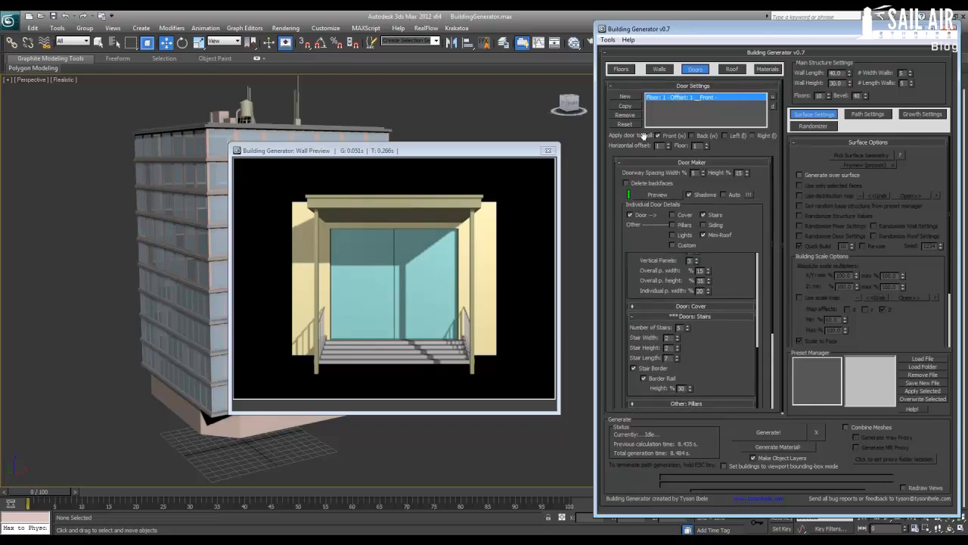
Apply the door to the back, left and right walls in addition to the front wall
left_click(692, 137)
left_click(752, 135)
left_click(706, 143)
left_click(632, 215)
left_click(632, 215)
left_click(674, 235)
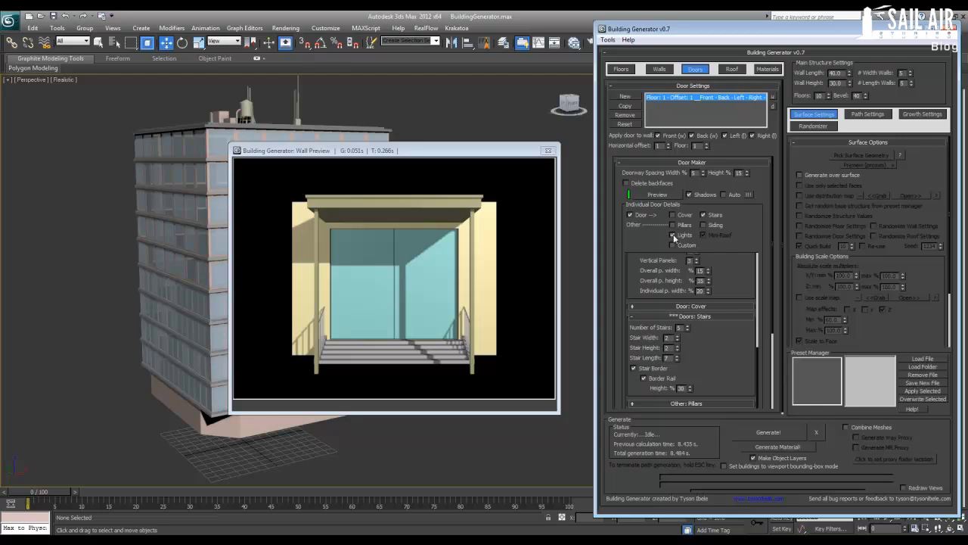
left_click(725, 135)
Turn on edged faces, close the wall preview and examine the wall segments along the building's ground floor
middle_click_drag(192, 367, 183, 392, "alt")
key("F4")
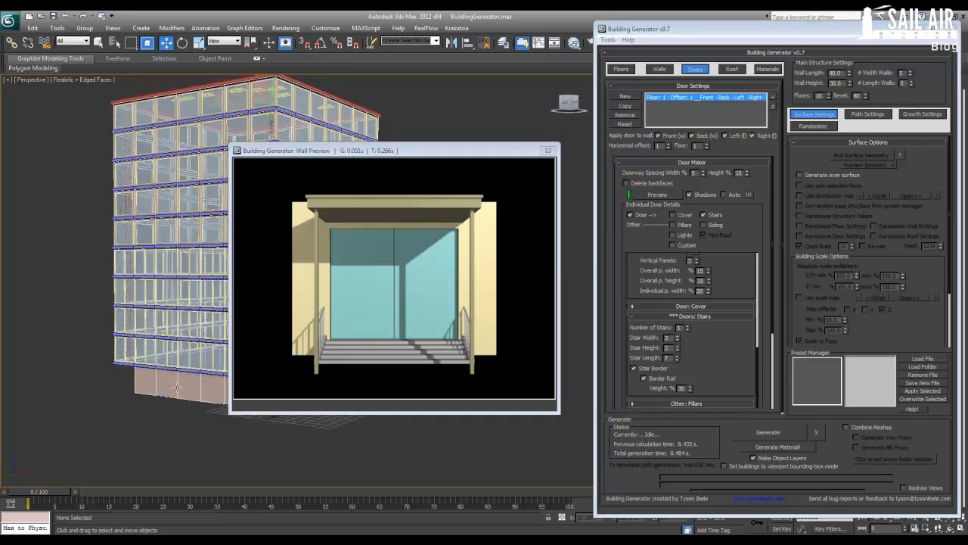
left_click_drag(661, 146, 629, 147)
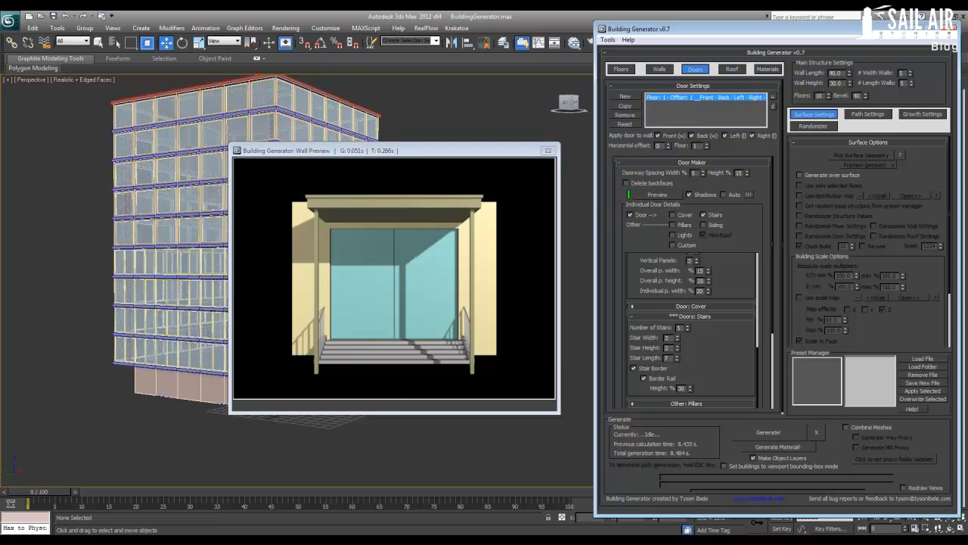
middle_click_drag(204, 376, 114, 382, "alt")
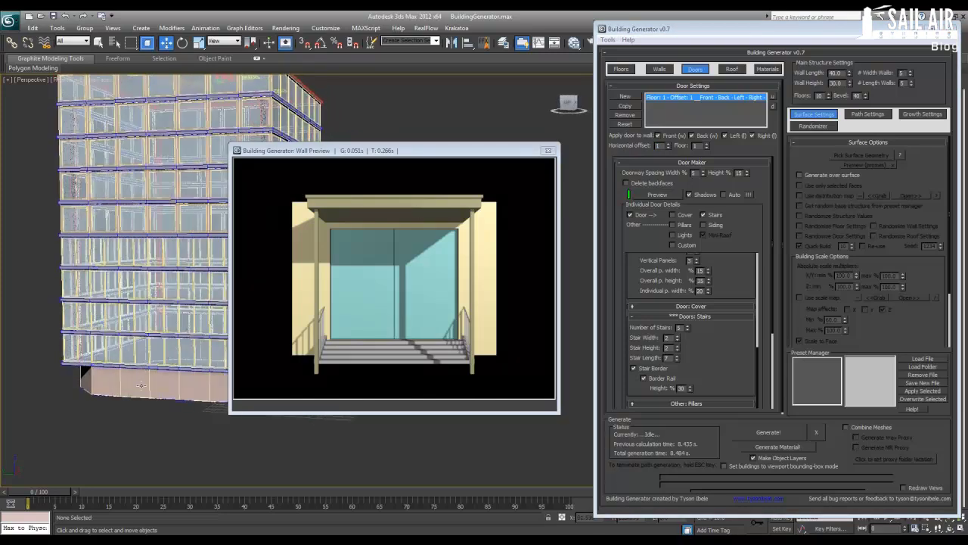
left_click(549, 150)
middle_click_drag(513, 177, 349, 281, "alt")
scroll(350, 281, "up", 6)
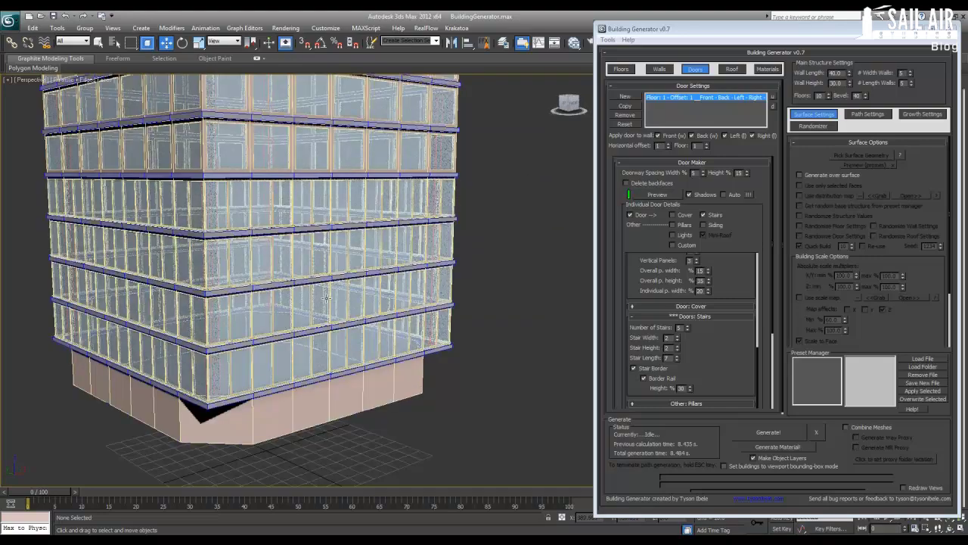
middle_click_drag(361, 282, 363, 270)
scroll(379, 242, "up", 2)
scroll(443, 155, "down", 2)
left_click(754, 276)
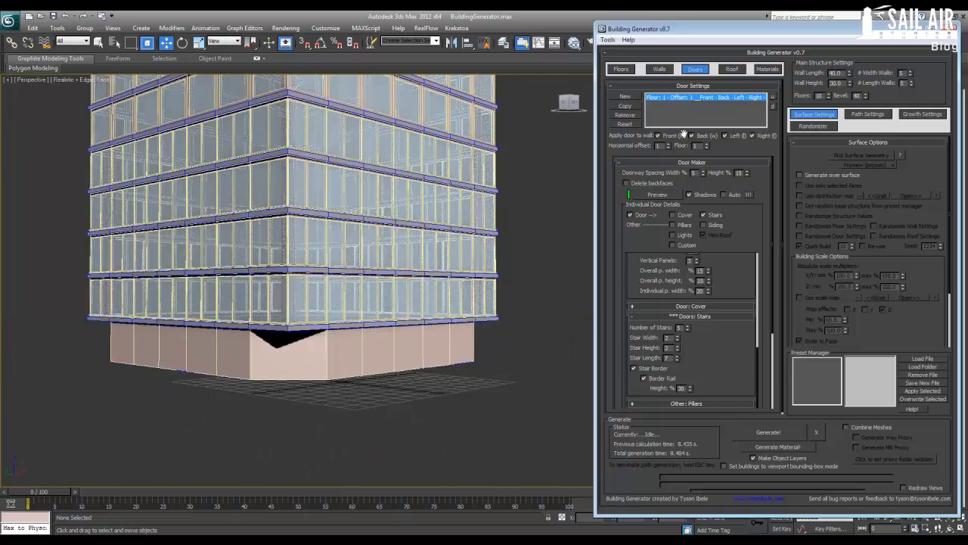
Delete the old building and save the current settings as the preset OfficeBuilding, including the preview image and custom objects
left_click(391, 280)
key("Delete")
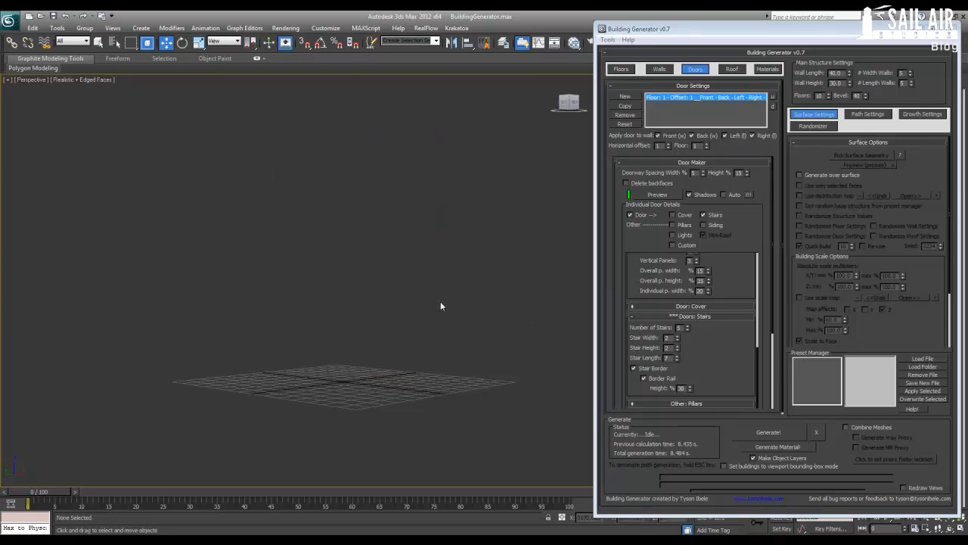
left_click(919, 383)
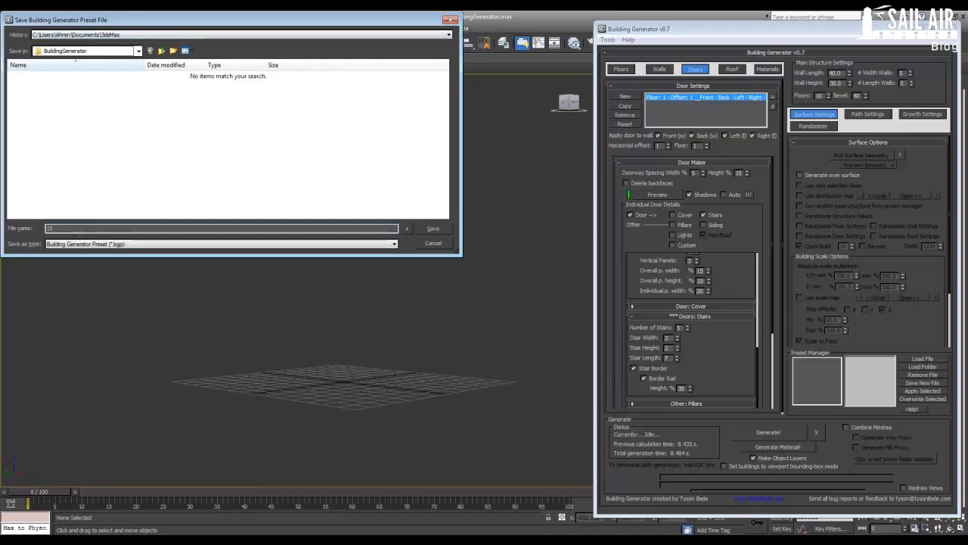
type("OfficeBuilding")
key("Return")
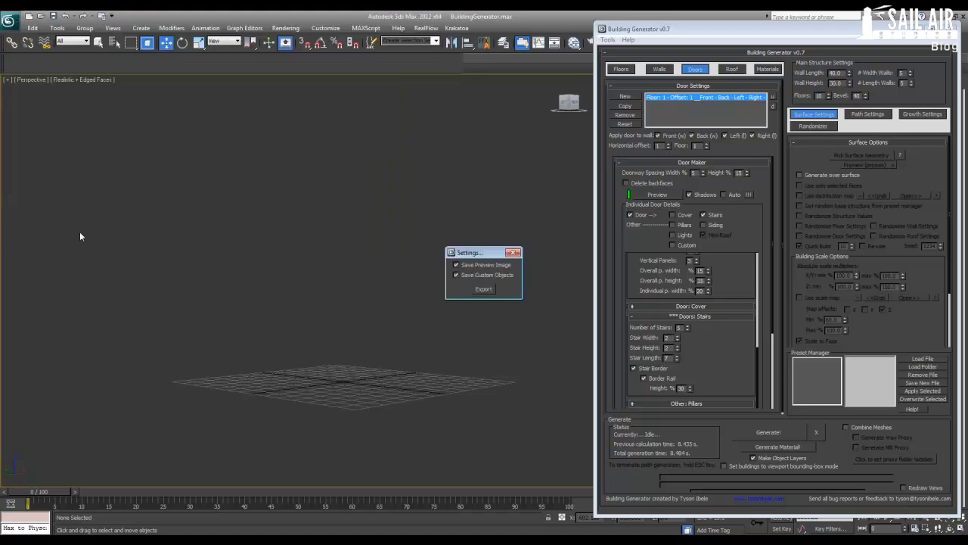
left_click(484, 289)
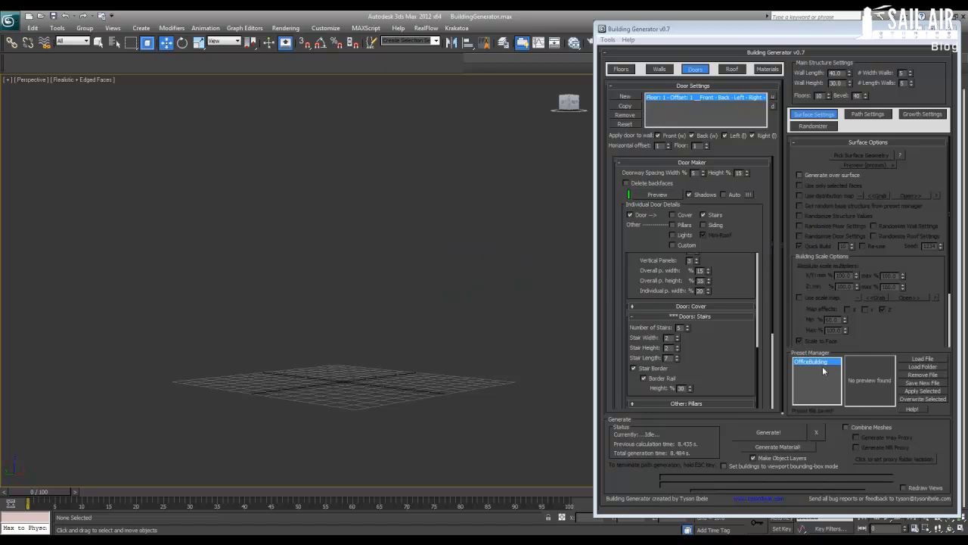
Generate the building with doors on all four walls and inspect the ground-floor entrances
left_click(769, 432)
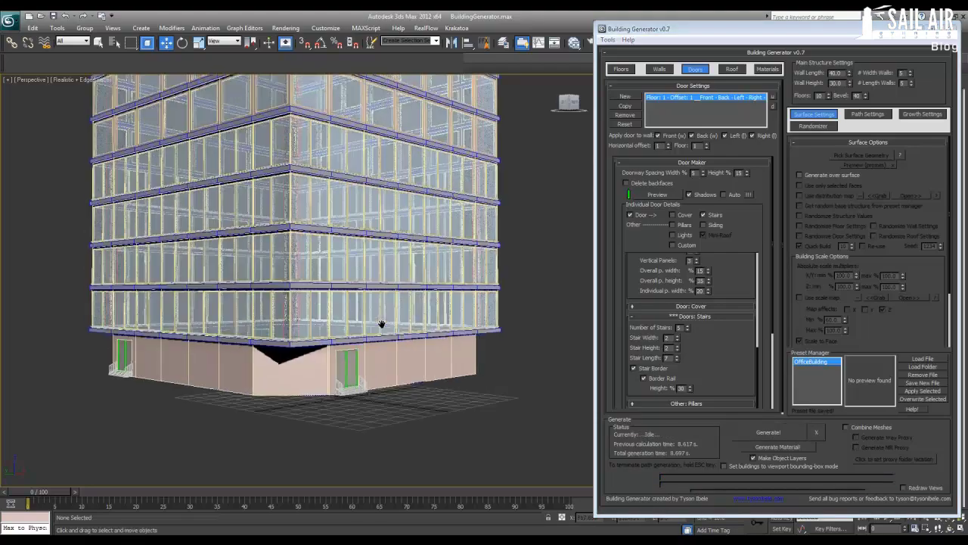
middle_click_drag(380, 338, 333, 352, "alt")
scroll(348, 327, "up", 4)
scroll(348, 352, "down", 2)
Set the door's horizontal offset to 3 and compare it with the current door positions on the building
left_click(668, 143)
left_click(668, 143)
middle_click_drag(426, 376, 378, 377, "alt")
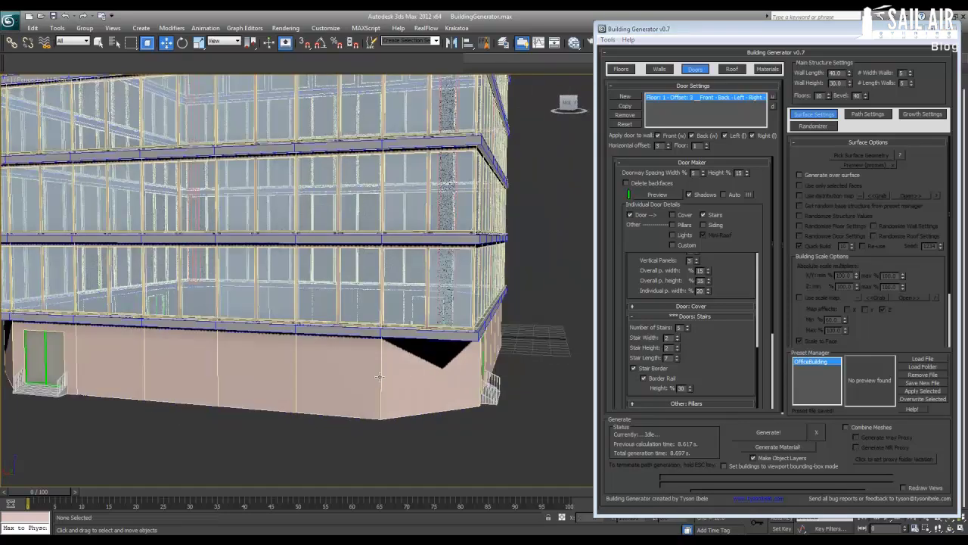
mouse_move(453, 333)
middle_mouse_down("alt")
mouse_move(404, 342)
mouse_move(446, 332)
middle_mouse_up("alt")
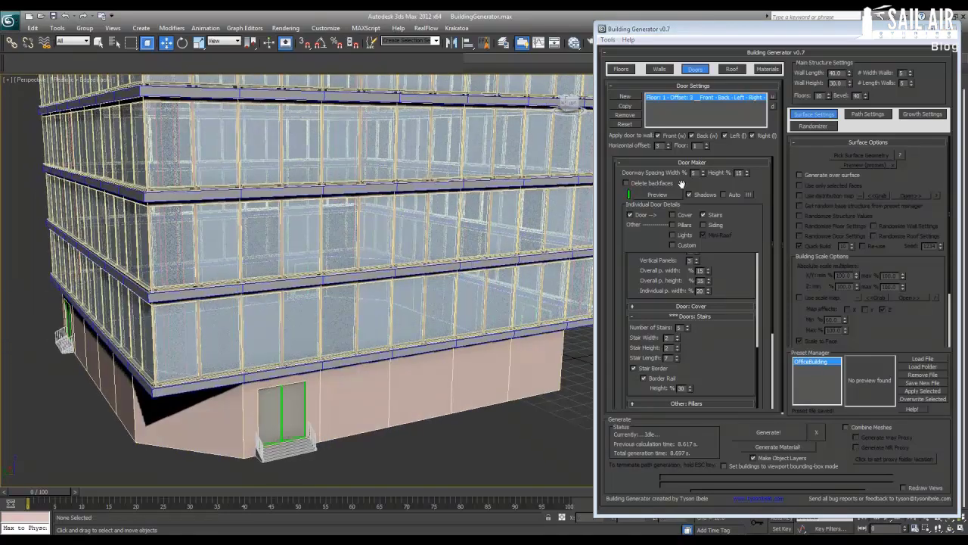
Replace the building with a newly generated one and inspect its offset door and stairs up close
left_click(453, 325)
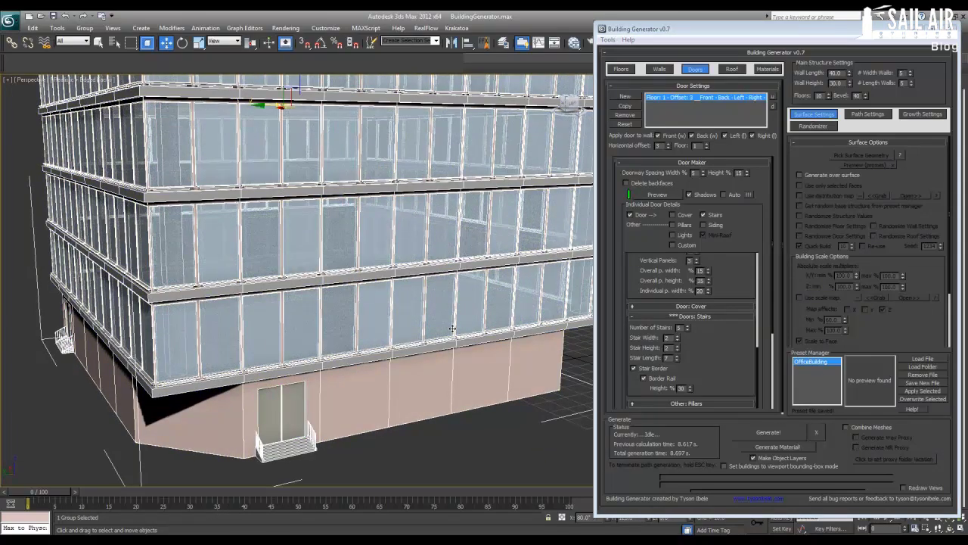
key("Delete")
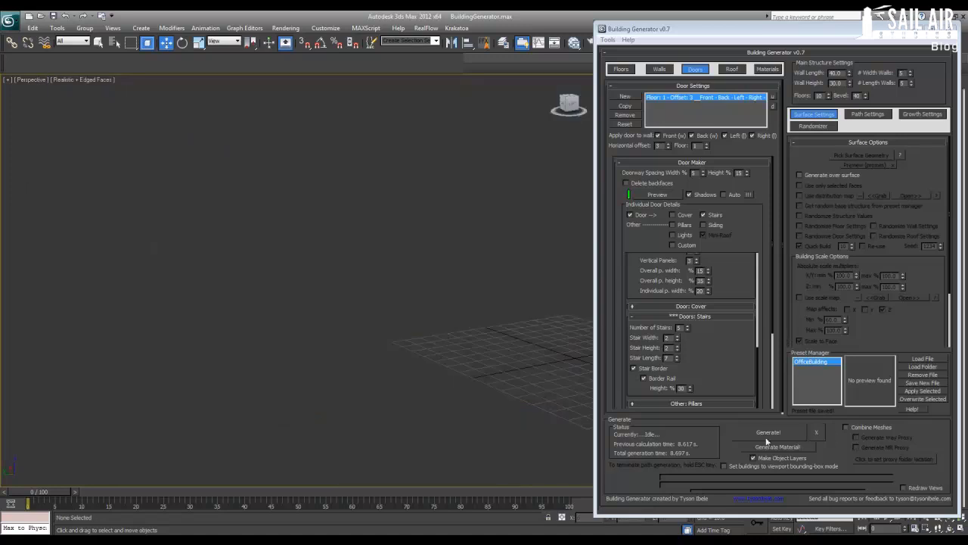
left_click(767, 435)
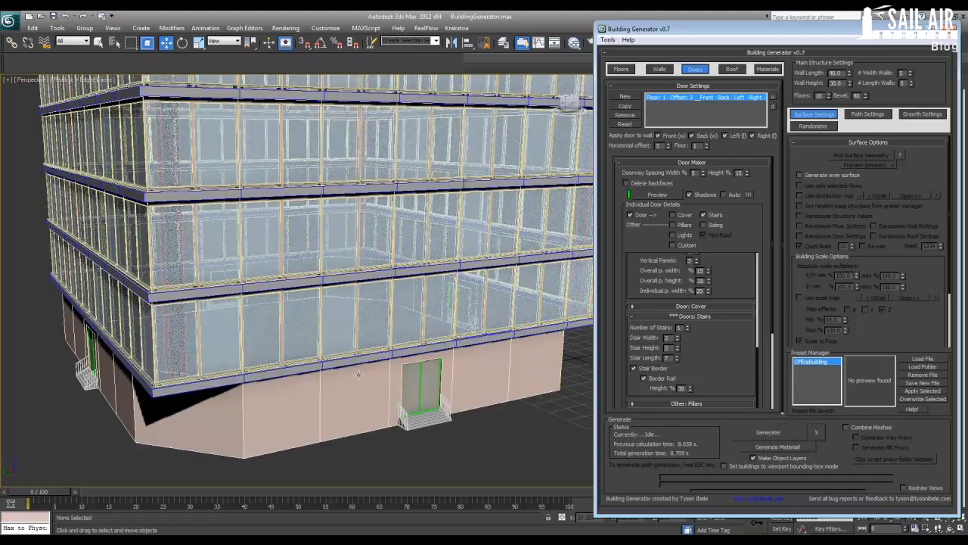
middle_click_drag(371, 373, 347, 291, "alt")
scroll(367, 327, "up", 5)
scroll(373, 342, "down", 3)
mouse_move(373, 343)
middle_mouse_down("alt")
mouse_move(449, 327)
mouse_move(359, 353)
middle_mouse_up("alt")
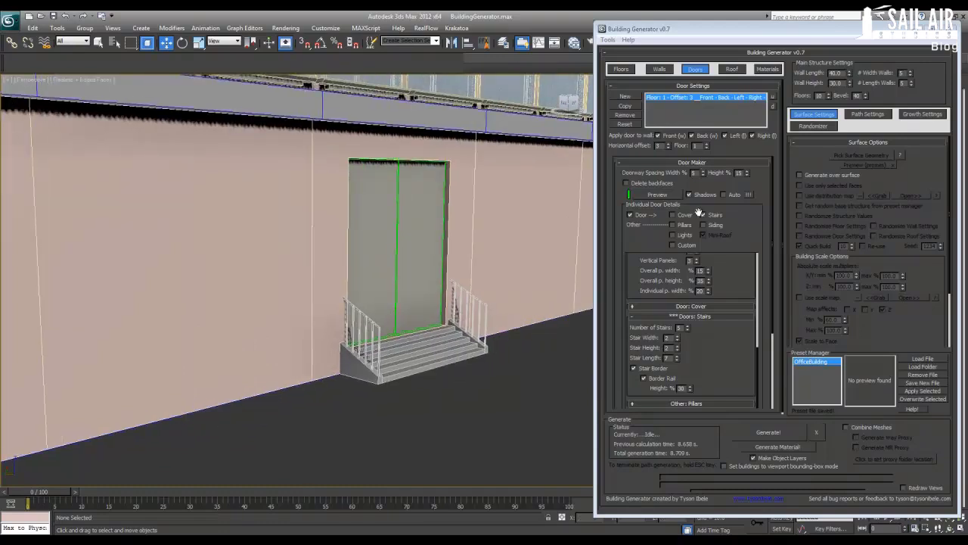
Review the individual door details and examine the entrances on the adjoining walls
left_click(703, 235)
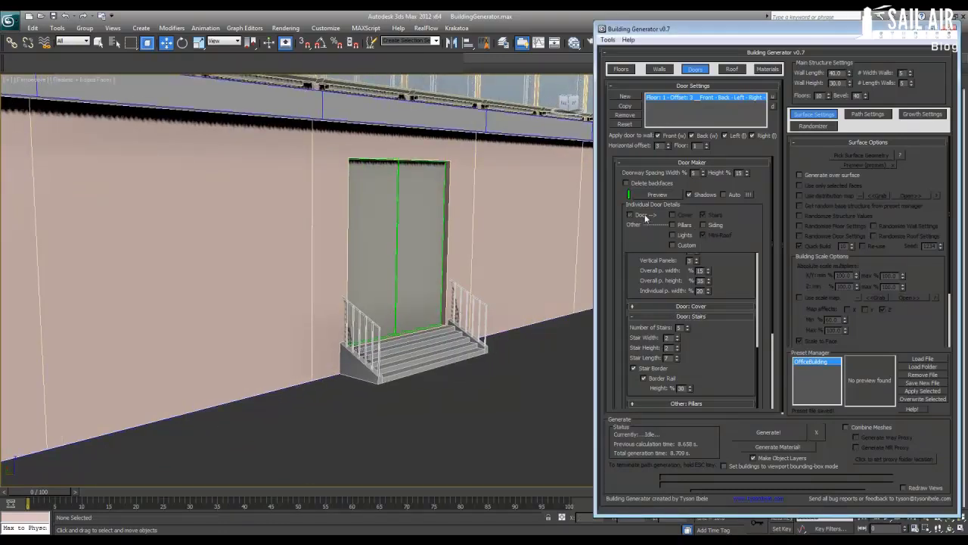
left_click(706, 146)
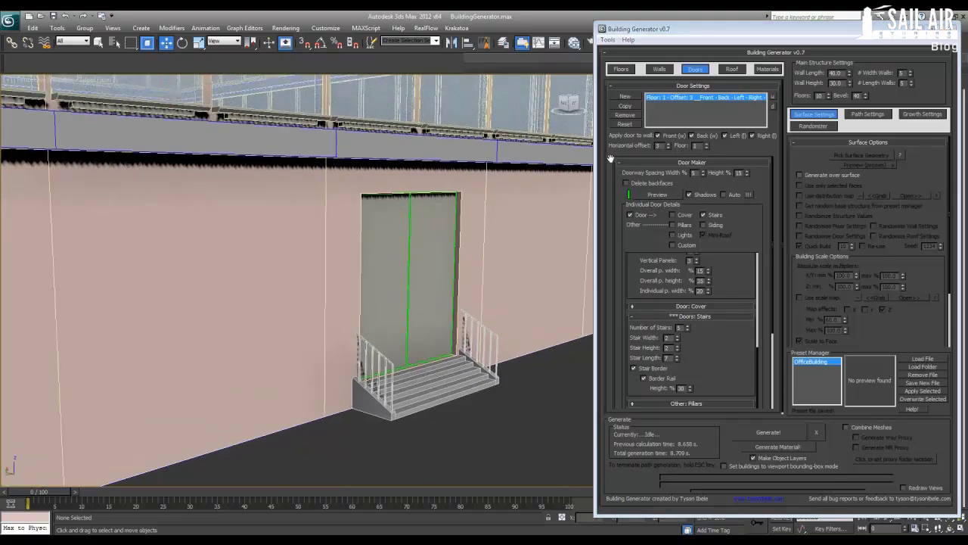
scroll(352, 297, "down", 4)
middle_click_drag(298, 310, 321, 274, "alt")
scroll(321, 314, "down", 3)
scroll(342, 356, "up", 4)
middle_click_drag(343, 357, 346, 250)
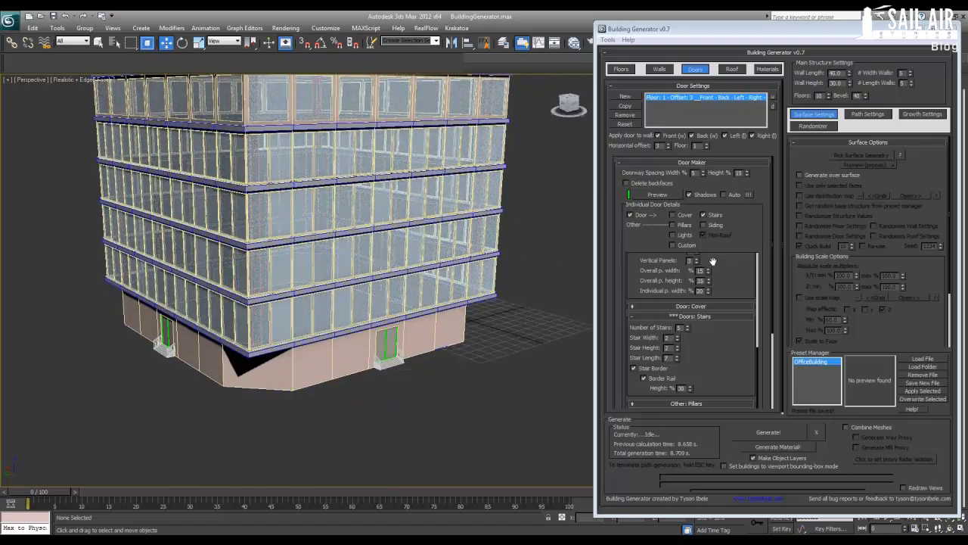
Bring the building's rooftop into view and open the roof settings
scroll(245, 314, "down", 3)
middle_click_drag(245, 314, 290, 236, "alt")
scroll(288, 270, "up", 2)
middle_click_drag(289, 271, 300, 244, "alt")
scroll(301, 244, "down", 2)
middle_click_drag(299, 184, 293, 245, "alt")
scroll(294, 244, "up", 4)
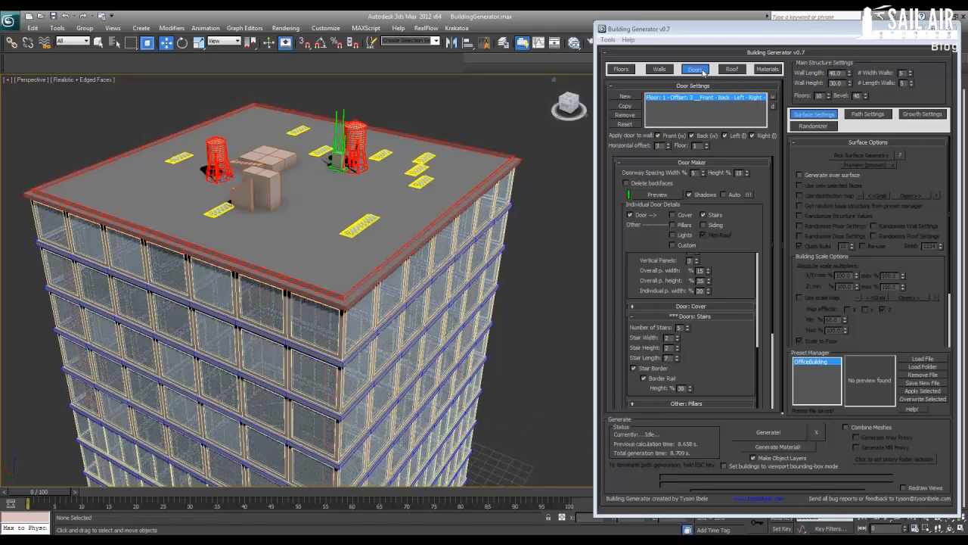
left_click(729, 70)
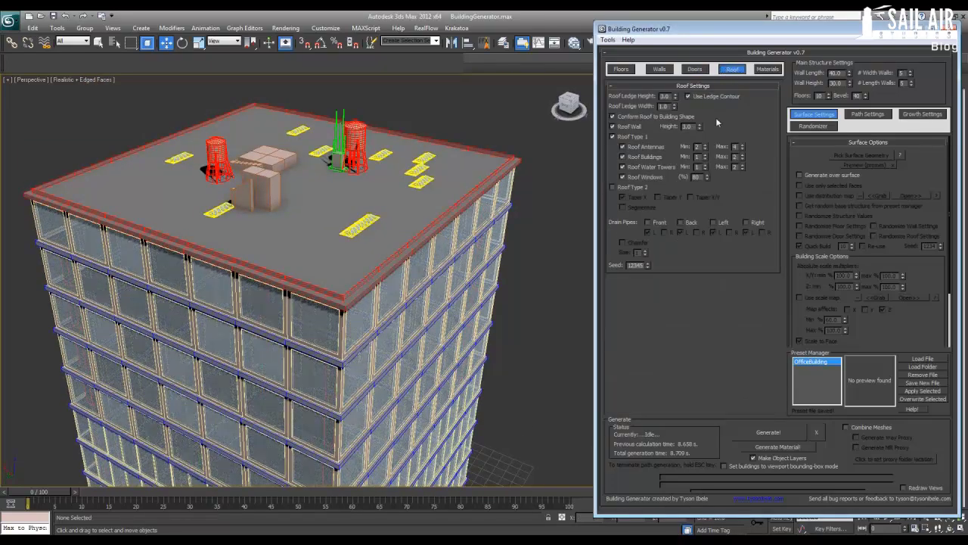
Delete the generated building and reframe the empty viewport
left_click(365, 315)
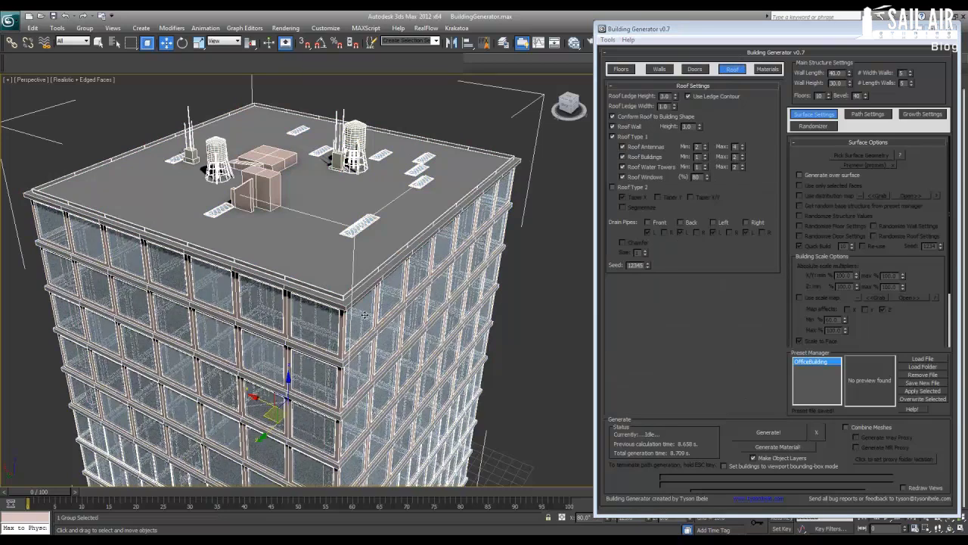
key("Delete")
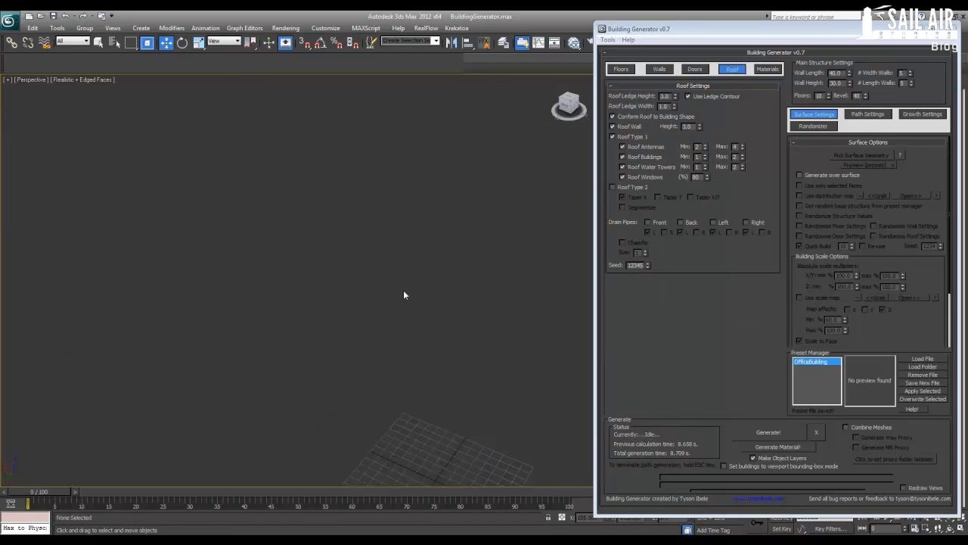
middle_click_drag(451, 309, 351, 250, "alt")
middle_click_drag(393, 362, 371, 370, "alt")
key("z")
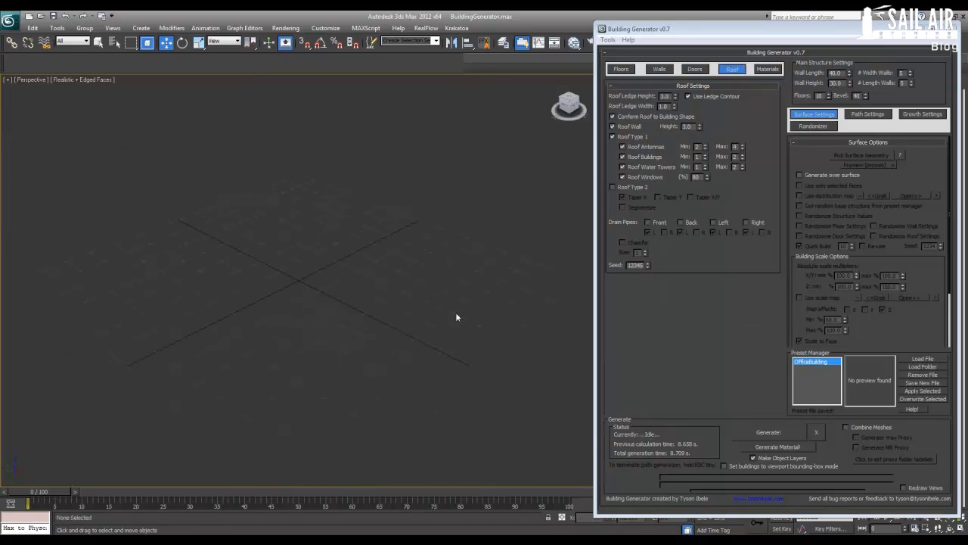
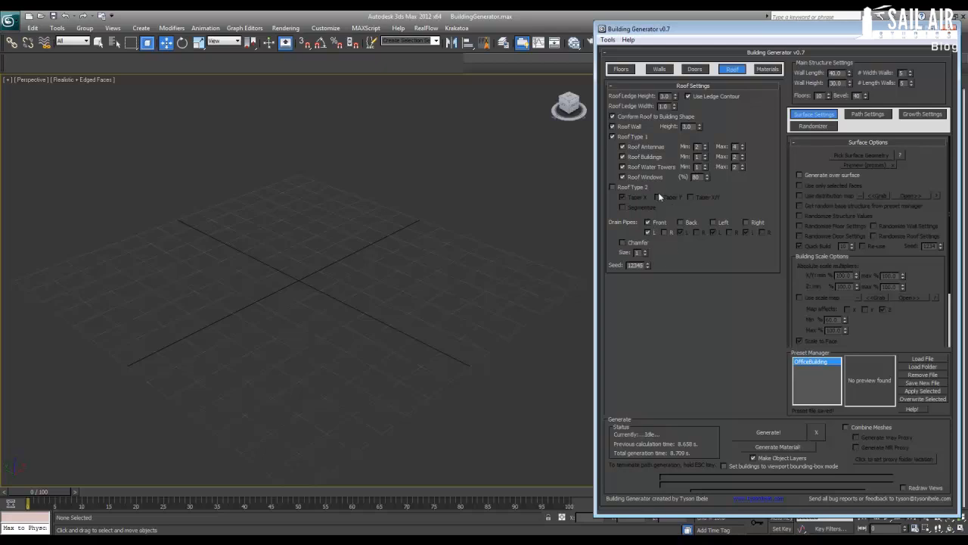
Enable the front drain pipe with its L option, generate the building and inspect the pipe without edged faces
left_click(775, 433)
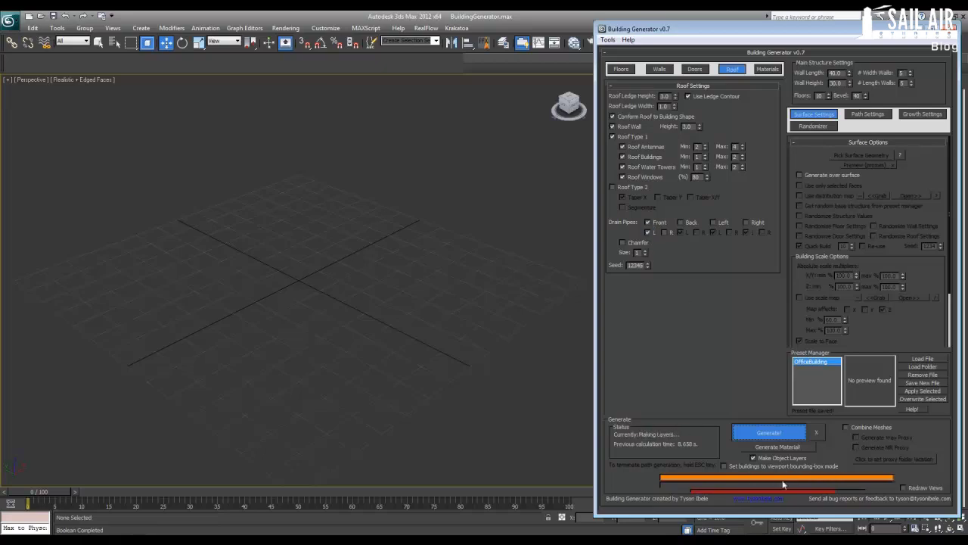
middle_click_drag(417, 302, 355, 406)
scroll(361, 328, "down", 2)
middle_click_drag(337, 227, 336, 133)
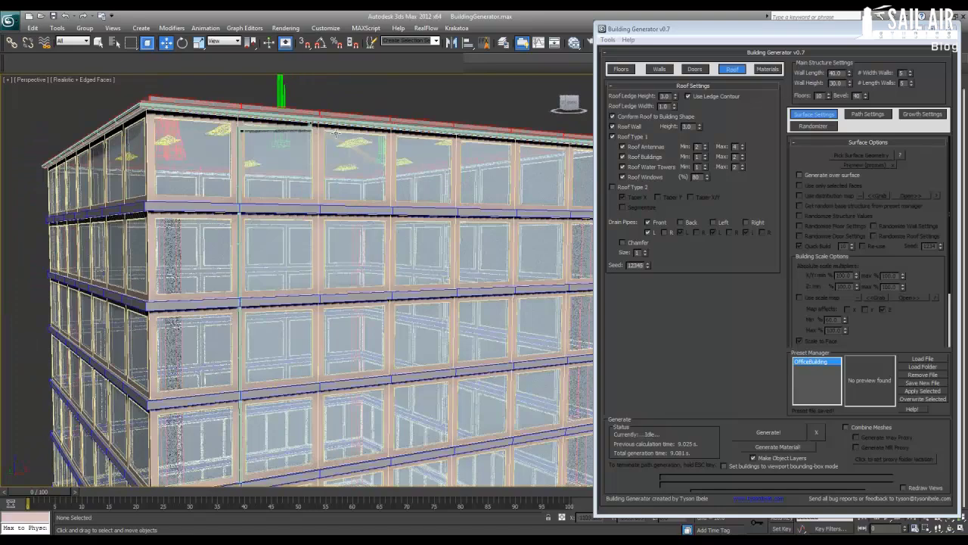
mouse_move(270, 171)
middle_mouse_down()
mouse_move(272, 201)
mouse_move(278, 140)
middle_mouse_up()
key("F4")
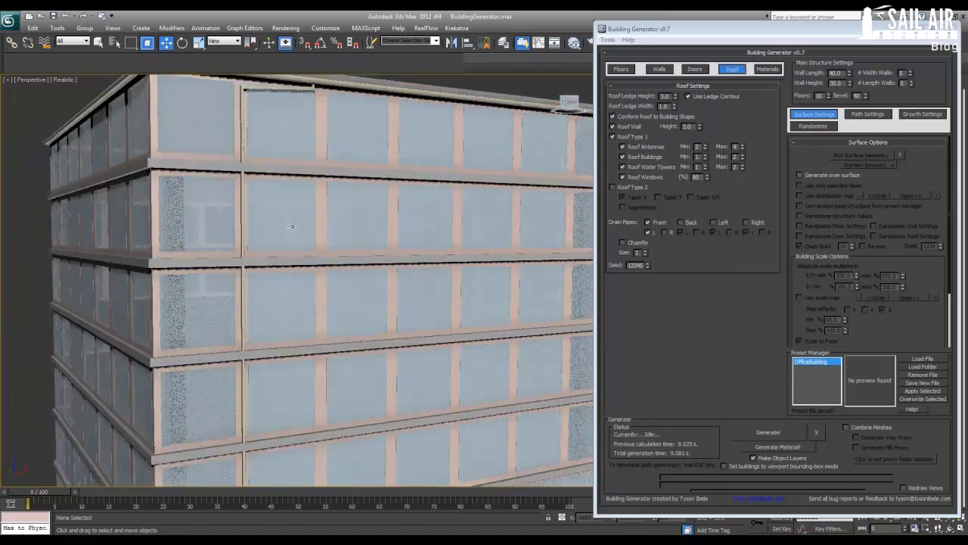
Bring the whole rooftop into view and examine its overall layout of antennas, water tower, windows and roof building
scroll(295, 203, "down", 3)
middle_click_drag(302, 272, 396, 241)
scroll(395, 241, "up", 4)
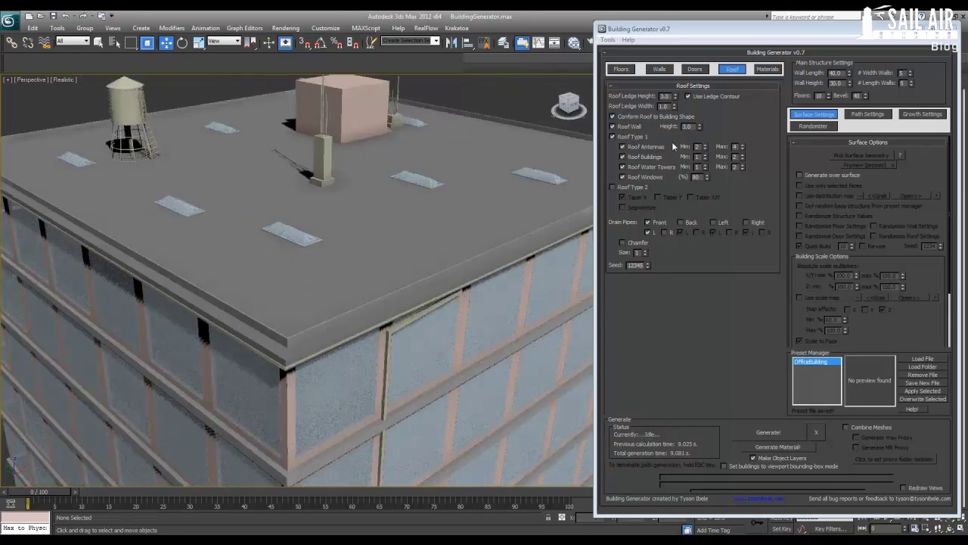
middle_click_drag(371, 182, 368, 218, "alt")
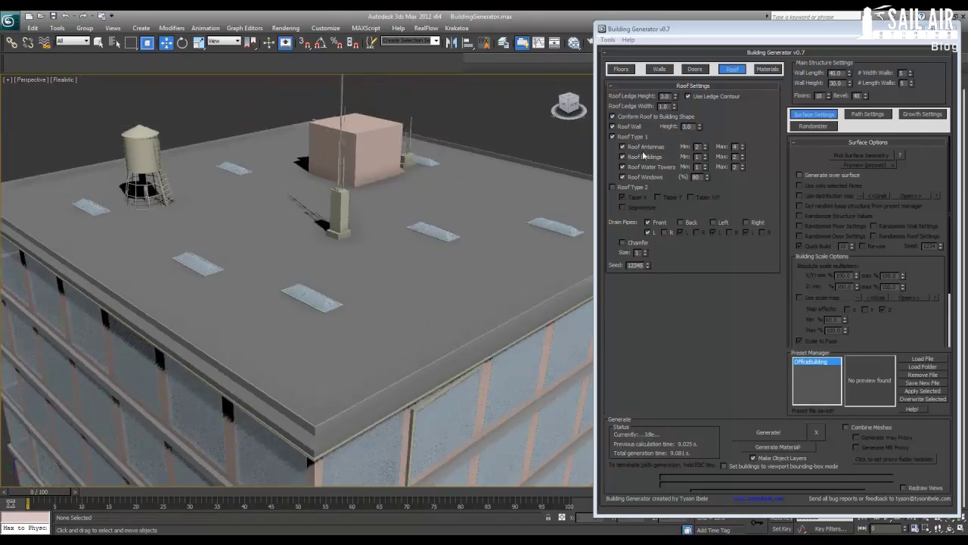
Select the building and inspect the box-shaped roof building and its stairs close up and from above
left_click(397, 158)
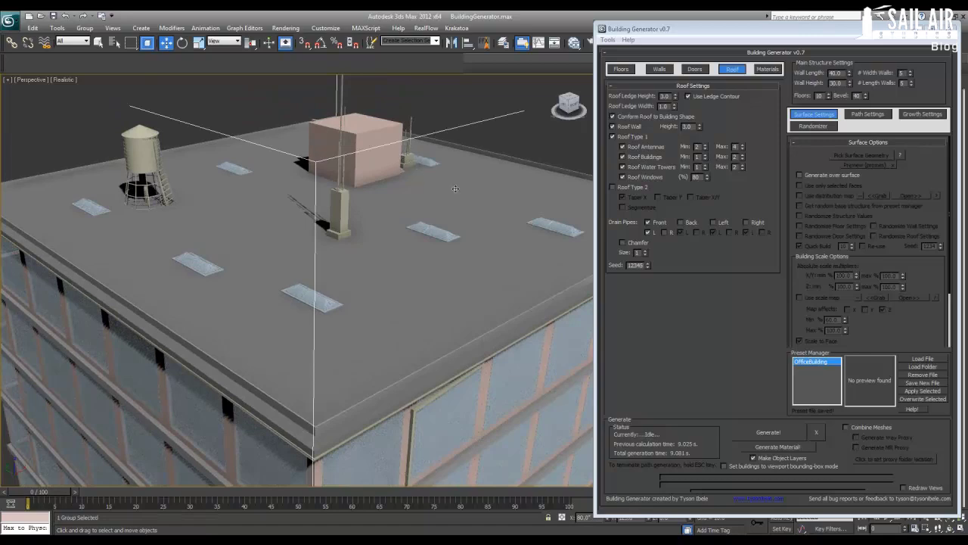
key("z")
scroll(368, 118, "up", 3)
middle_click_drag(368, 118, 335, 227)
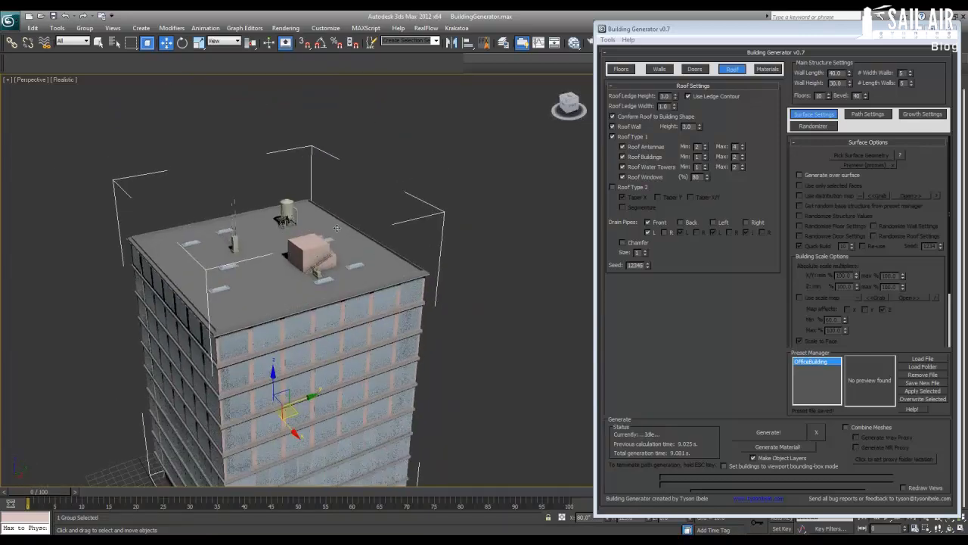
scroll(335, 227, "up", 6)
middle_click_drag(350, 170, 315, 269)
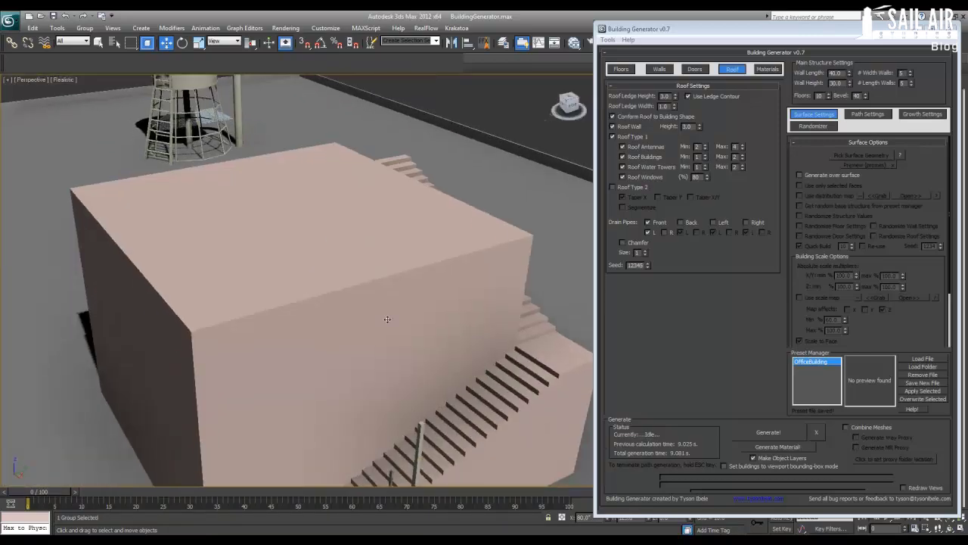
scroll(388, 319, "down", 5)
middle_click_drag(530, 279, 430, 273, "alt")
scroll(431, 273, "down", 5)
middle_click_drag(364, 273, 306, 342, "alt")
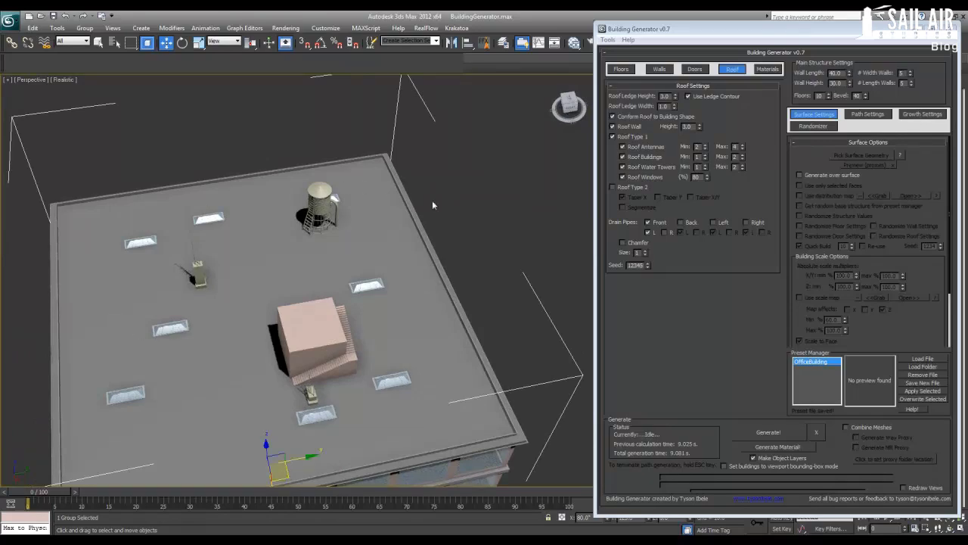
Examine the roof windows, antennas and water tower up close from several angles
middle_click_drag(342, 330, 420, 290, "alt")
scroll(423, 250, "up", 3)
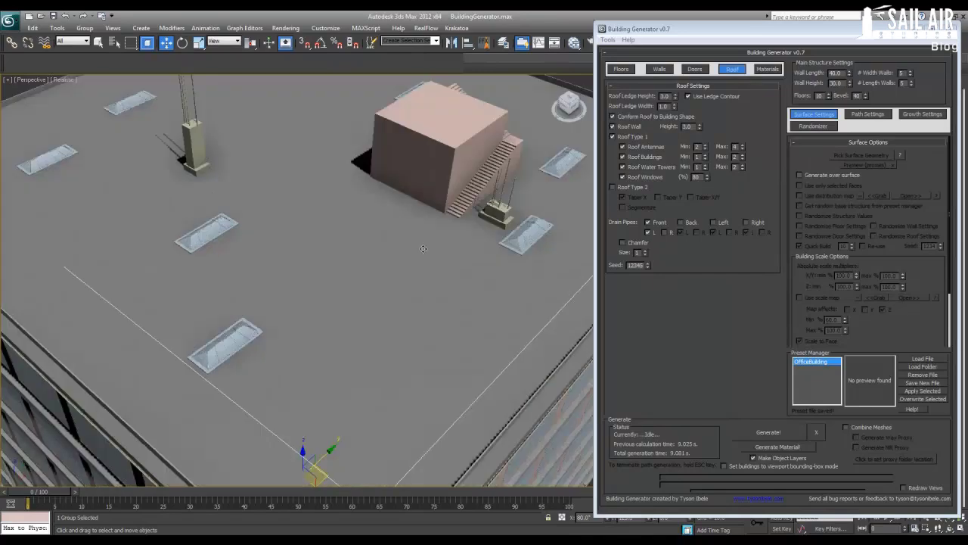
middle_click_drag(430, 231, 398, 273)
scroll(398, 273, "up", 3)
middle_click_drag(554, 290, 535, 368)
middle_click_drag(428, 318, 514, 368)
scroll(406, 322, "down", 3)
middle_click_drag(378, 330, 354, 284)
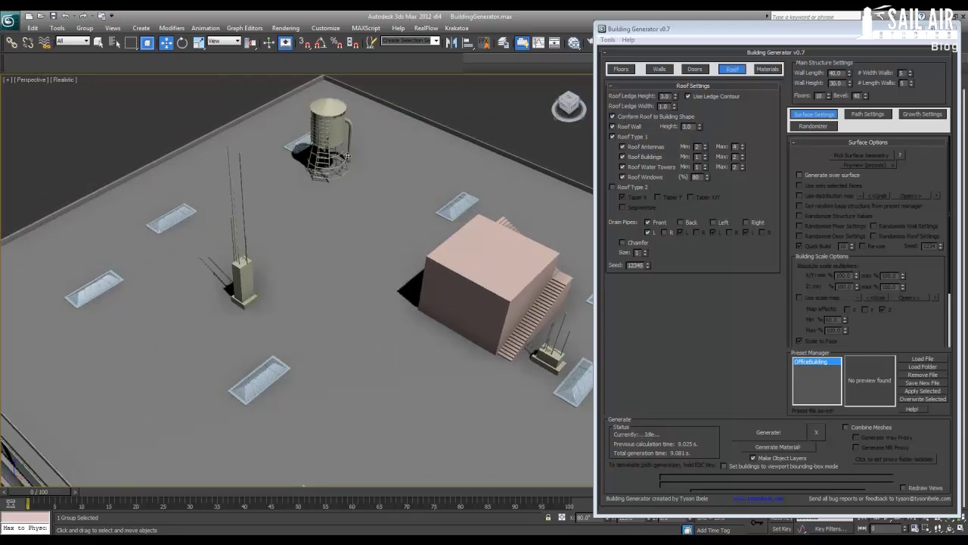
middle_click_drag(339, 158, 444, 210, "alt")
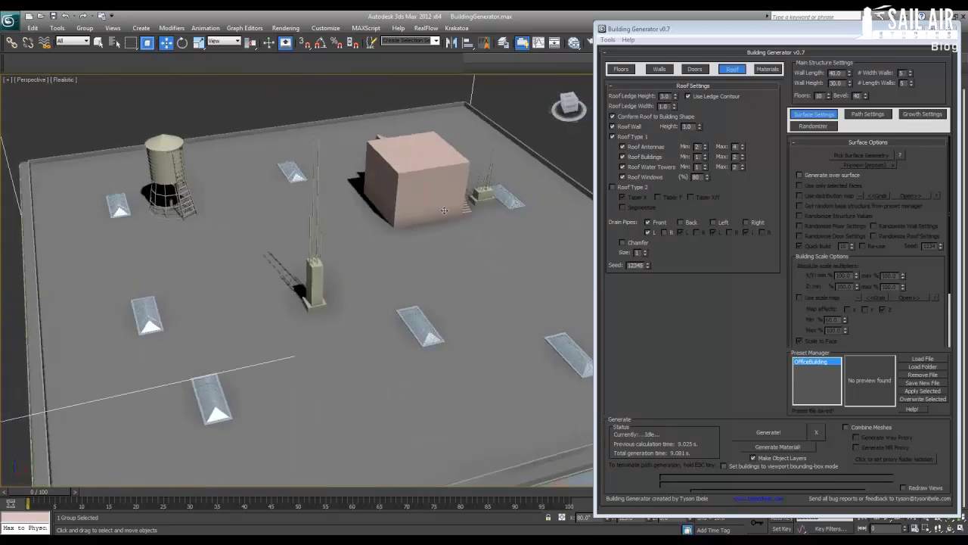
Frame the entire building, clear the selection and compare its facades with and without edged faces
key("z")
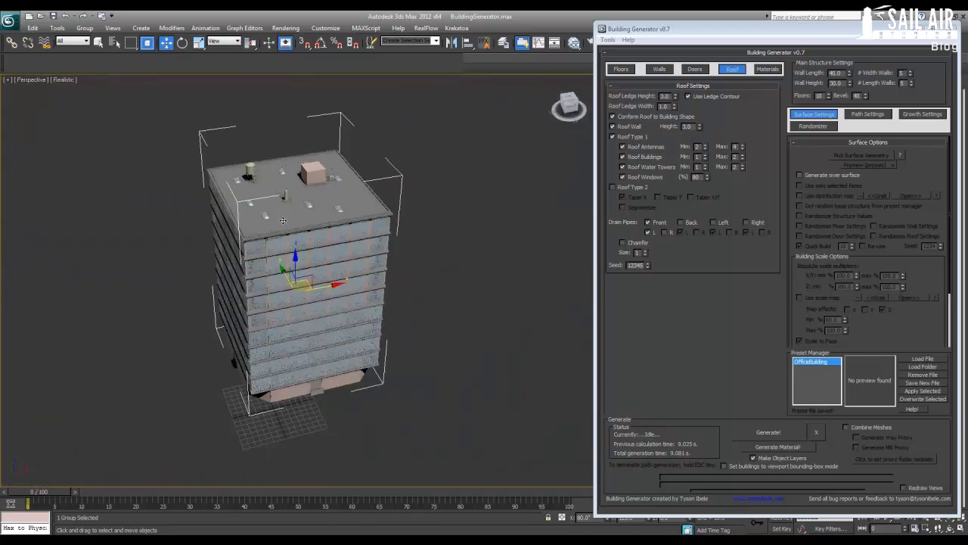
scroll(336, 306, "up", 2)
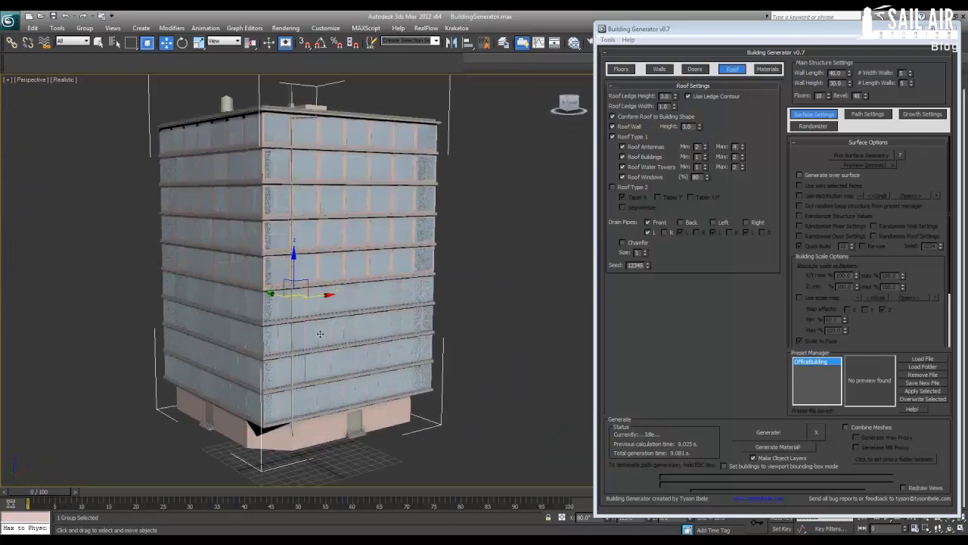
scroll(364, 304, "up", 2)
left_click(493, 314)
key("F4")
key("F4")
Select the building group and open the Slate Material Editor to check the available material and map types
left_click(363, 307)
key("m")
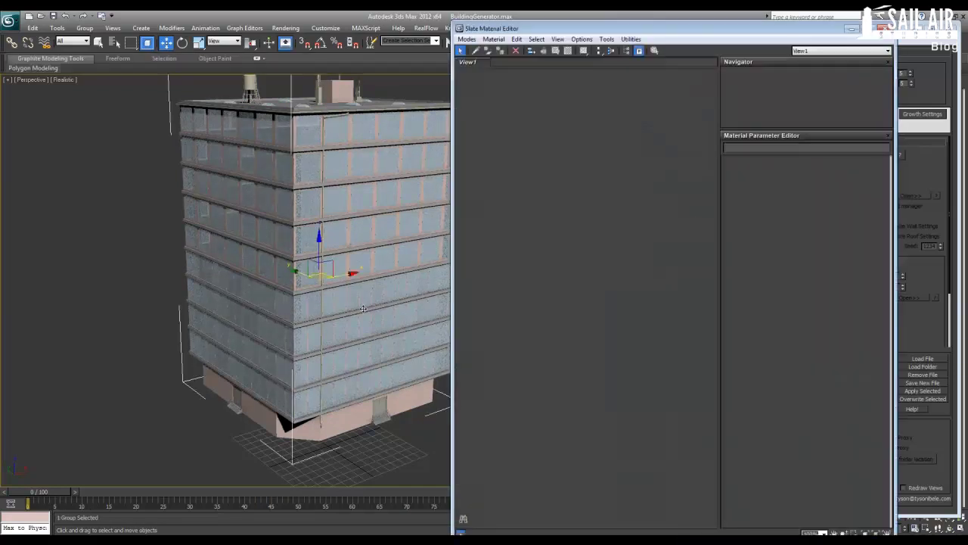
right_click(539, 179)
left_click(516, 169)
right_click(612, 134)
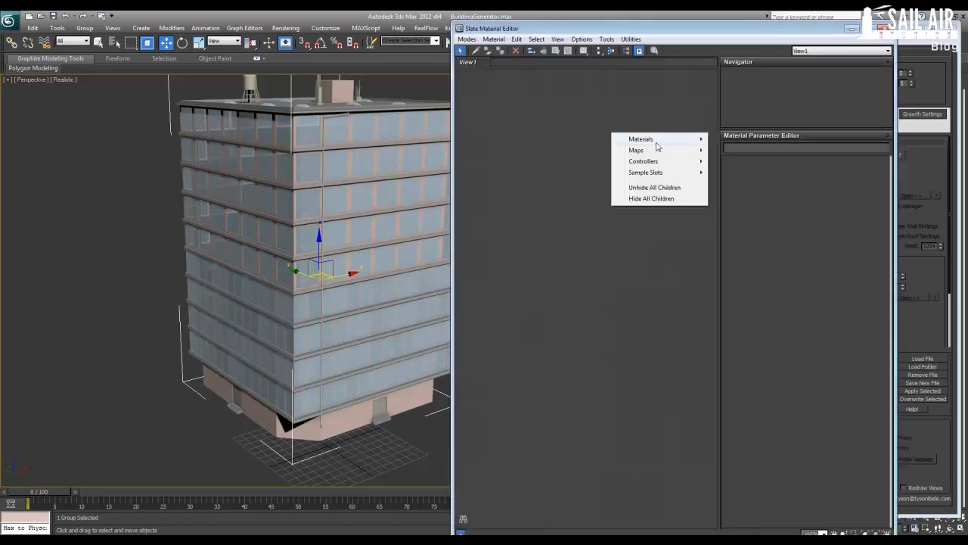
left_click(554, 146)
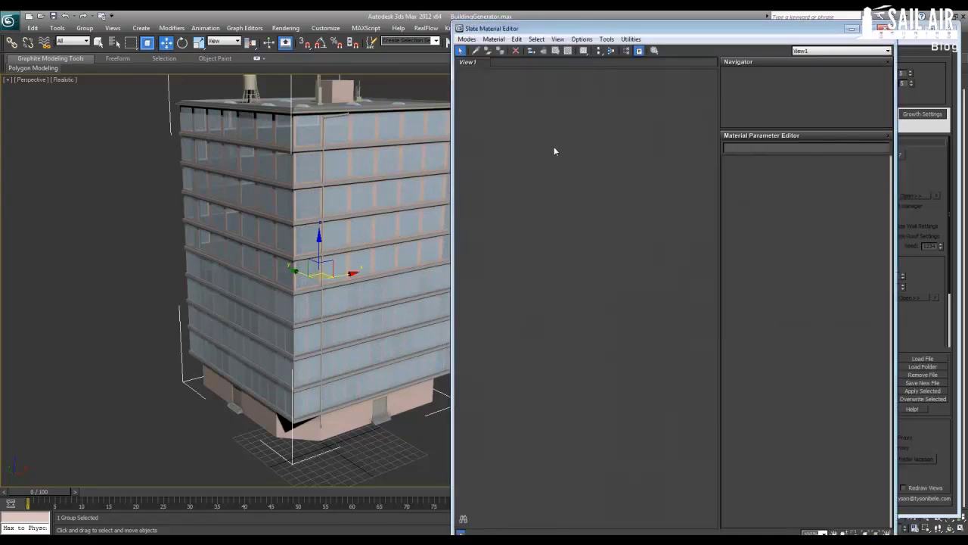
Open the Render Setup dialog
left_click(327, 28)
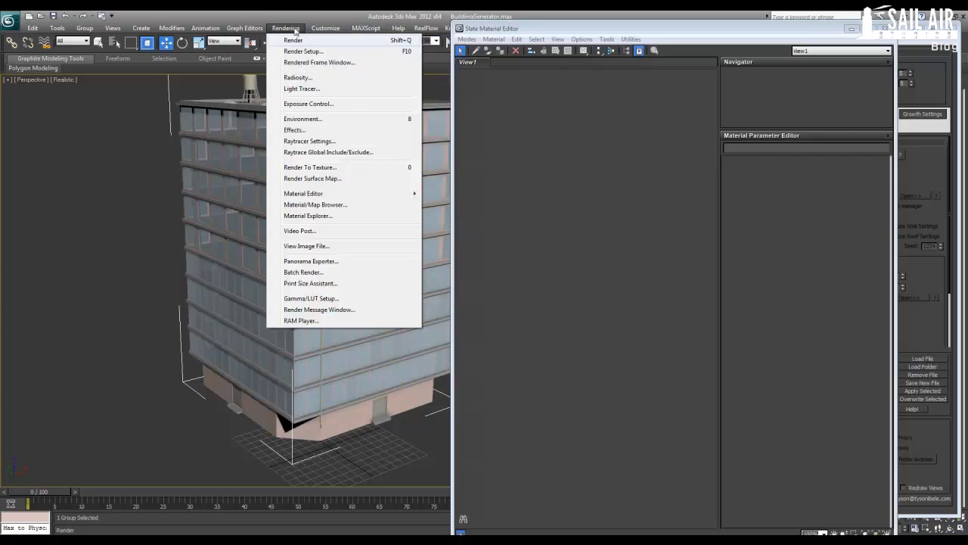
left_click(304, 51)
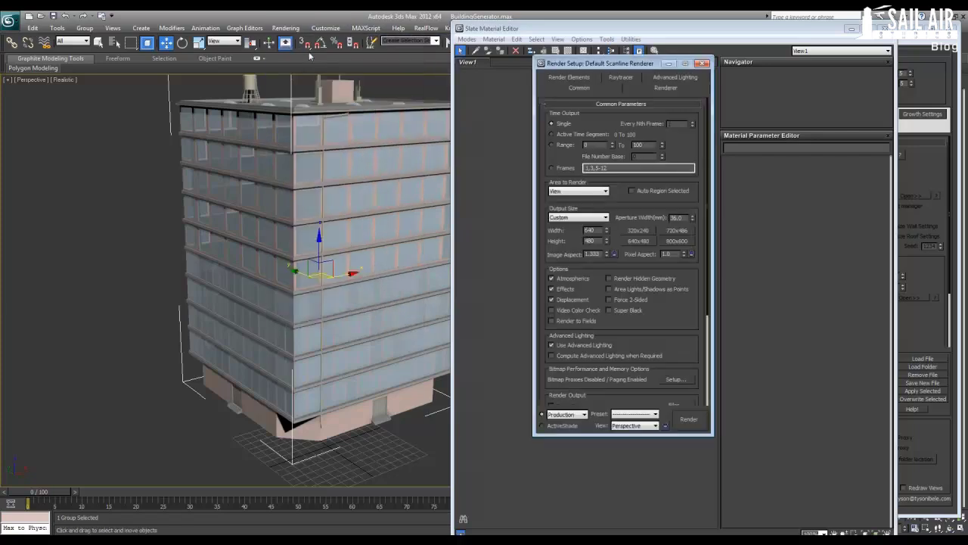
Assign the mental ray Renderer as the production renderer and close the render setup
scroll(688, 328, "down", 4)
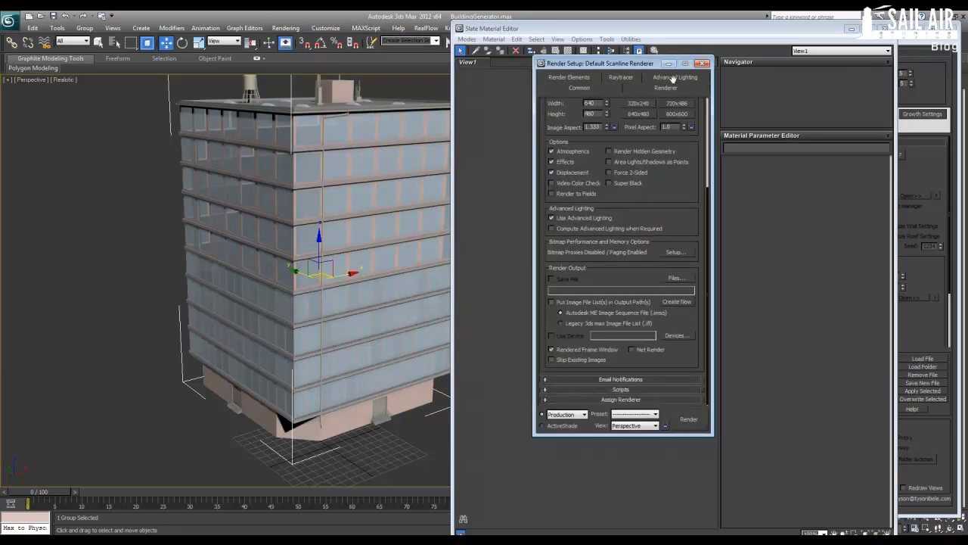
left_click(644, 401)
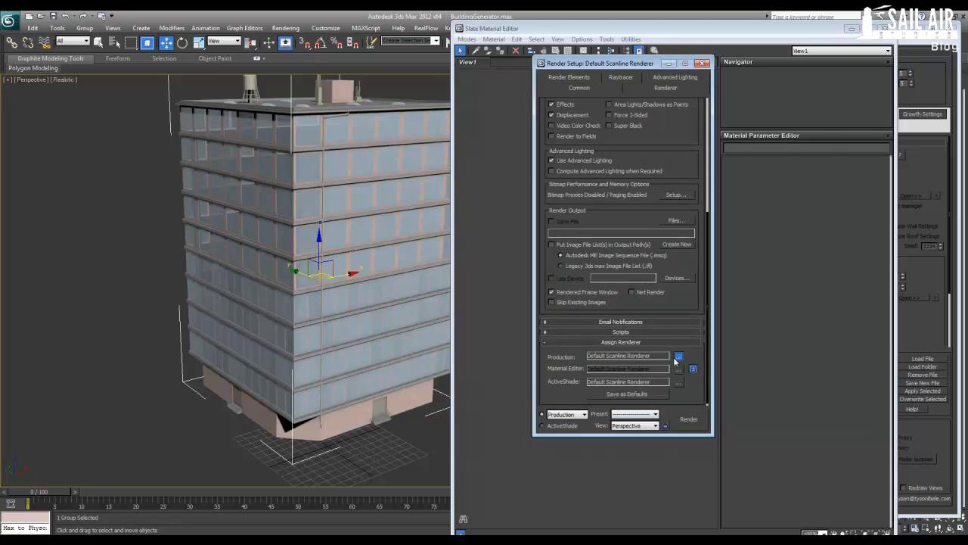
left_click(677, 356)
double_click(588, 198)
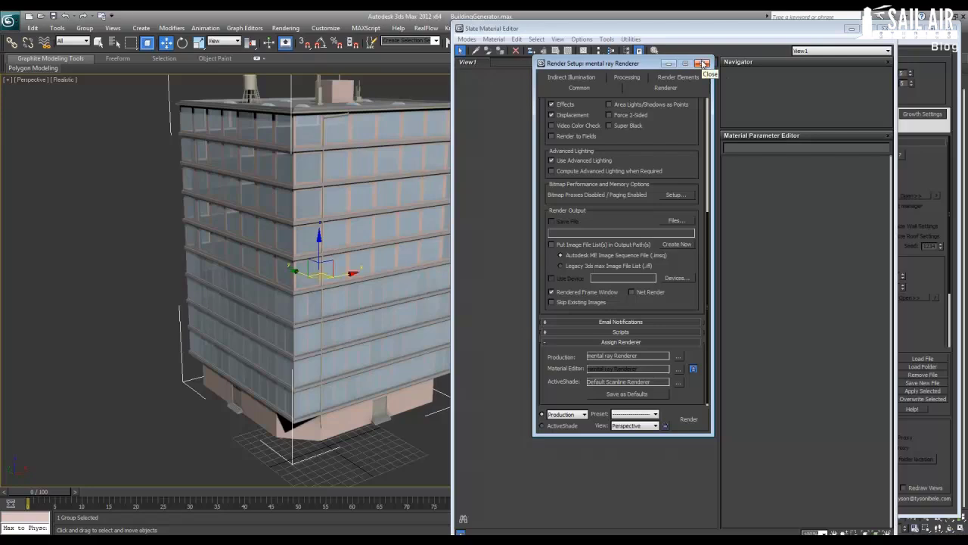
left_click(703, 64)
Add a mental ray Arch & Design material to the material view
right_click(608, 117)
mouse_move(666, 122)
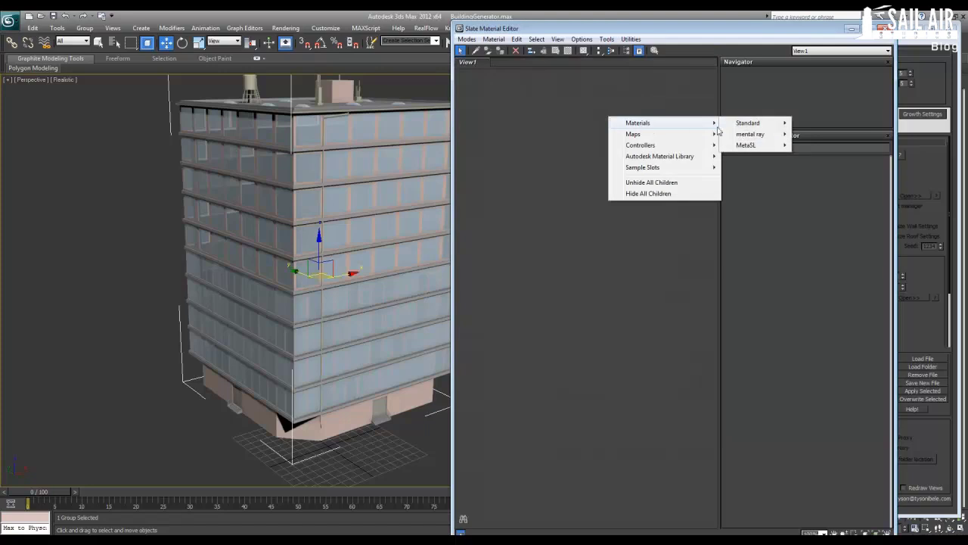
left_click(531, 140)
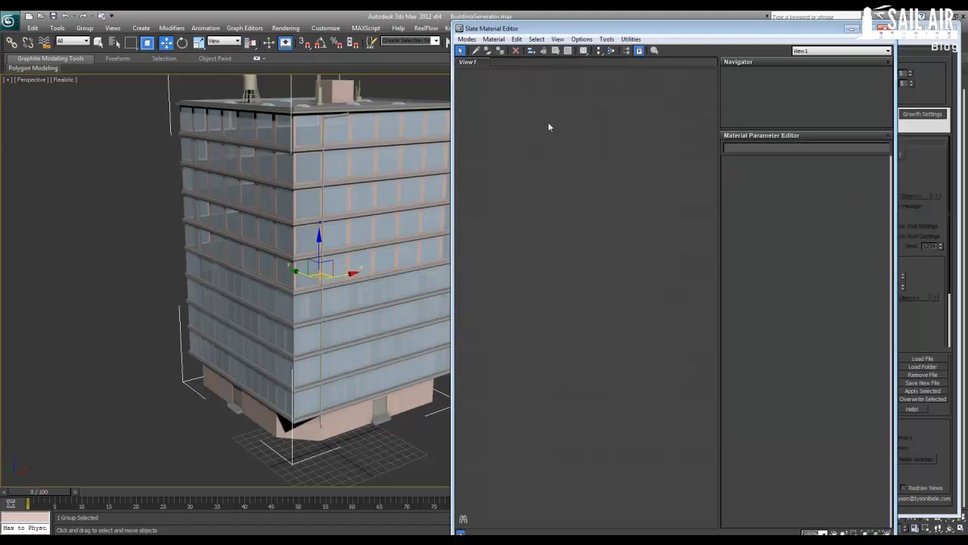
right_click(548, 124)
mouse_move(605, 129)
mouse_move(689, 141)
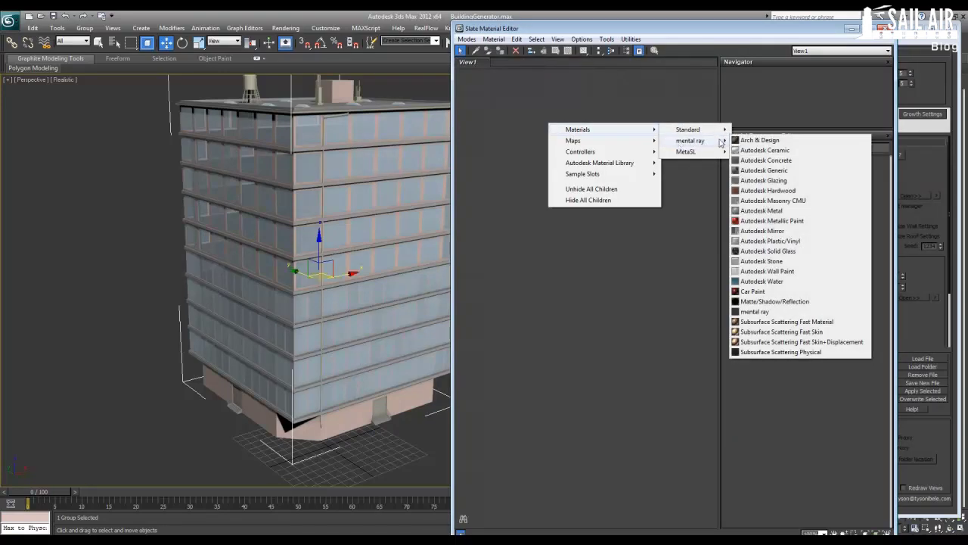
left_click(759, 140)
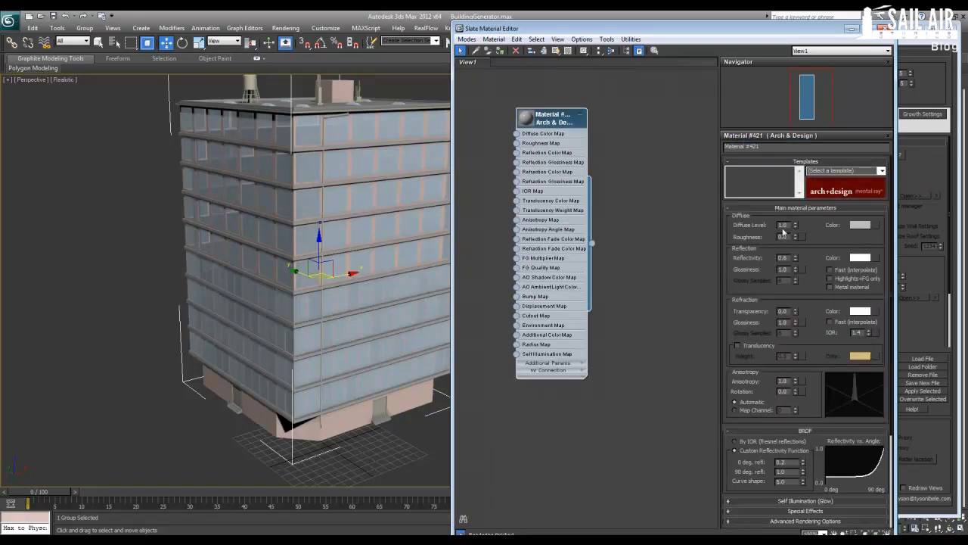
Set the material's reflectivity and reflection glossiness to 0.0 and assign it to the selected building
right_click(795, 258)
right_click(795, 270)
left_click_drag(593, 244, 382, 285)
left_click(460, 296)
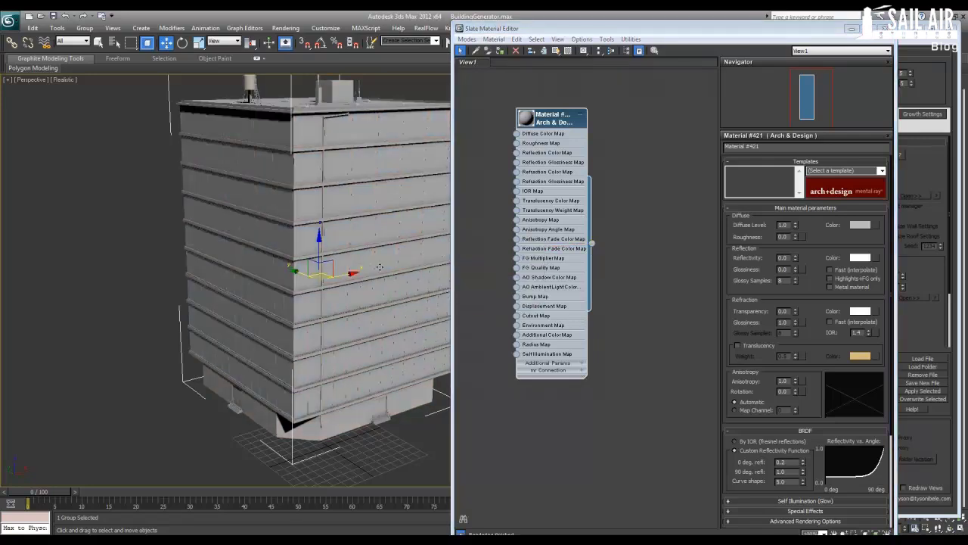
Move the office building away from the origin grid, deselect it and close the material editor
scroll(316, 312, "down", 5)
key("ctrl+d")
middle_click_drag(317, 312, 347, 320, "alt")
scroll(303, 309, "up", 5)
scroll(303, 309, "down", 2)
scroll(302, 336, "down", 2)
left_click(288, 306)
left_click_drag(259, 285, 225, 208)
left_click(330, 231)
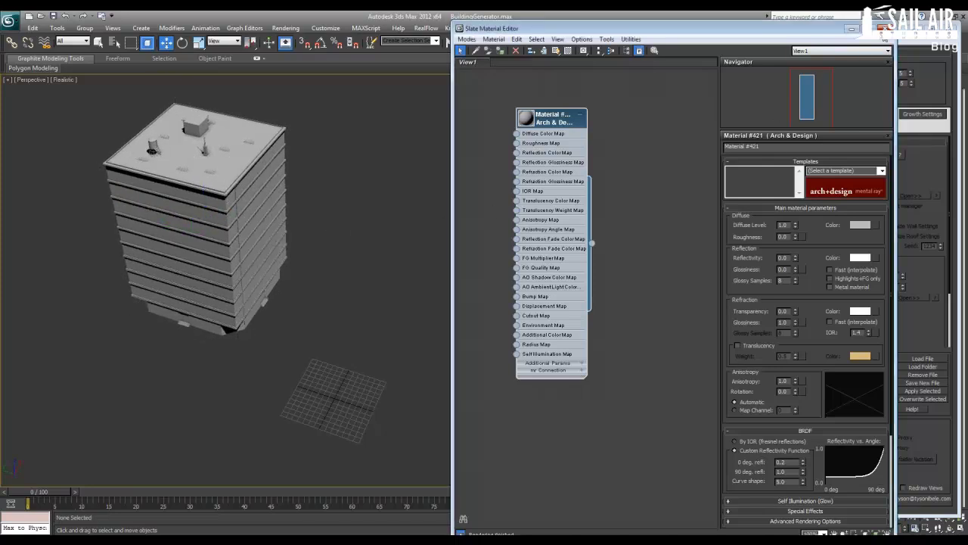
left_click(881, 29)
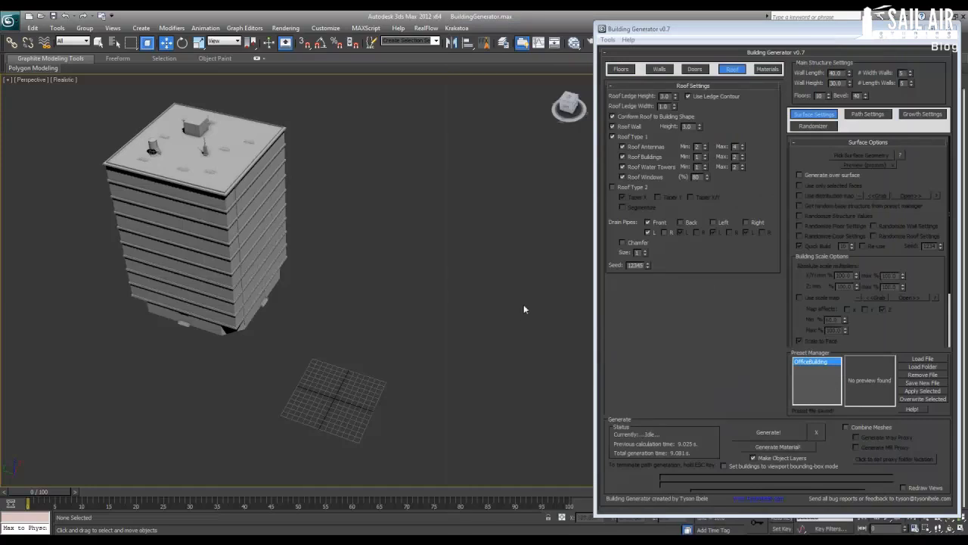
Remove the floor setting that applies from floor 2 upward in the Building Generator
middle_click_drag(415, 360, 411, 270, "alt")
scroll(410, 270, "up", 3)
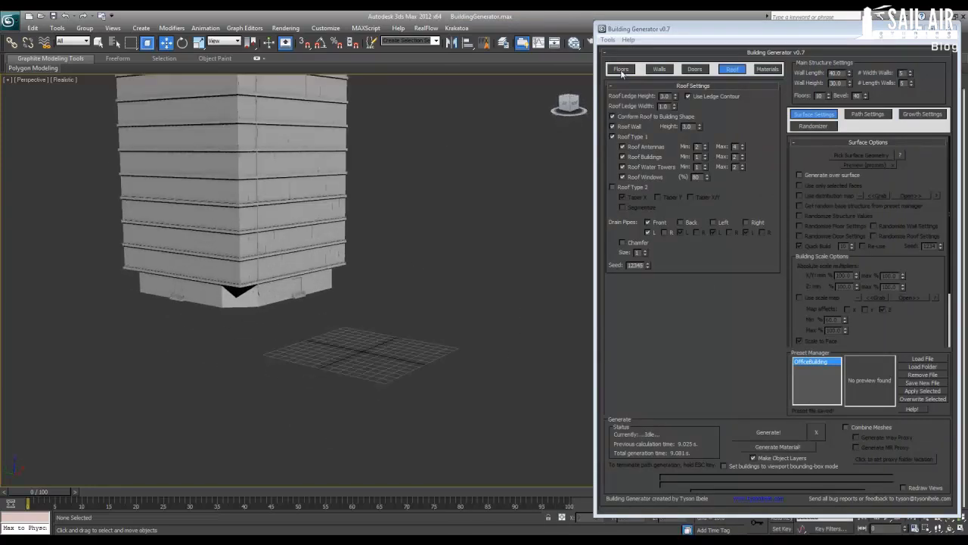
left_click(621, 70)
middle_click_drag(297, 285, 296, 292, "alt")
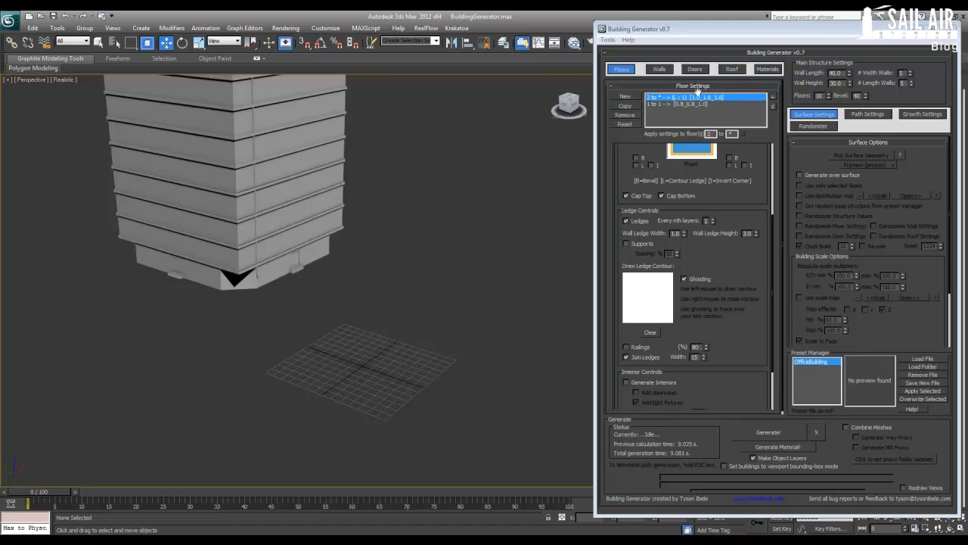
left_click(633, 115)
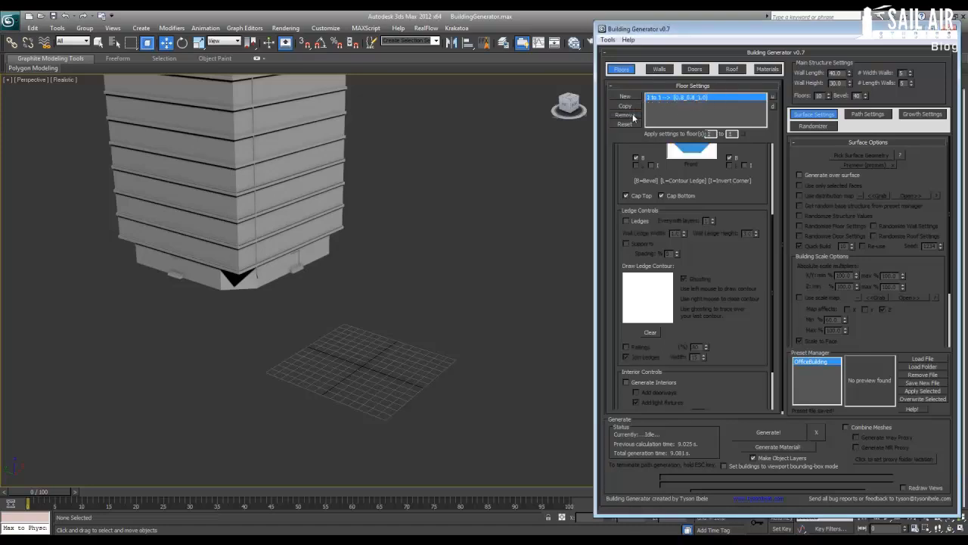
Remove both wall settings and the door setting from the building
left_click(659, 70)
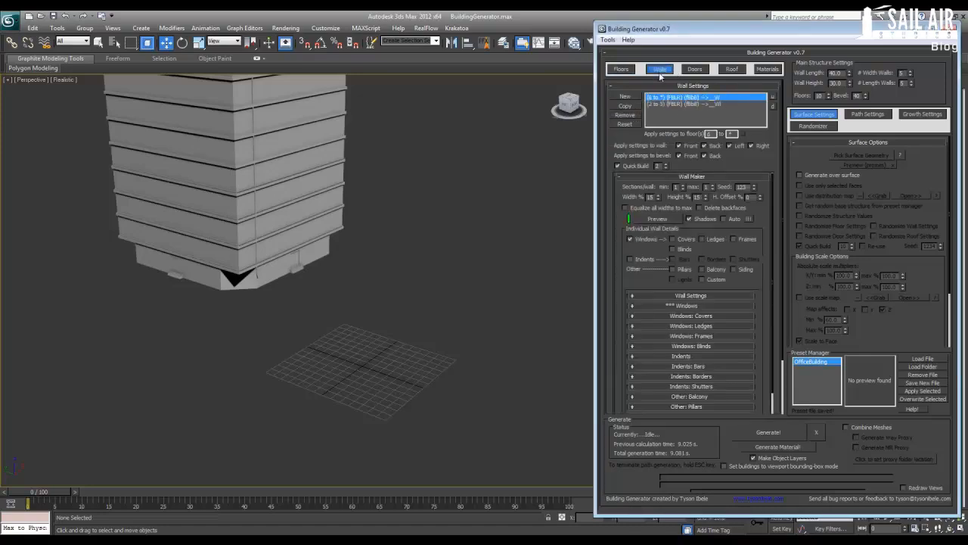
left_click(625, 115)
left_click(625, 115)
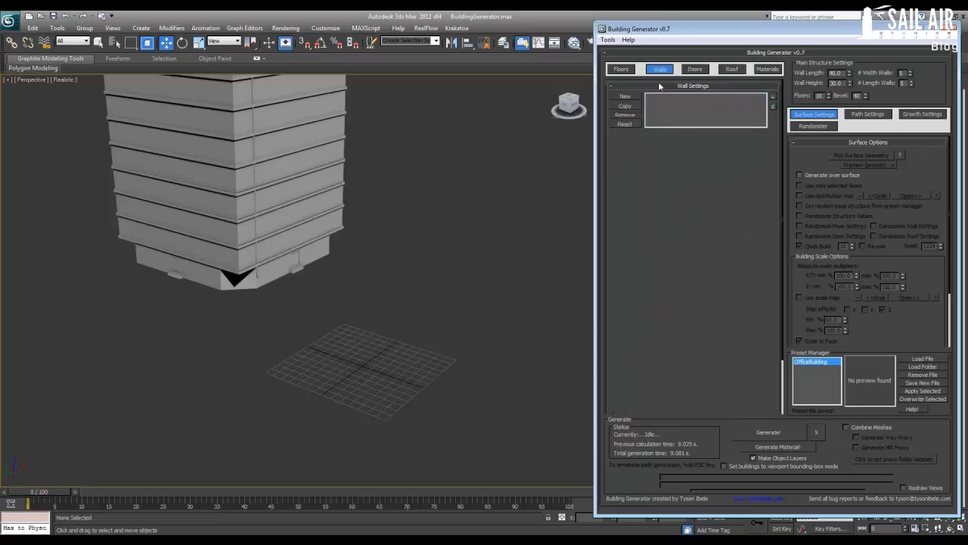
left_click(684, 69)
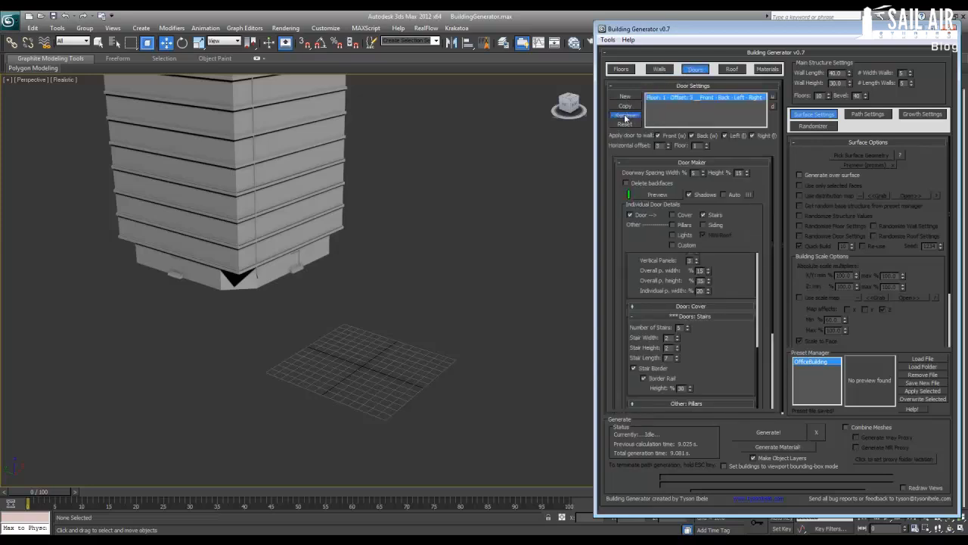
left_click(626, 115)
Replace the remaining floor setting with a new one and set the number of floors to 2
left_click(716, 71)
left_click(633, 72)
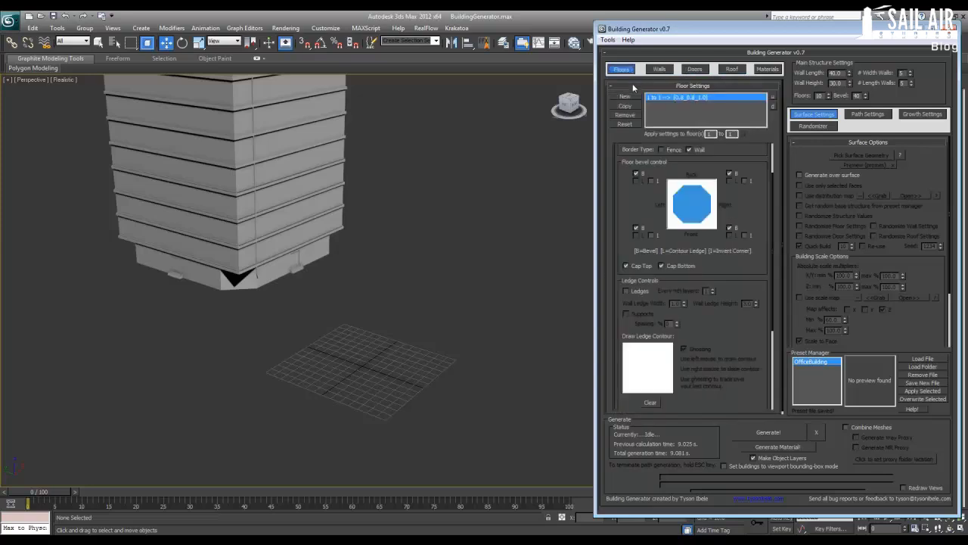
left_click(628, 116)
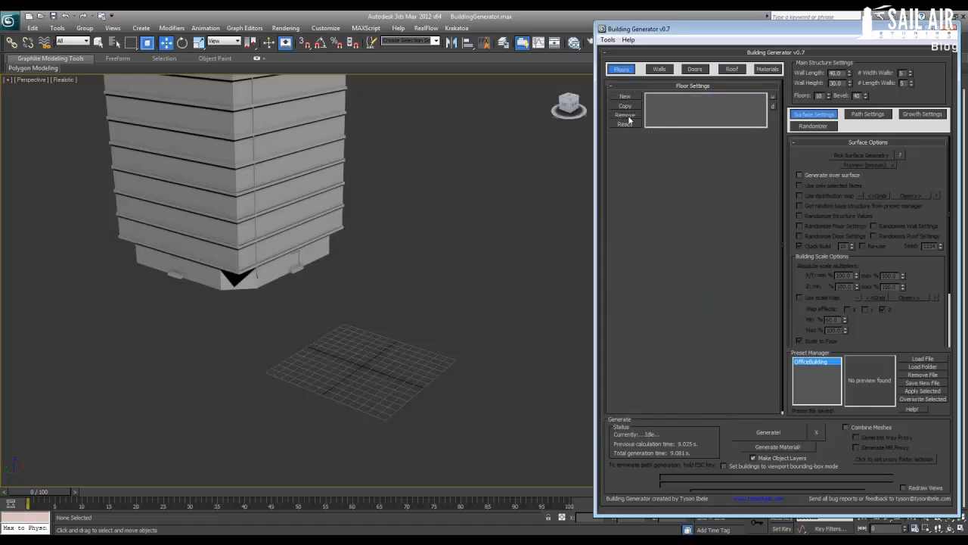
left_click(629, 97)
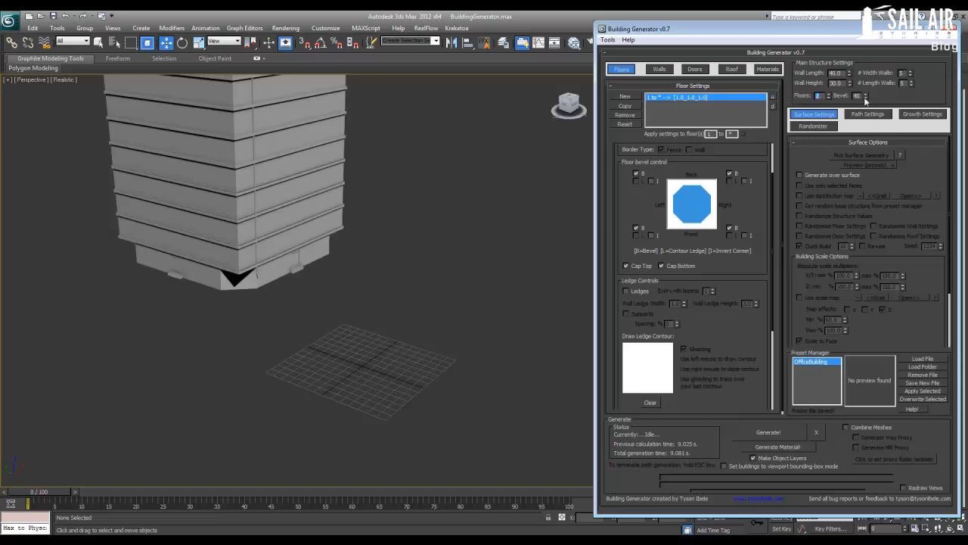
Remove the back-left corner bevel and invert the front-right corner of the floor plan, keeping the other two corners beveled
left_click(730, 229)
left_click(637, 228)
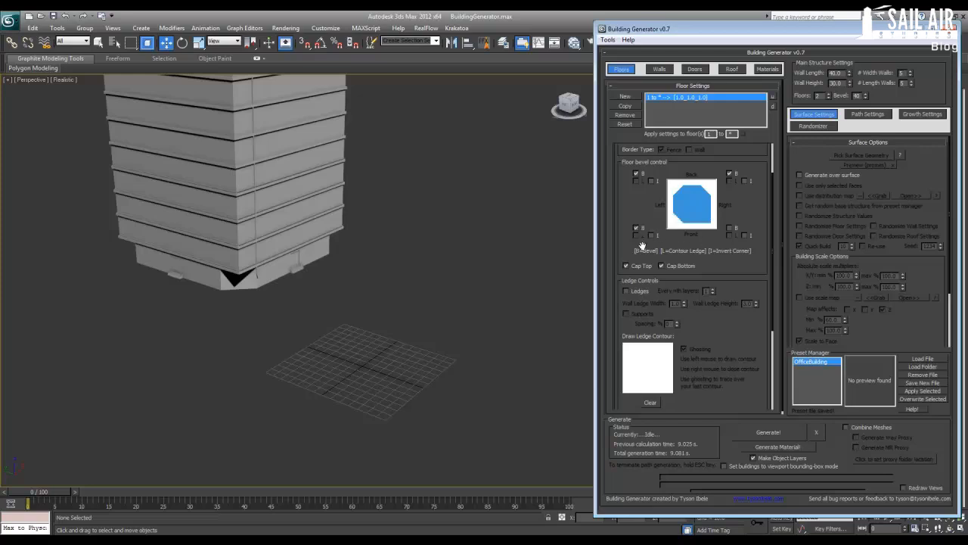
left_click(649, 183)
left_click(745, 235)
left_click(651, 235)
left_click(651, 235)
left_click(636, 227)
Generate the two-floor building, frame it in the perspective view and turn on edged faces
left_click(770, 432)
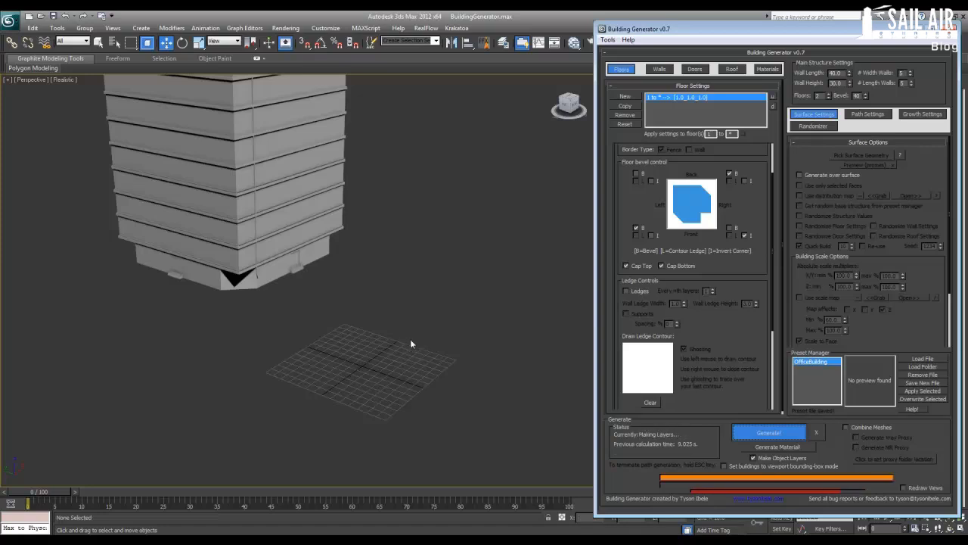
left_click(351, 327)
scroll(447, 362, "up", 5)
key("z")
mouse_move(447, 361)
middle_mouse_down("alt")
mouse_move(409, 371)
mouse_move(332, 348)
mouse_move(347, 356)
mouse_move(430, 347)
mouse_move(356, 386)
middle_mouse_up("alt")
key("F4")
scroll(332, 347, "up", 3)
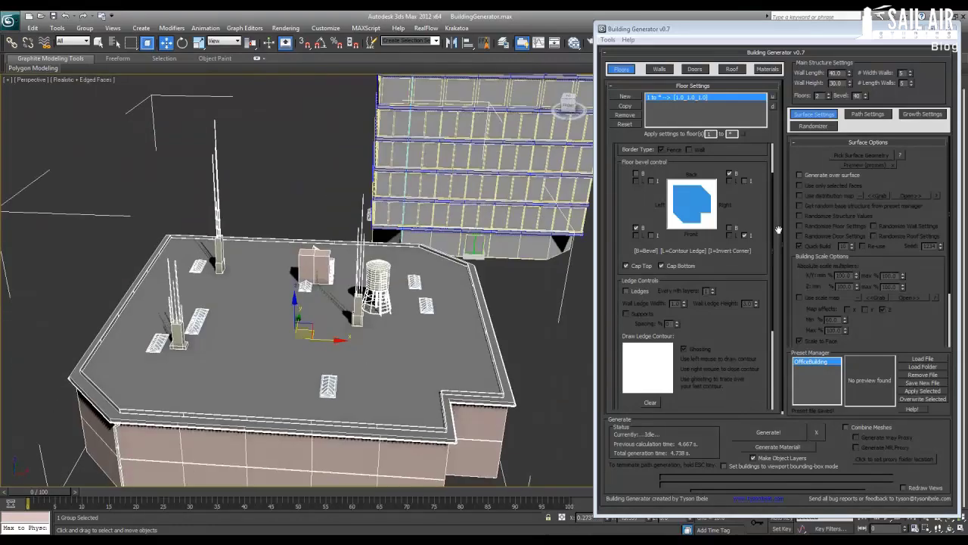
Set the width and length wall counts to 2 and the wall length to 30, replacing the building with a newly generated one
left_click_drag(906, 74, 890, 75)
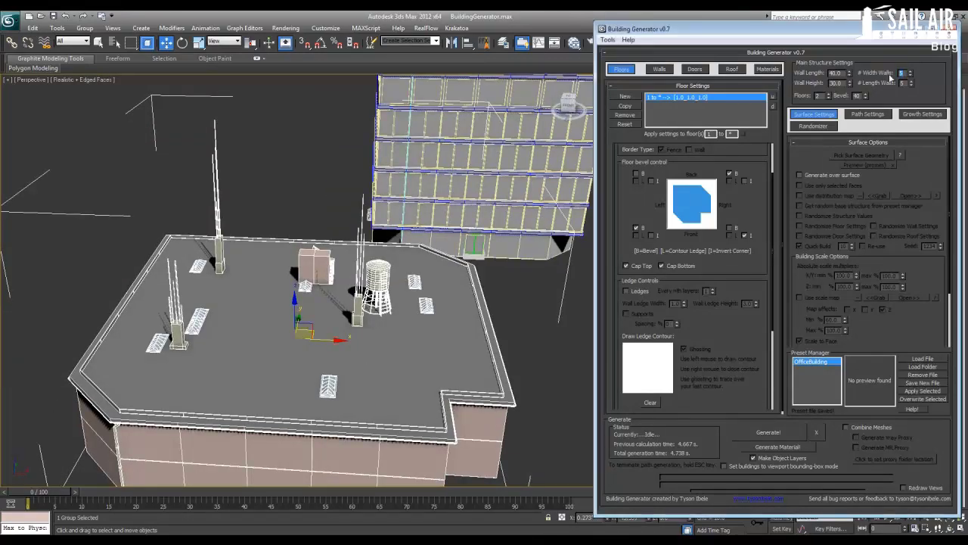
type("2")
key("Tab")
type("3")
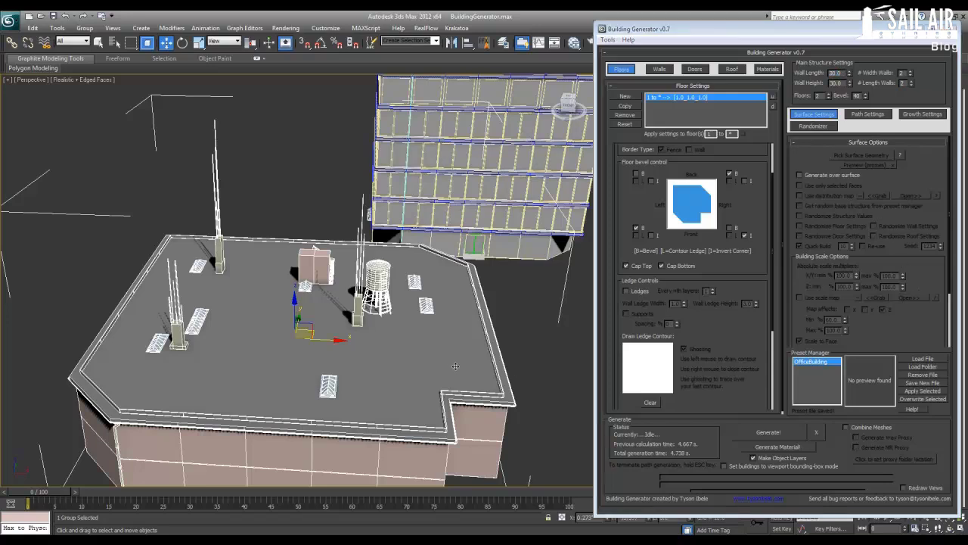
key("Delete")
left_click(767, 435)
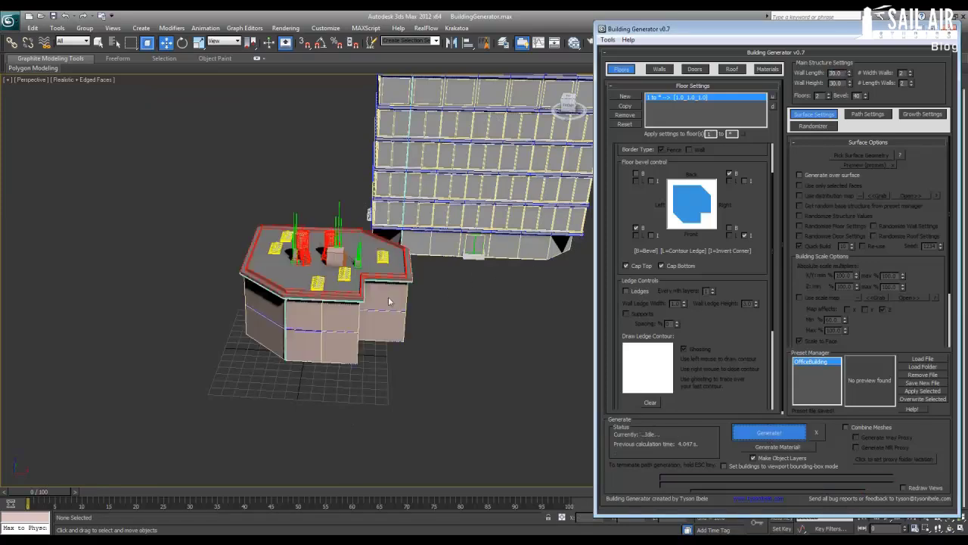
Set the number of floors to 1, clear the existing small building and generate it again
left_click(388, 297)
scroll(388, 296, "up", 3)
middle_click_drag(322, 300, 403, 291, "alt")
scroll(357, 323, "up", 2)
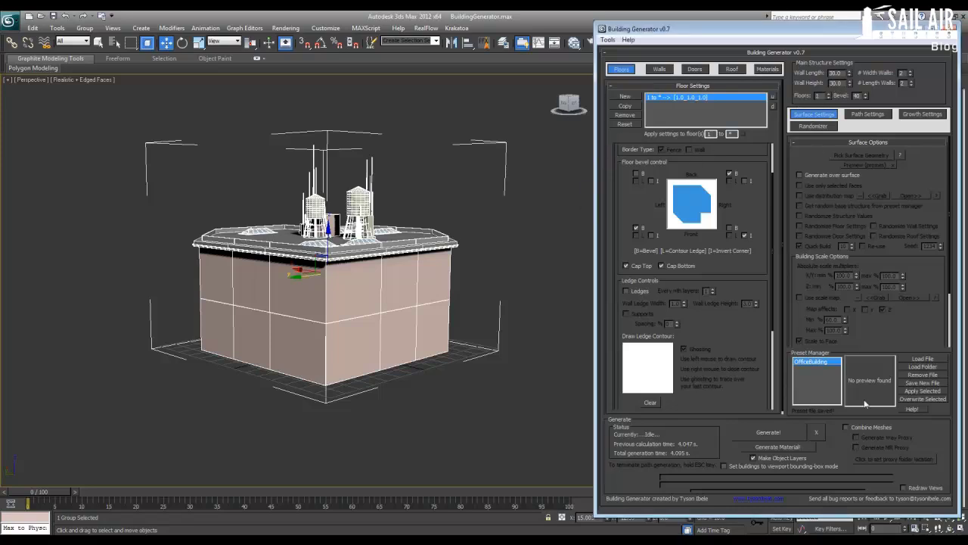
left_click(815, 431)
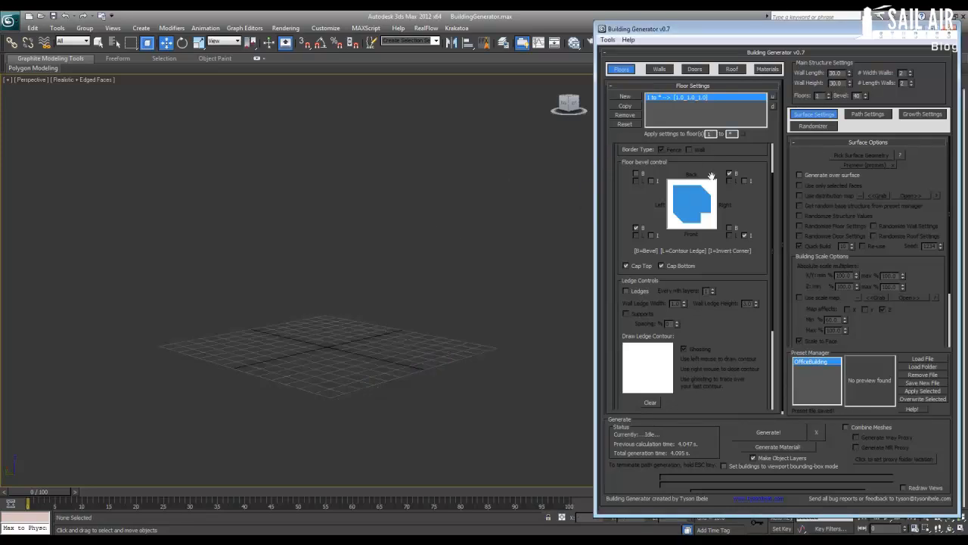
left_click(779, 431)
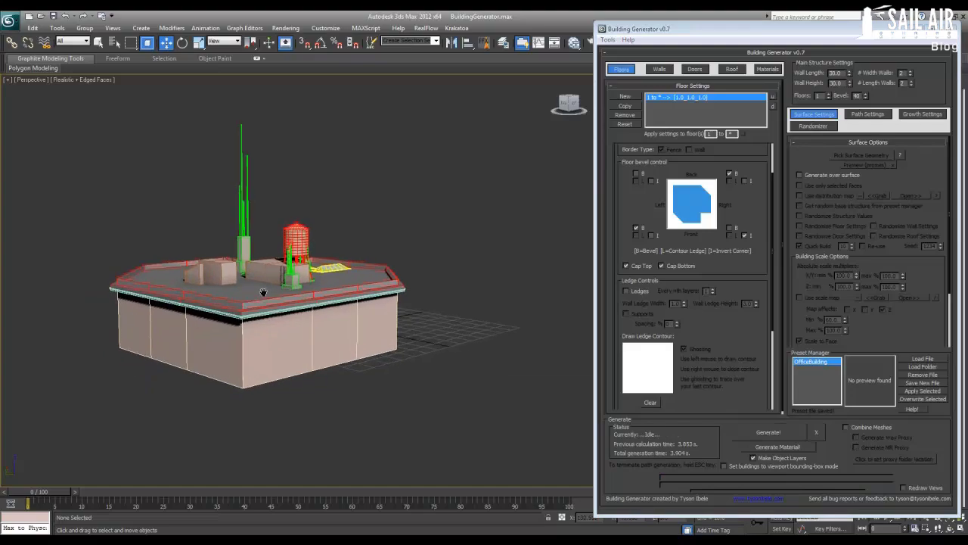
middle_click_drag(337, 312, 458, 344, "alt")
middle_click_drag(257, 316, 287, 322)
scroll(309, 317, "up", 2)
Create and preview a new wall setting, applying it to floor 1 only with Quick Build set to 1
left_click(660, 69)
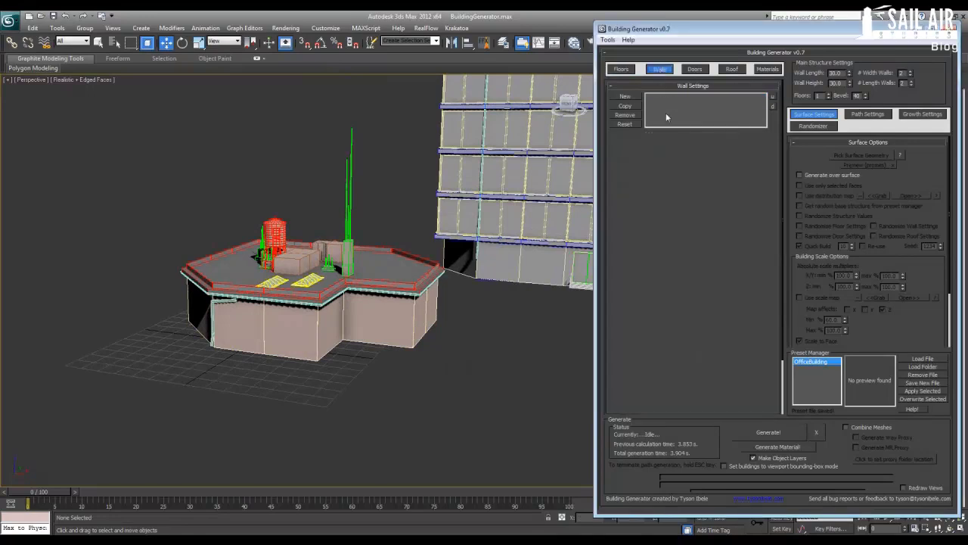
left_click(625, 97)
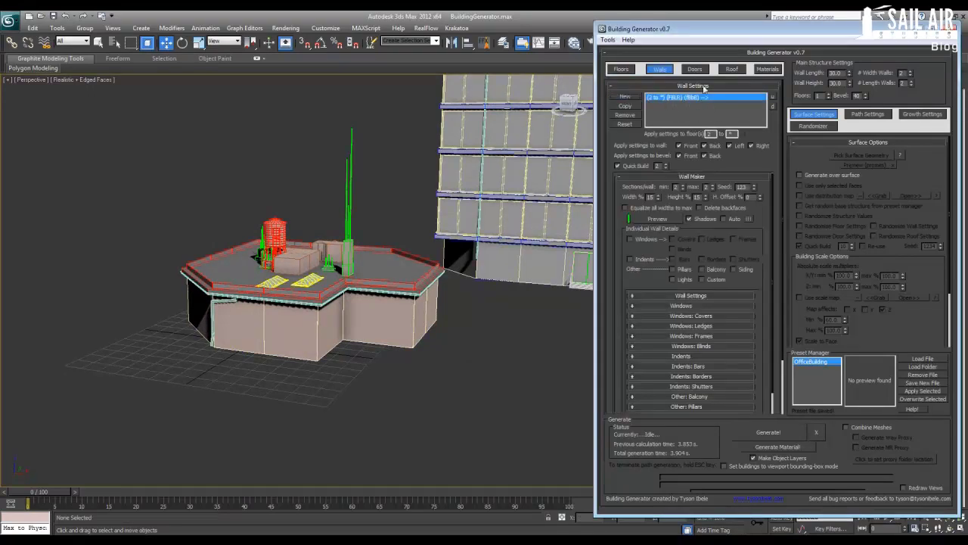
left_click(655, 219)
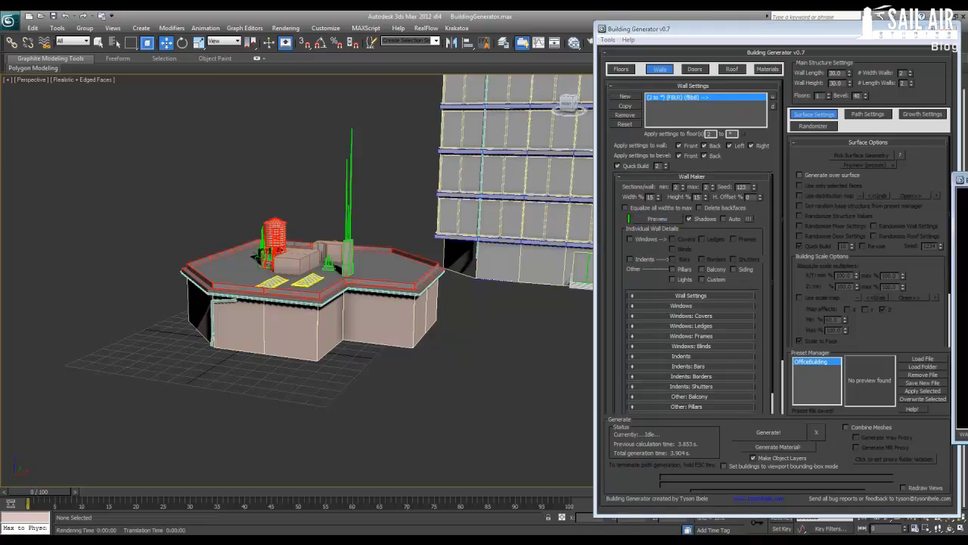
left_click(666, 166)
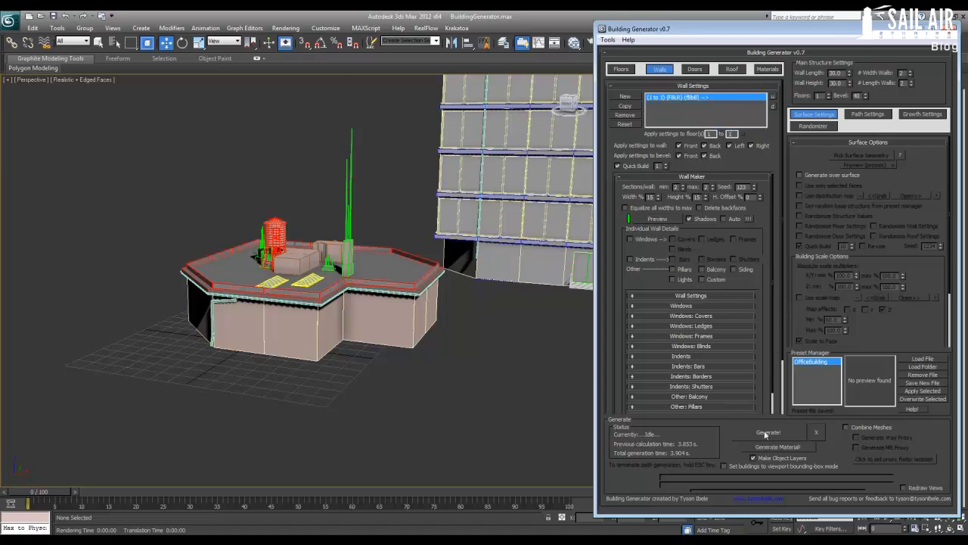
Delete the one-floor building and regenerate it with the new wall setting
left_click(288, 295)
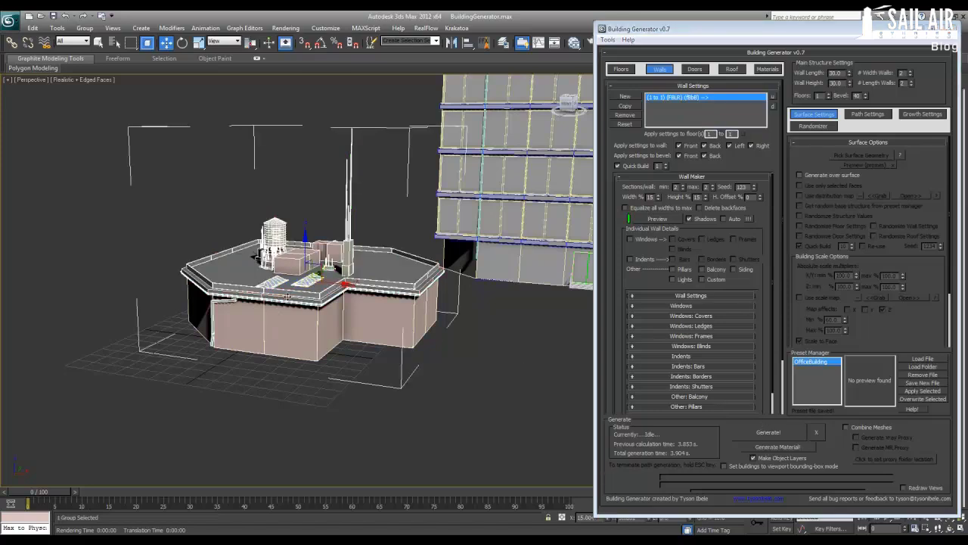
key("Delete")
left_click(770, 431)
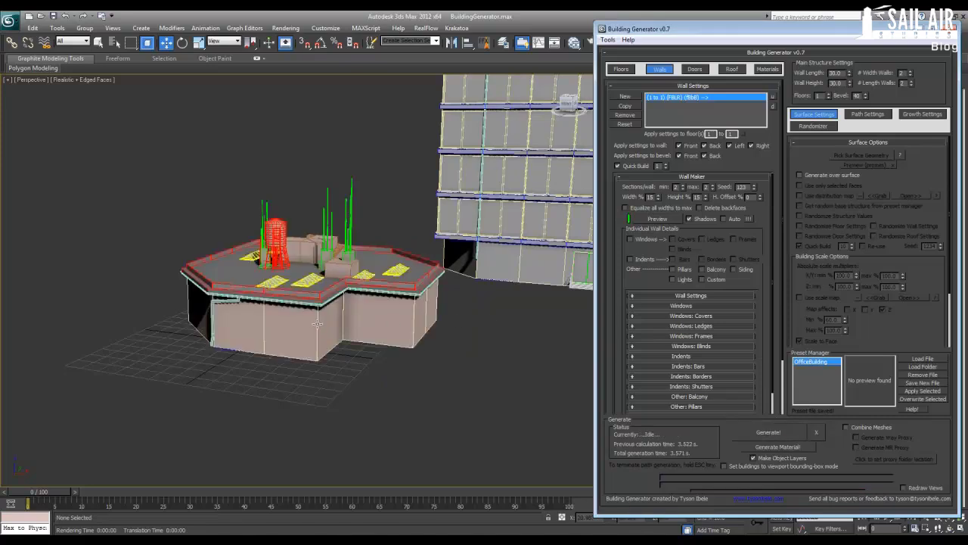
middle_click_drag(316, 322, 315, 328)
scroll(315, 328, "up", 3)
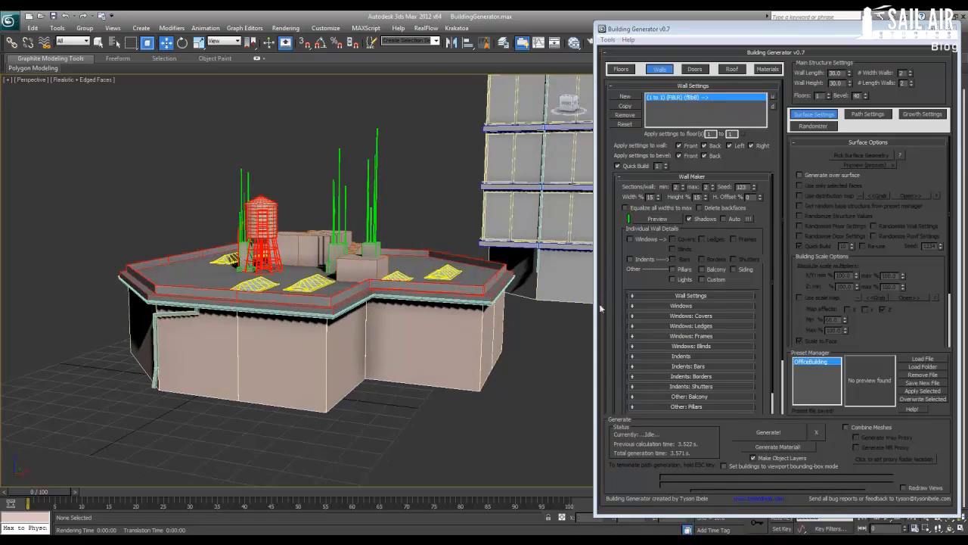
Enable Windows and Ledges for the new wall setting and preview the wall
left_click(635, 238)
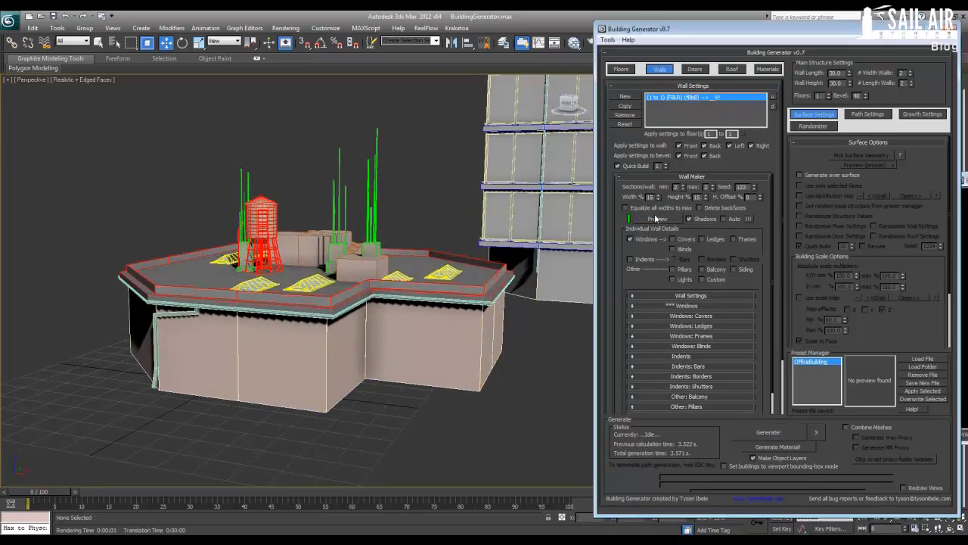
left_click(703, 239)
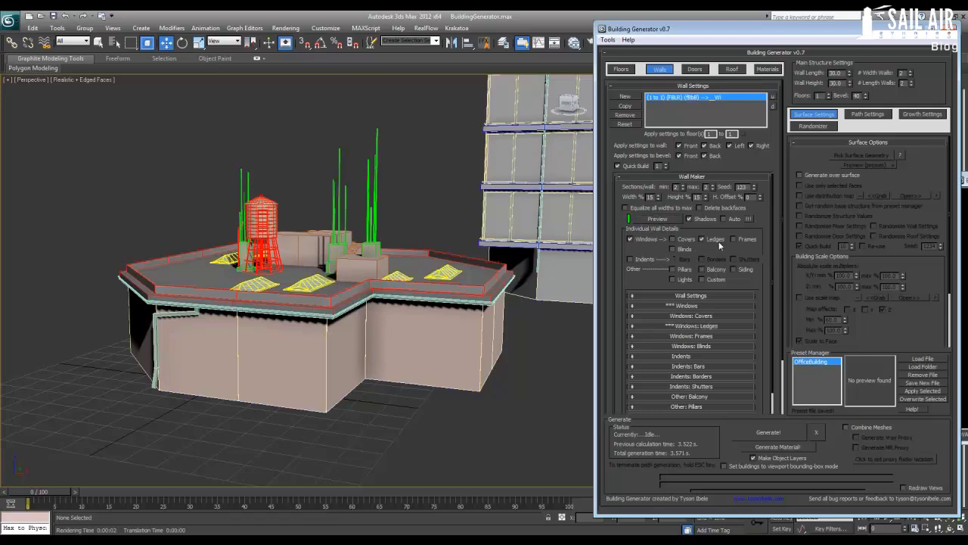
left_click(657, 219)
left_click_drag(656, 182, 376, 75)
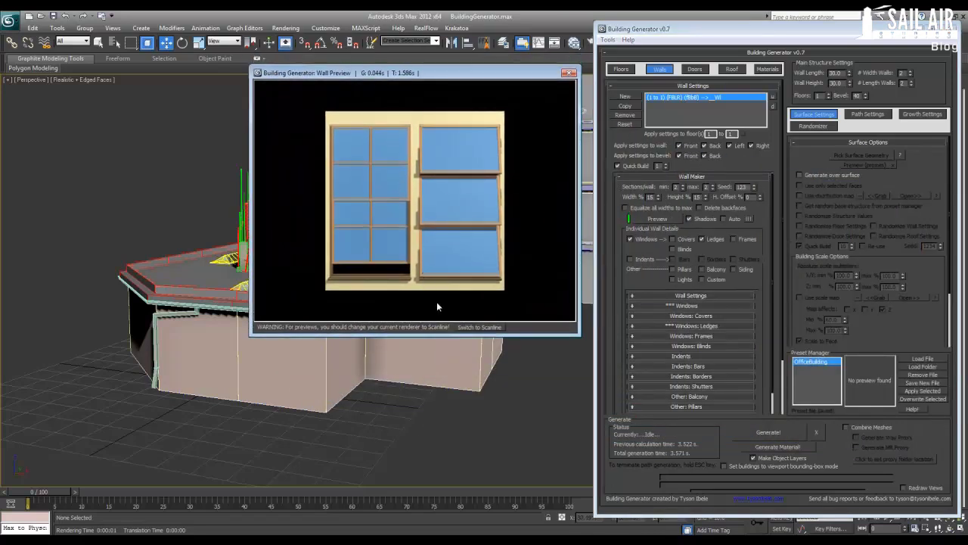
Switch the current renderer to Scanline for wall previews and check the renderer assignment in Render Setup
left_click(484, 330)
left_click(285, 28)
left_click(302, 51)
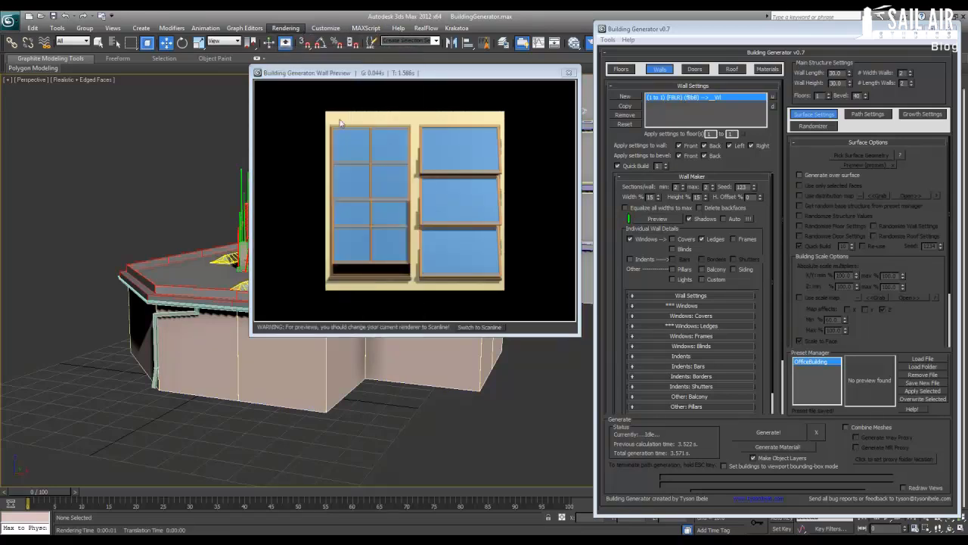
scroll(657, 140, "down", 6)
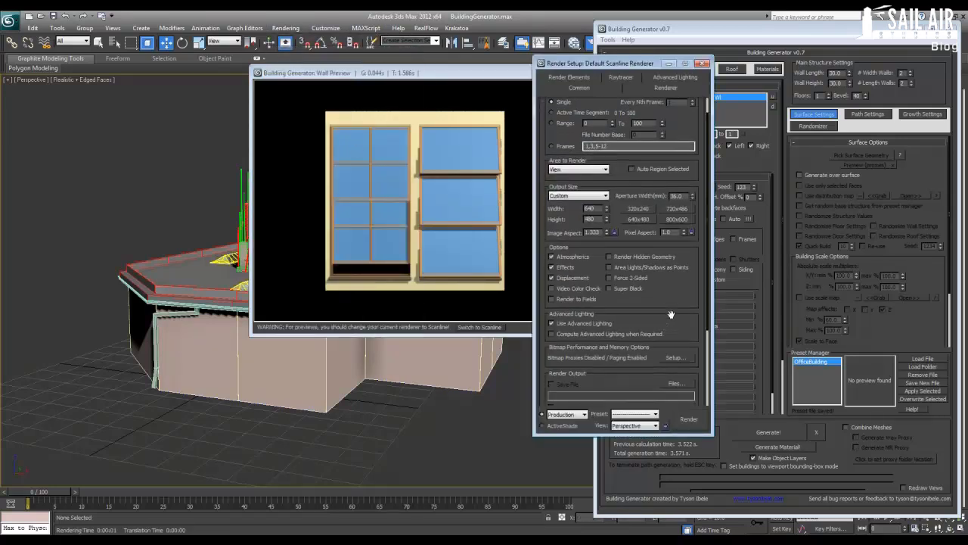
left_click(662, 397)
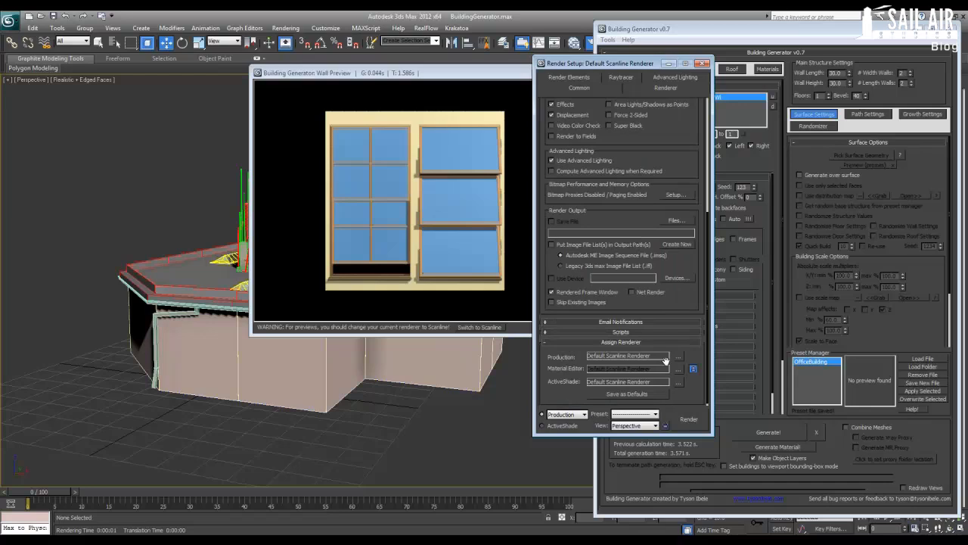
left_click(702, 65)
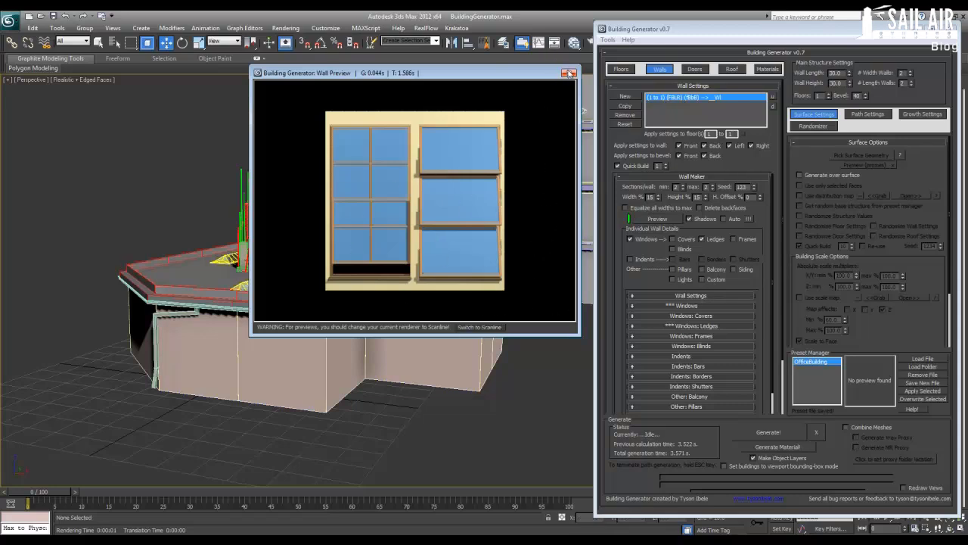
left_click(569, 72)
Add window covers, blinds, pillars, siding and indents with shutters to the wall setting and preview it
left_click(683, 248)
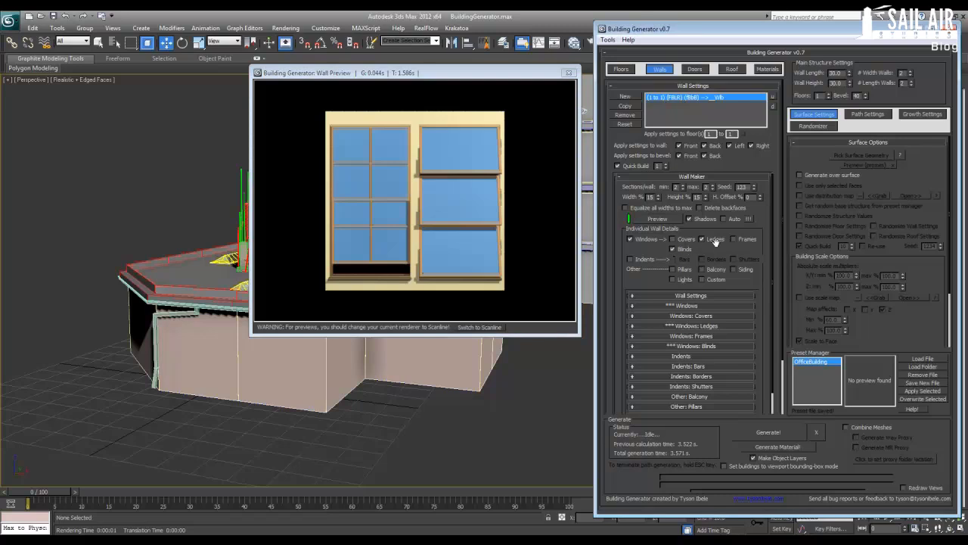
left_click(681, 239)
left_click(673, 270)
left_click(650, 259)
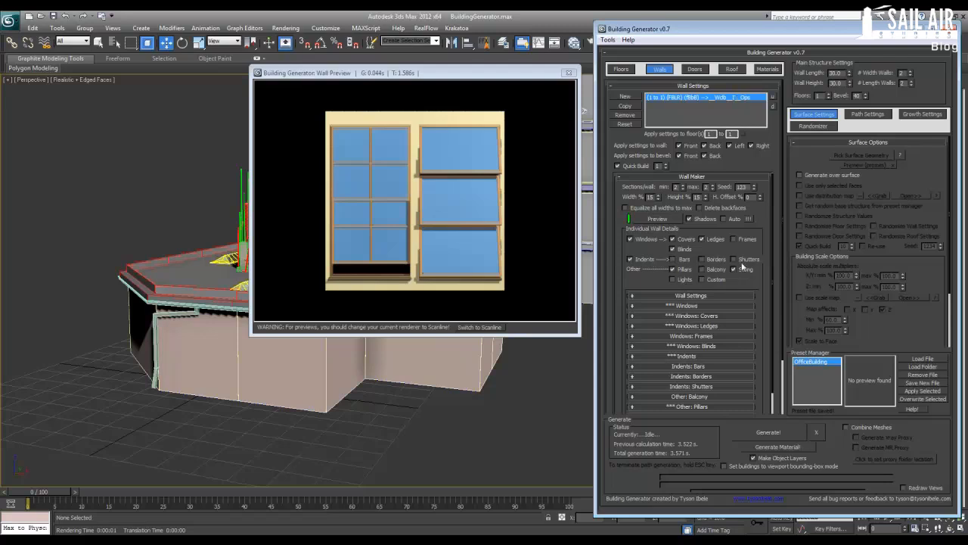
left_click(740, 259)
left_click(655, 220)
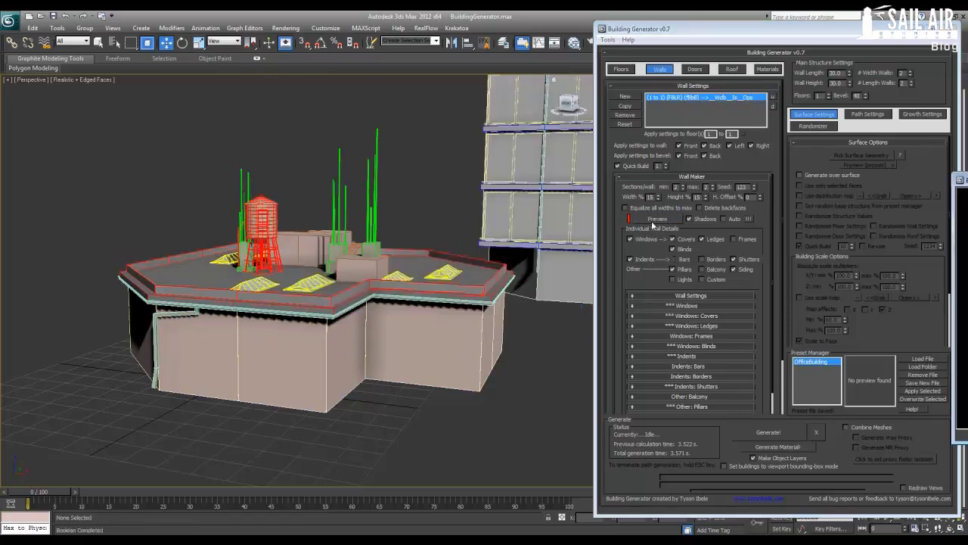
left_click_drag(905, 176, 328, 123)
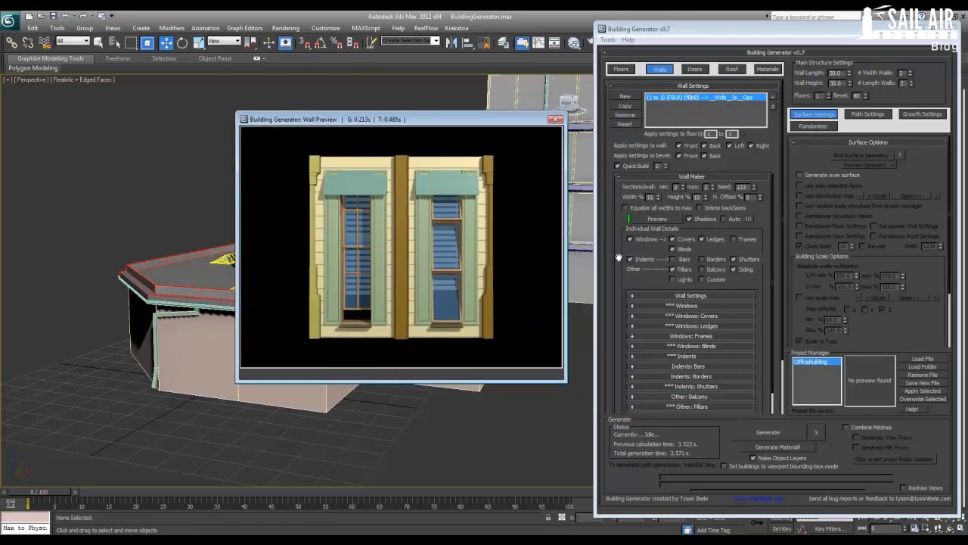
Remove the window covers and shutters while keeping pillars, siding and blinds, and preview the wall again
left_click(672, 269)
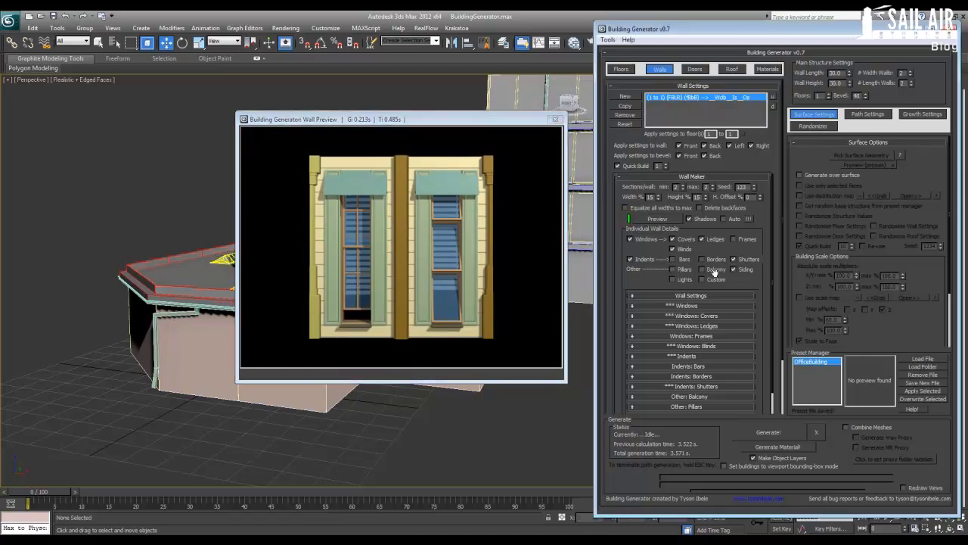
left_click(745, 261)
left_click(673, 238)
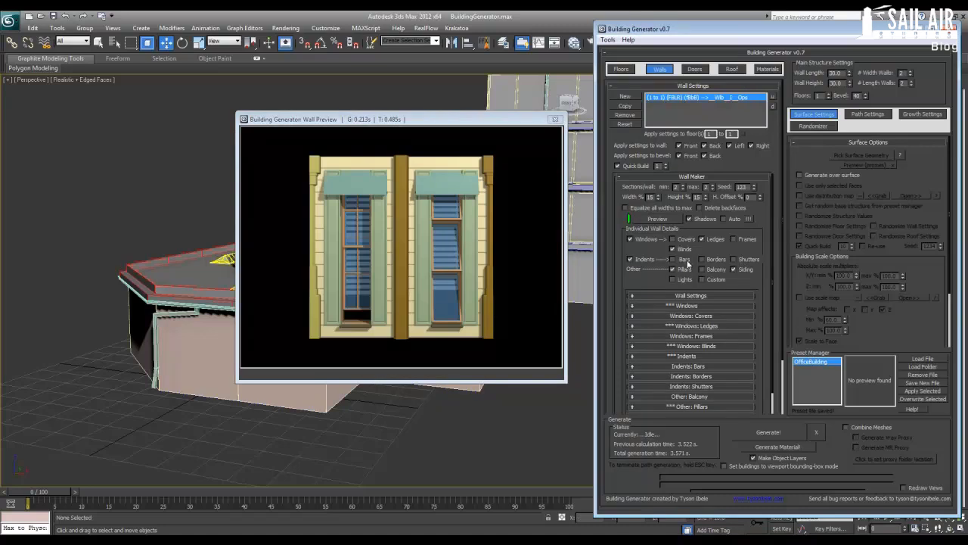
left_click(674, 249)
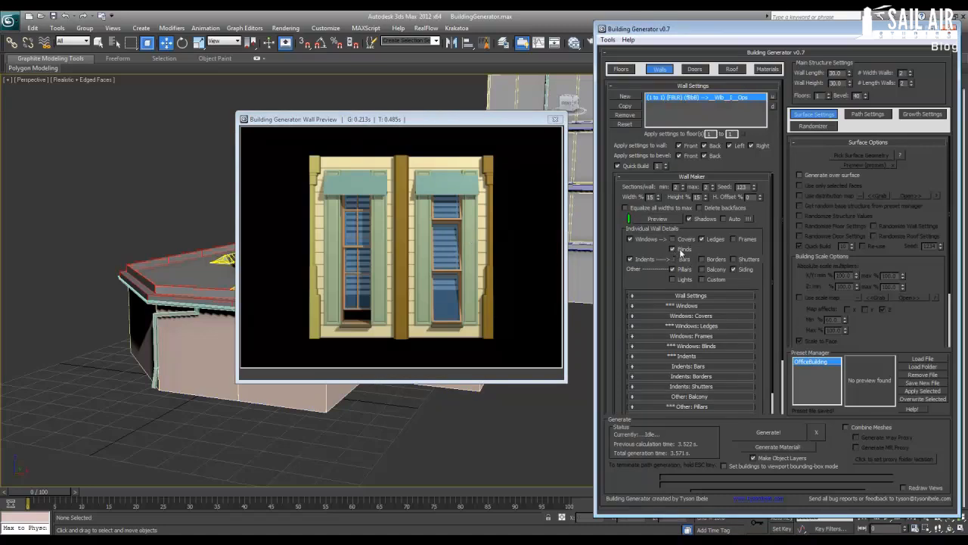
left_click(733, 270)
left_click(673, 248)
left_click(658, 219)
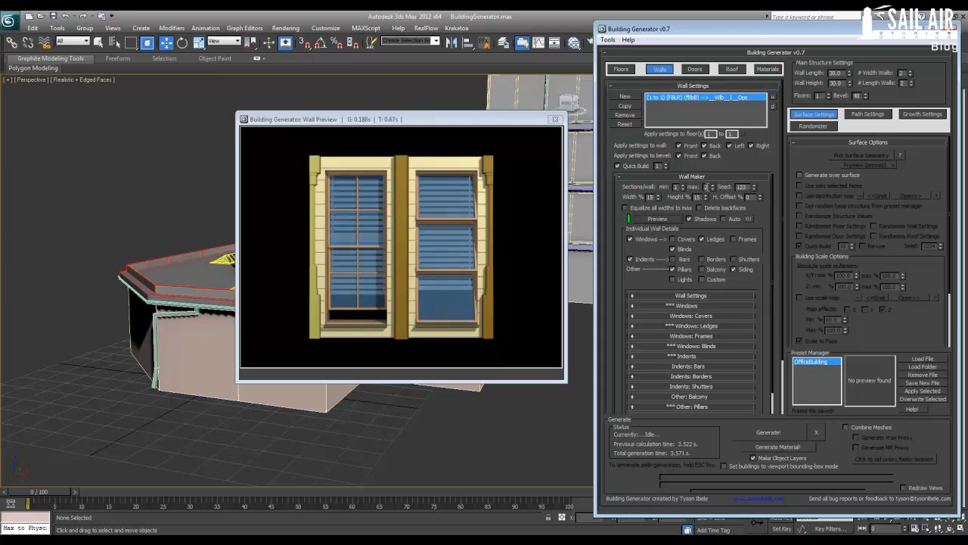
Set the sections per wall to 1 minimum and maximum, give the window ledges rectangular supports, and preview
left_click(711, 189)
left_click(657, 219)
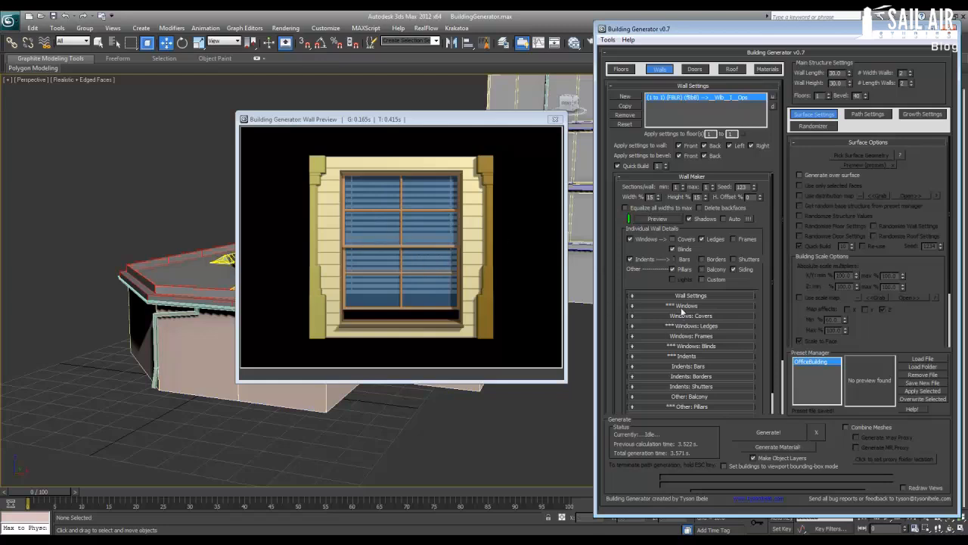
left_click(683, 325)
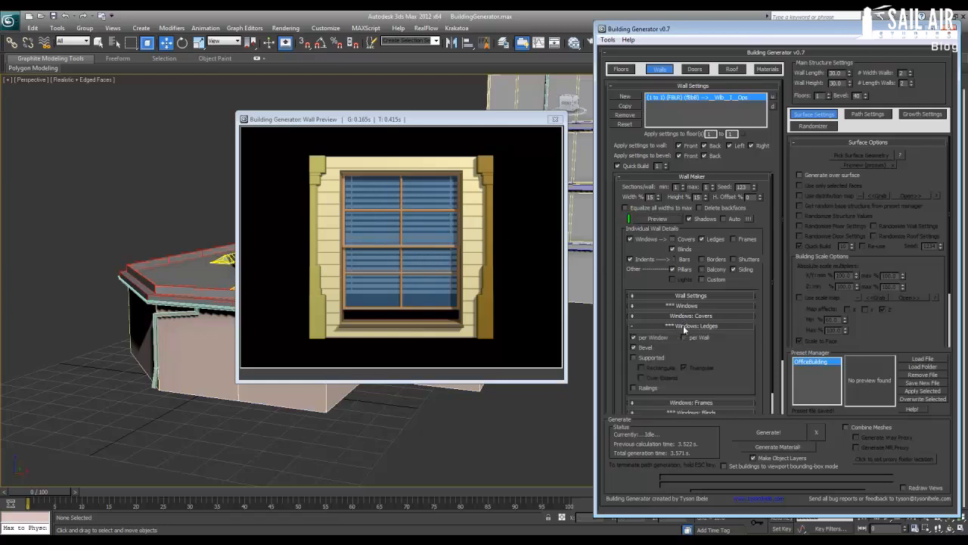
left_click(652, 357)
left_click(658, 368)
left_click(659, 219)
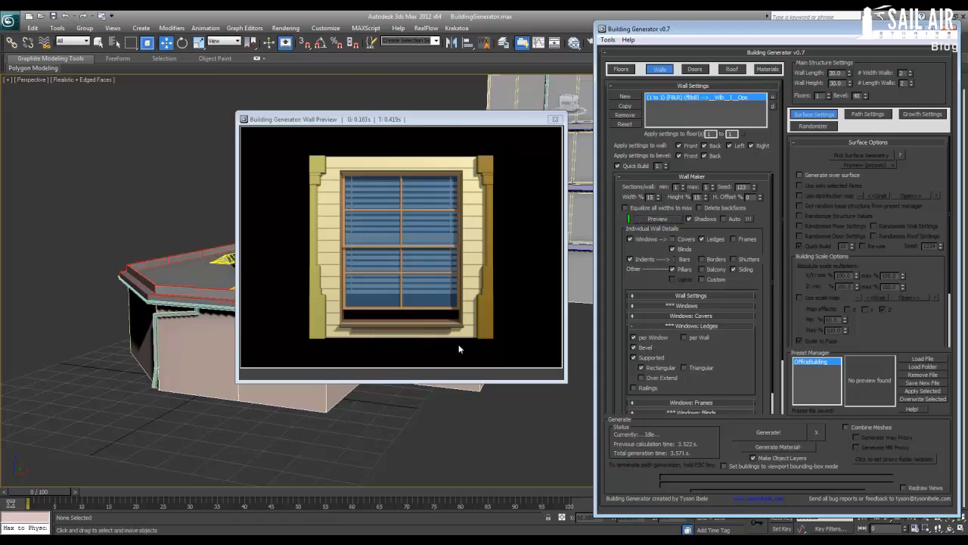
Raise the window blinds' opening range, with a minimum of 90%, and preview the wall
scroll(762, 336, "down", 3)
left_click(718, 309)
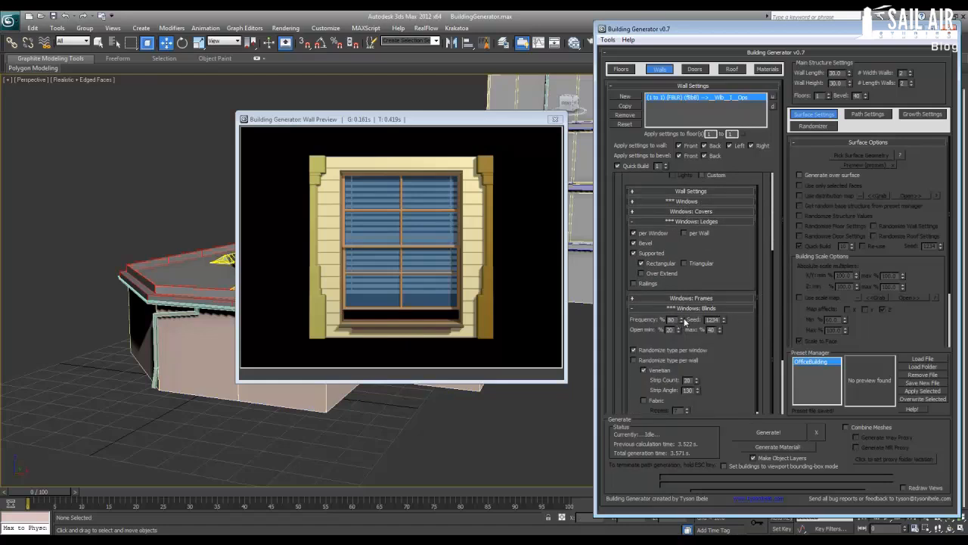
left_click_drag(720, 330, 677, 217)
left_click_drag(666, 182, 658, 250)
left_click(646, 186)
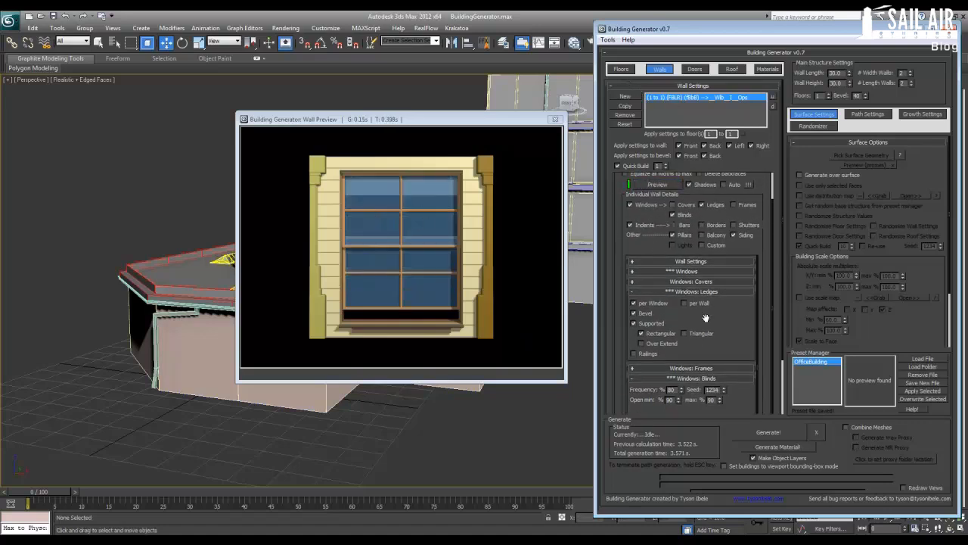
Reset the window blinds' minimum and maximum opening to 0% and preview the wall
left_click_drag(726, 348, 726, 326)
right_click(718, 381)
right_click(721, 377)
left_click(655, 185)
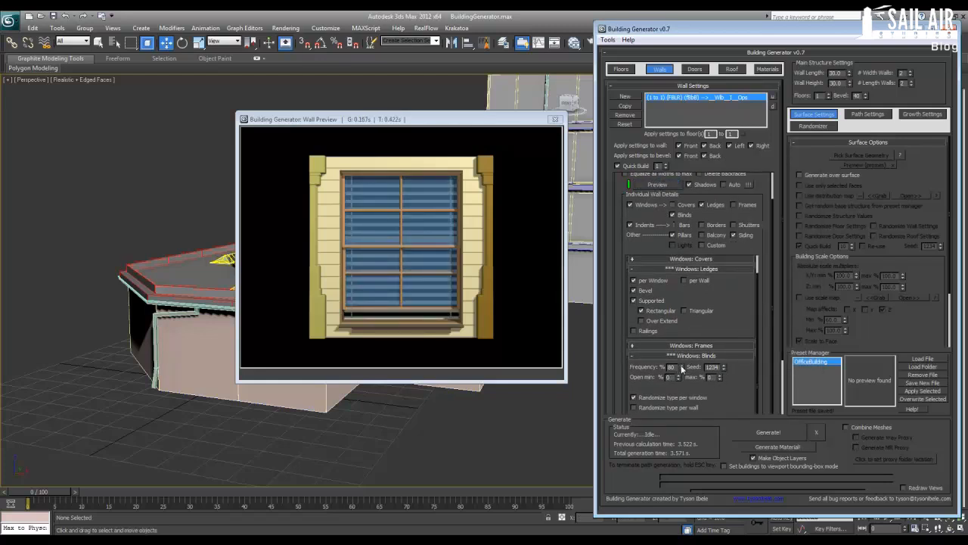
Set the window blinds to 100% frequency with an opening range of 30% to 75%, and preview
left_click_drag(675, 376, 653, 374)
left_click(681, 366)
left_click(666, 187)
left_click(665, 187)
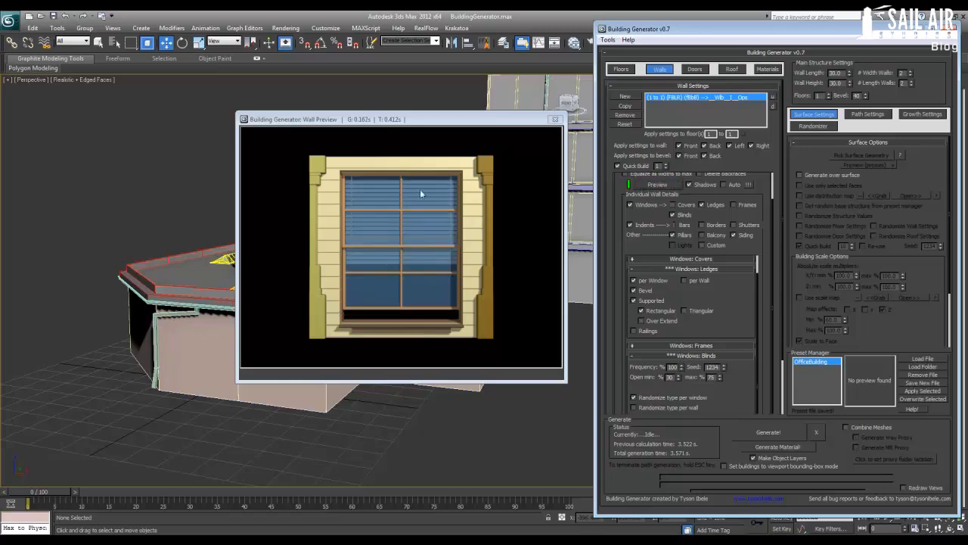
Switch the window blinds' type from Venetian to Fabric and preview the wall
left_click_drag(726, 332, 726, 286)
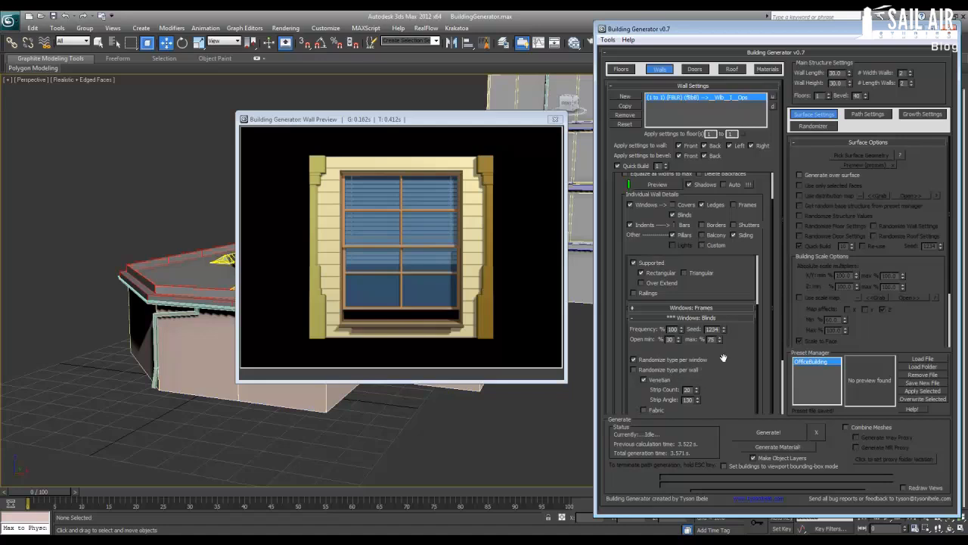
left_click_drag(765, 340, 766, 292)
left_click(655, 361)
left_click(652, 333)
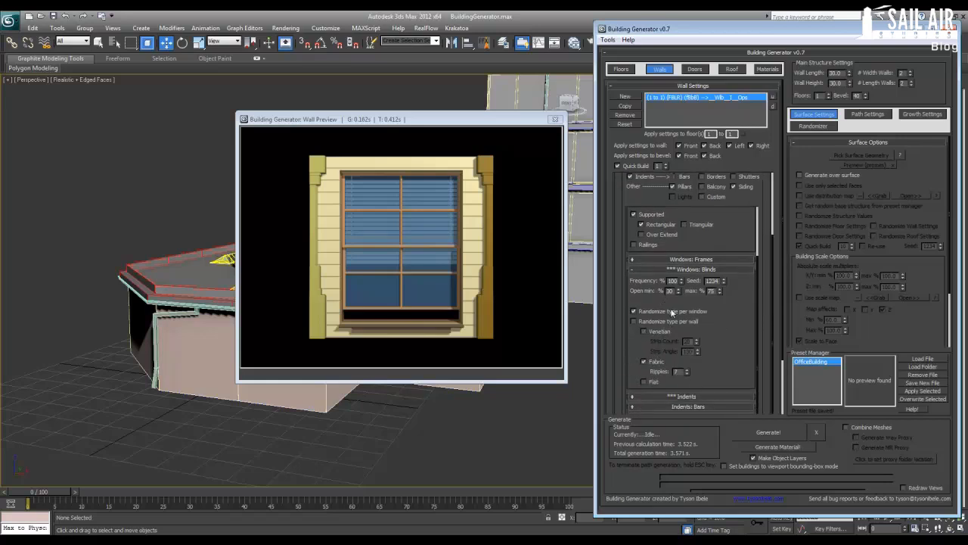
left_click(644, 332)
left_click_drag(650, 198, 650, 309)
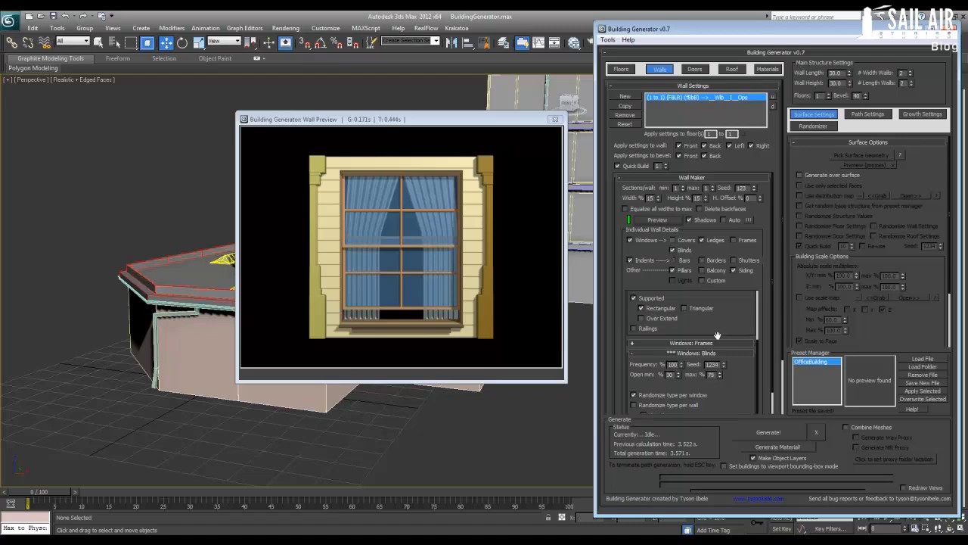
Change the edge pillars to Simple, disable the middle pillars, and preview the wall
left_click_drag(764, 332, 766, 212)
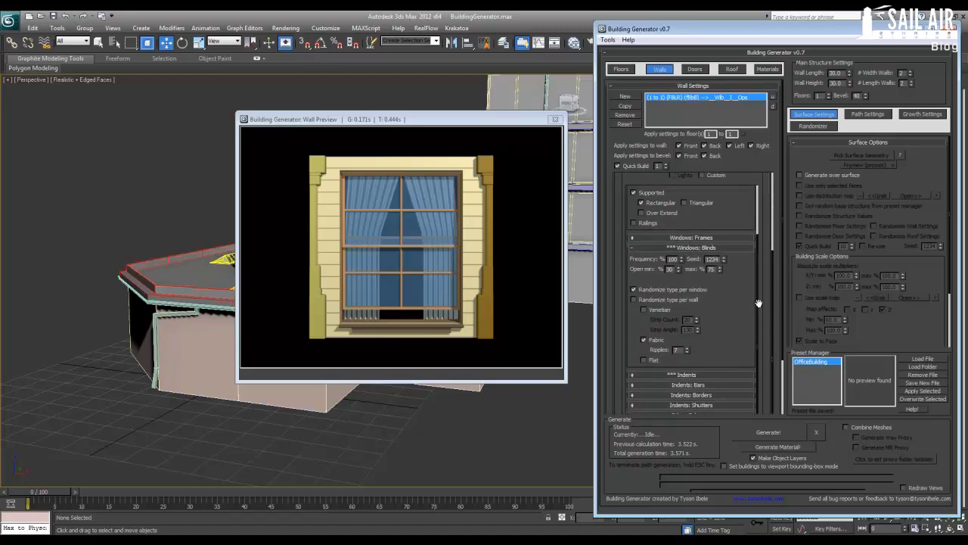
scroll(741, 246, "up", 3)
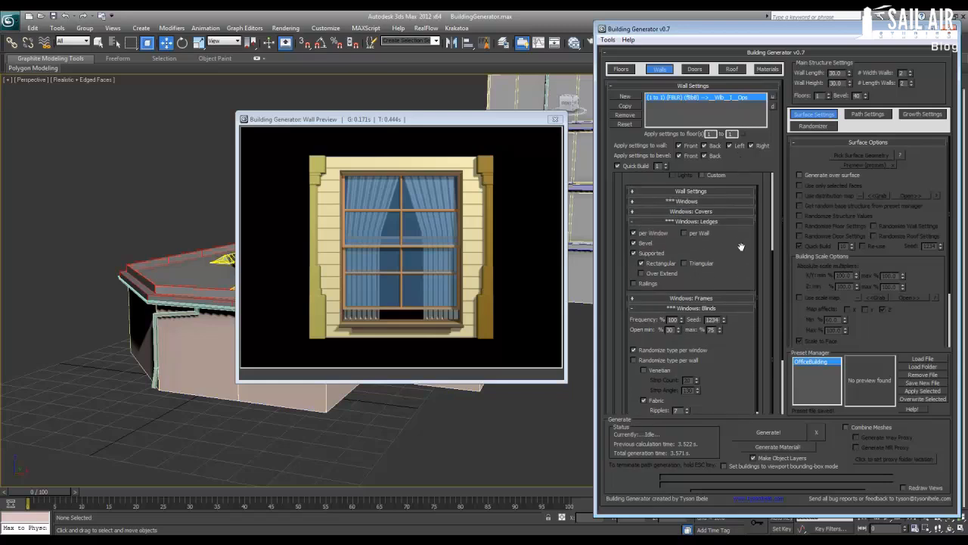
scroll(756, 192, "up", 2)
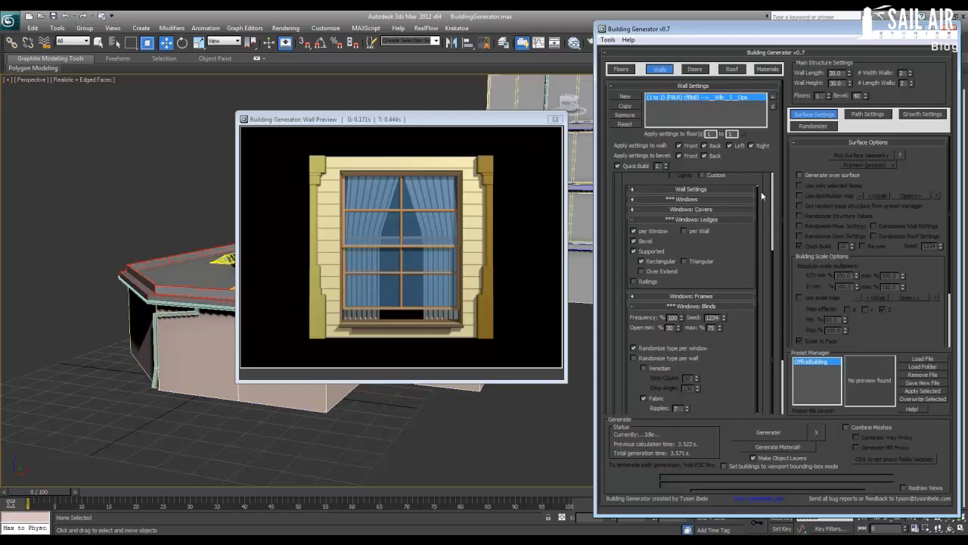
left_click_drag(760, 228, 761, 268)
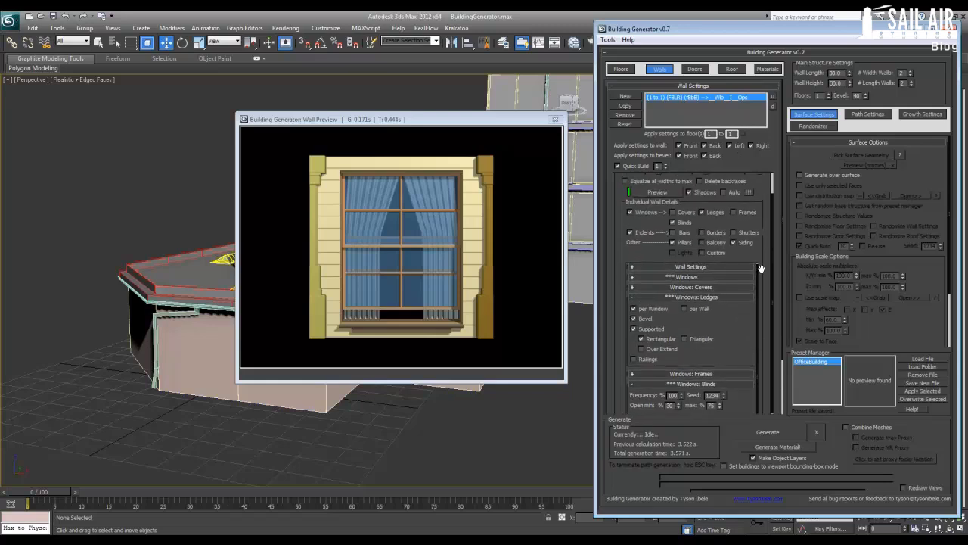
scroll(726, 357, "down", 4)
scroll(727, 356, "down", 2)
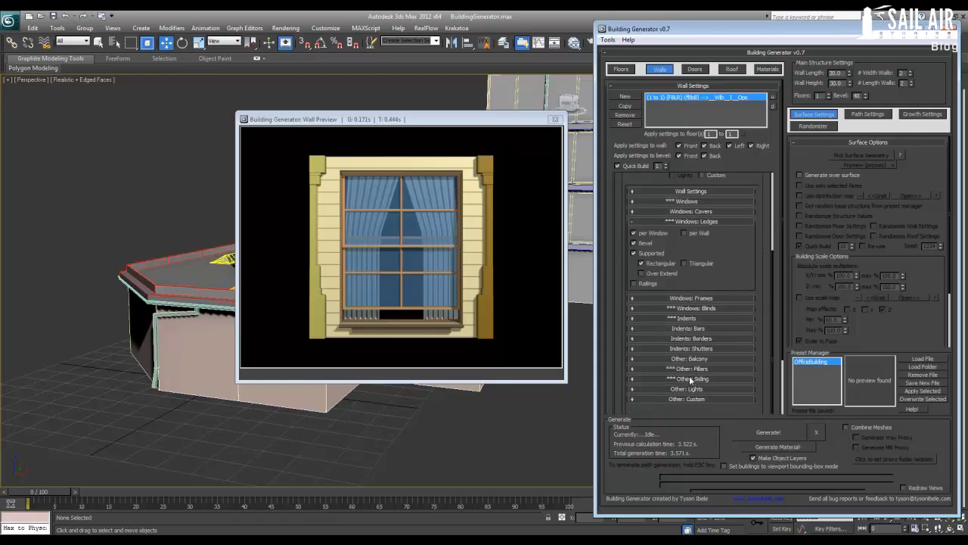
left_click(690, 368)
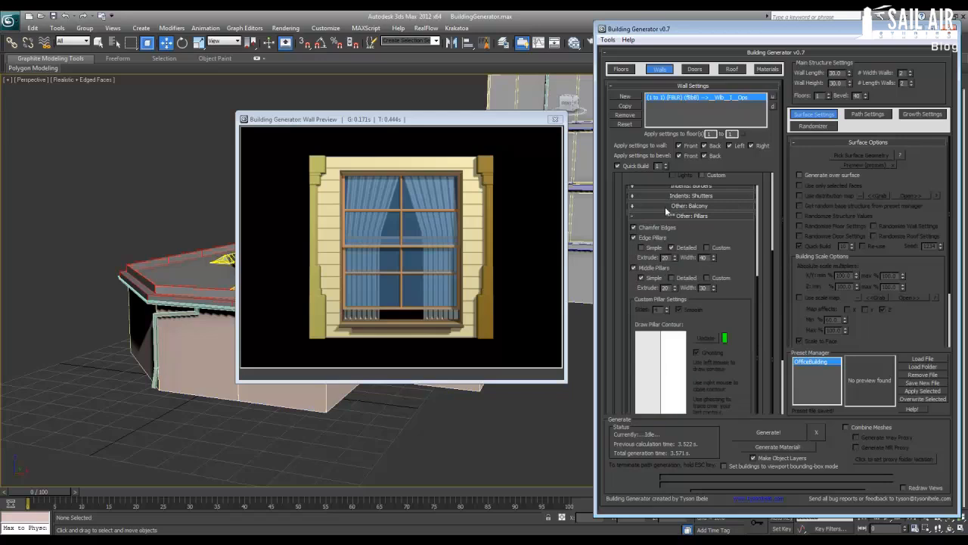
scroll(723, 307, "down", 1)
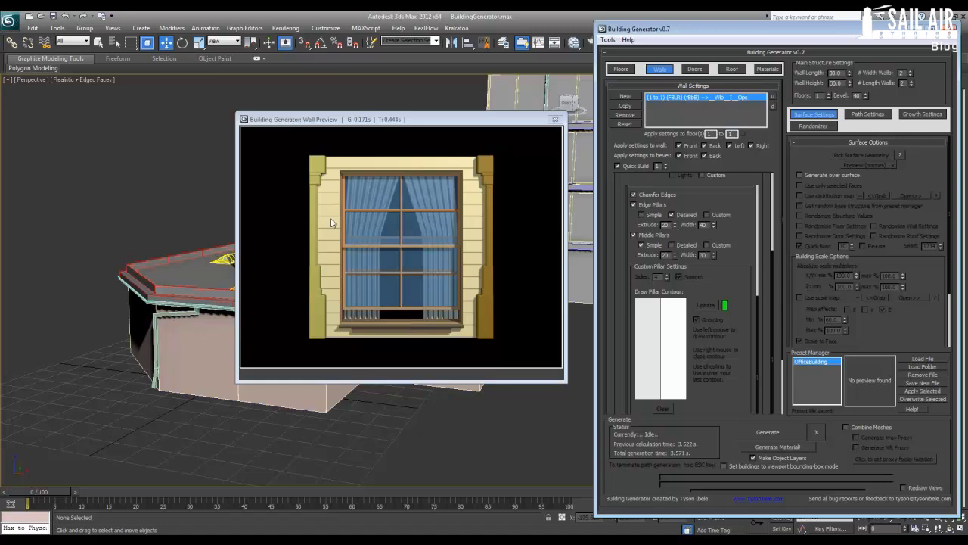
left_click(634, 235)
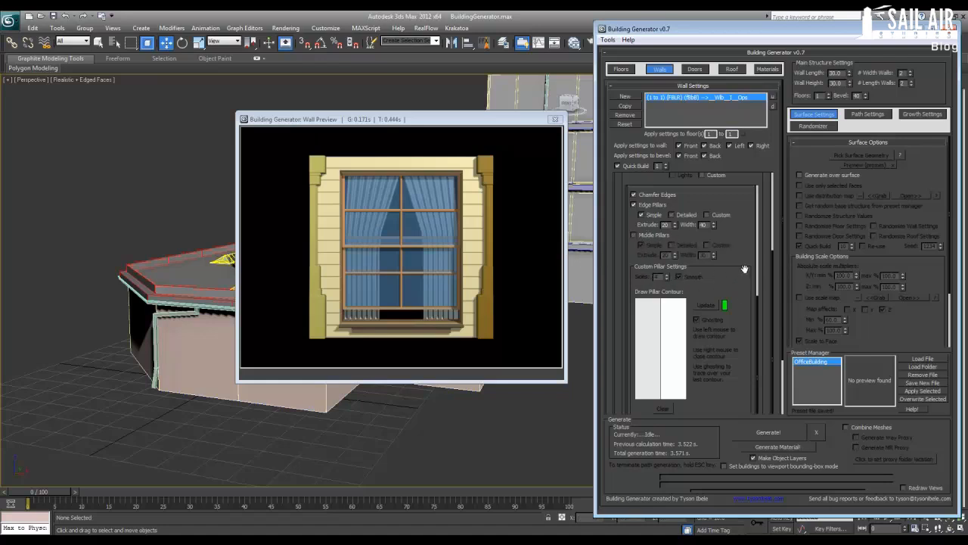
left_click_drag(744, 236, 744, 458)
left_click_drag(746, 390, 743, 178)
left_click_drag(765, 237, 764, 343)
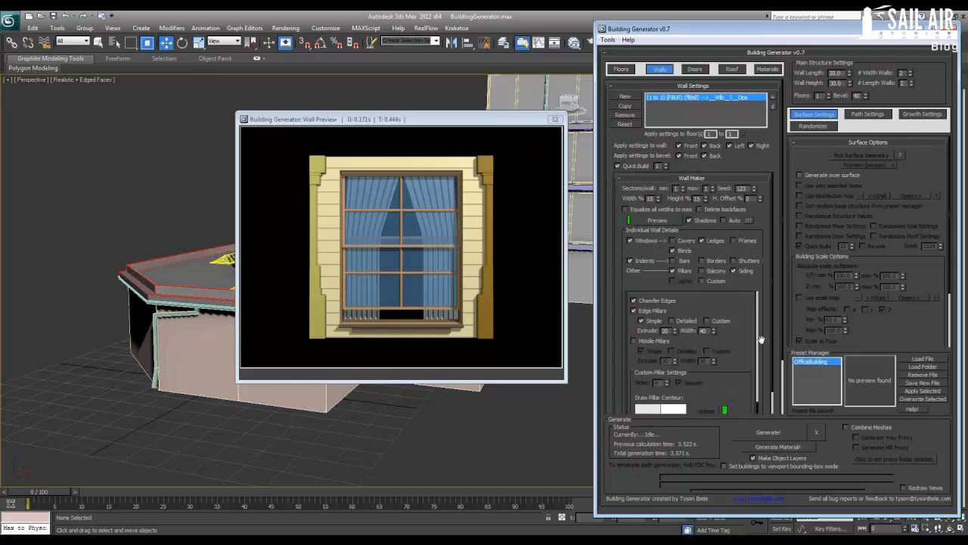
left_click(664, 222)
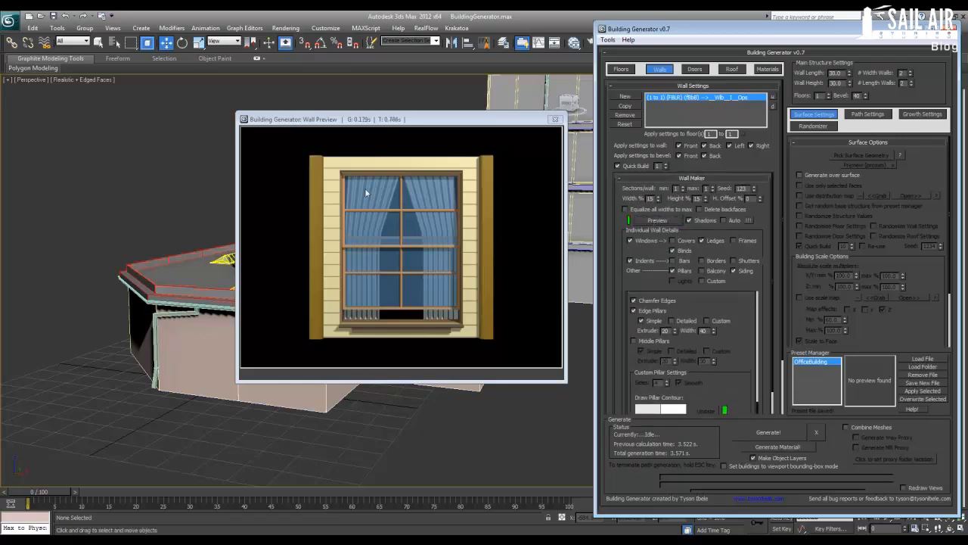
Collapse the pillar settings, open the siding settings, refresh the wall preview, and close it
left_click_drag(766, 327, 762, 153)
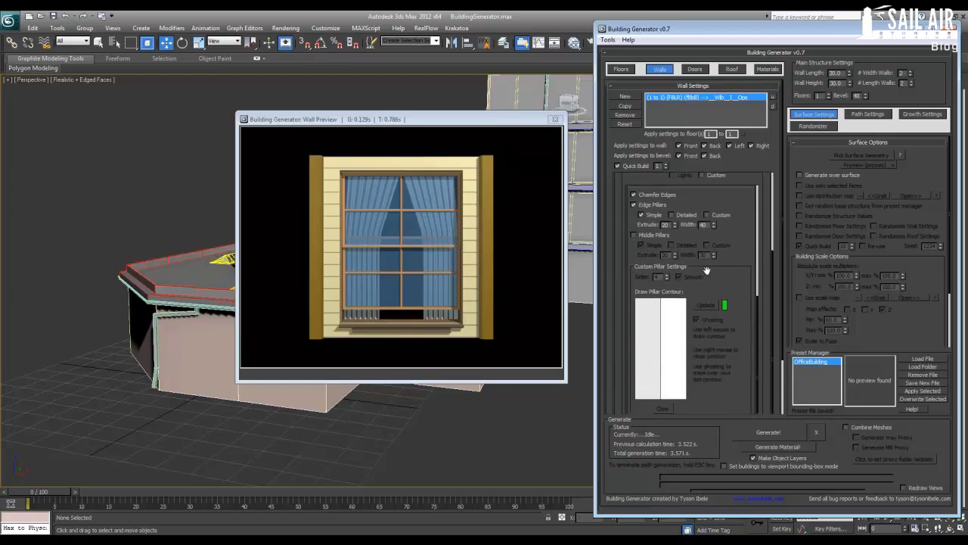
scroll(759, 268, "up", 4)
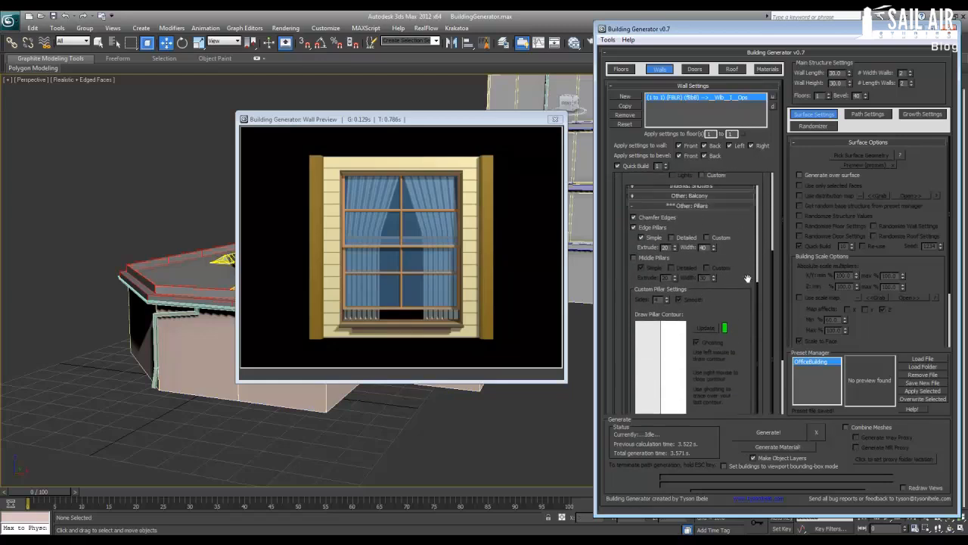
left_click(708, 261)
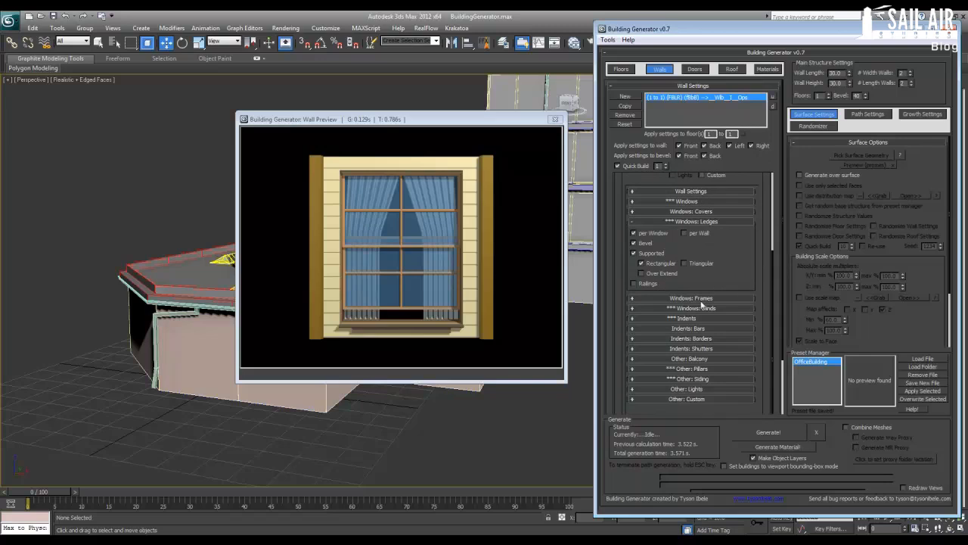
left_click(700, 379)
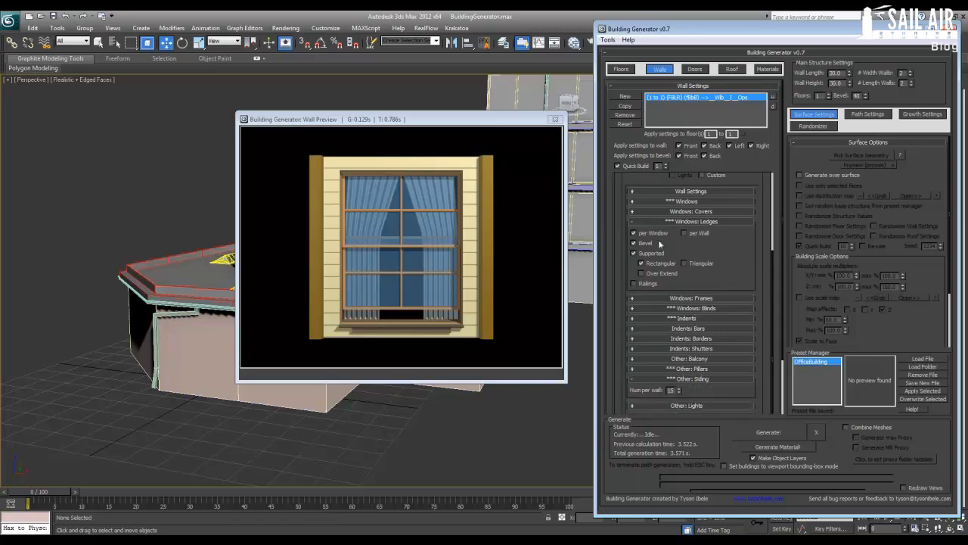
left_click_drag(765, 254, 757, 378)
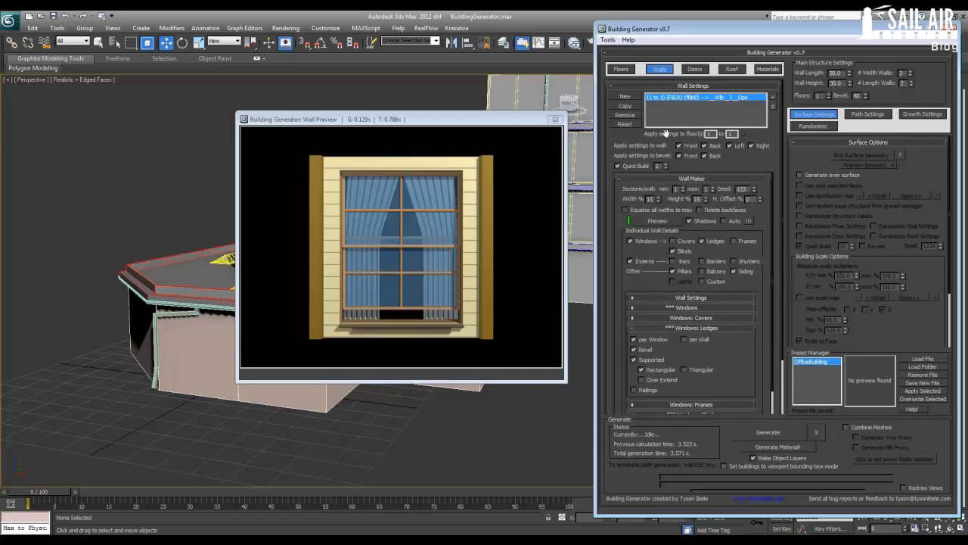
left_click(658, 222)
left_click(555, 118)
Delete the existing one-floor building, regenerate it with the current wall settings, and inspect its windows and pillars
left_click(281, 256)
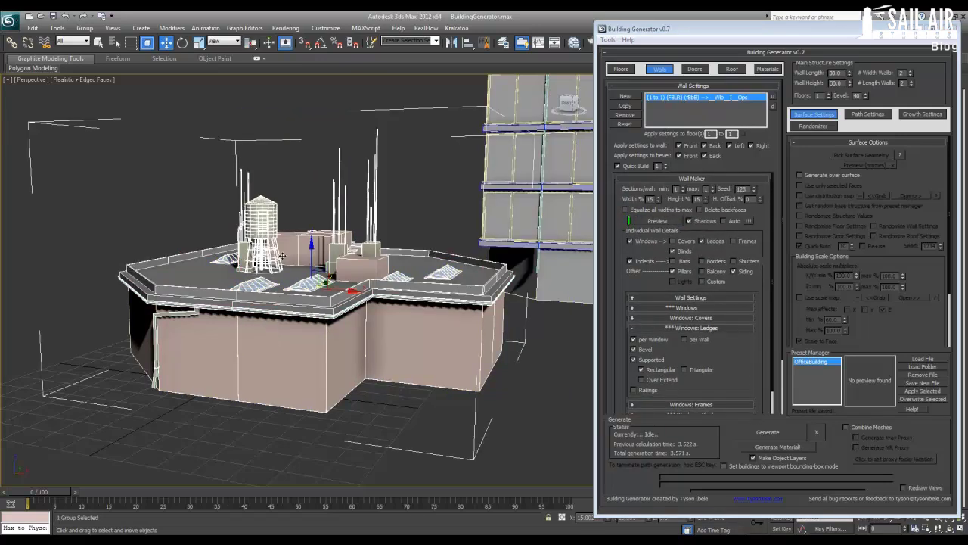
key("Delete")
left_click(768, 432)
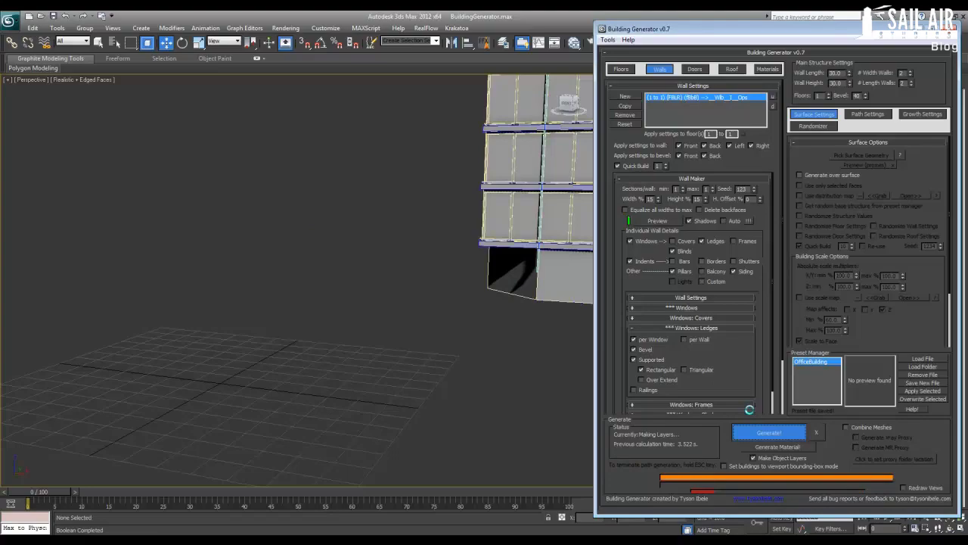
scroll(310, 349, "up", 10)
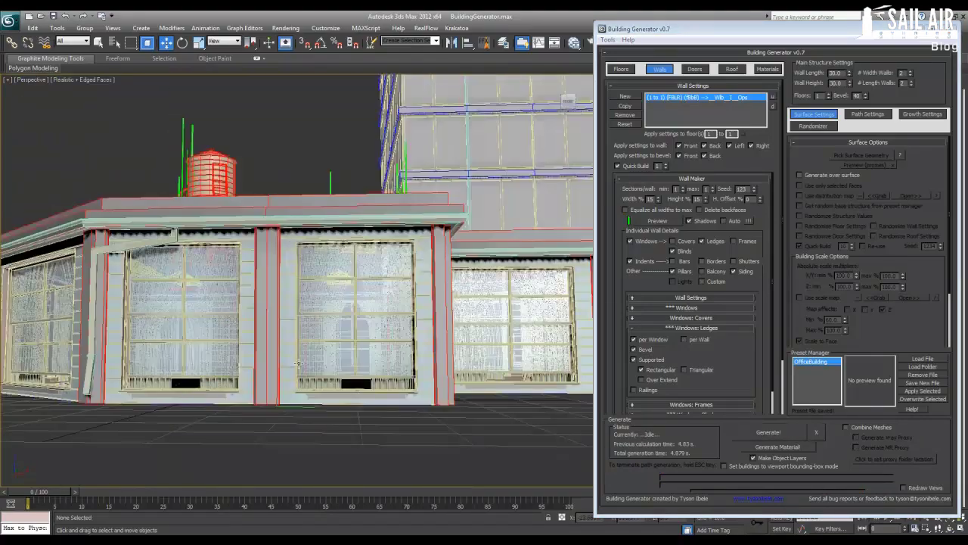
middle_click_drag(298, 364, 638, 289, "alt")
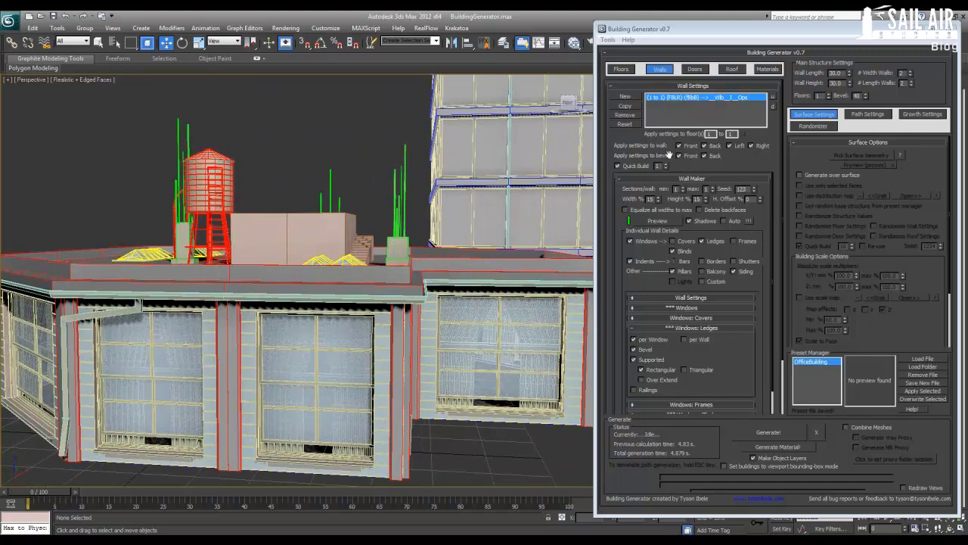
middle_click_drag(518, 214, 290, 297, "alt")
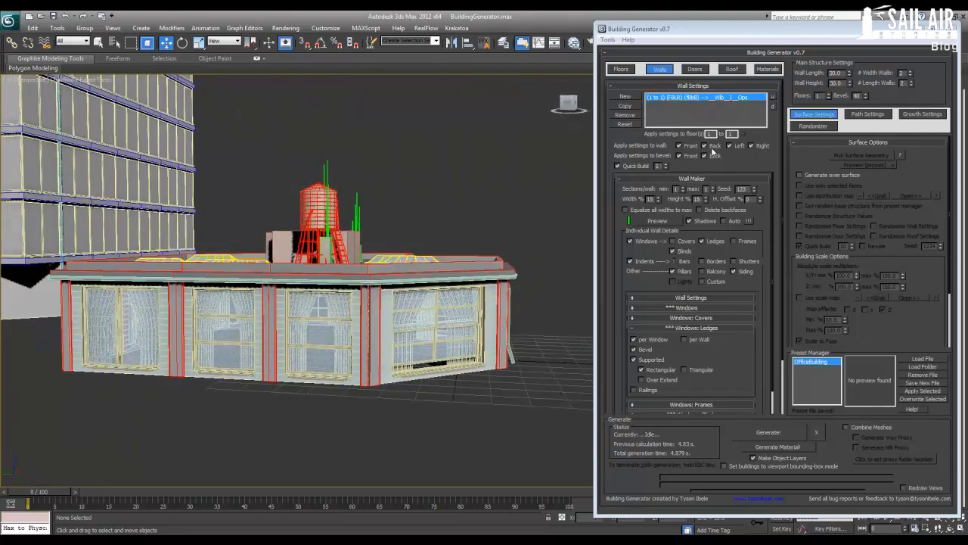
Exclude the front and back walls and both bevels from the wall settings, keeping only left and right walls
left_click(705, 146)
left_click(679, 145)
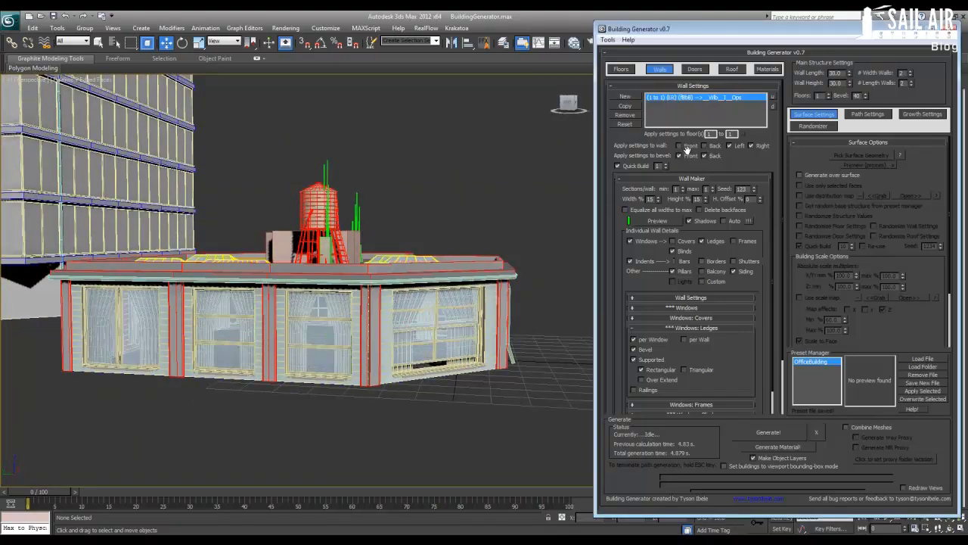
left_click(681, 155)
left_click(704, 155)
Delete the building, regenerate it with details on the left and right walls only, and inspect it from all sides
left_click(367, 294)
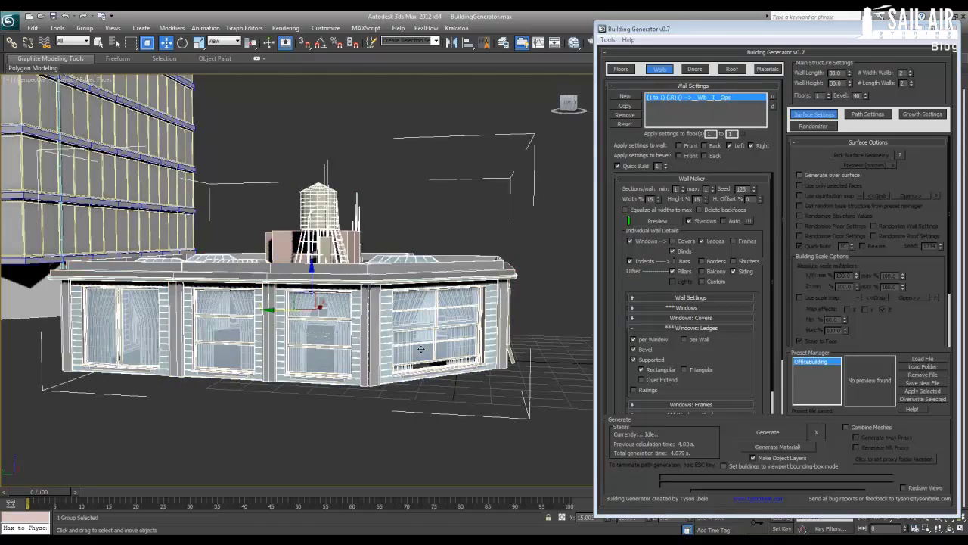
key("Delete")
left_click(769, 431)
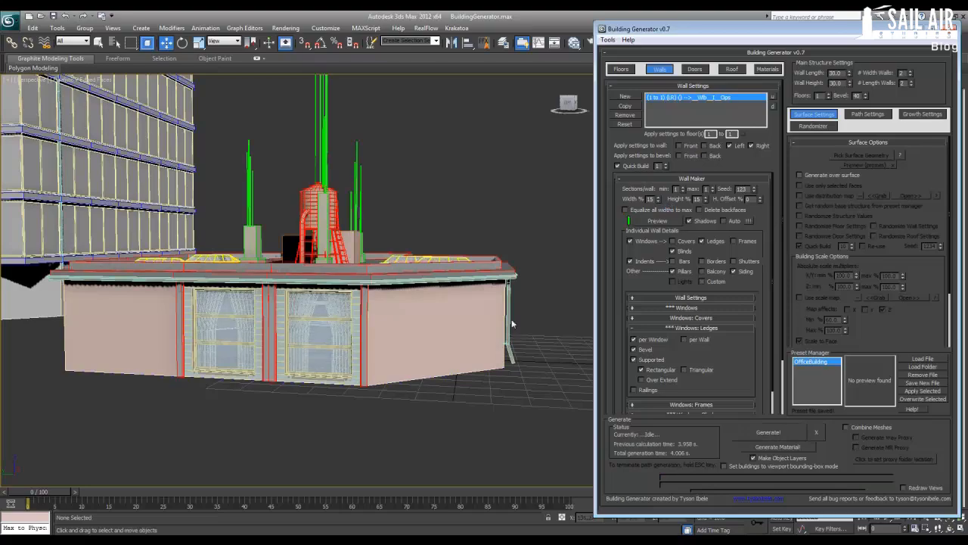
middle_click_drag(453, 326, 361, 322, "alt")
middle_click_drag(271, 328, 368, 363, "alt")
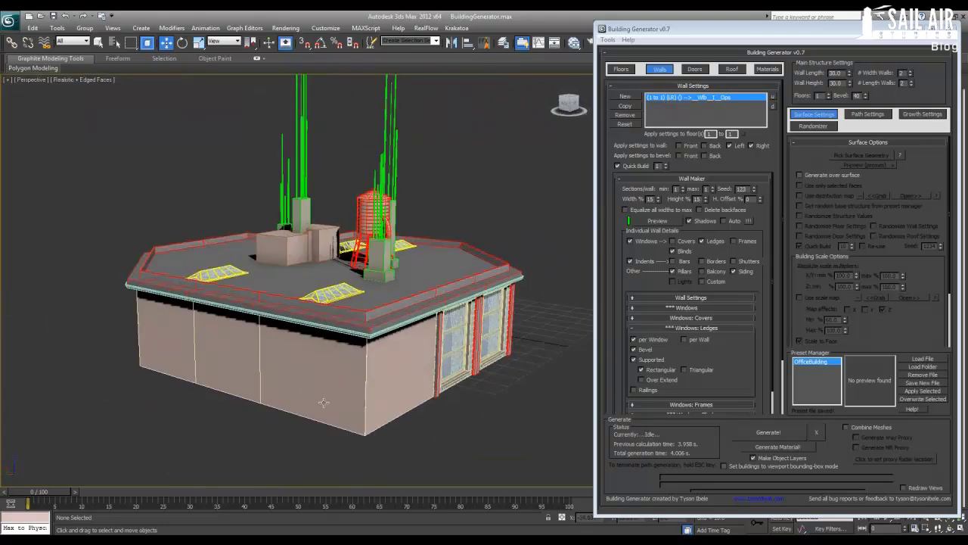
scroll(436, 400, "up", 5)
scroll(435, 399, "down", 5)
middle_click_drag(415, 295, 235, 341, "alt")
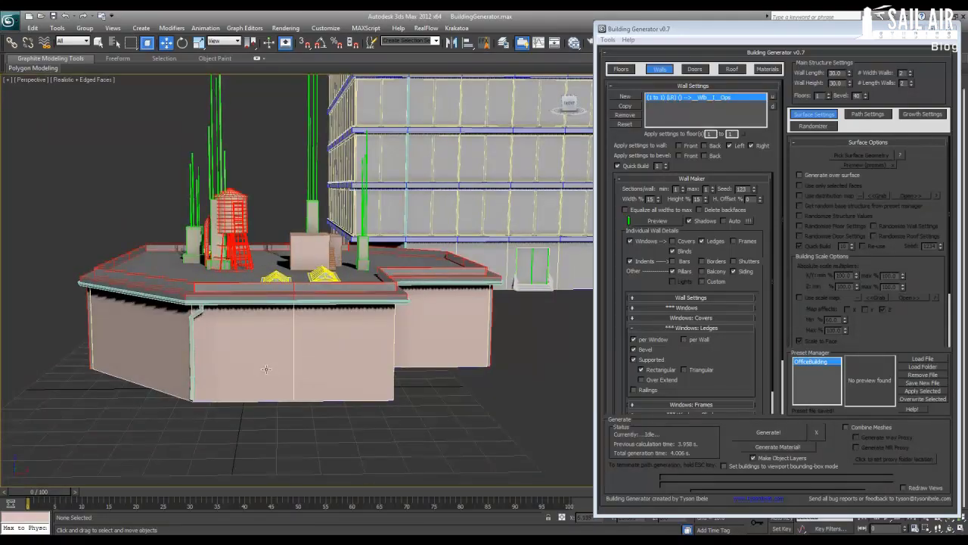
middle_click_drag(202, 330, 494, 244, "alt")
Apply the wall settings to the front bevel as well, replace the building with a newly generated one, and inspect it
left_click(678, 156)
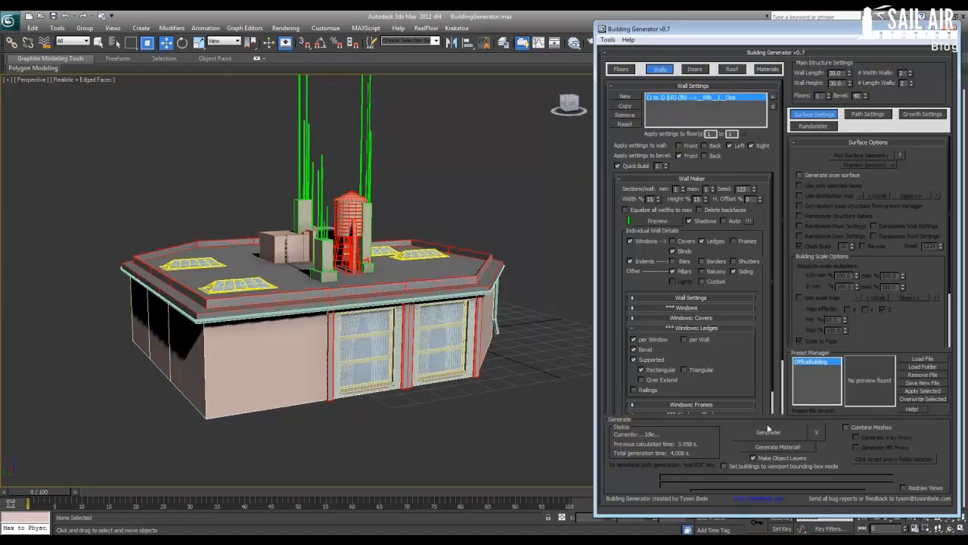
left_click(428, 342)
key("Delete")
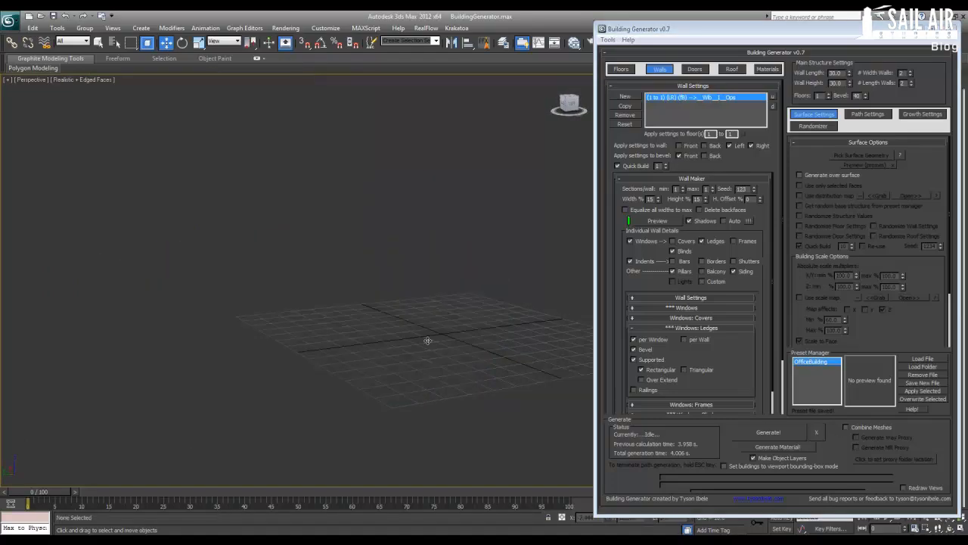
left_click(769, 432)
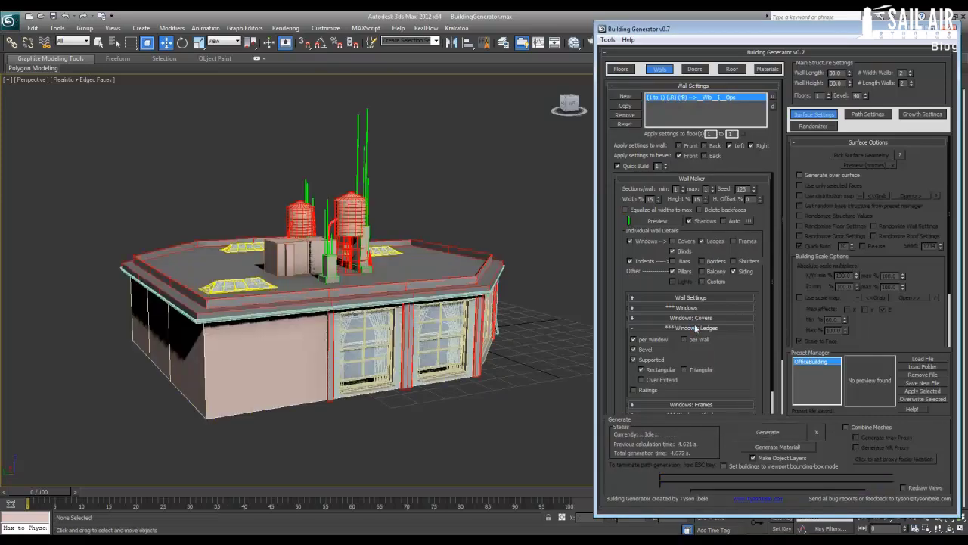
middle_click_drag(308, 329, 325, 352, "alt")
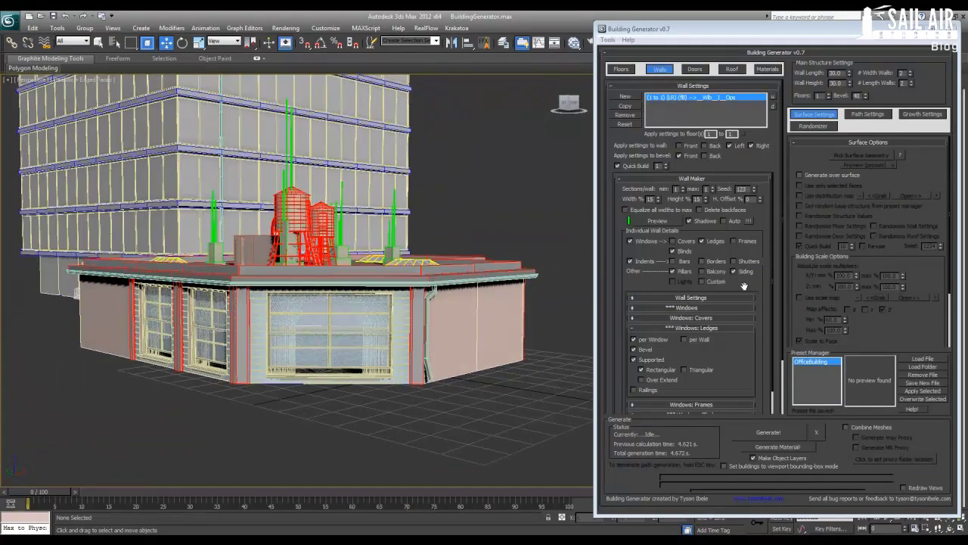
Set the wall's height offset to 50%, replace the building with a newly generated one, and inspect the windows
left_click_drag(744, 286, 730, 262)
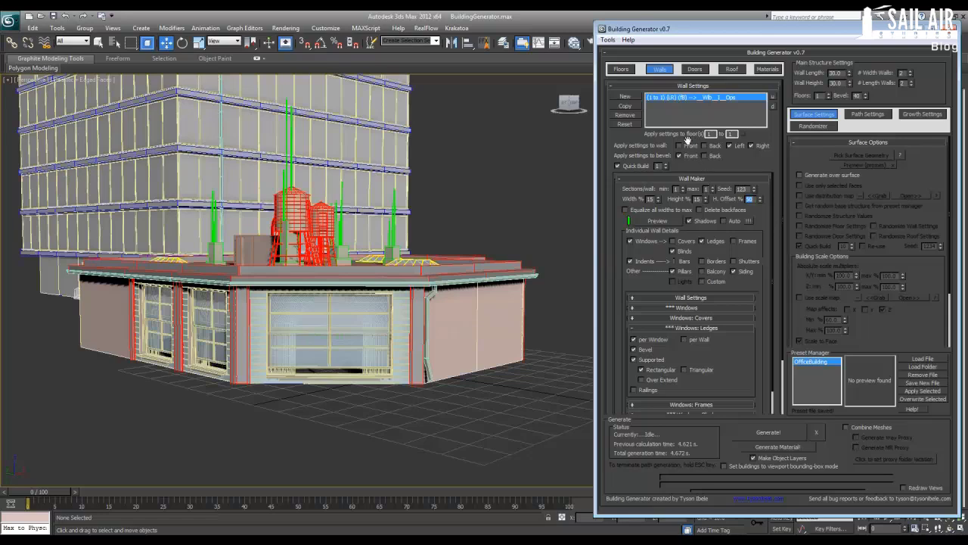
left_click(409, 340)
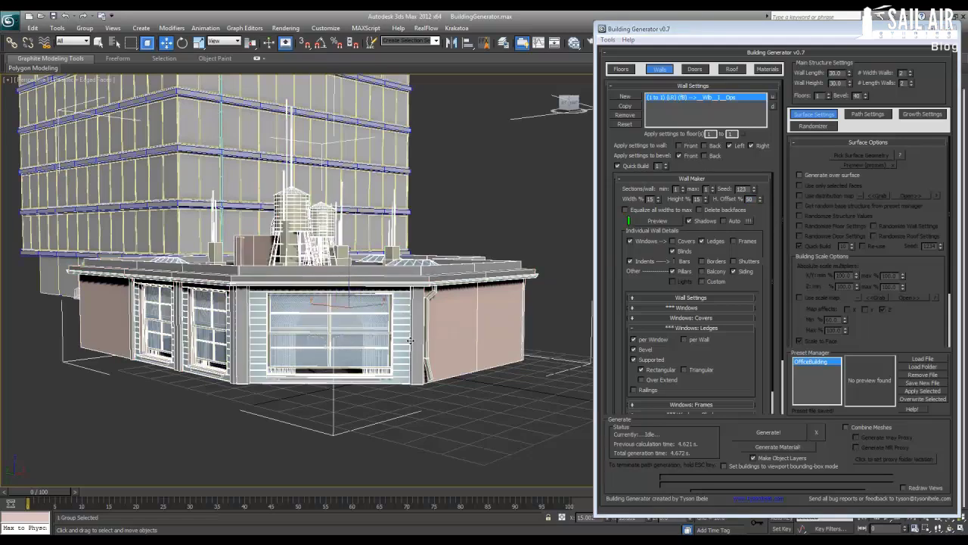
key("Delete")
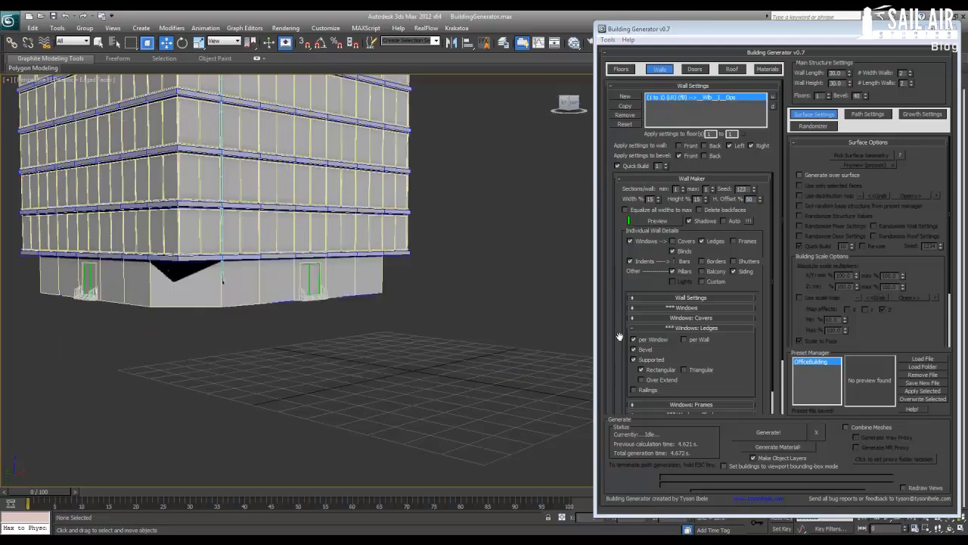
left_click(788, 435)
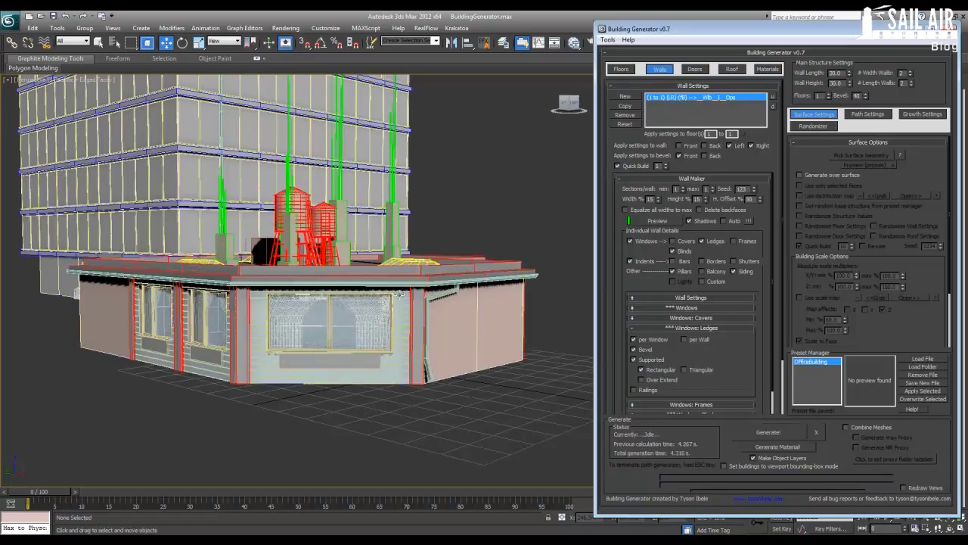
middle_click_drag(386, 318, 363, 314, "alt")
scroll(363, 314, "up", 3)
scroll(363, 333, "down", 6)
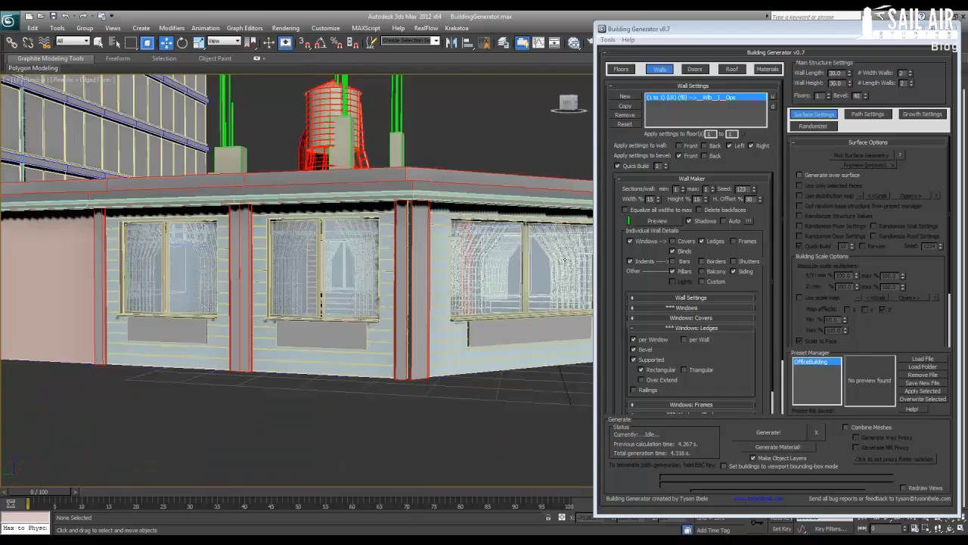
Turn off the supports under the window ledges, and replace the building with a newly generated one
scroll(763, 322, "down", 3)
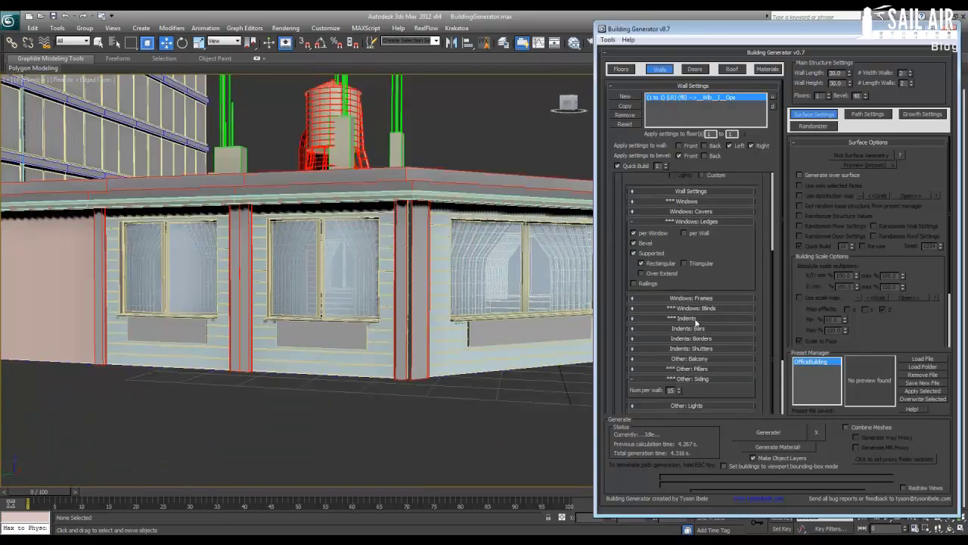
scroll(763, 272, "up", 3)
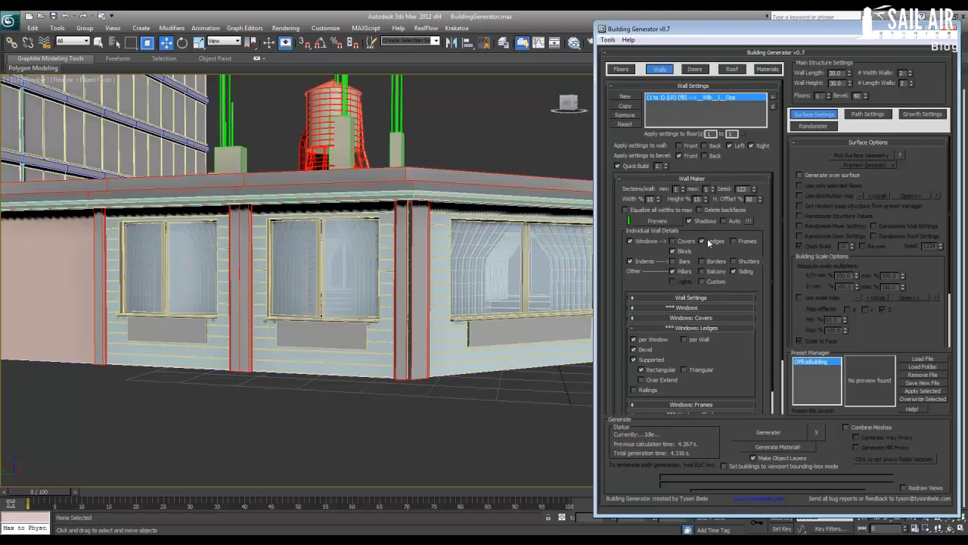
left_click(635, 359)
middle_click_drag(427, 347, 413, 347, "alt")
scroll(409, 348, "down", 3)
left_click(390, 314)
key("Delete")
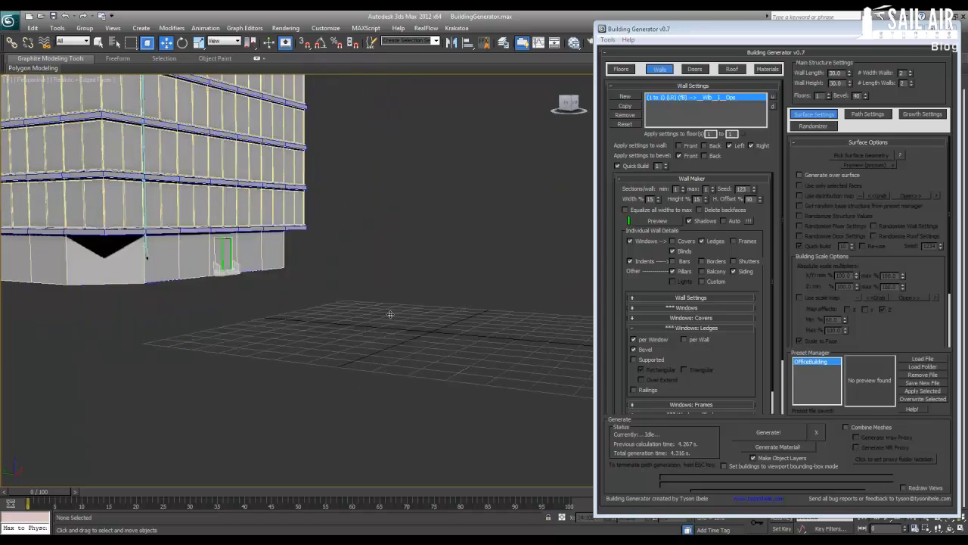
left_click(769, 432)
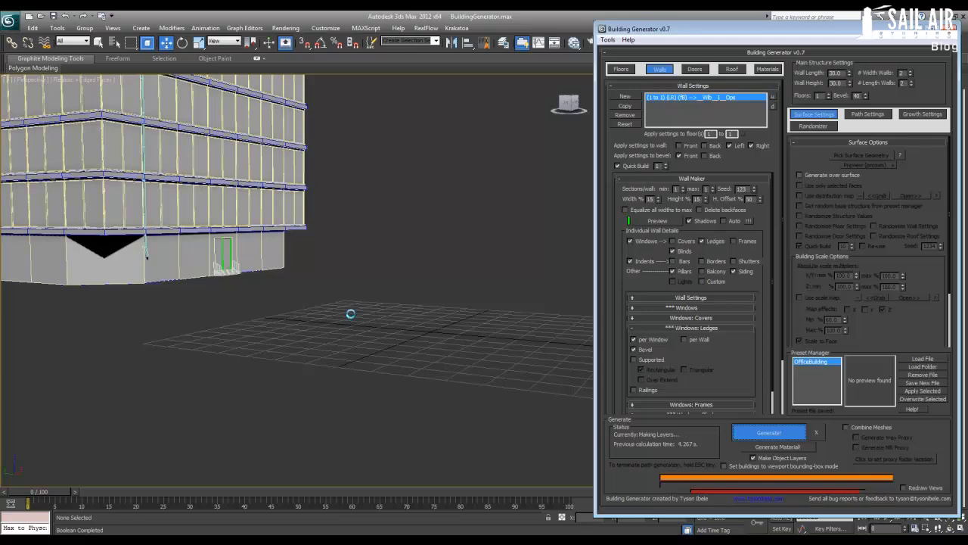
mouse_move(371, 309)
middle_mouse_down("alt")
mouse_move(318, 315)
mouse_move(354, 317)
middle_mouse_up("alt")
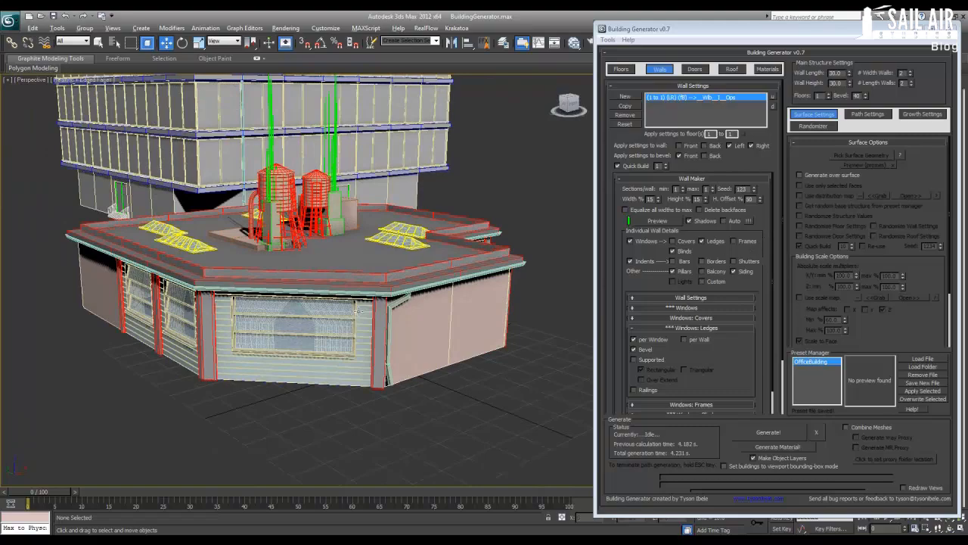
Turn off the edged-faces display in the viewport and inspect the regenerated building's windows and bare walls
middle_click_drag(364, 317, 417, 319, "alt")
scroll(384, 331, "up", 3)
key("F4")
scroll(402, 351, "down", 3)
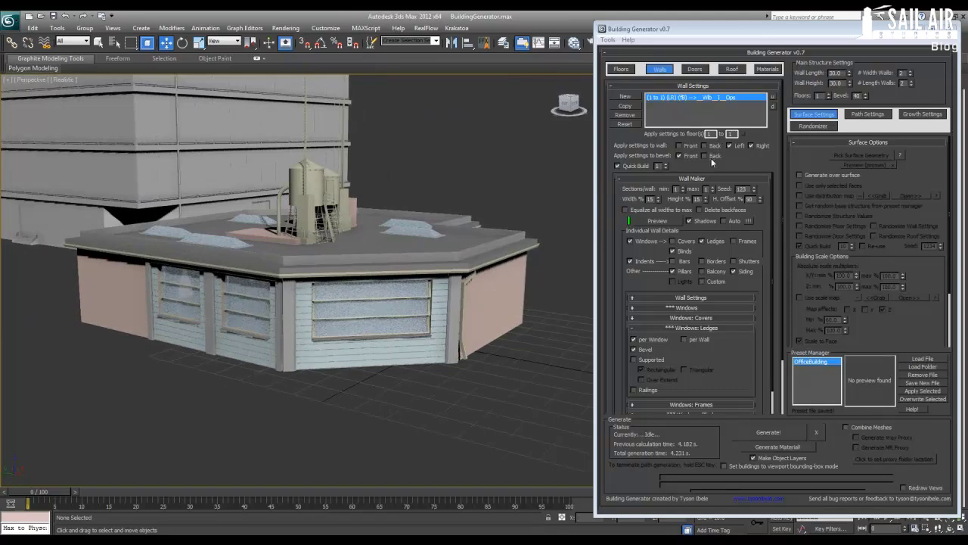
middle_click_drag(339, 332, 265, 330, "alt")
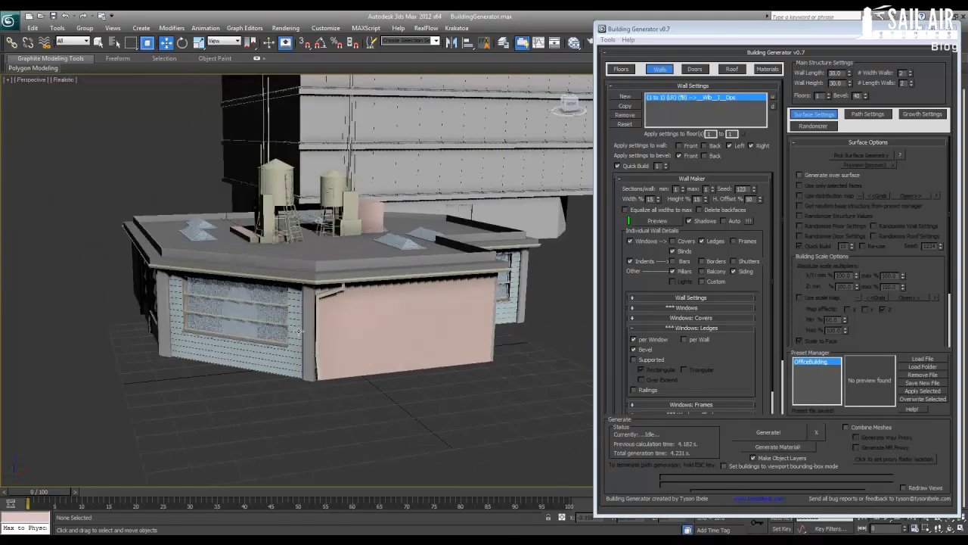
Add a second wall setting and apply it only to the front and back walls and the back bevel
left_click(629, 96)
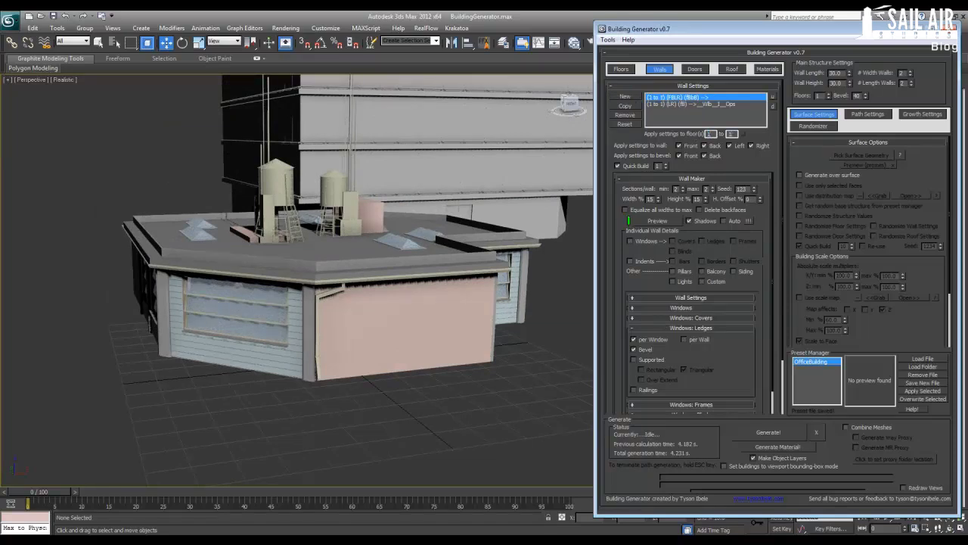
left_click(678, 145)
left_click(695, 104)
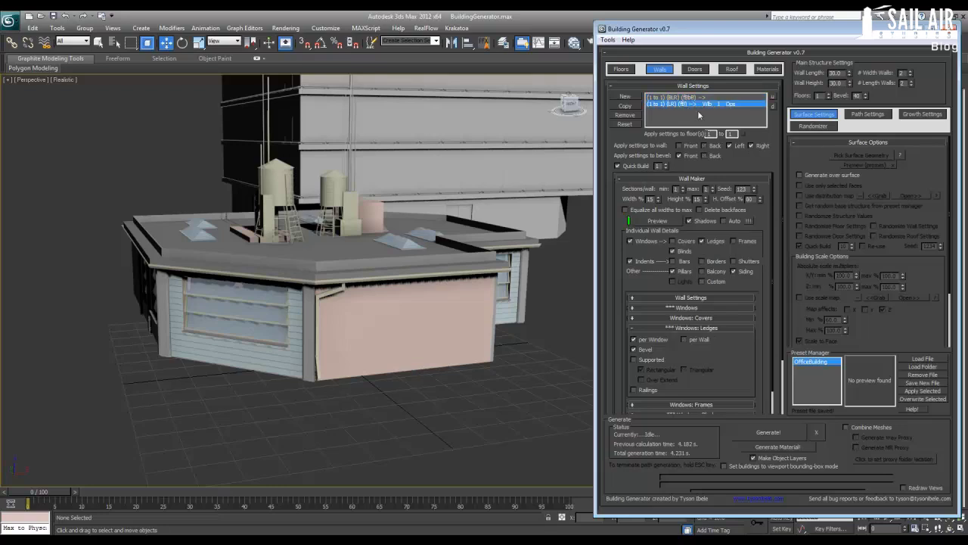
left_click(681, 99)
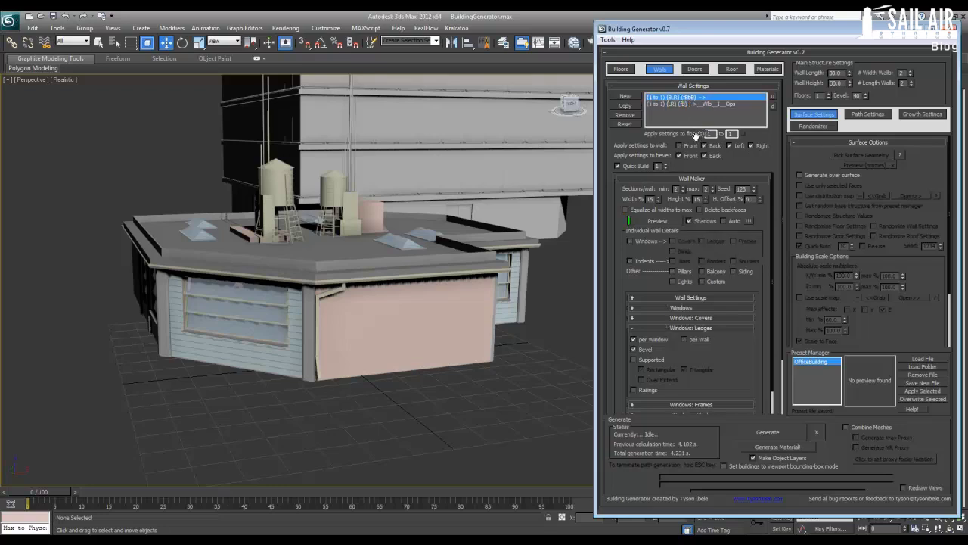
left_click(680, 145)
left_click(731, 146)
left_click(752, 146)
left_click(679, 155)
Turn on siding for the front and back walls, replace the building with a newly generated one, and inspect its walls
left_click(734, 272)
left_click(426, 336)
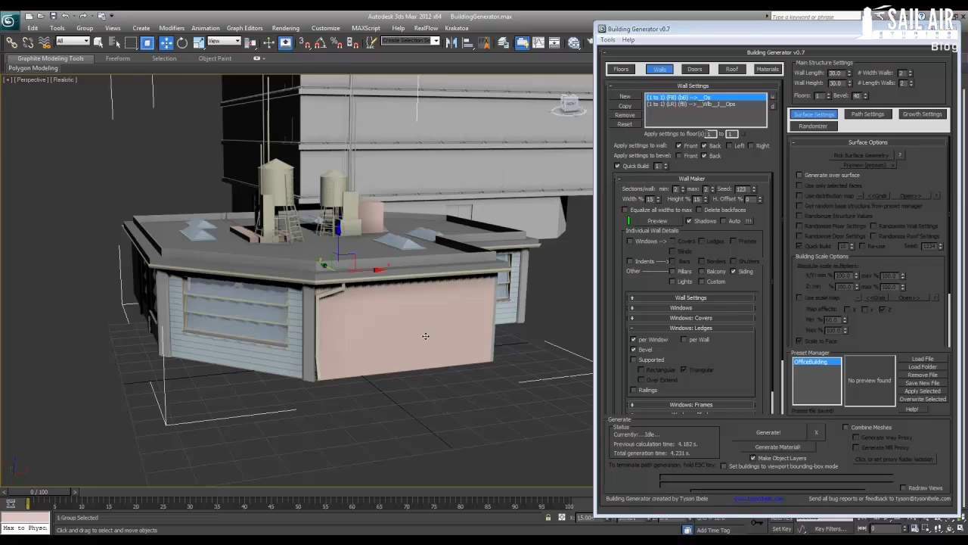
key("Delete")
left_click(765, 432)
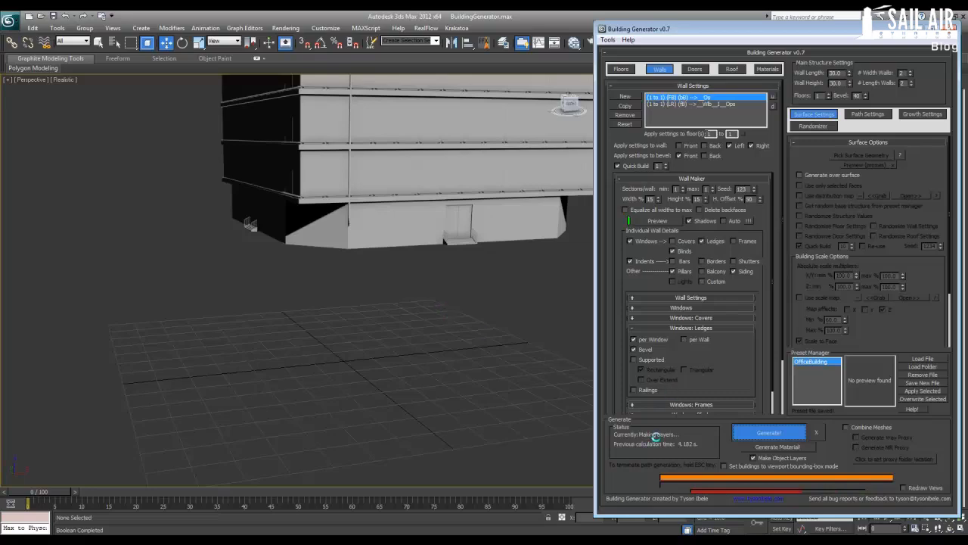
middle_click_drag(291, 320, 352, 340)
left_click(298, 320)
scroll(249, 352, "down", 3)
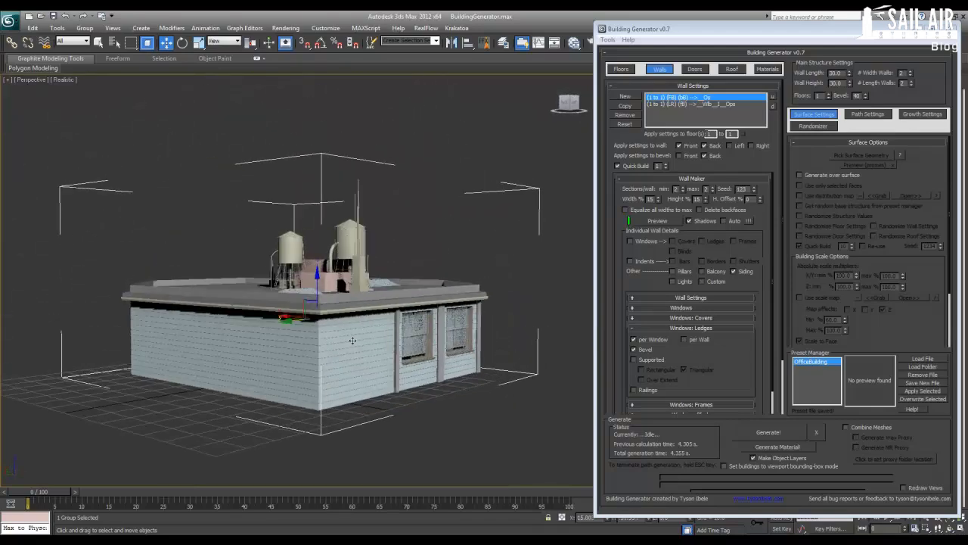
Add a new door setting for the front wall on floor 1 and delete the generated building
left_click(668, 328)
left_click_drag(762, 346, 760, 242)
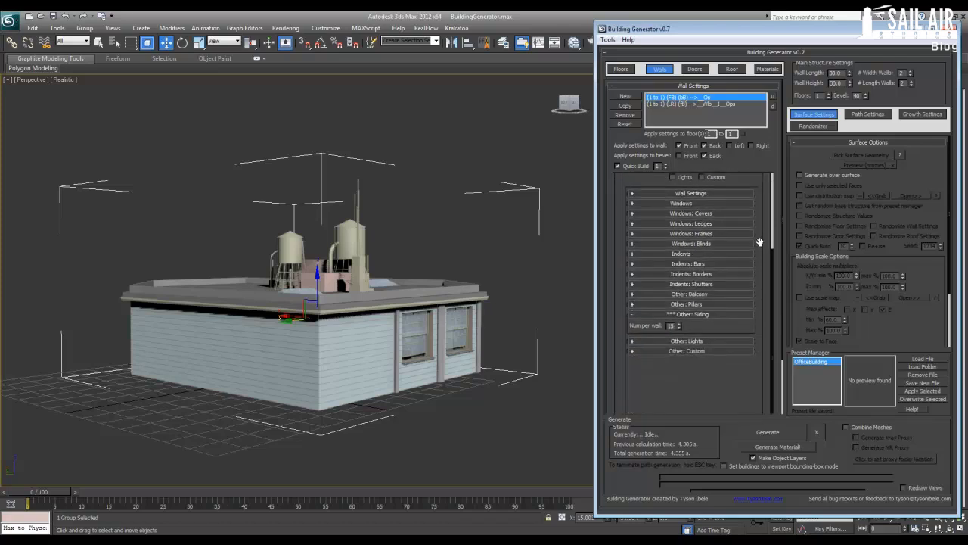
left_click(696, 70)
left_click(628, 97)
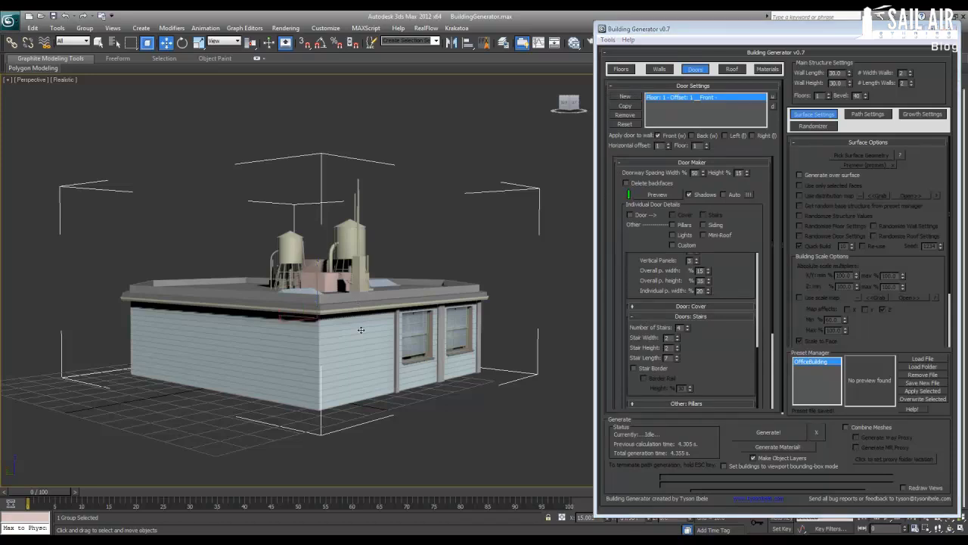
key("Delete")
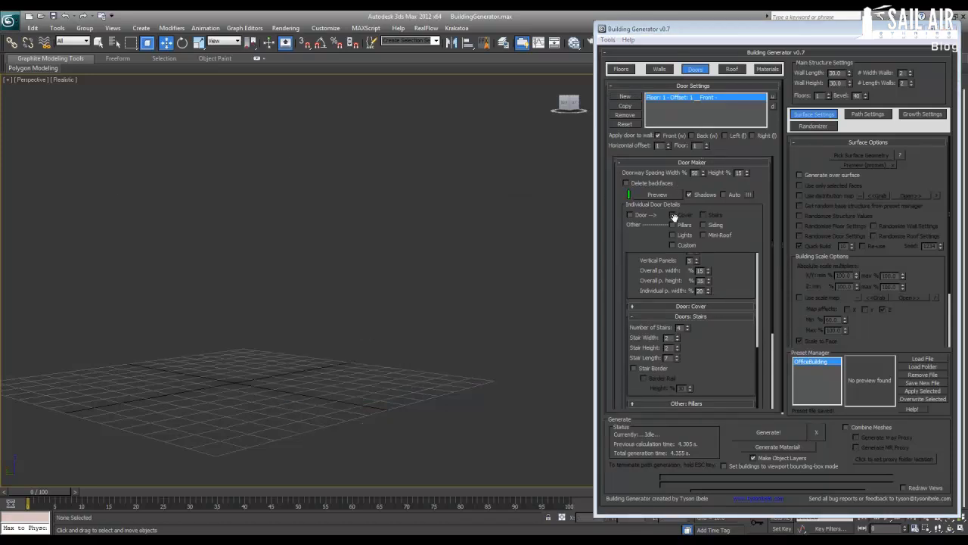
Enable the door and its stairs, preview the doorway, and turn on siding around it
left_click(630, 215)
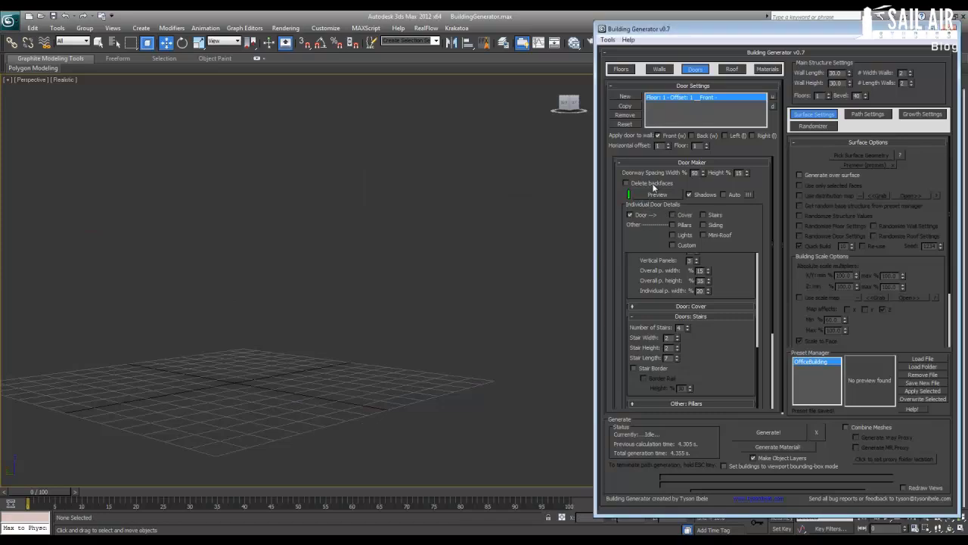
left_click(711, 216)
left_click(657, 195)
left_click_drag(965, 181, 331, 149)
left_click(714, 226)
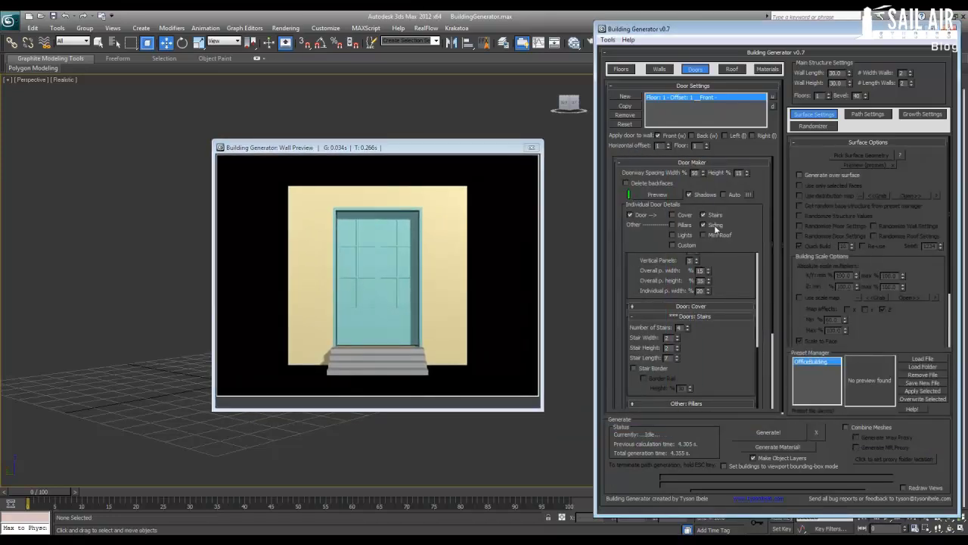
left_click(715, 226)
left_click(711, 227)
Change the door type to Single with the Simple style and preview it
scroll(755, 287, "up", 5)
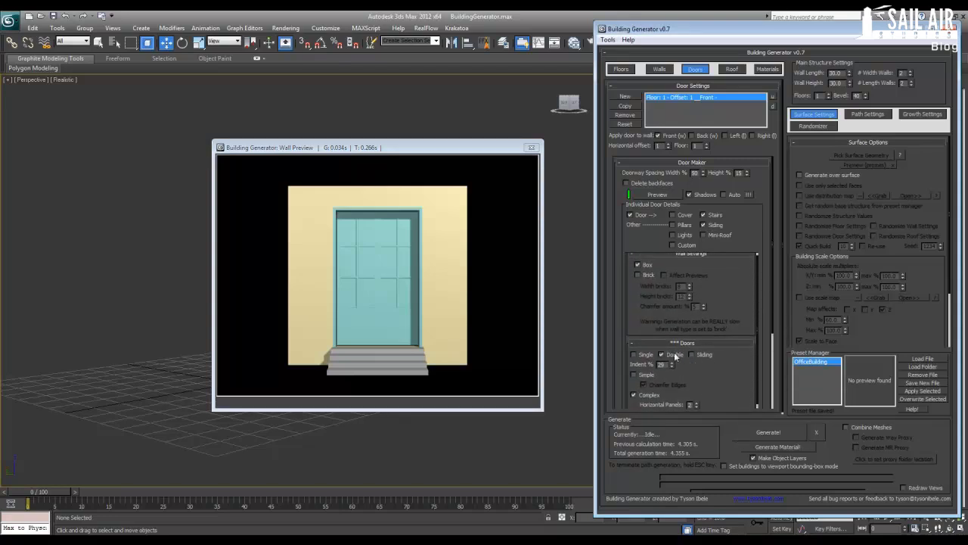
left_click(644, 376)
left_click(648, 355)
left_click(650, 195)
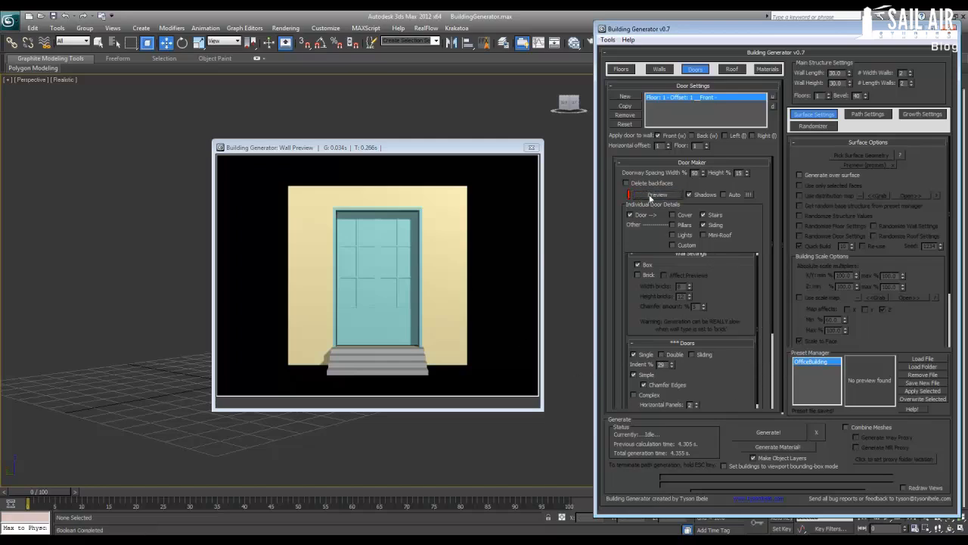
Switch the single door's style to Complex and preview the paneled door
left_click_drag(762, 354, 761, 239)
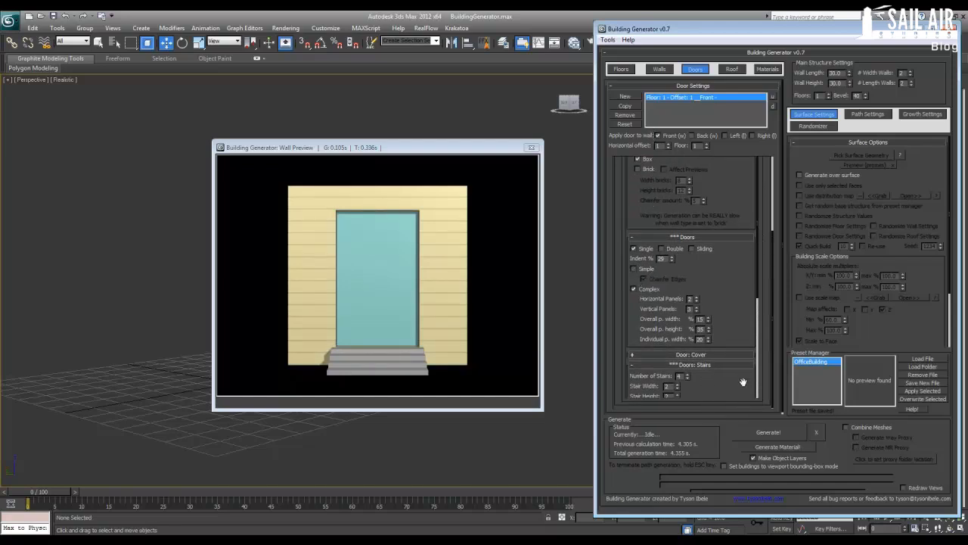
left_click_drag(624, 188, 618, 241)
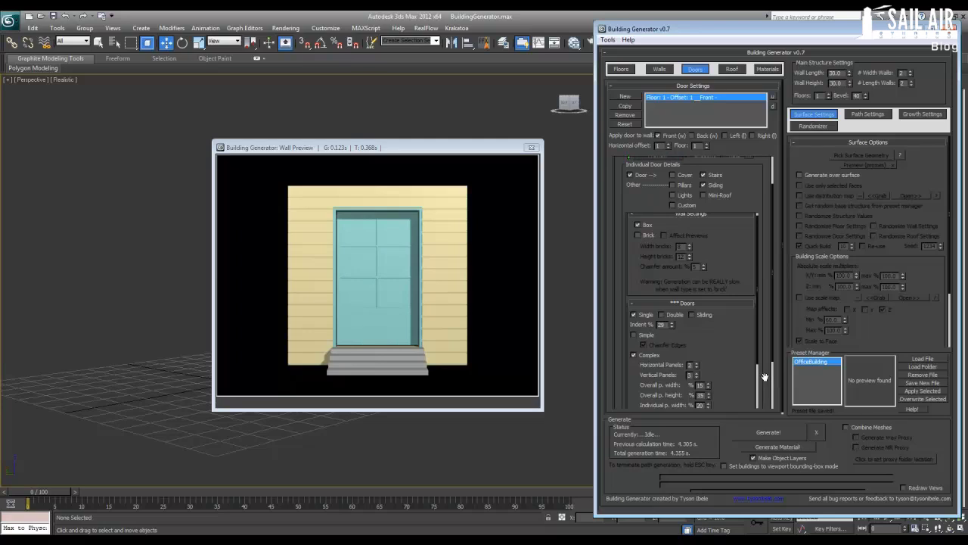
left_click_drag(767, 377, 698, 316)
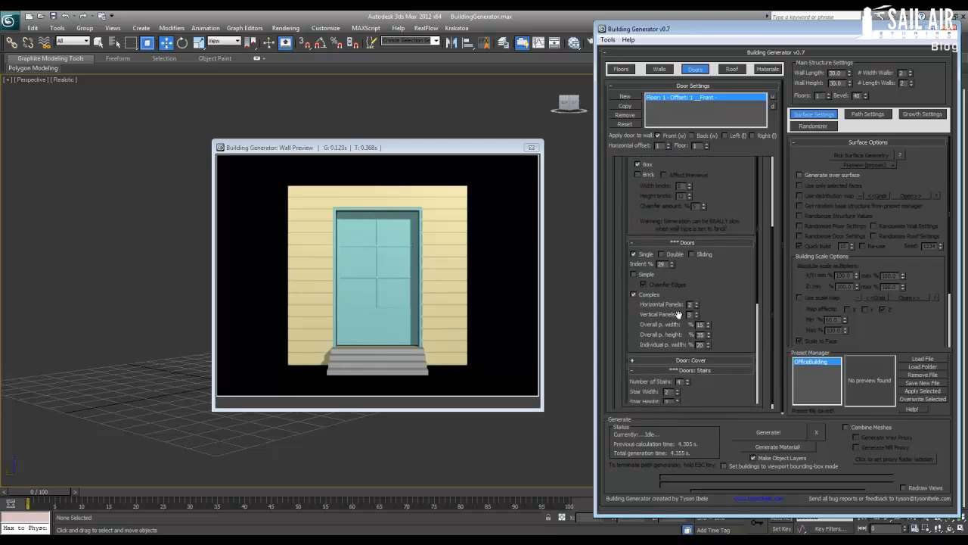
scroll(767, 337, "up", 4)
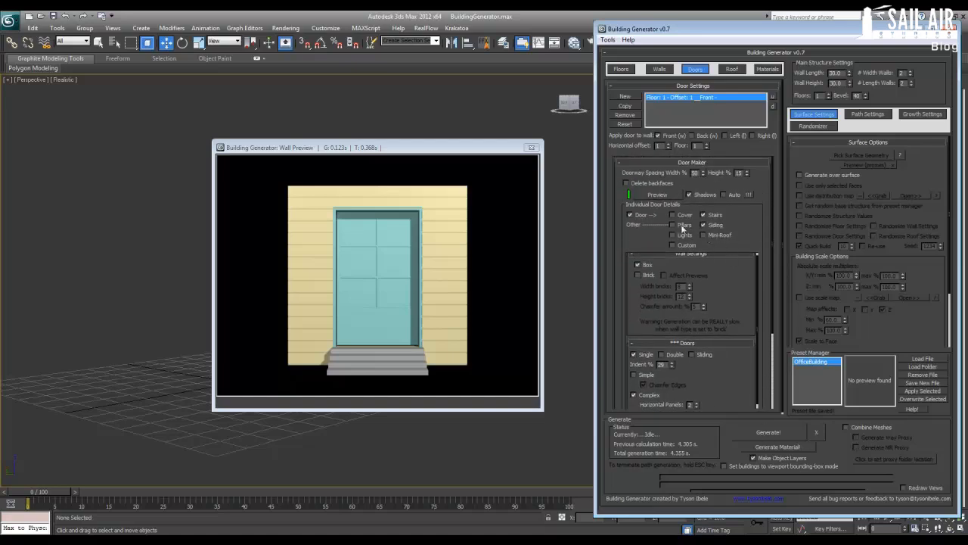
left_click_drag(768, 291, 756, 171)
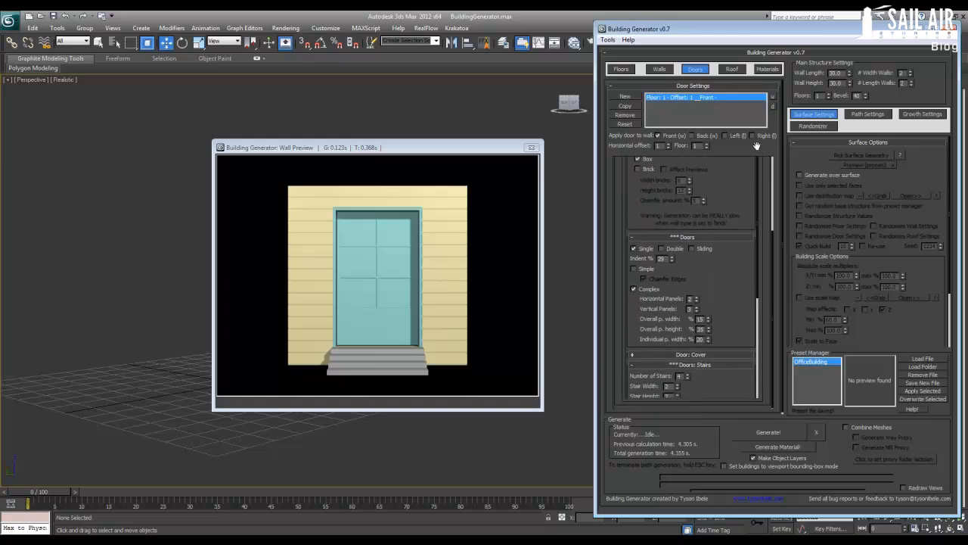
Collapse the door detail sections, turn on Type1 lights beside the door, and preview them
left_click(693, 238)
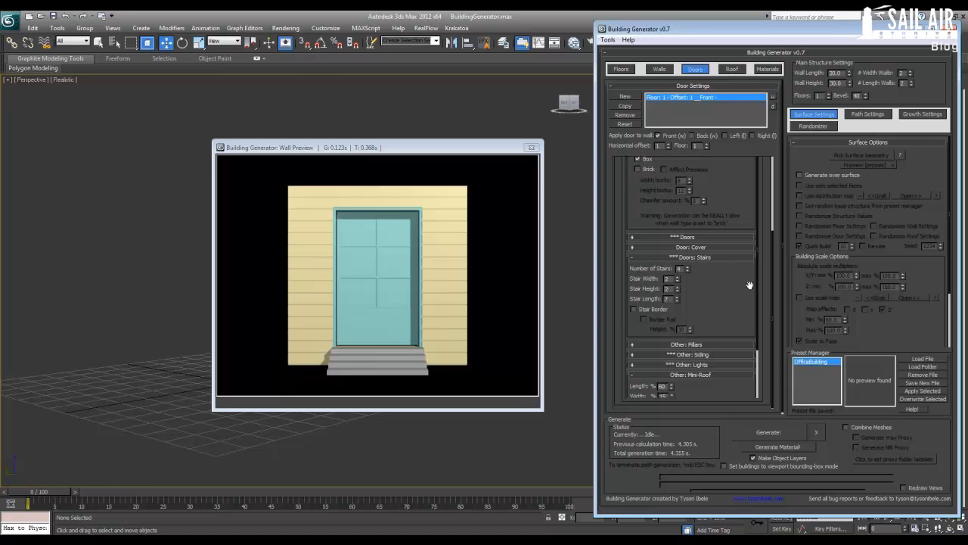
left_click(684, 258)
left_click(689, 283)
left_click(684, 283)
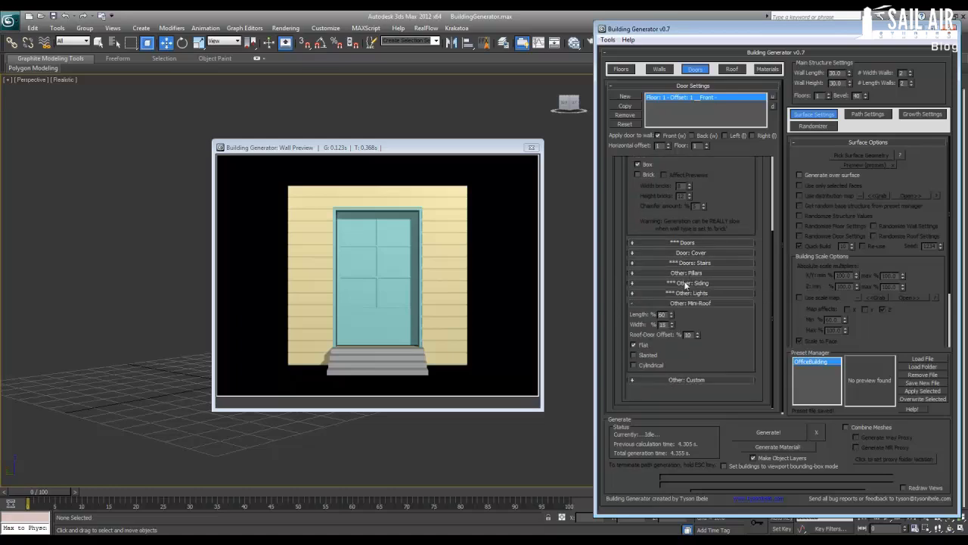
left_click(670, 303)
left_click(677, 294)
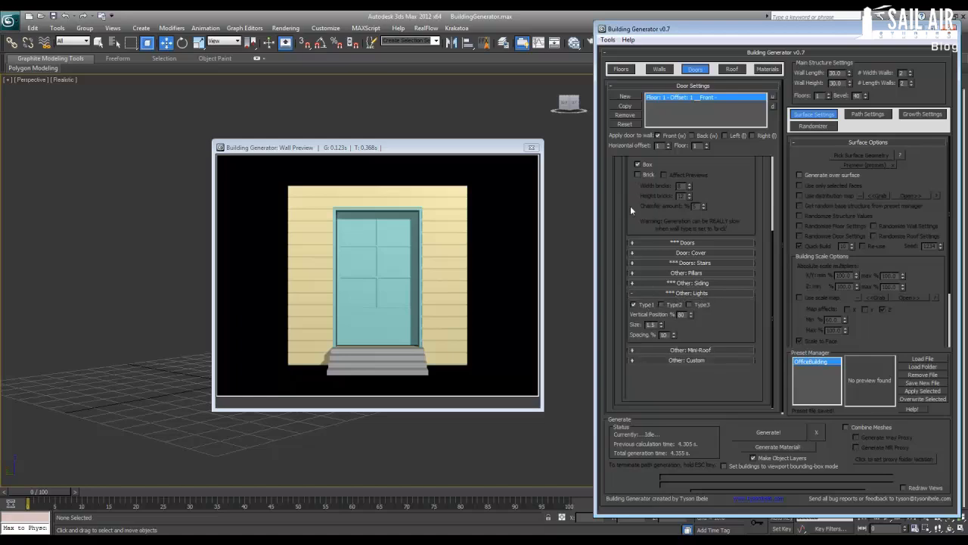
left_click_drag(623, 202, 627, 287)
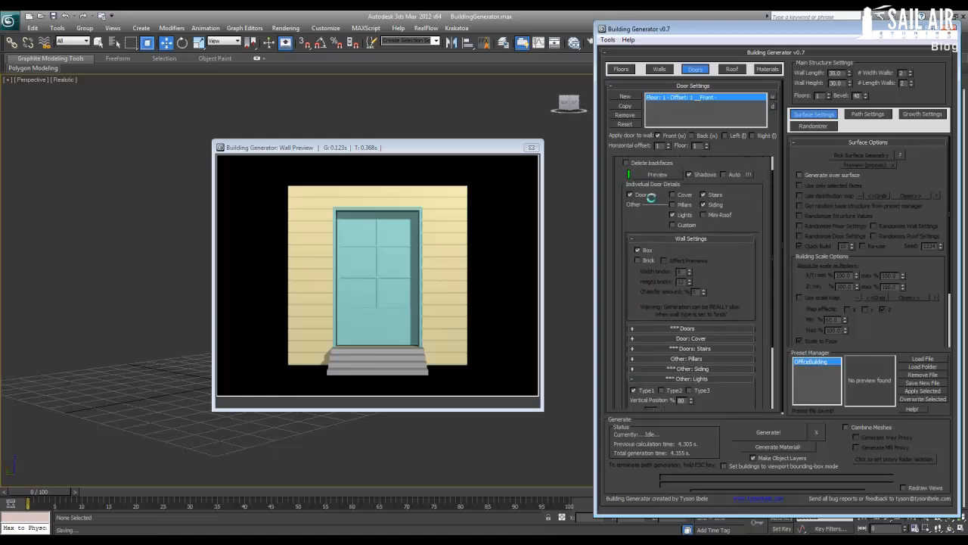
left_click(657, 176)
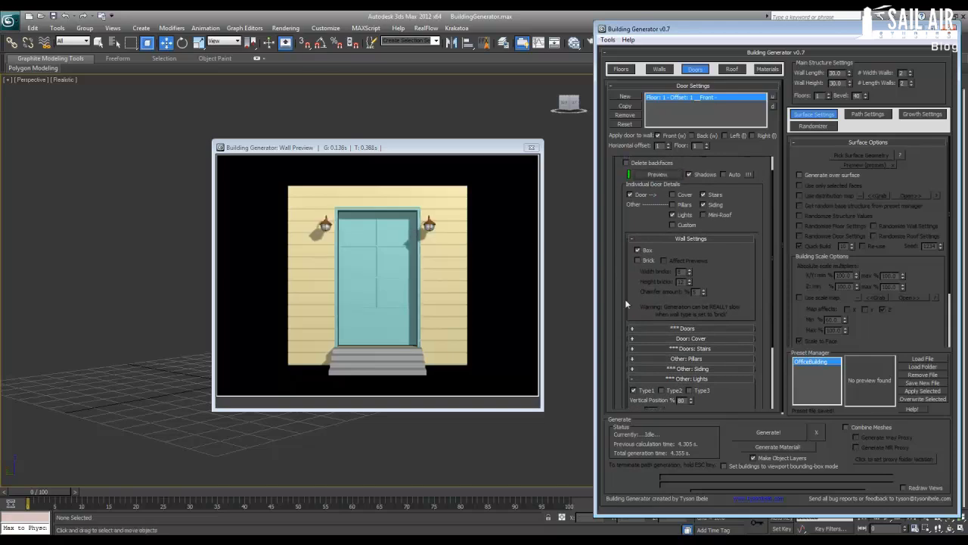
Preview the Type2 and Type3 door lights, and set the lights to Type2
left_click_drag(622, 310, 632, 197)
left_click_drag(614, 238, 619, 325)
left_click(652, 179)
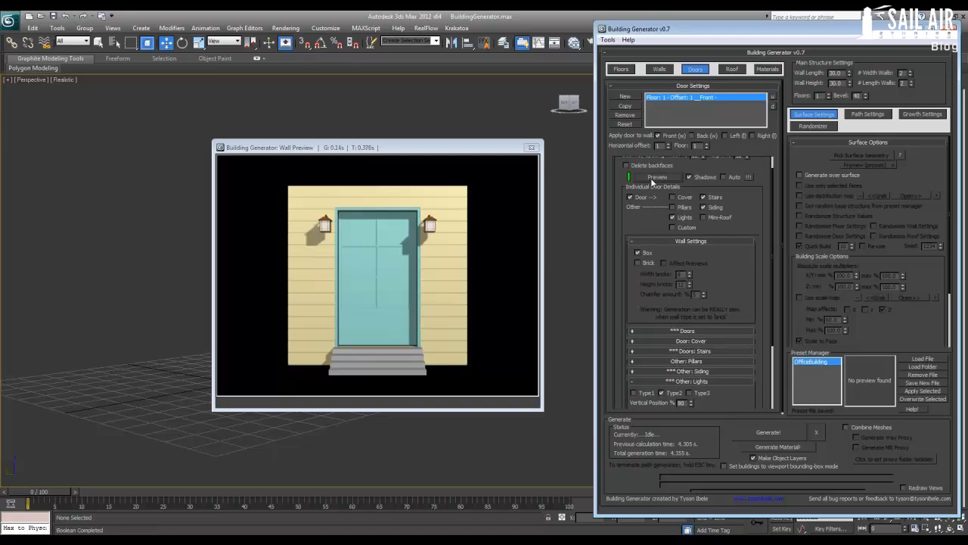
mouse_move(624, 319)
left_mouse_down()
mouse_move(625, 230)
mouse_move(626, 336)
left_mouse_up()
left_click(657, 186)
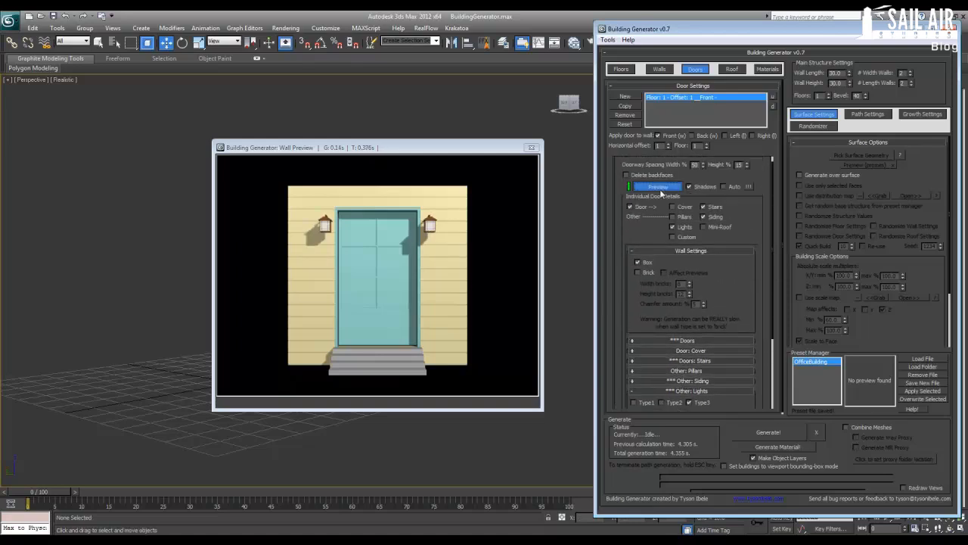
left_click_drag(623, 265, 626, 174)
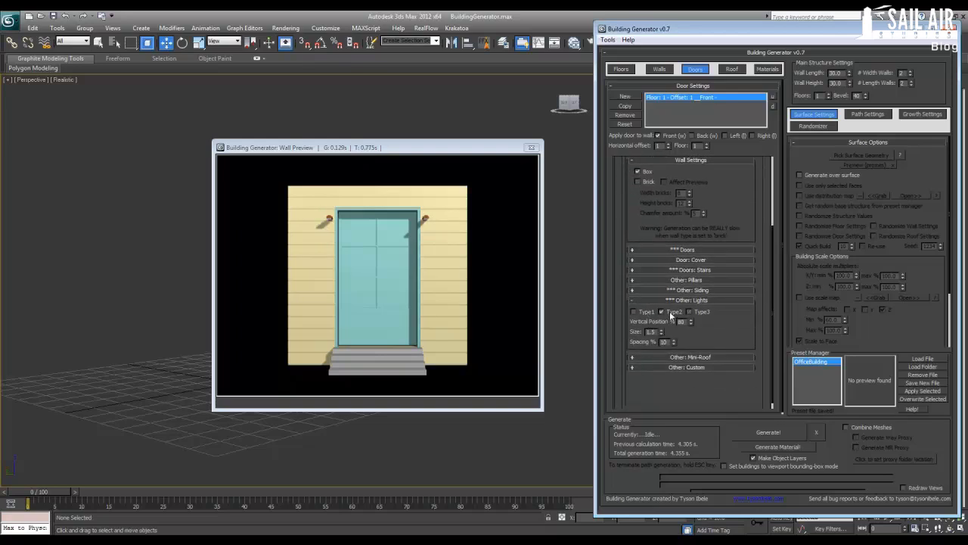
scroll(652, 205, "up", 3)
left_click(660, 169)
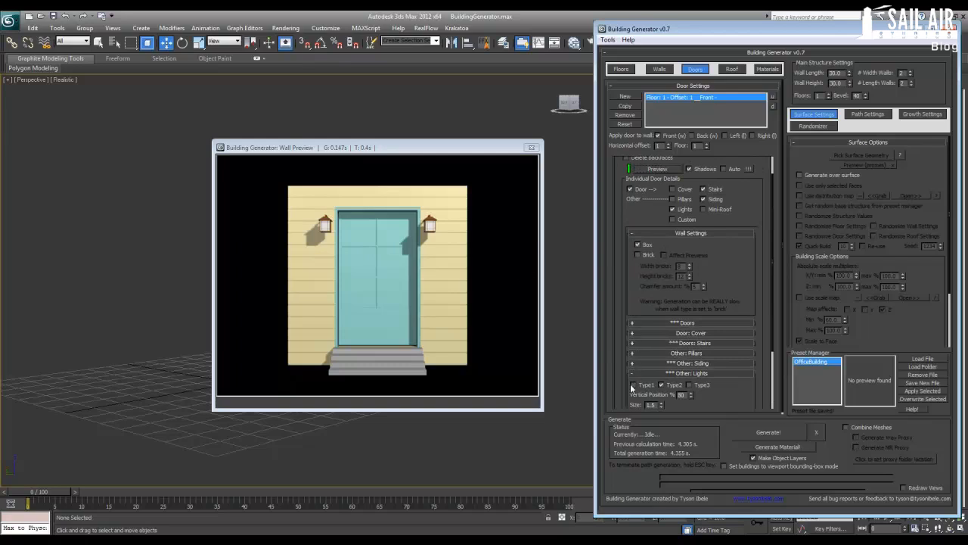
Add an empty custom object entry to the door details and remove it
scroll(632, 371, "down", 3)
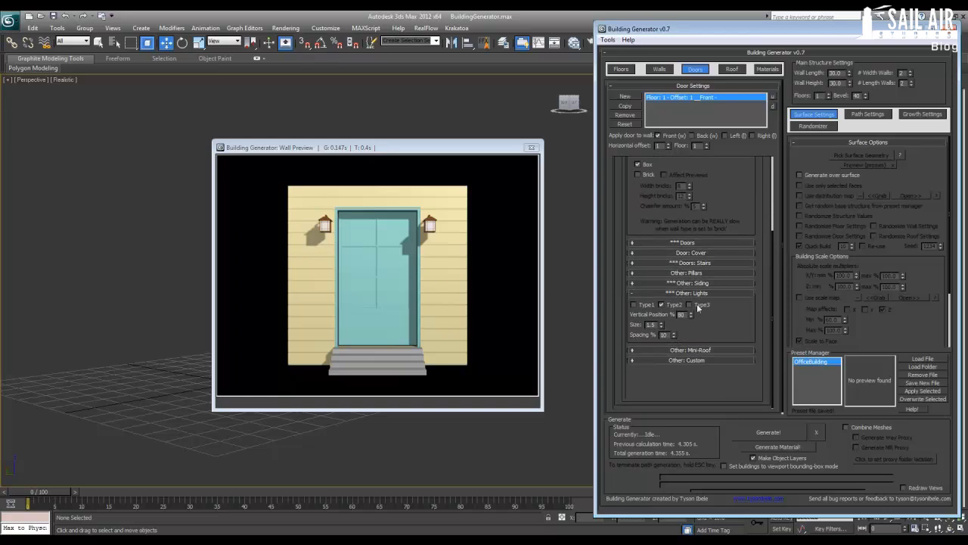
left_click(704, 359)
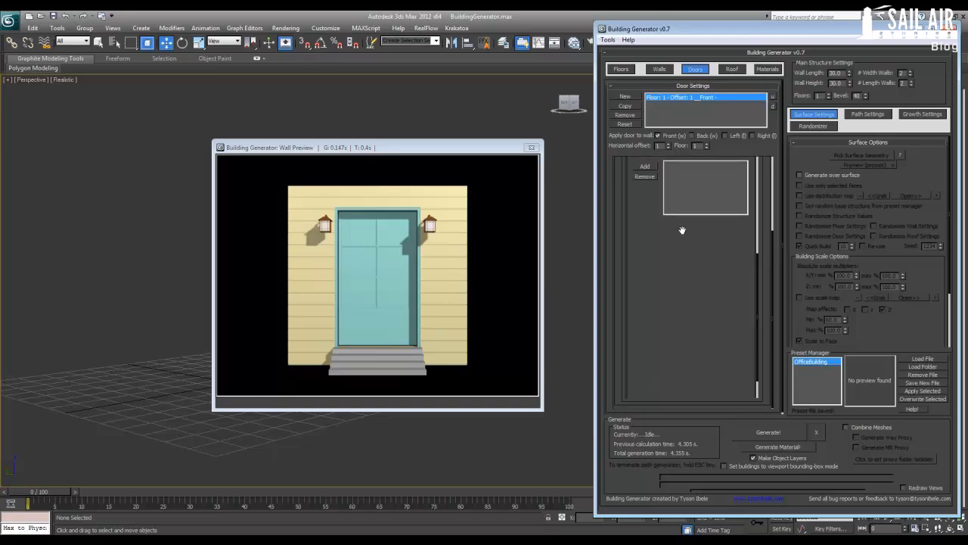
left_click_drag(695, 270, 684, 368)
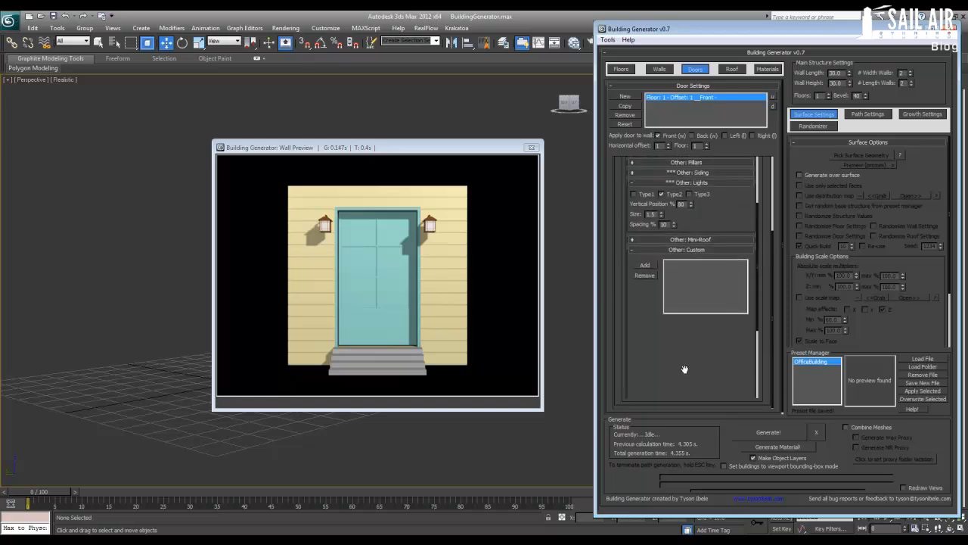
left_click(652, 266)
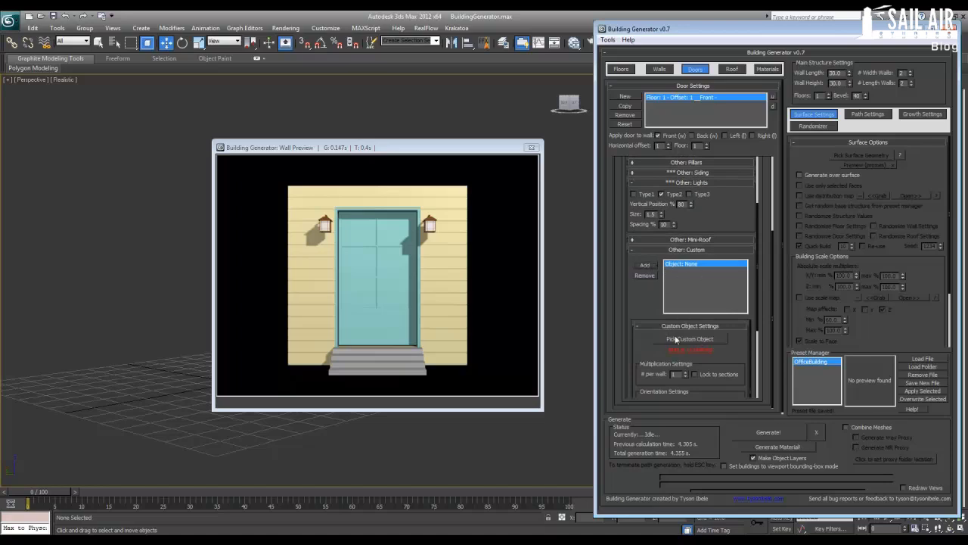
left_click(648, 276)
Apply the door setting to the back wall as well, generate the building, and close the preview window
left_click_drag(622, 244, 622, 349)
left_click(655, 292)
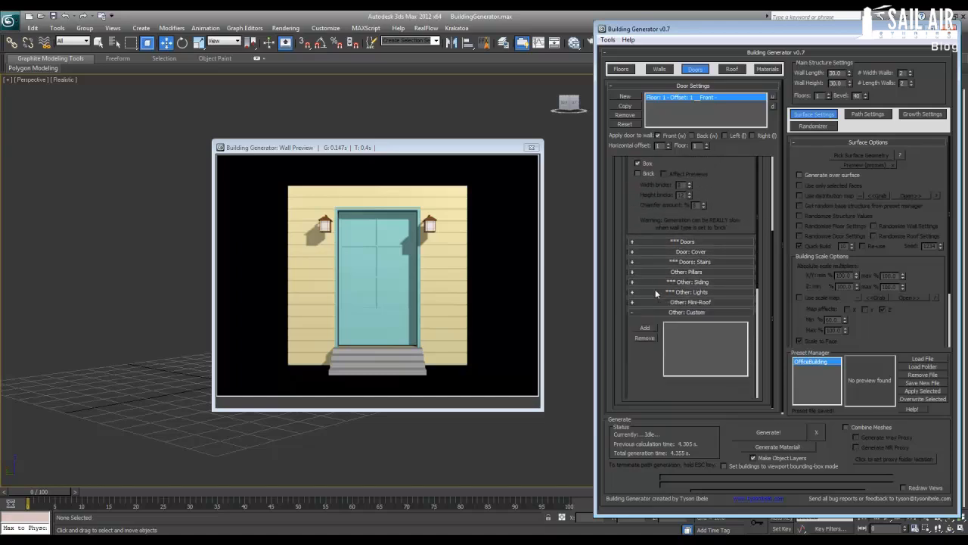
left_click(659, 311)
left_click_drag(755, 232, 749, 359)
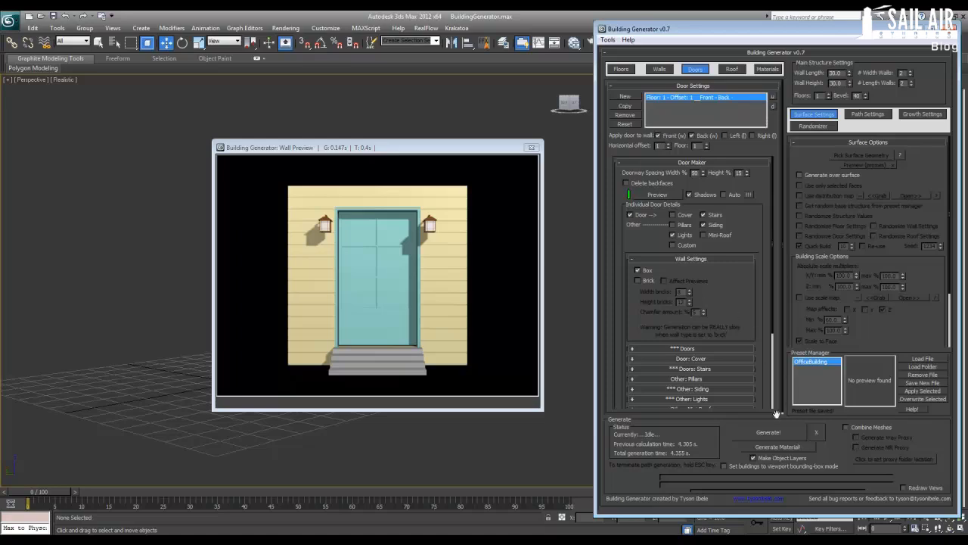
left_click(758, 434)
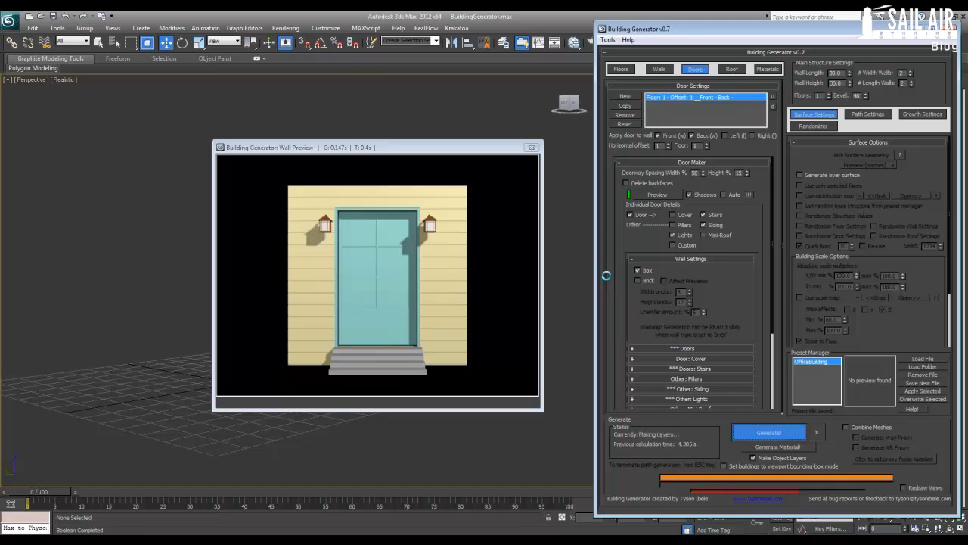
left_click(532, 149)
Turn on the edged-faces display and inspect the door on the generated building
middle_click_drag(227, 333, 437, 290, "alt")
left_click(273, 318)
middle_click_drag(262, 321, 231, 319, "alt")
key("F4")
middle_click_drag(360, 321, 254, 325)
scroll(251, 310, "down", 3)
Set the door's horizontal offset to 2 and replace the building with a newly generated one
left_click(706, 142)
left_click(707, 147)
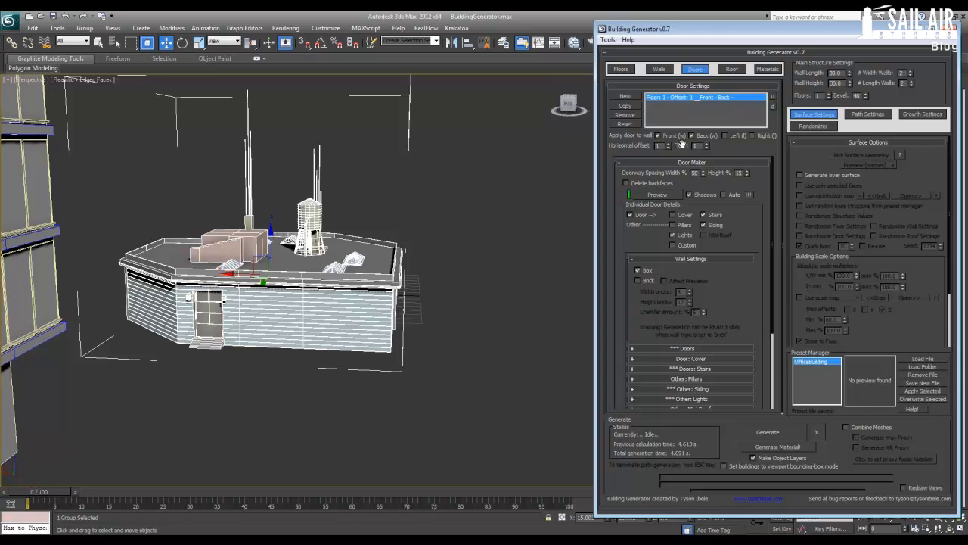
middle_click_drag(287, 288, 296, 287, "alt")
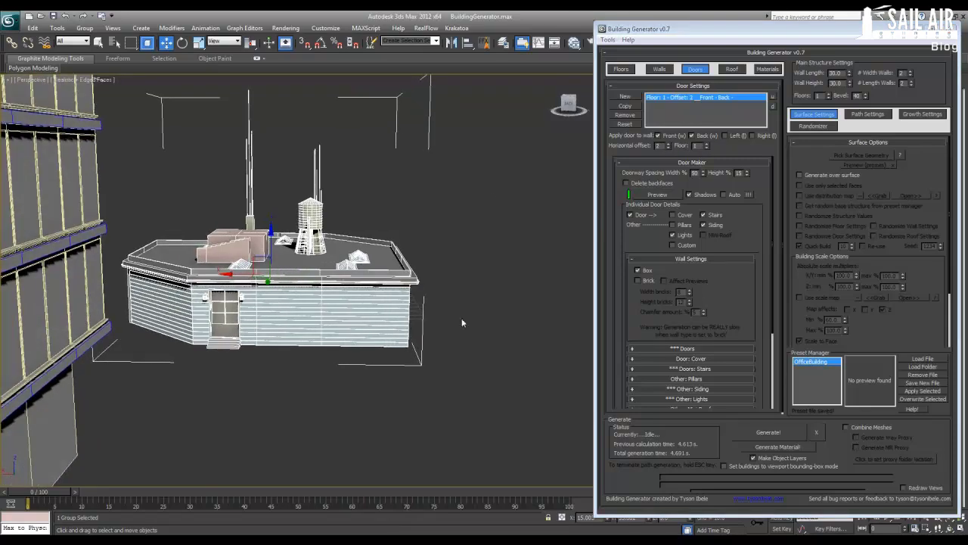
key("Delete")
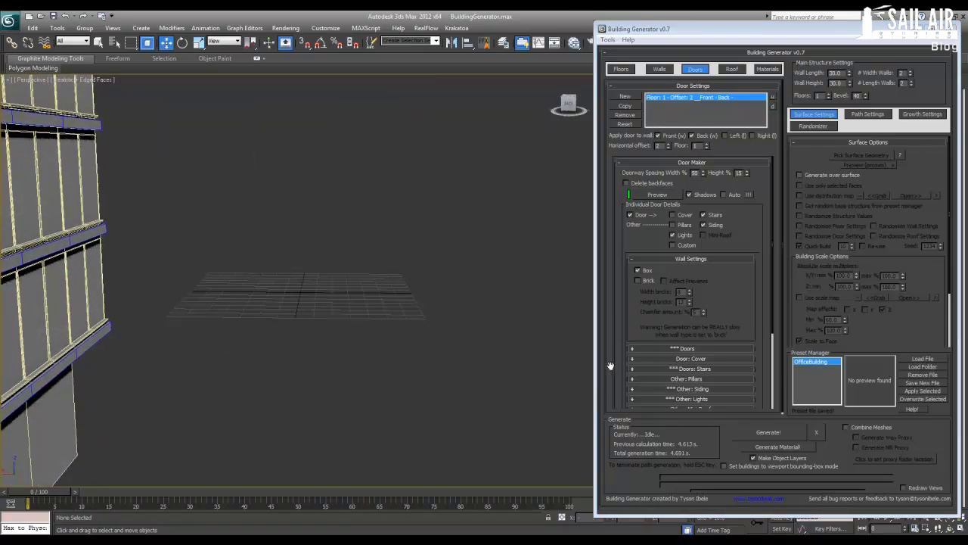
left_click(778, 428)
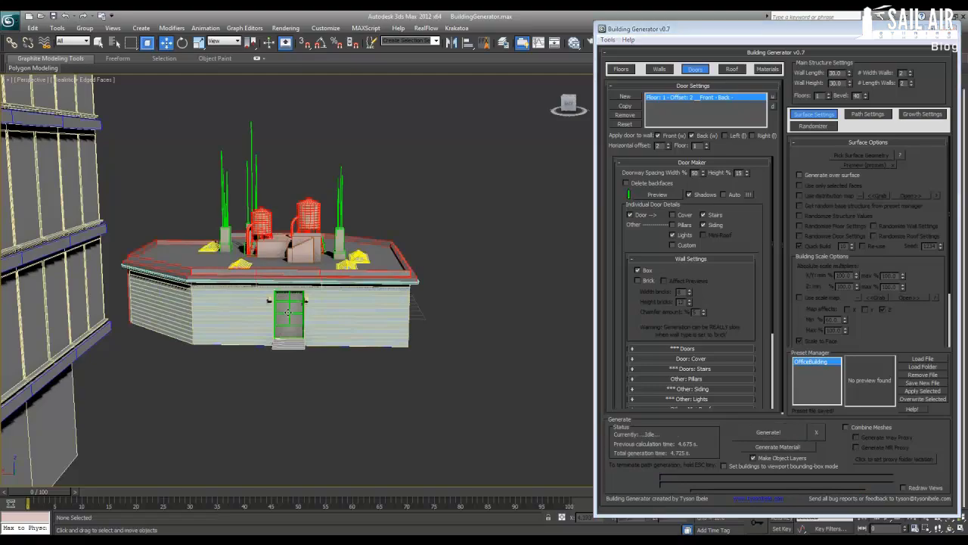
Turn off the edged-faces display and inspect the small building's doors and walls from several sides
left_click(287, 312)
middle_click_drag(287, 311, 444, 316, "alt")
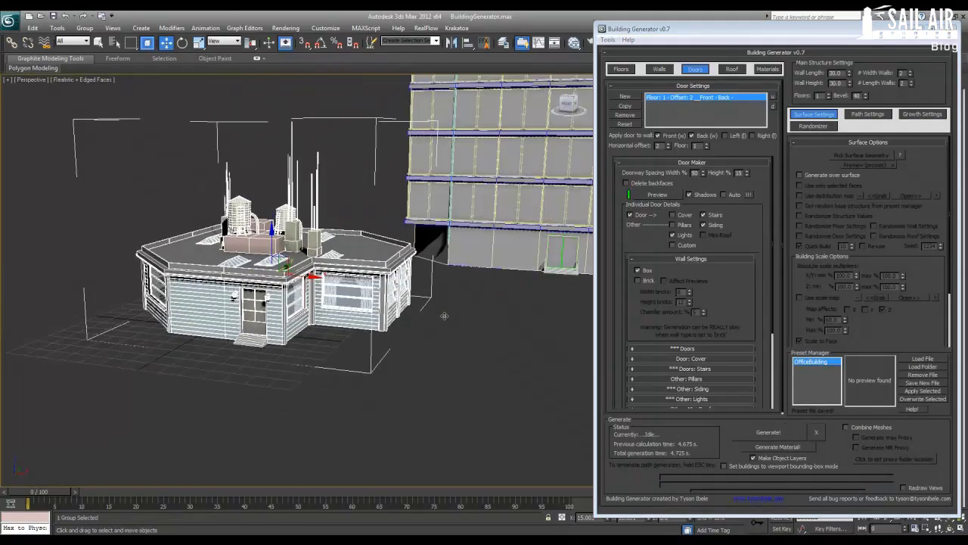
scroll(396, 382, "up", 4)
left_click(395, 382)
key("F4")
scroll(311, 382, "up", 2)
middle_click_drag(313, 381, 380, 359, "alt")
scroll(381, 360, "down", 5)
middle_click_drag(346, 287, 345, 364)
scroll(339, 268, "up", 5)
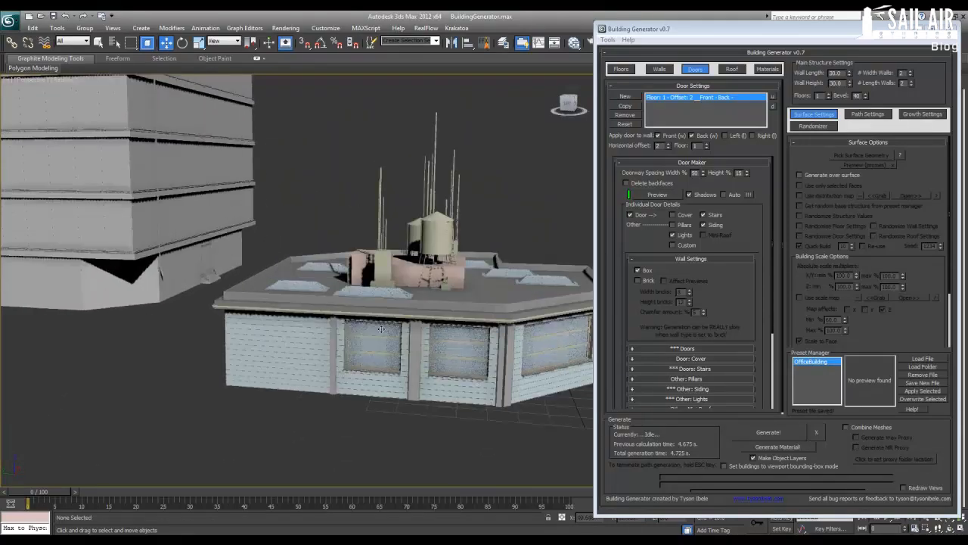
Frame the small building and examine its flat roof with the antennas, water towers and roof windows
left_click(339, 268)
key("z")
middle_click_drag(339, 268, 356, 276, "alt")
scroll(348, 279, "up", 4)
scroll(407, 368, "down", 2)
middle_click_drag(407, 367, 354, 332)
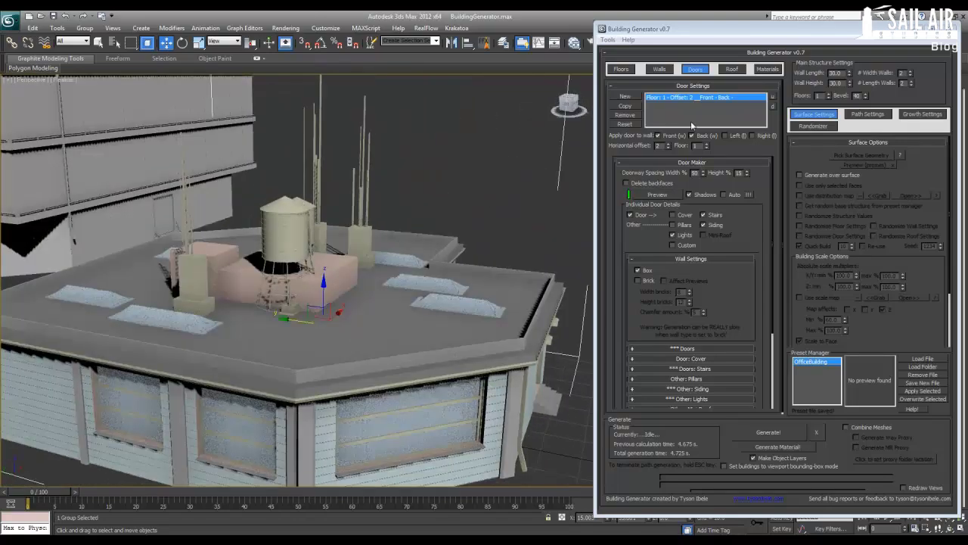
Switch the roof to Roof Type 2 with Taper X and replace the building with a newly generated one
left_click(726, 70)
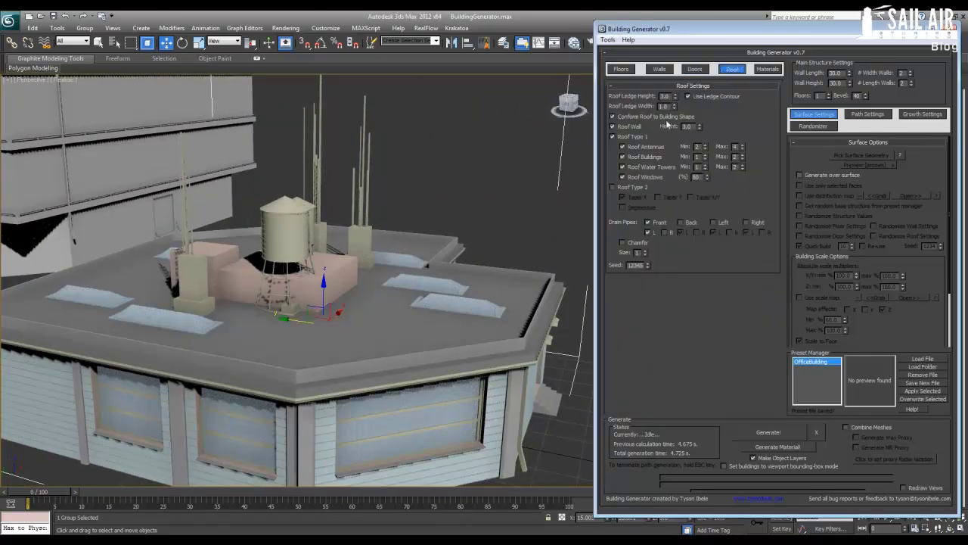
left_click(636, 188)
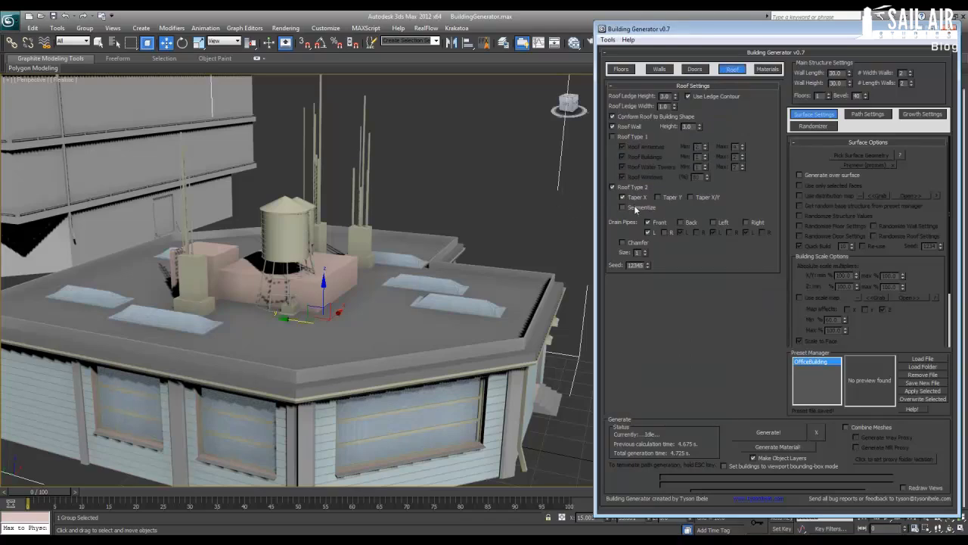
middle_click_drag(428, 282, 436, 243)
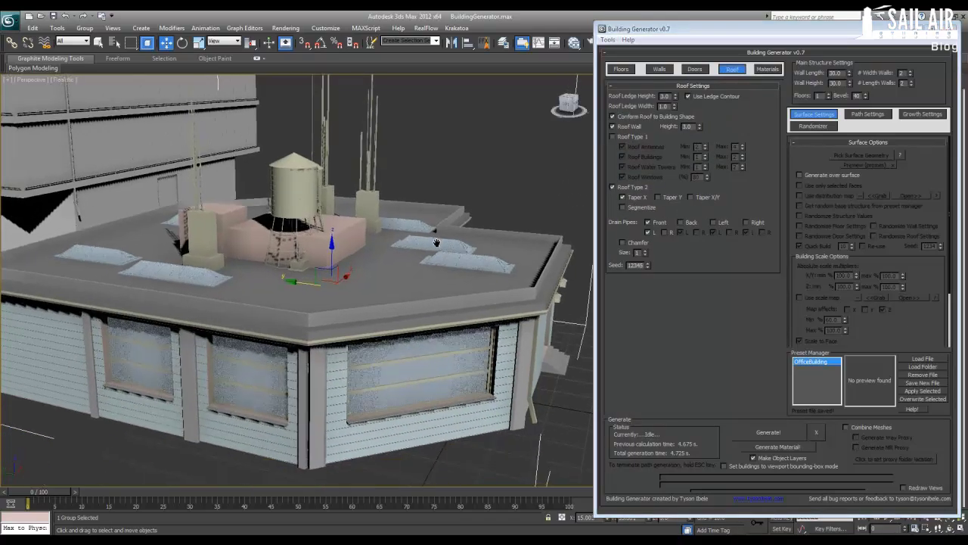
middle_click_drag(477, 283, 476, 275)
key("Delete")
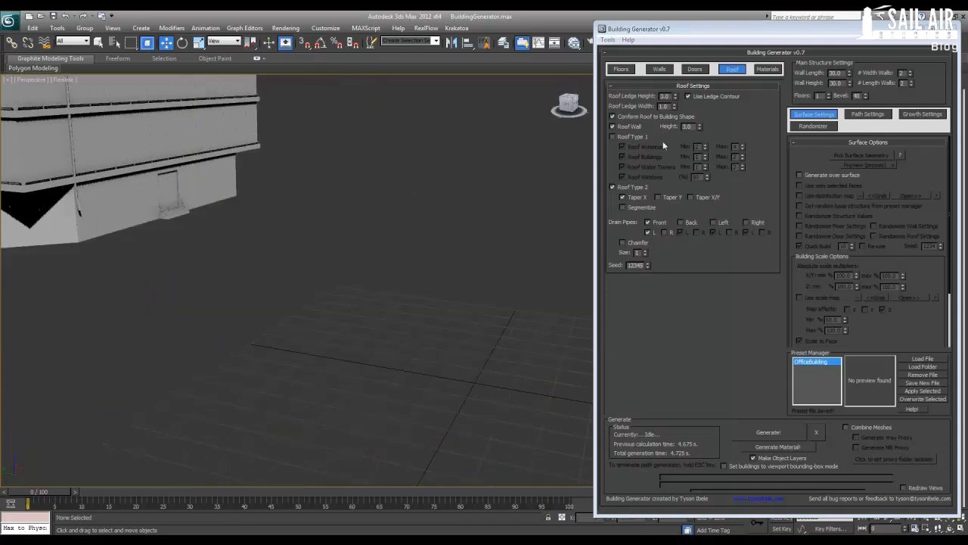
left_click(764, 428)
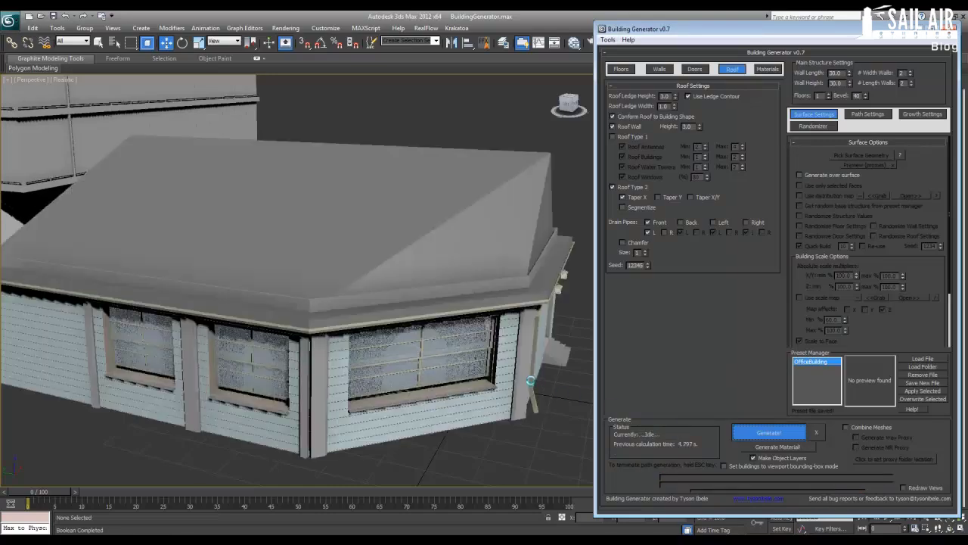
mouse_move(400, 328)
middle_mouse_down("alt")
mouse_move(359, 326)
mouse_move(318, 303)
mouse_move(381, 301)
mouse_move(398, 321)
middle_mouse_up("alt")
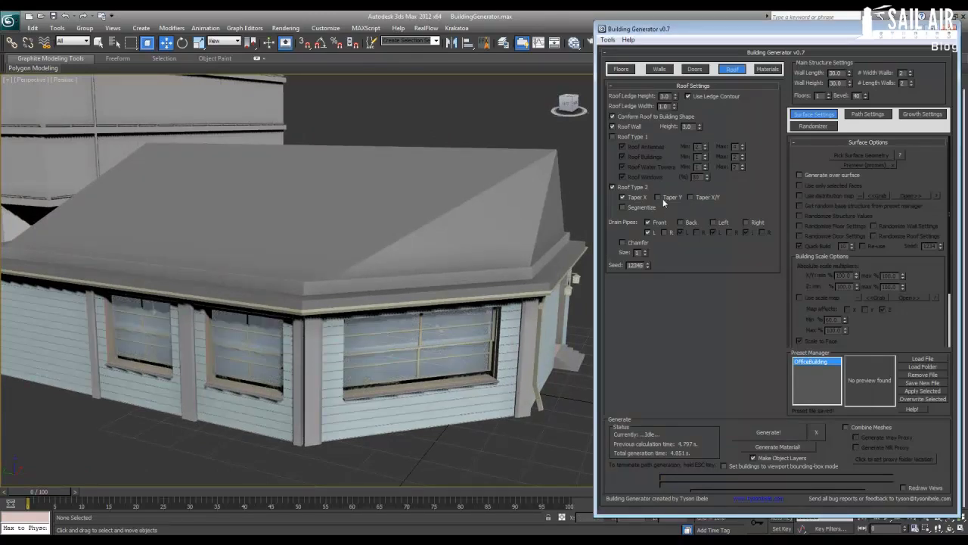
Change the roof taper to Taper Y and replace the building with a newly generated one
left_click(435, 252)
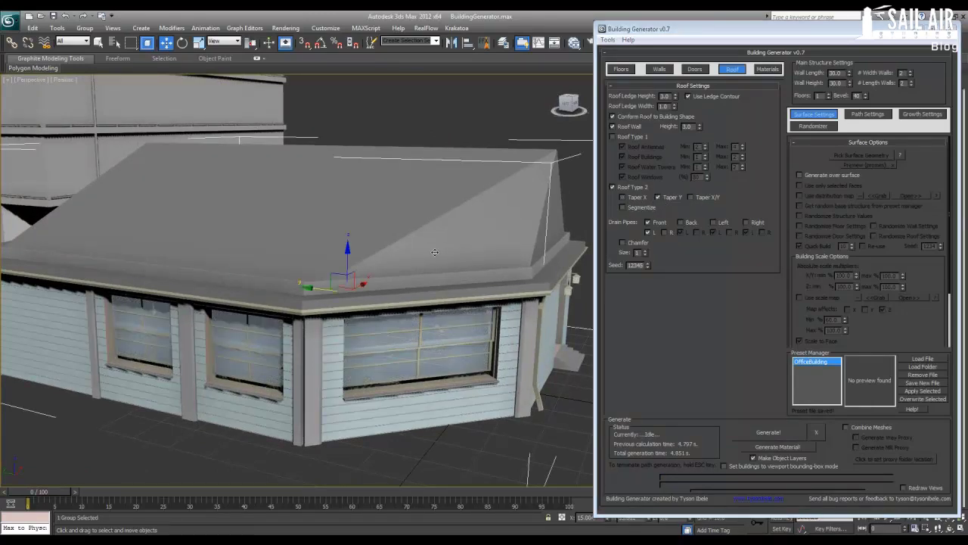
key("Delete")
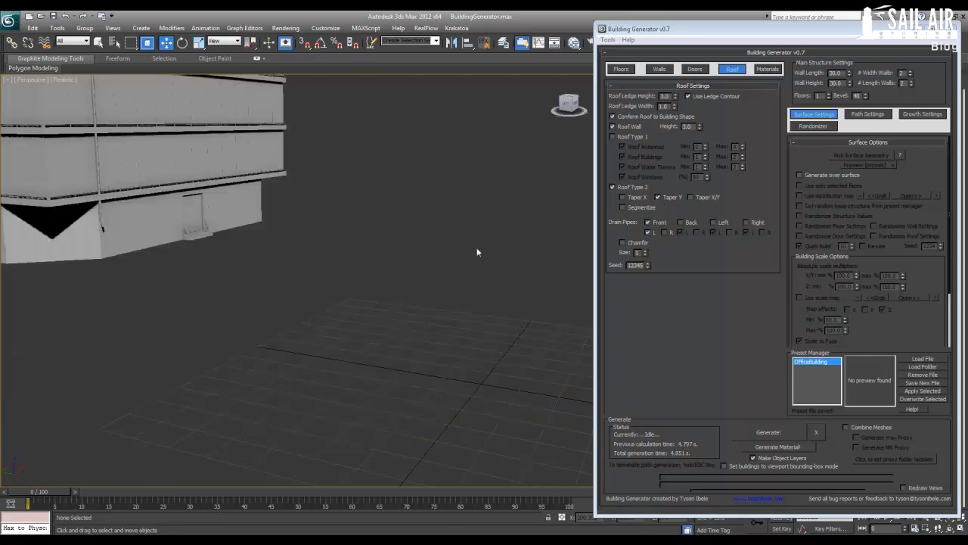
left_click(768, 432)
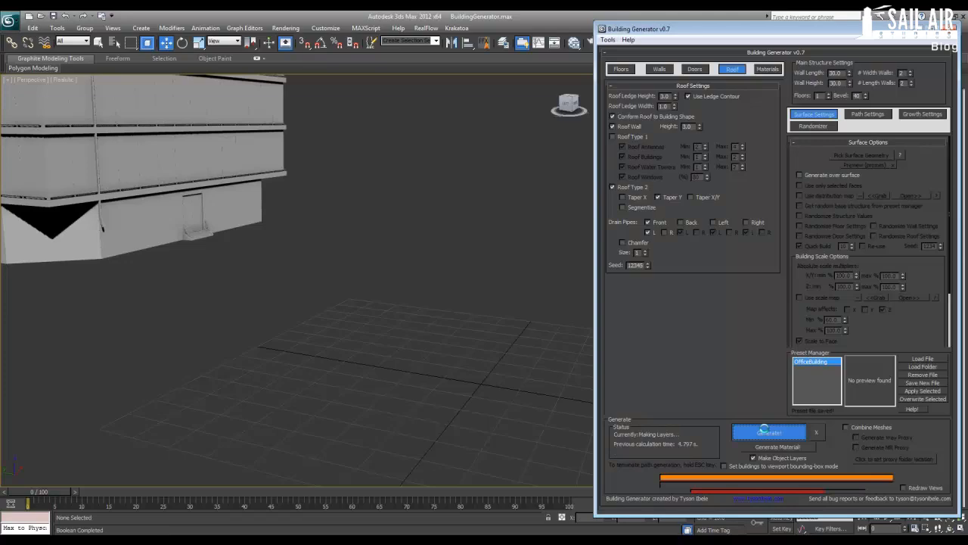
scroll(454, 381, "up", 5)
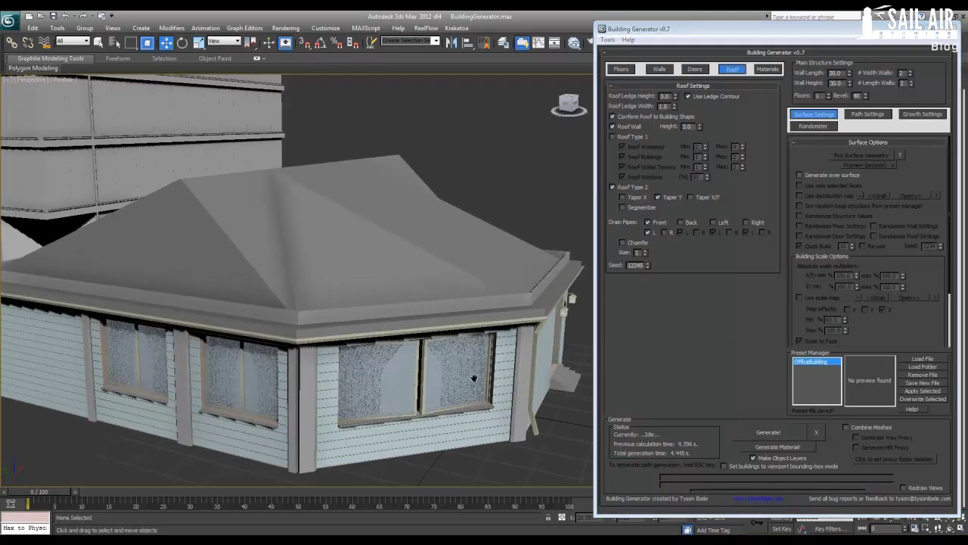
middle_click_drag(447, 380, 491, 365, "alt")
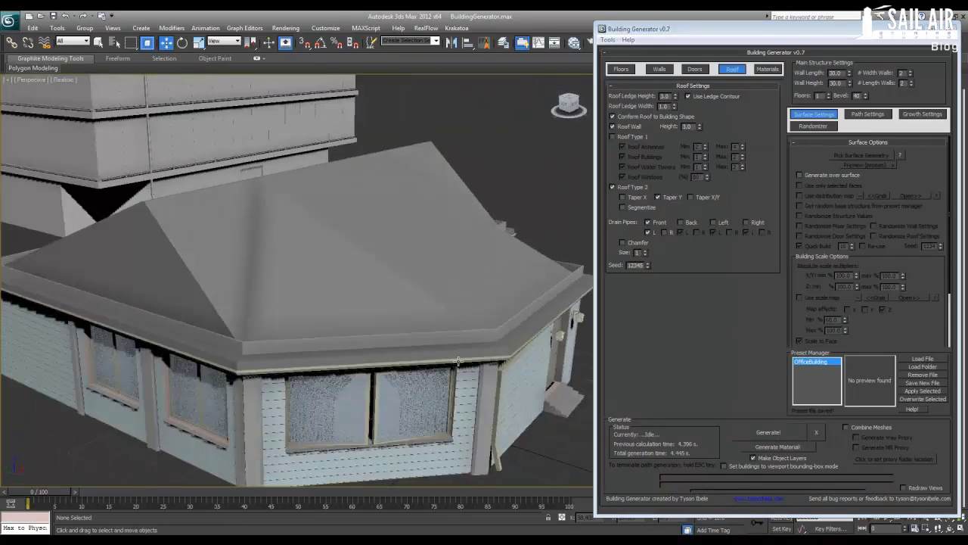
Enable Segmentize for the Type 2 roof and replace the building with a newly generated one
left_click(640, 209)
left_click(406, 313)
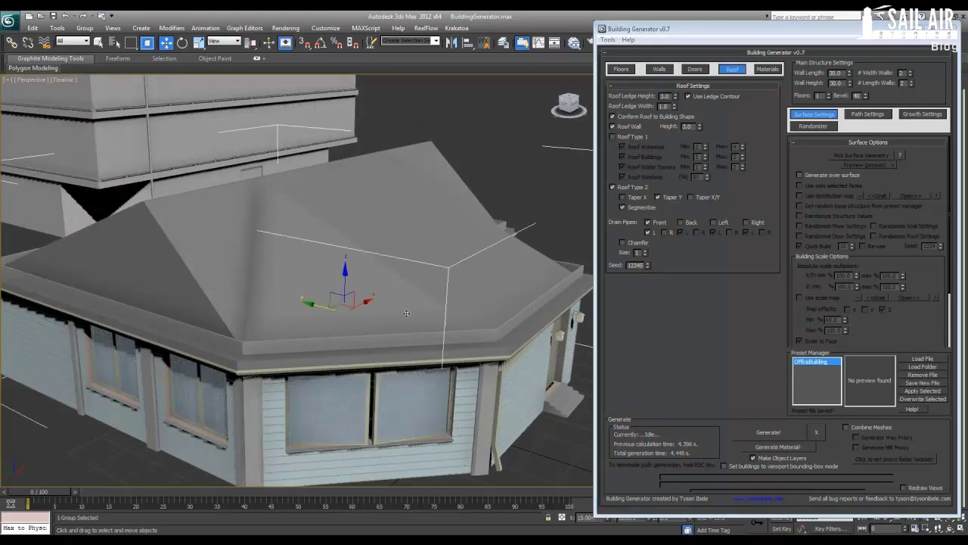
key("Delete")
left_click(769, 432)
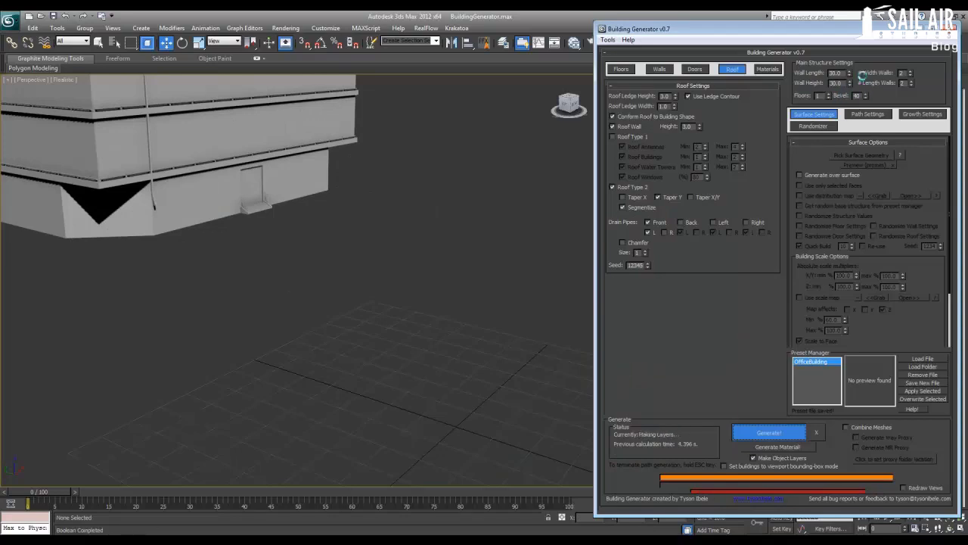
Inspect the segmented roof with the edged-faces display on and off
mouse_move(393, 263)
middle_mouse_down("alt")
mouse_move(313, 270)
mouse_move(341, 253)
mouse_move(266, 262)
mouse_move(402, 259)
mouse_move(419, 272)
mouse_move(380, 266)
middle_mouse_up("alt")
key("F4")
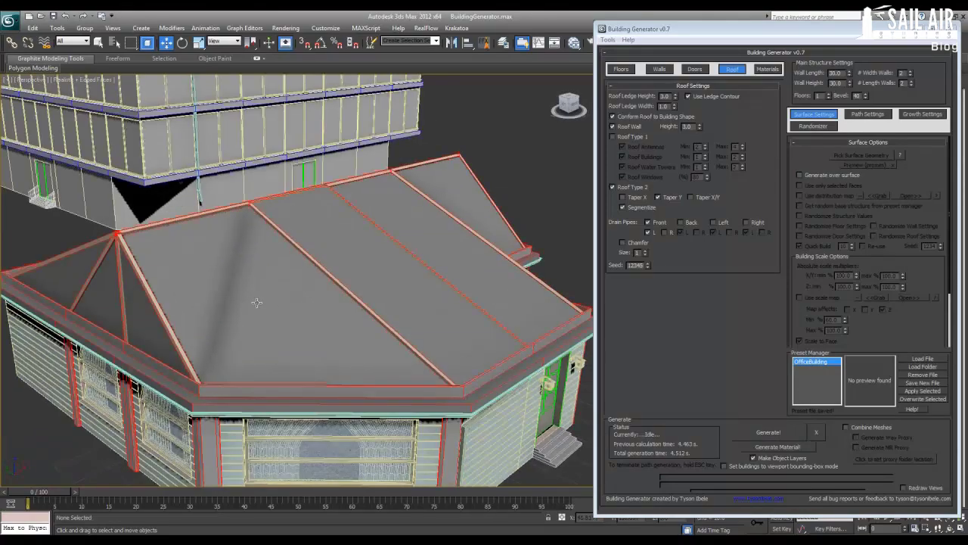
key("F4")
middle_click_drag(255, 309, 355, 292, "alt")
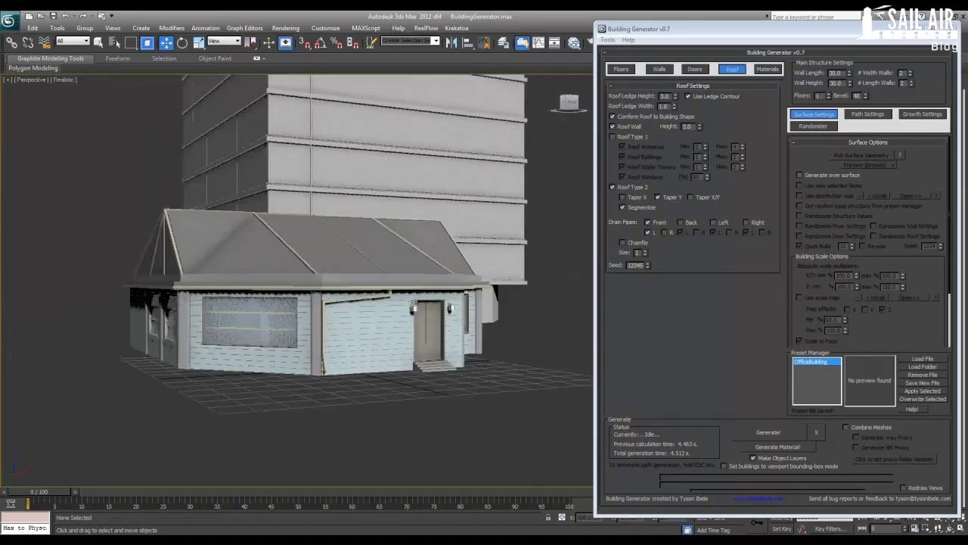
middle_click_drag(412, 302, 381, 320, "alt")
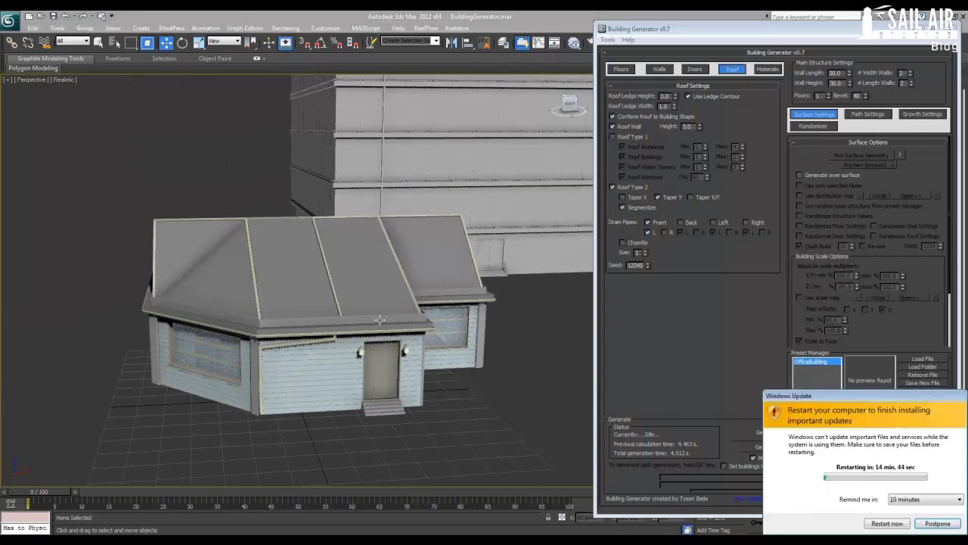
Postpone the Windows Update restart with a reminder in 4 hours
left_click(902, 500)
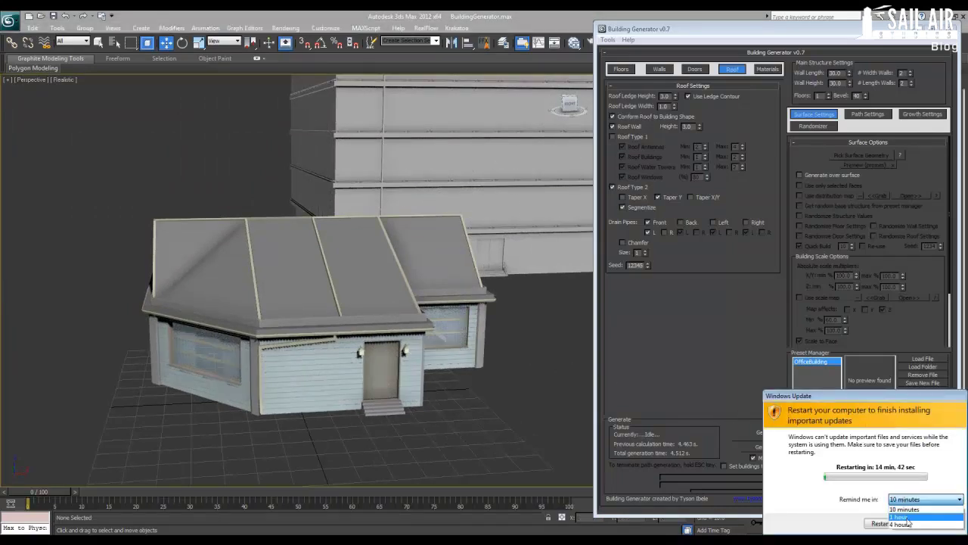
left_click(909, 525)
left_click(942, 523)
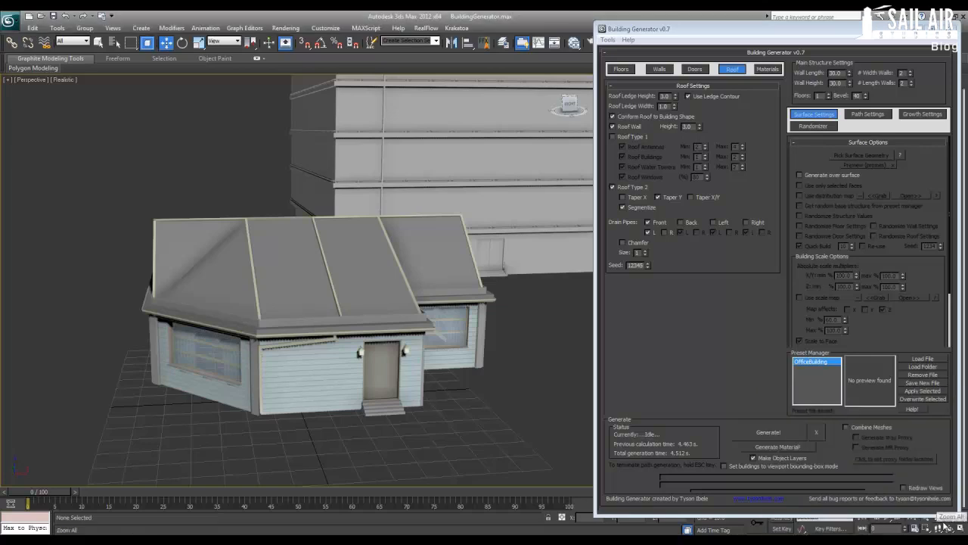
Examine the small building's windows, siding and pillars up close from different sides
left_click(402, 313)
middle_click_drag(401, 317, 341, 340, "alt")
scroll(408, 345, "up", 5)
middle_click_drag(407, 345, 393, 300, "alt")
scroll(405, 292, "down", 3)
scroll(383, 298, "up", 5)
scroll(410, 340, "down", 3)
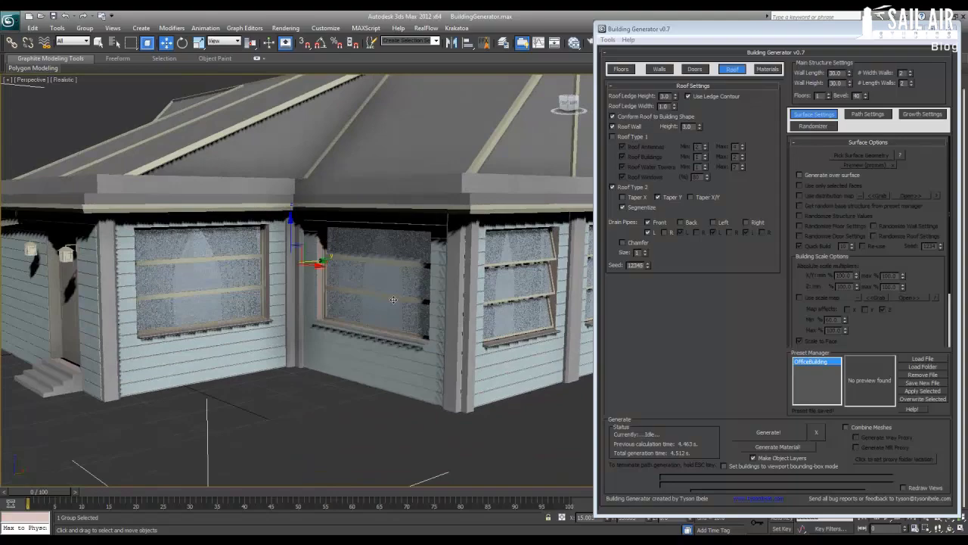
scroll(394, 299, "up", 5)
scroll(393, 300, "down", 8)
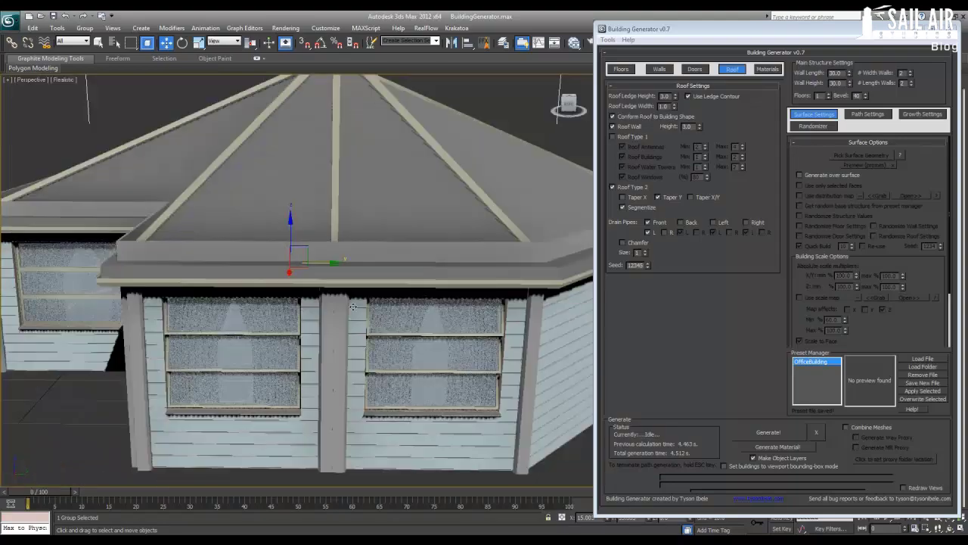
scroll(342, 309, "up", 2)
middle_click_drag(342, 309, 356, 326, "alt")
scroll(393, 302, "down", 3)
scroll(447, 308, "down", 5)
Make a test render of the perspective view from a distance and close the render window
left_click(450, 313)
left_click(335, 329)
scroll(335, 331, "down", 2)
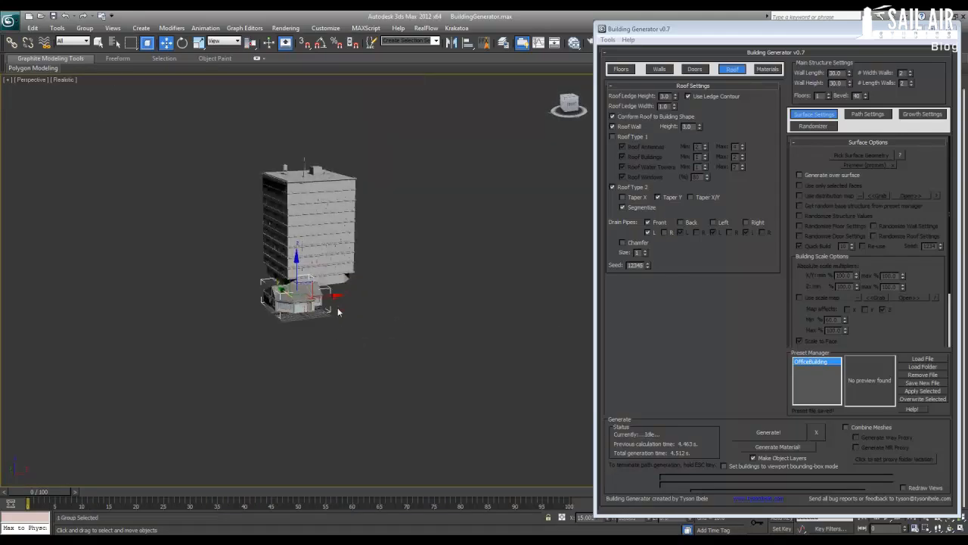
scroll(356, 326, "down", 2)
left_click(379, 342)
middle_click_drag(379, 342, 362, 322, "alt")
scroll(379, 353, "up", 4)
scroll(376, 360, "down", 3)
left_click(295, 289)
left_click(385, 338)
key("shift+q")
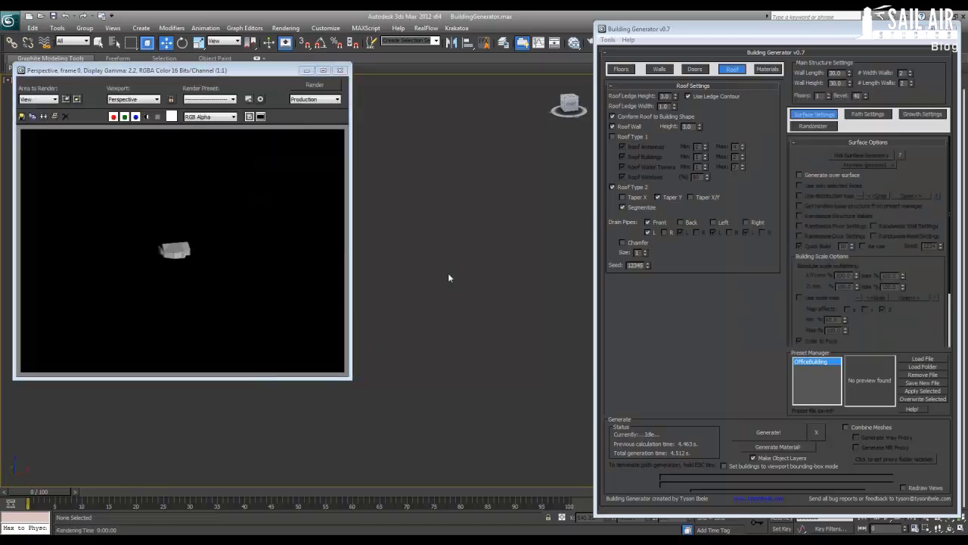
left_click(339, 69)
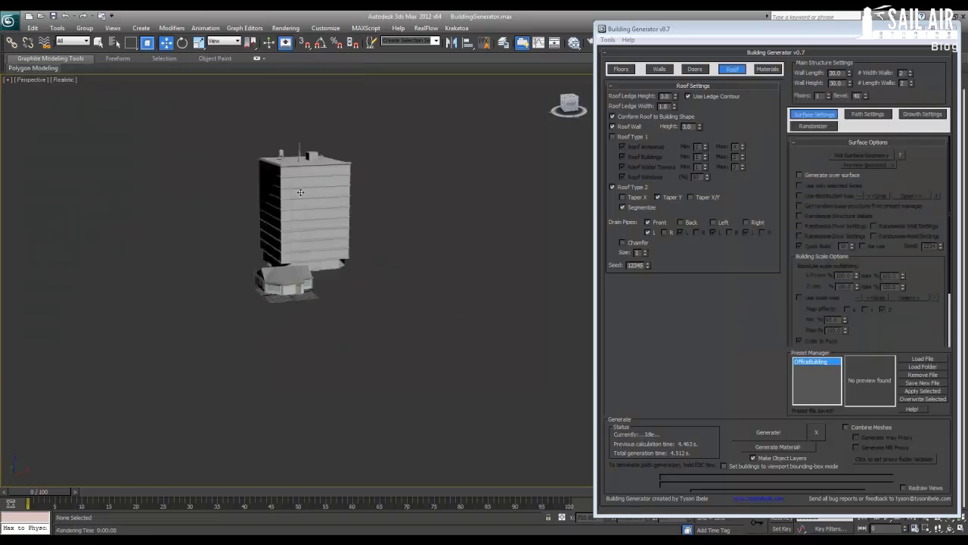
Inspect the front door wall and segmented roof of the small building up close
left_click(284, 269)
left_click(284, 272)
scroll(391, 293, "up", 4)
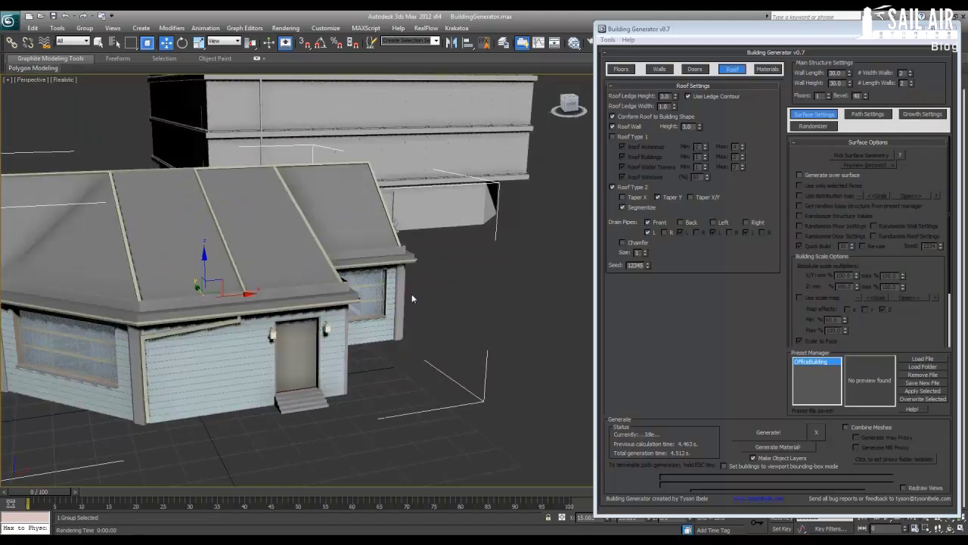
middle_click_drag(423, 294, 464, 289)
scroll(470, 301, "down", 2)
left_click(480, 308)
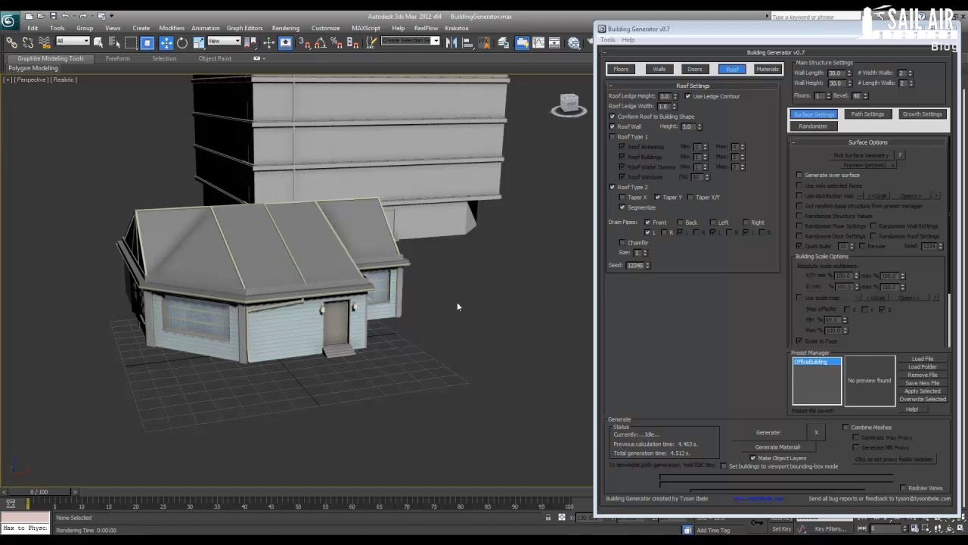
Move the small building off the grid to the open area beside the office tower
middle_click_drag(390, 277, 394, 360)
scroll(393, 355, "down", 3)
left_click(263, 340)
middle_click_drag(262, 339, 299, 325, "alt")
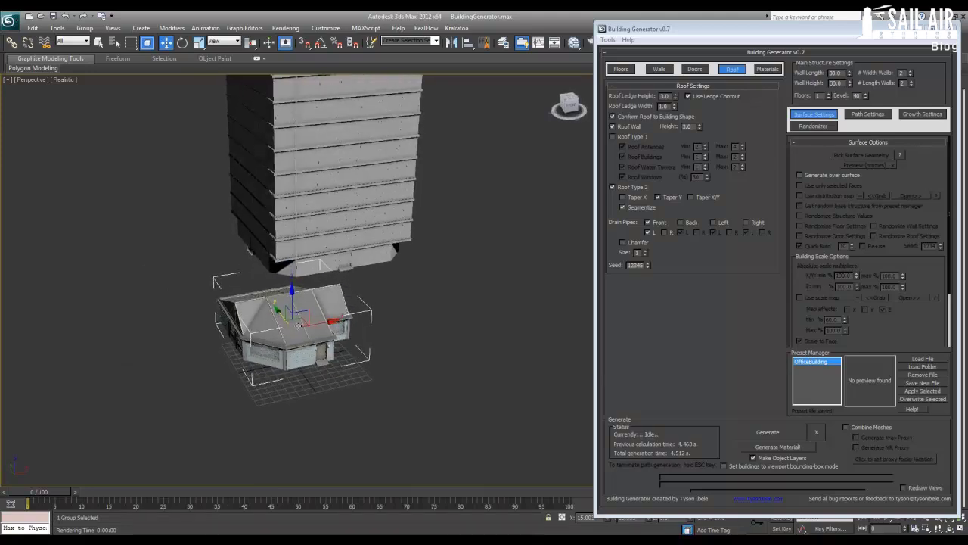
left_click_drag(301, 319, 185, 254)
key("z")
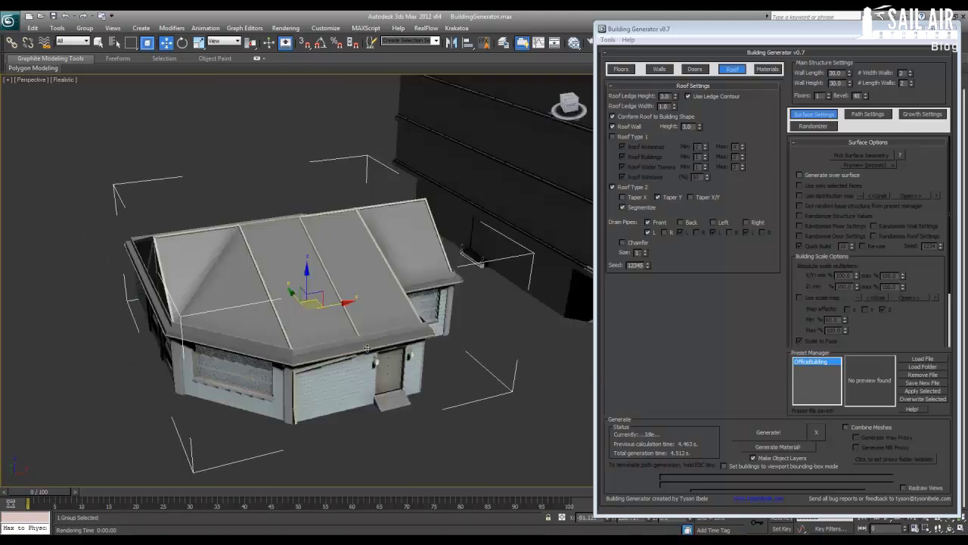
middle_click_drag(318, 340, 363, 354, "alt")
scroll(364, 354, "down", 4)
left_click(456, 379)
scroll(345, 401, "down", 2)
middle_click_drag(456, 380, 345, 364)
left_click(250, 302)
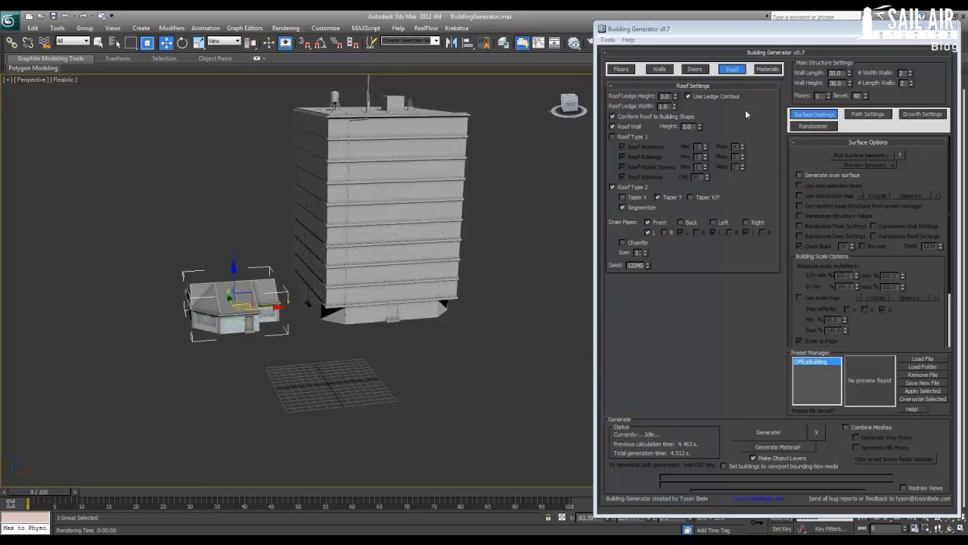
Review the ledge and interior controls in the floor settings and the texture and standard-material options in the material settings
left_click(621, 69)
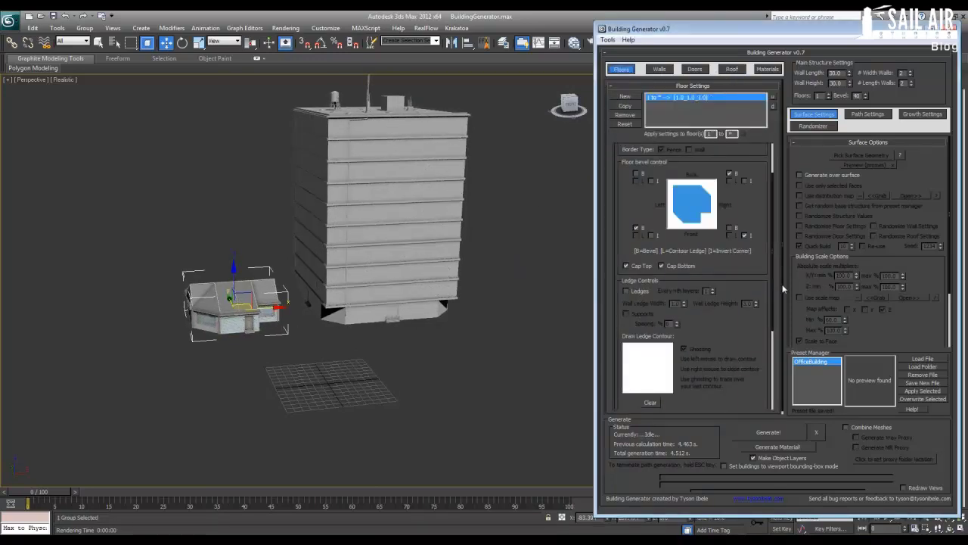
scroll(771, 295, "down", 5)
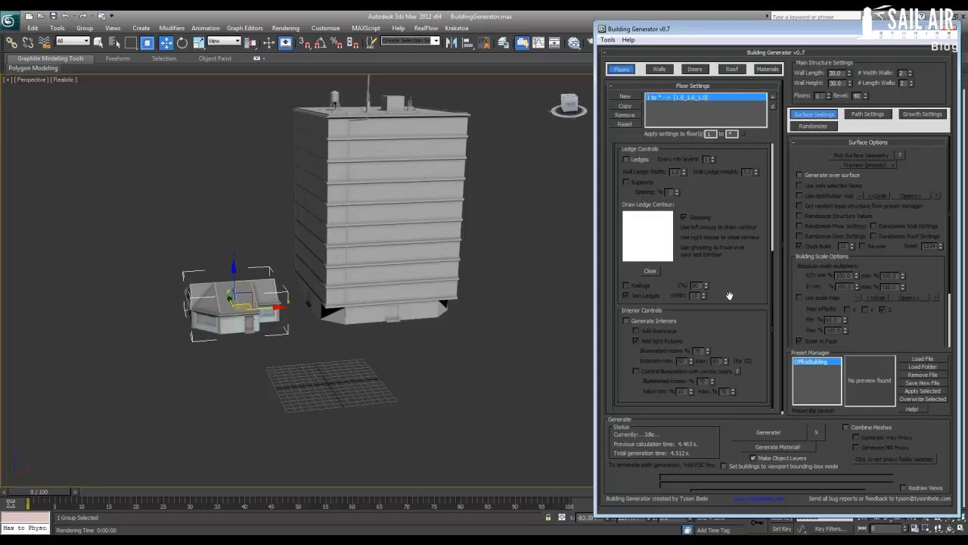
left_click(768, 70)
left_click_drag(710, 152, 704, 41)
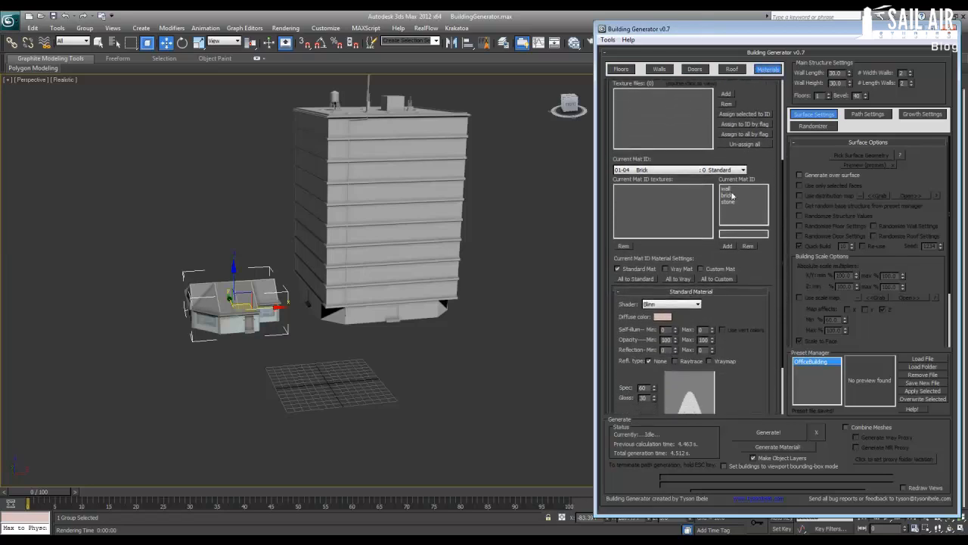
left_click_drag(743, 266, 740, 155)
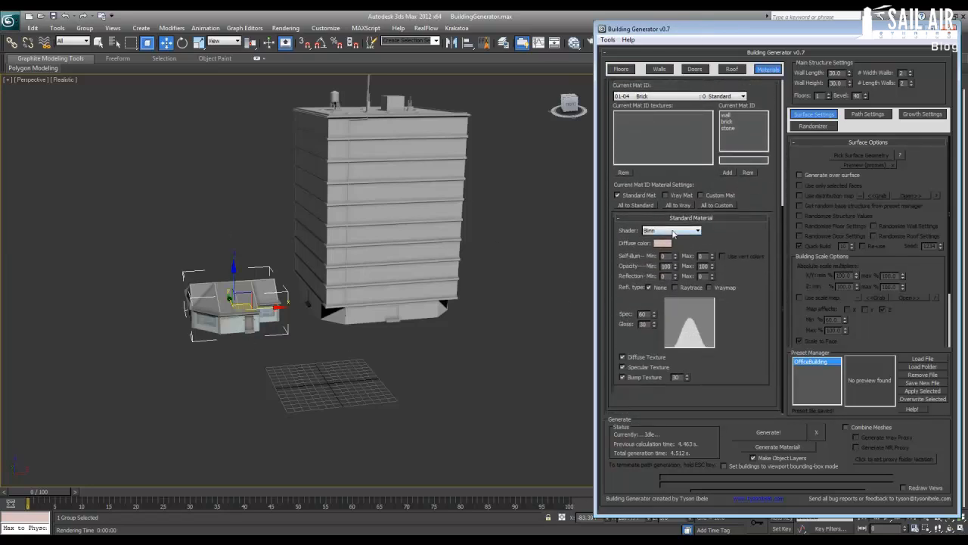
Return to the texture file options in the material settings, frame the small building and minimise the Building Generator window
left_click_drag(752, 194, 752, 241)
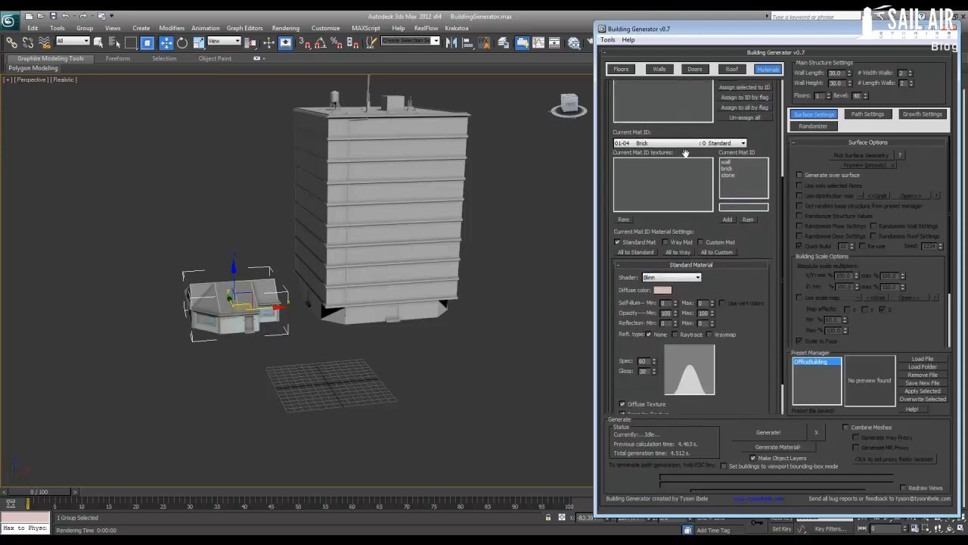
left_click_drag(753, 136, 743, 244)
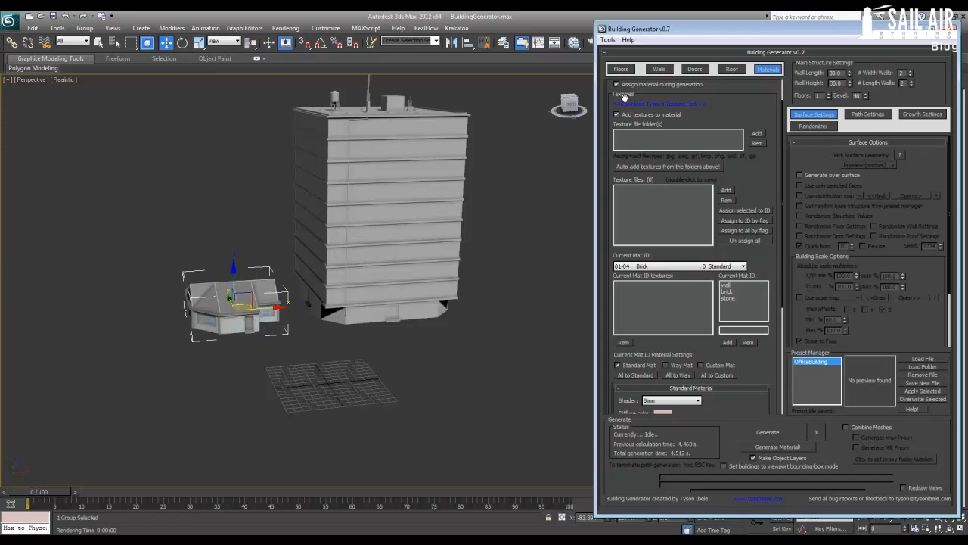
key("z")
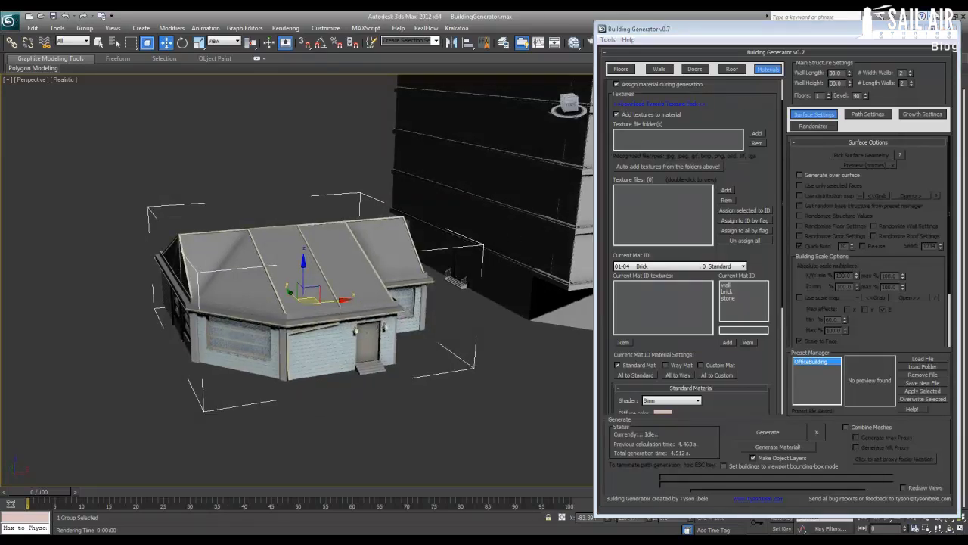
left_click(913, 30)
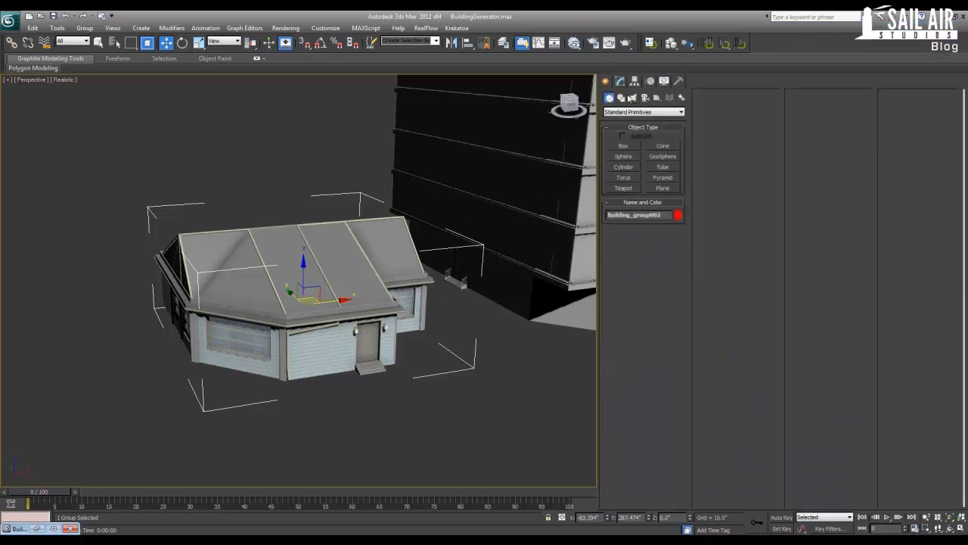
Ungroup the small building and select its tapered roof on its own
left_click(620, 81)
left_click(85, 28)
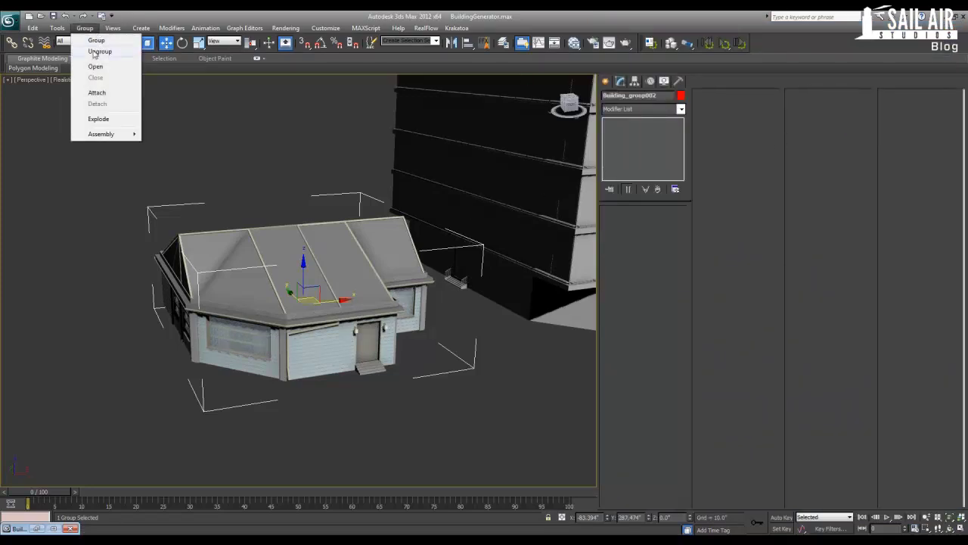
left_click(100, 51)
left_click(278, 230)
key("z")
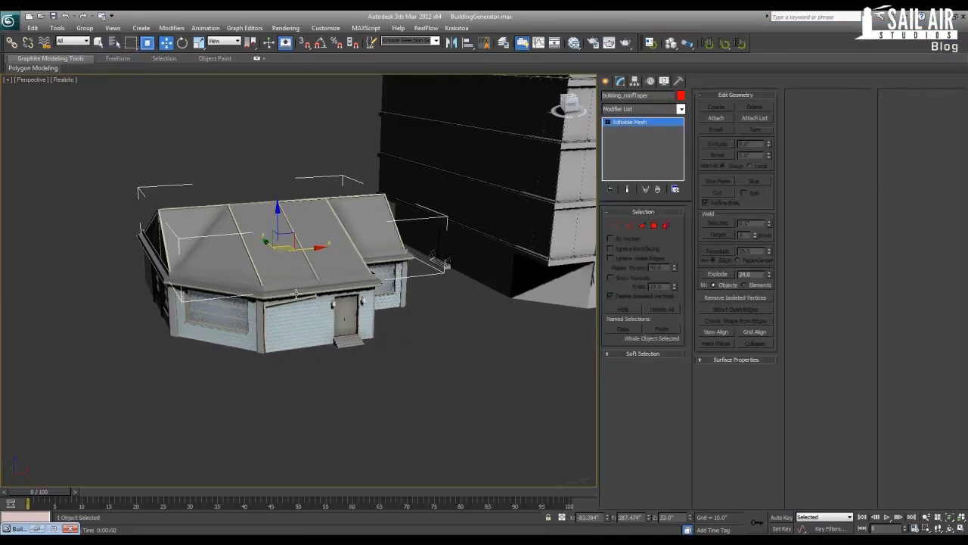
Select the siding panel beside the front door and turn on edged-face display in the perspective view
left_click(393, 313)
left_click(320, 331)
key("z")
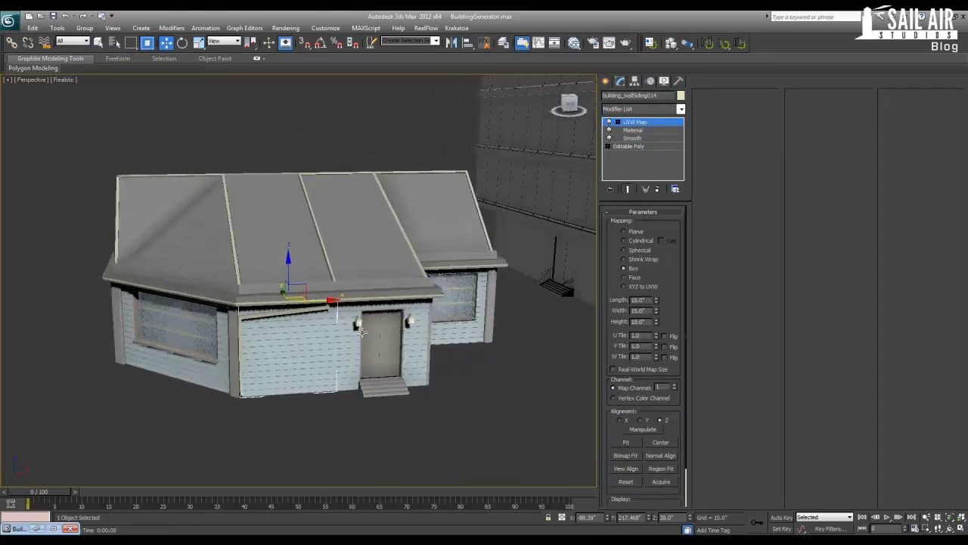
key("F4")
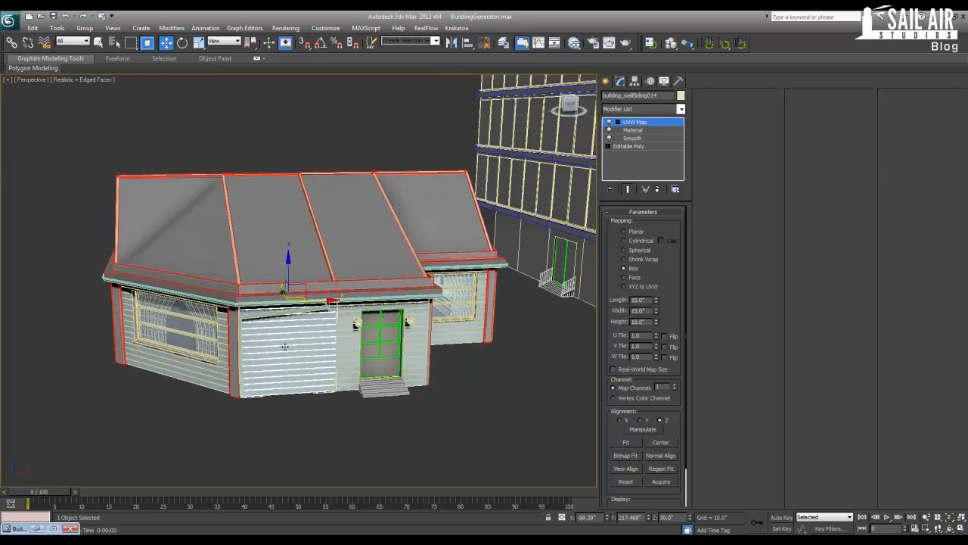
middle_click_drag(285, 346, 270, 340, "alt")
Select the wall light beside the front door and check the Material and UVW Map modifiers in its stack
left_click(354, 342)
left_click(413, 326)
middle_click_drag(421, 361, 318, 332, "alt")
scroll(319, 333, "up", 3)
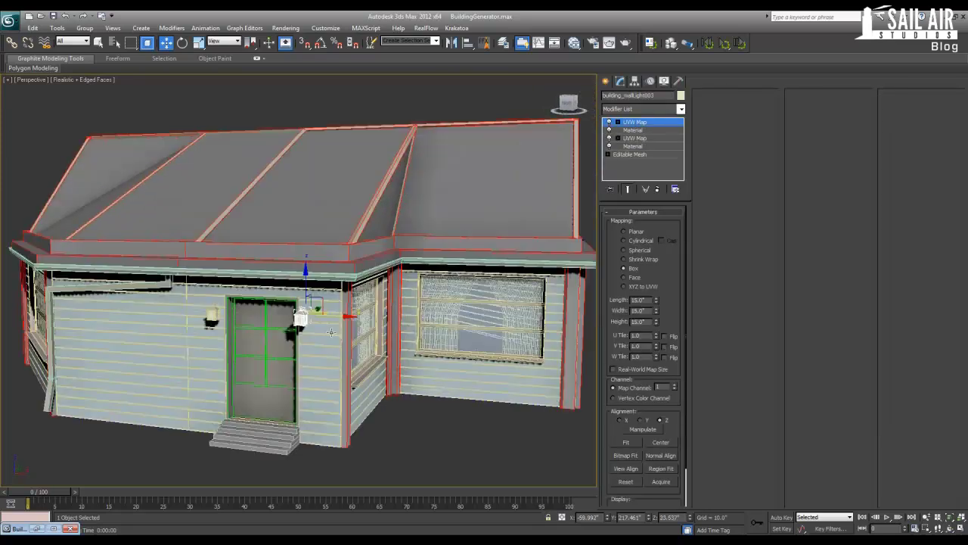
left_click(634, 131)
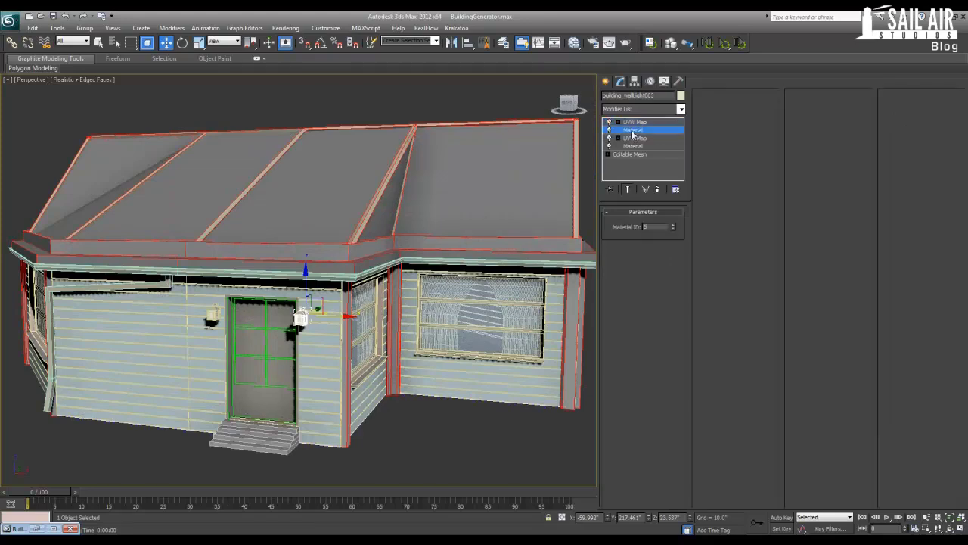
left_click(634, 146)
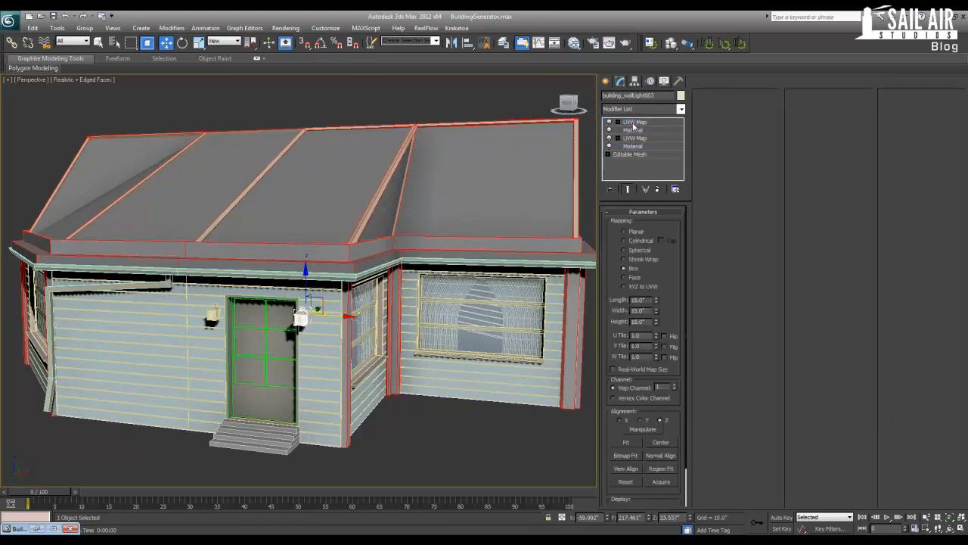
Try to attach the tapered roof and the siding around the front door to a group
left_click(391, 106)
left_click(280, 205)
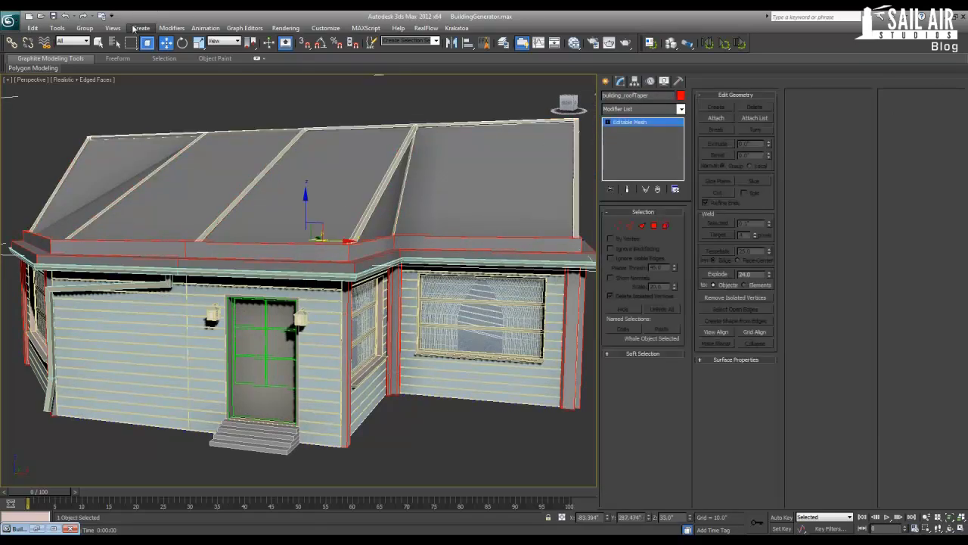
left_click(85, 28)
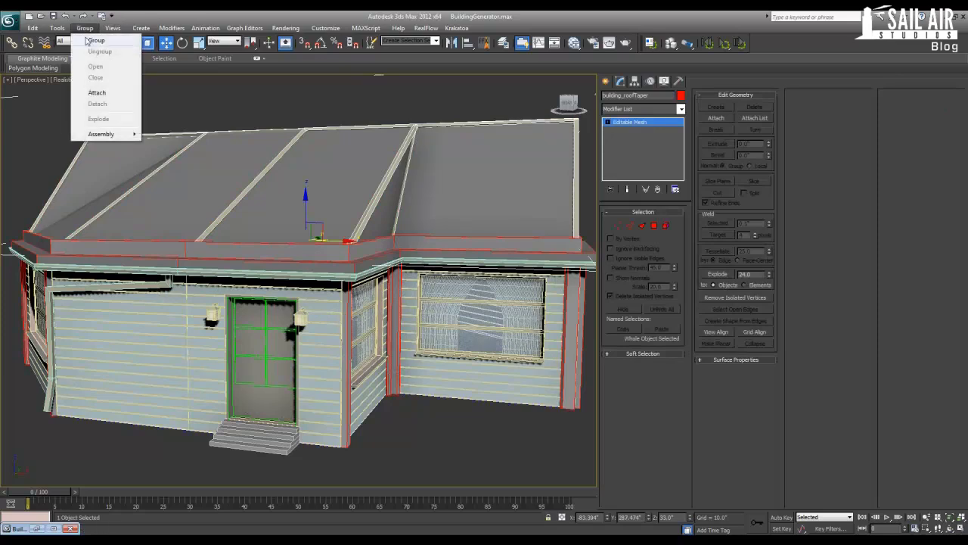
left_click(97, 93)
left_click(212, 283)
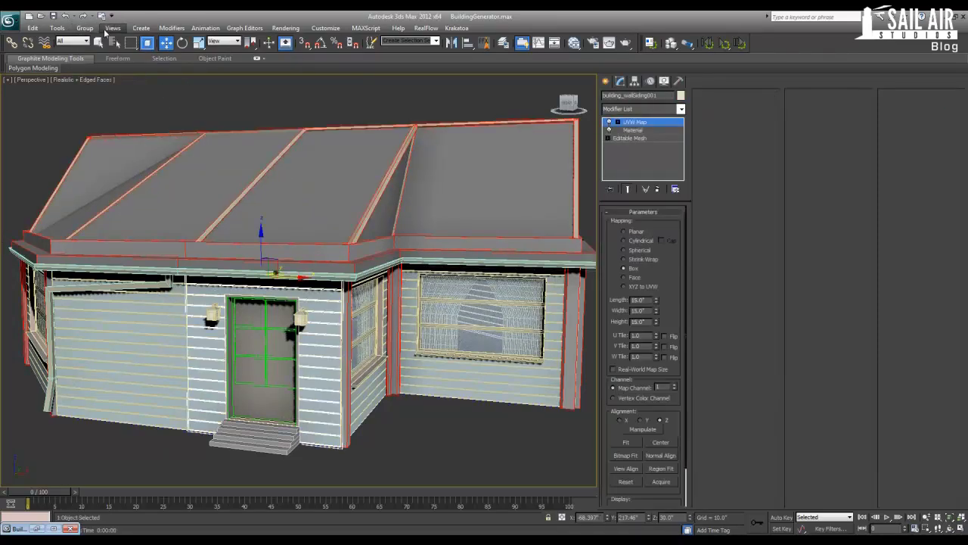
left_click(85, 28)
left_click(97, 93)
View both buildings from a distance and undo the selection changes and the ungrouping of the small building
scroll(200, 221, "down", 5)
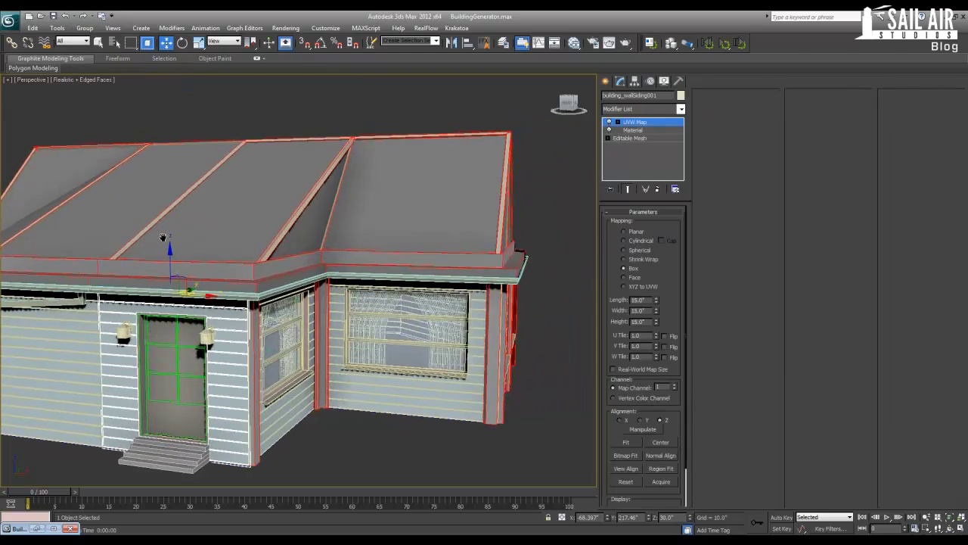
middle_click_drag(424, 215, 244, 257)
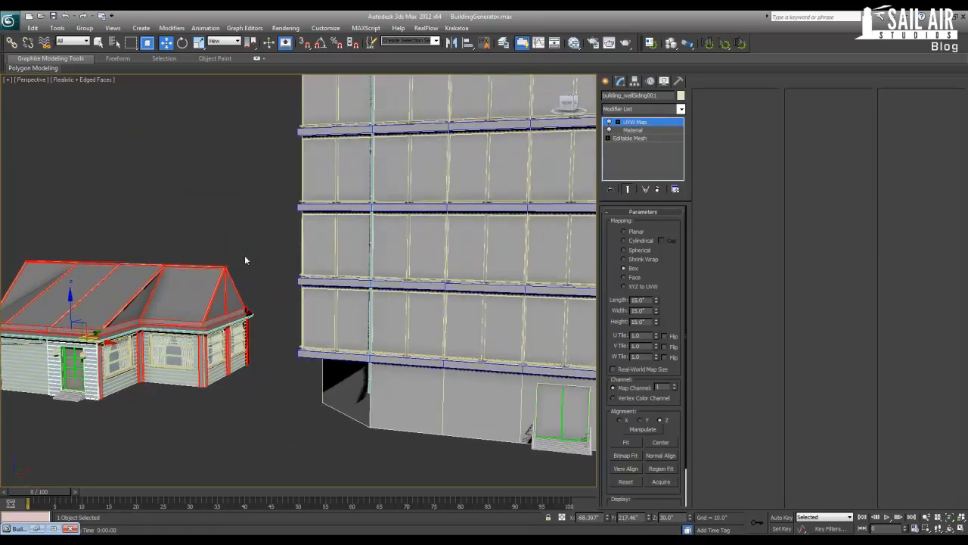
scroll(245, 258, "down", 3)
left_click(411, 264)
middle_click_drag(411, 265, 273, 318)
middle_click_drag(291, 243, 342, 250)
key("ctrl+z")
key("ctrl+z")
key("ctrl+z")
key("ctrl+z")
key("ctrl+z")
key("ctrl+z")
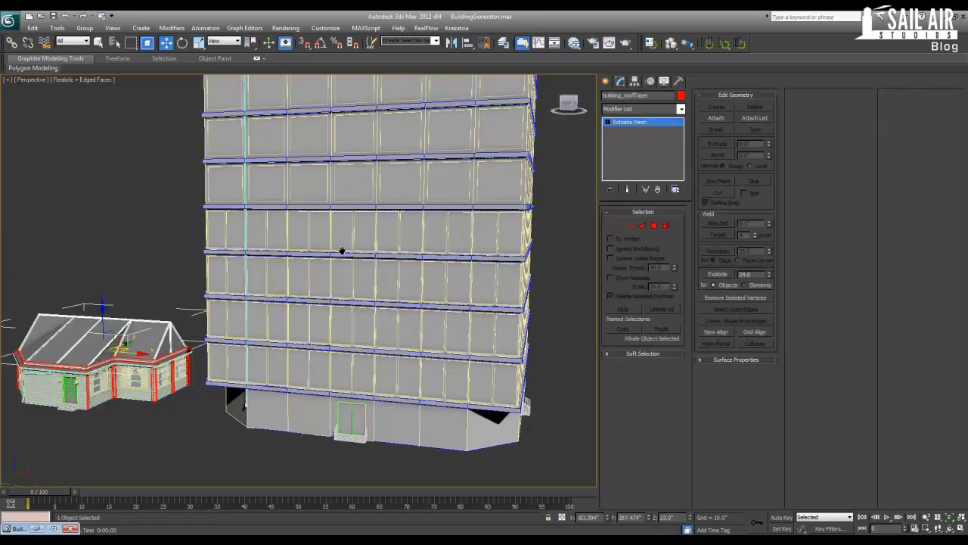
key("ctrl+z")
key("ctrl+z")
key("ctrl+z")
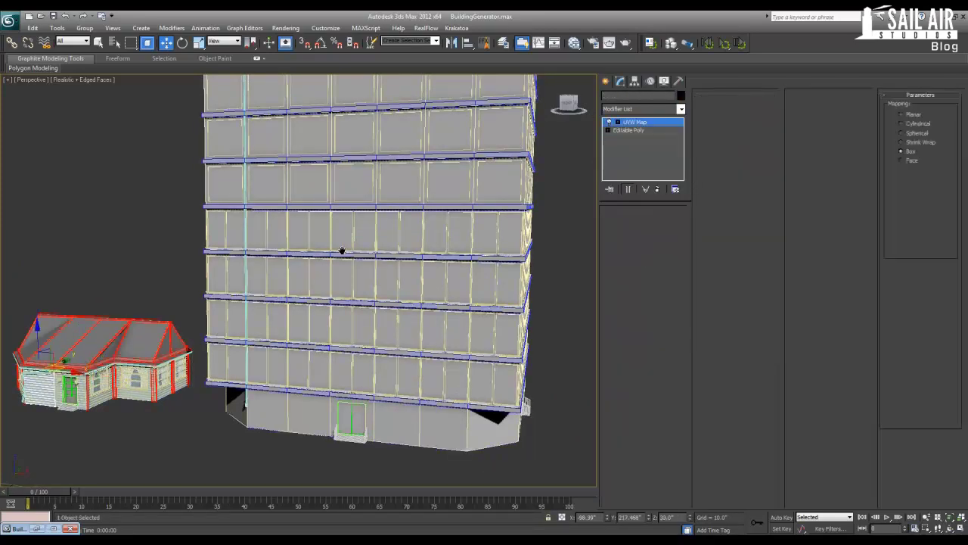
Select the whole small building group and frame it from the front door side
left_click(167, 346)
key("z")
middle_click_drag(357, 351, 347, 354, "alt")
left_click(336, 394)
left_click(311, 289)
scroll(347, 354, "up", 4)
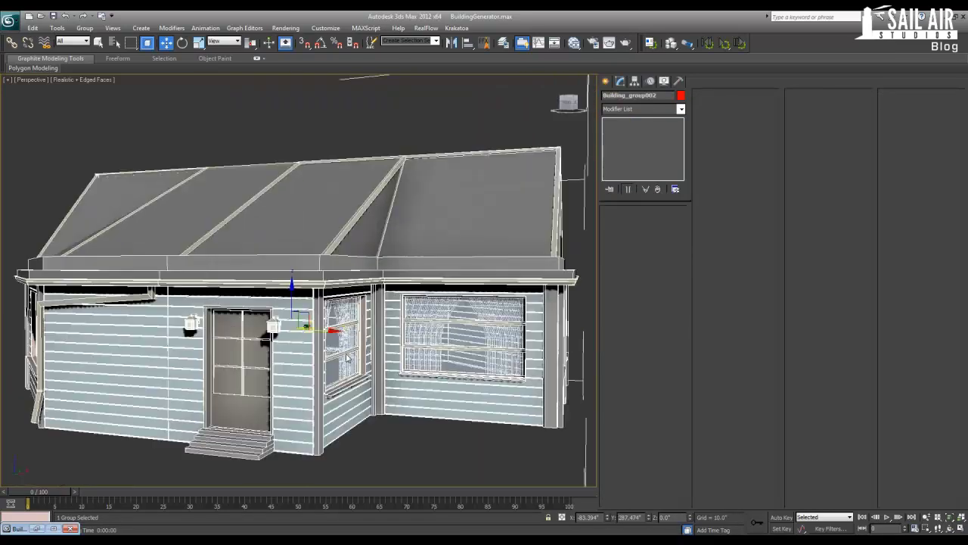
scroll(347, 354, "down", 2)
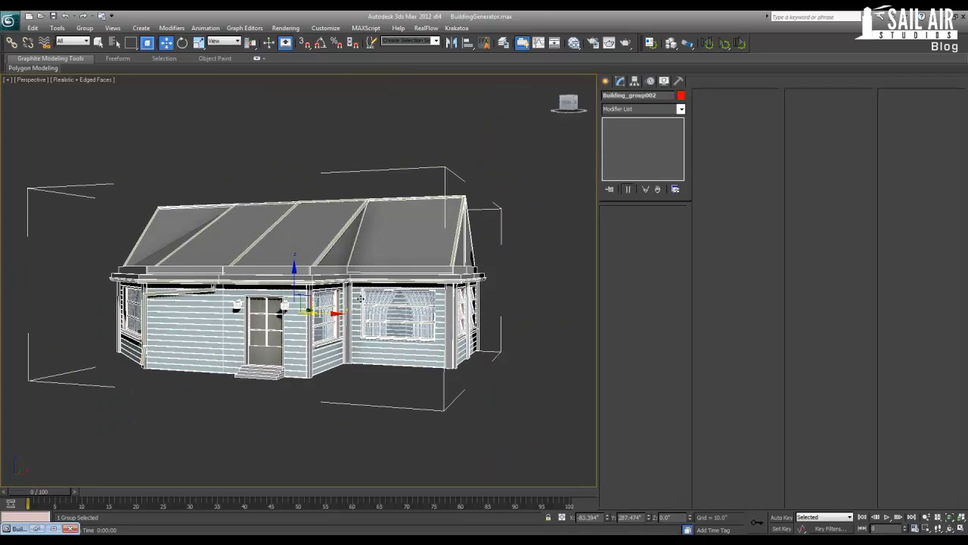
Open the Slate Material Editor and pick the small building's Multi/Sub-Object material from the model into the view
key("m")
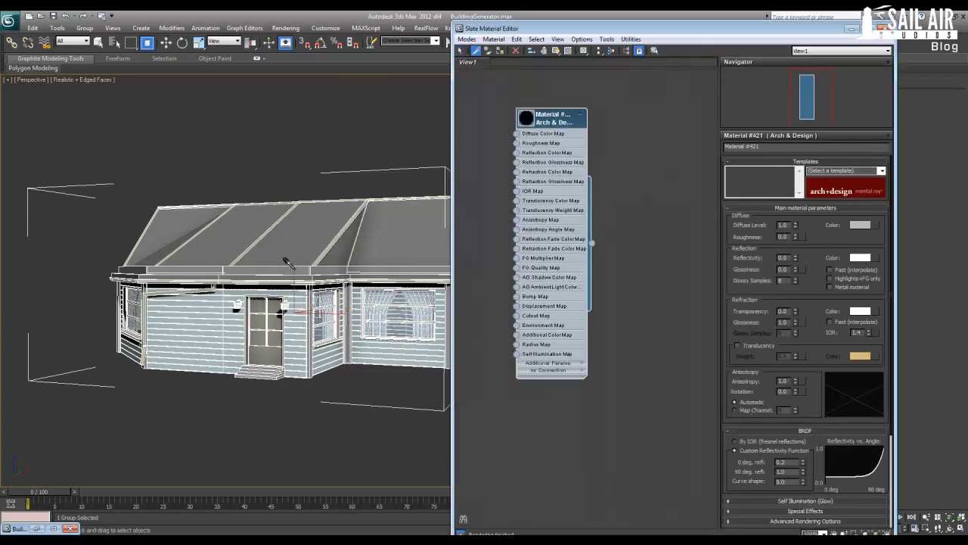
left_click(395, 245)
key("w")
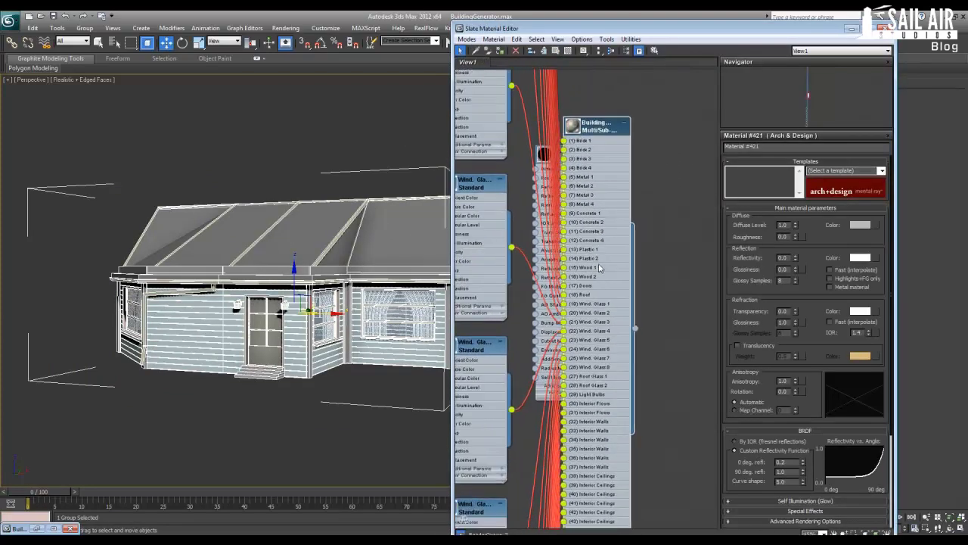
scroll(597, 263, "down", 5)
scroll(585, 218, "up", 3)
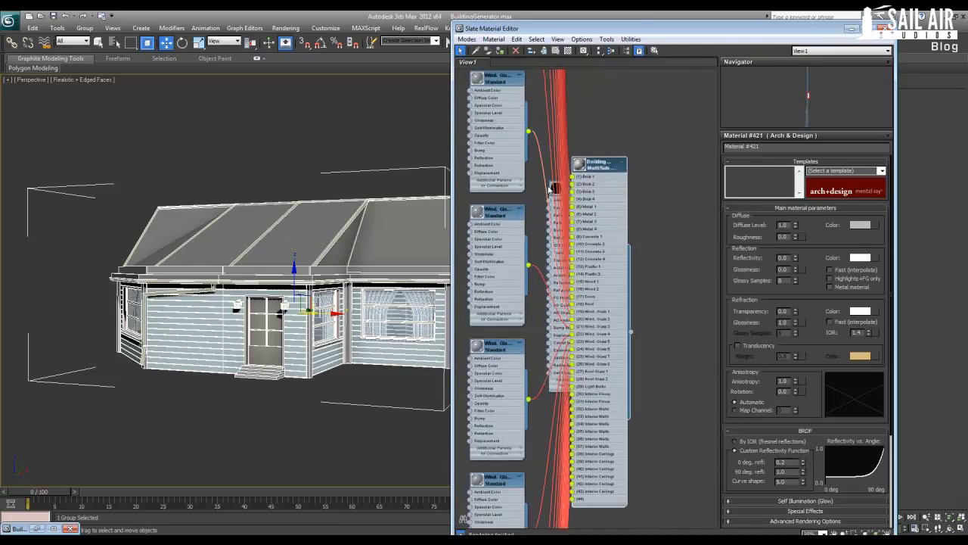
Move the Arch & Design material node clear of the building's Multi/Sub-Object node
left_click(550, 190)
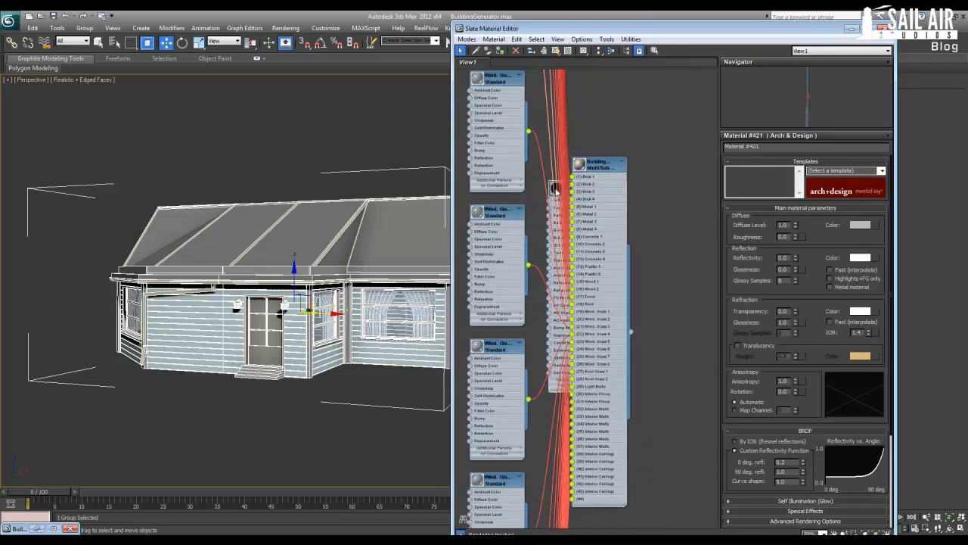
left_click_drag(557, 193, 680, 170)
scroll(562, 276, "up", 4)
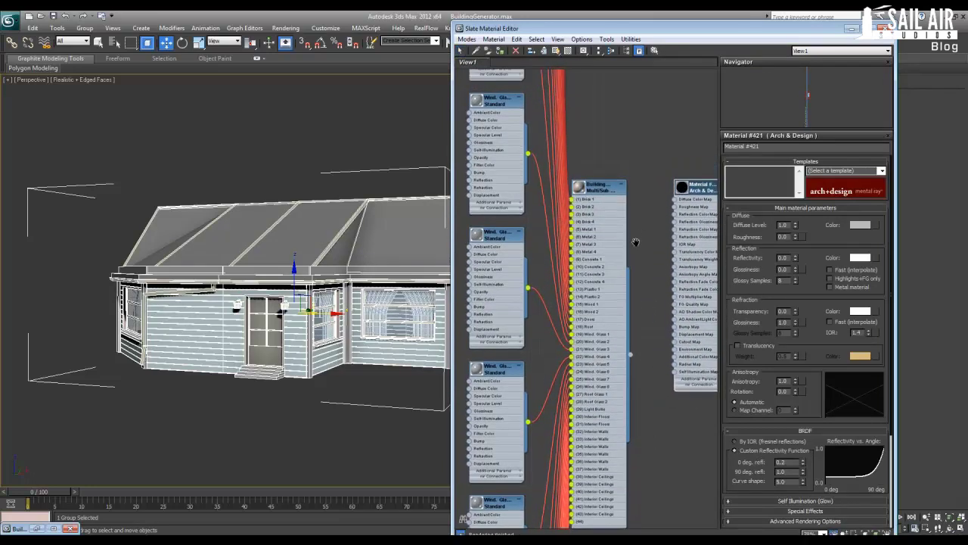
Examine the full column of sub-material nodes wired into the building's Multi/Sub-Object material
scroll(653, 429, "down", 8)
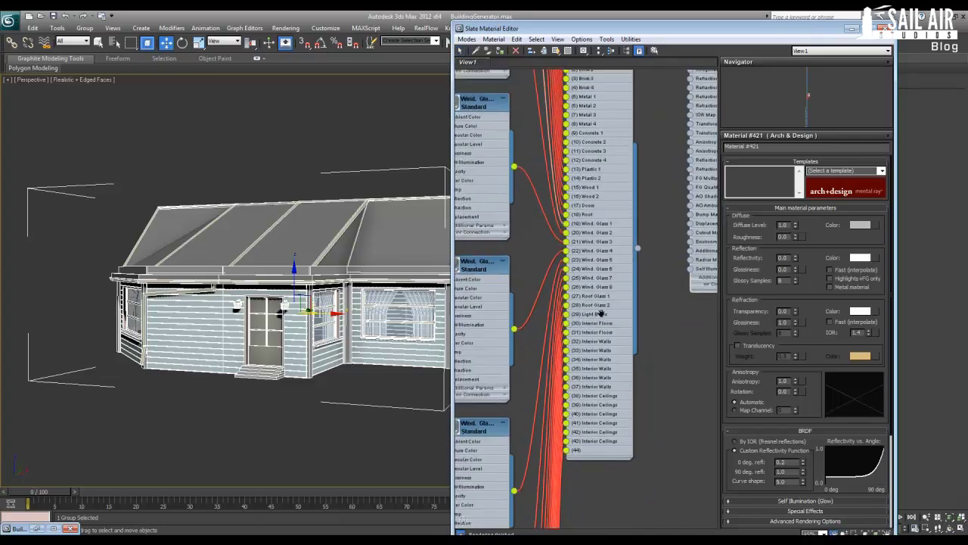
scroll(603, 304, "up", 6)
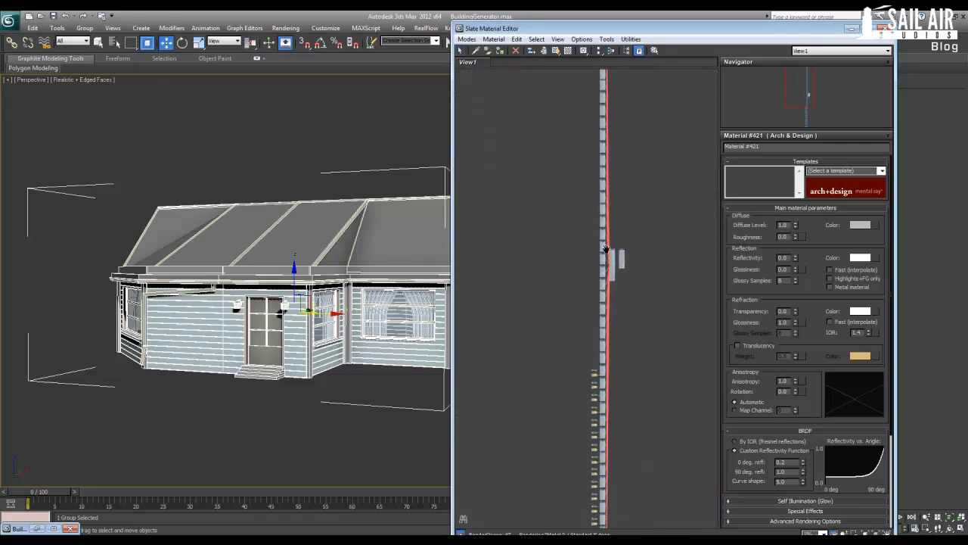
scroll(603, 304, "up", 2)
scroll(605, 304, "down", 6)
middle_click_drag(607, 303, 557, 484)
scroll(558, 484, "down", 4)
scroll(568, 360, "up", 8)
scroll(559, 364, "up", 3)
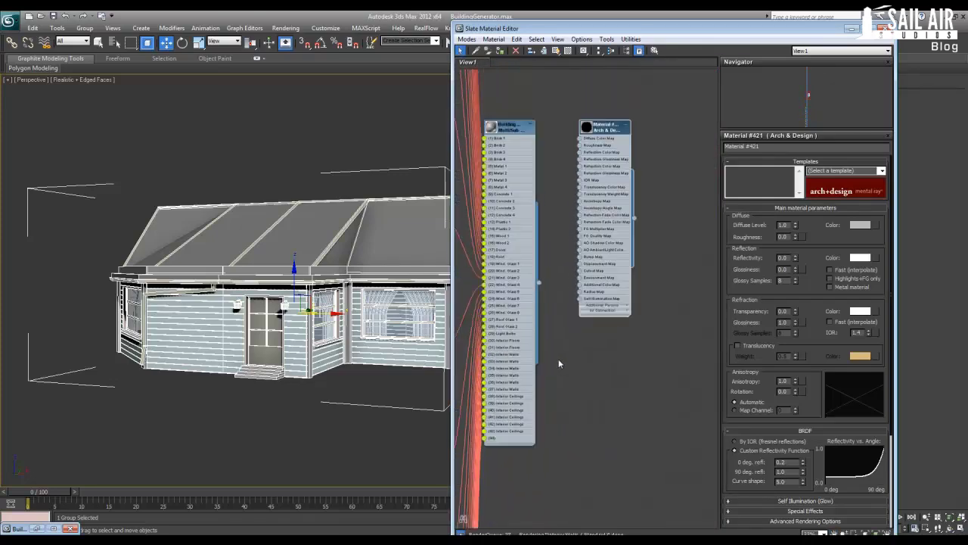
Move the building's Multi/Sub-Object node closer to the Arch & Design node
left_click_drag(521, 117, 552, 117)
middle_click_drag(530, 188, 541, 193)
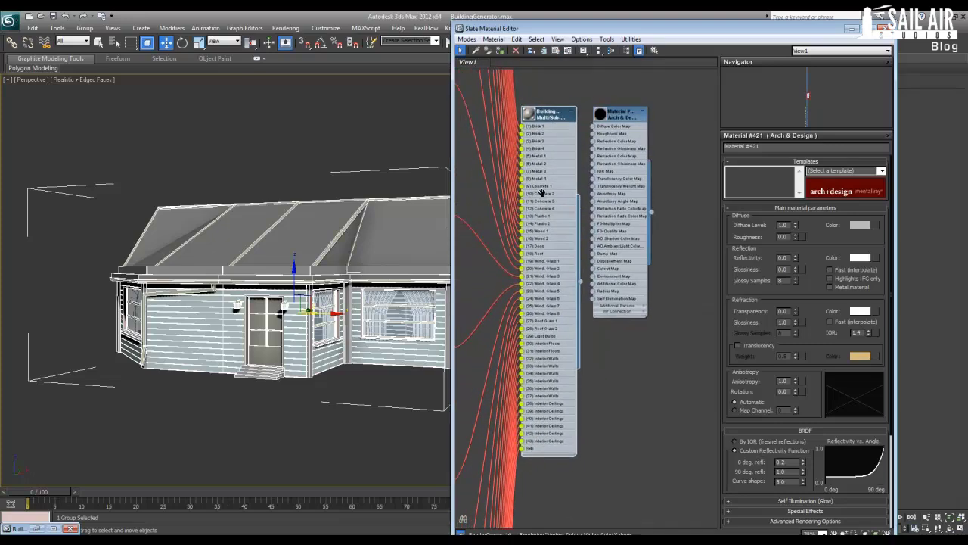
scroll(542, 194, "up", 4)
scroll(601, 233, "down", 5)
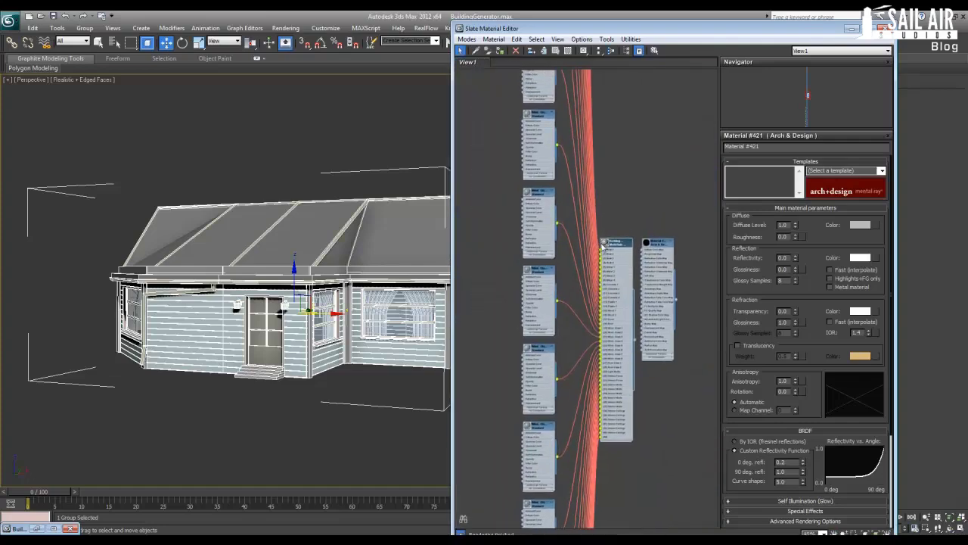
scroll(603, 246, "up", 4)
Examine the Multi/Sub-Object material's slots up close, from brick and metal through window glass to interior walls and ceilings
middle_click_drag(630, 302, 621, 167)
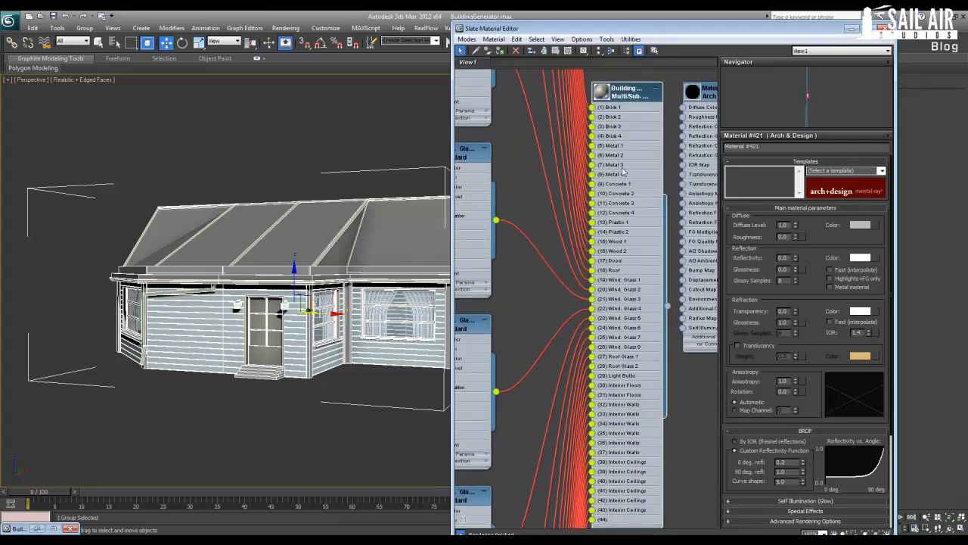
middle_click_drag(612, 255, 612, 156)
middle_click_drag(623, 217, 617, 186)
scroll(617, 187, "up", 2)
scroll(618, 189, "up", 4)
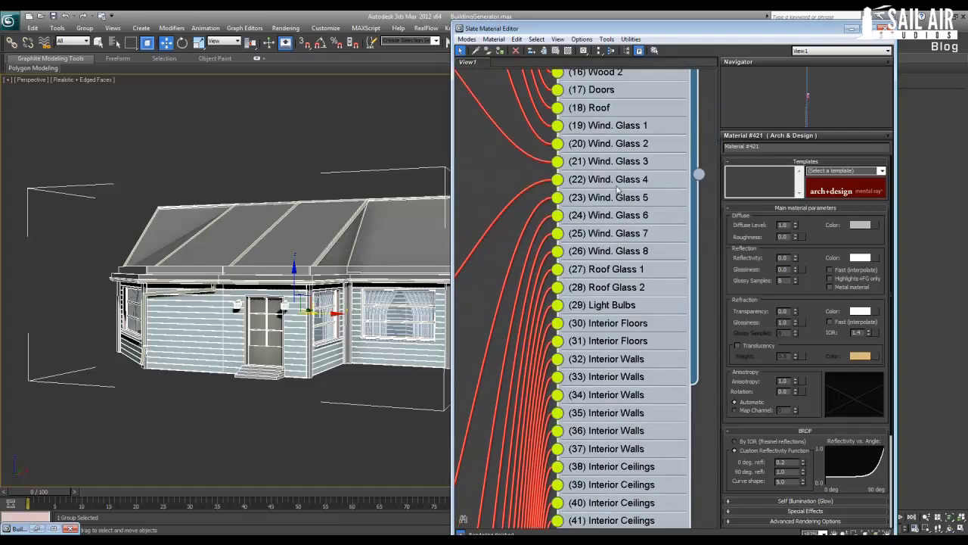
scroll(622, 232, "down", 2)
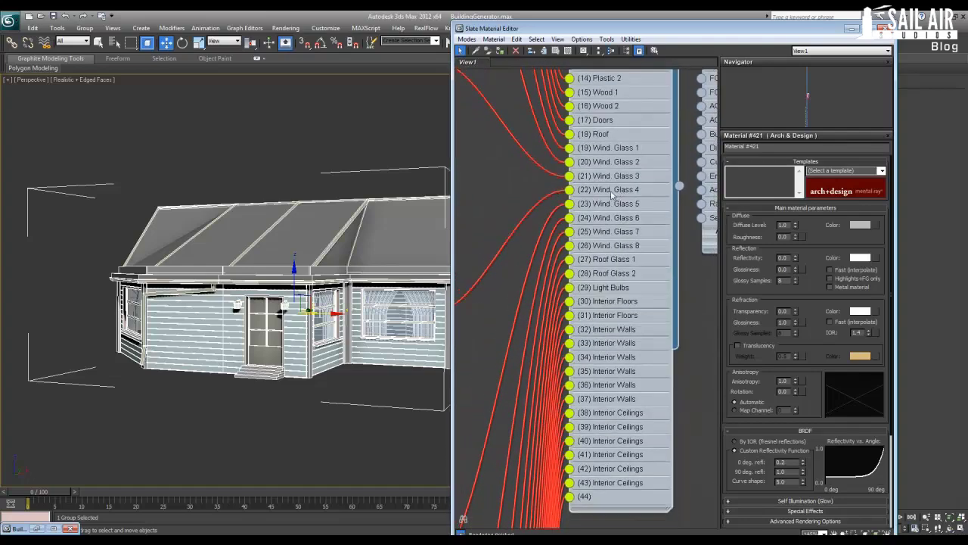
scroll(610, 283, "down", 3)
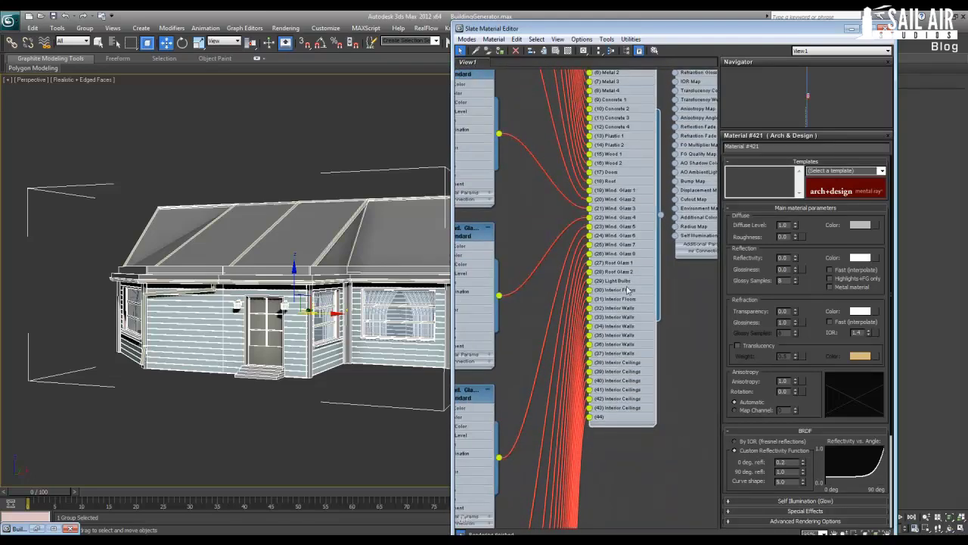
middle_click_drag(622, 339, 627, 253)
scroll(627, 252, "down", 1)
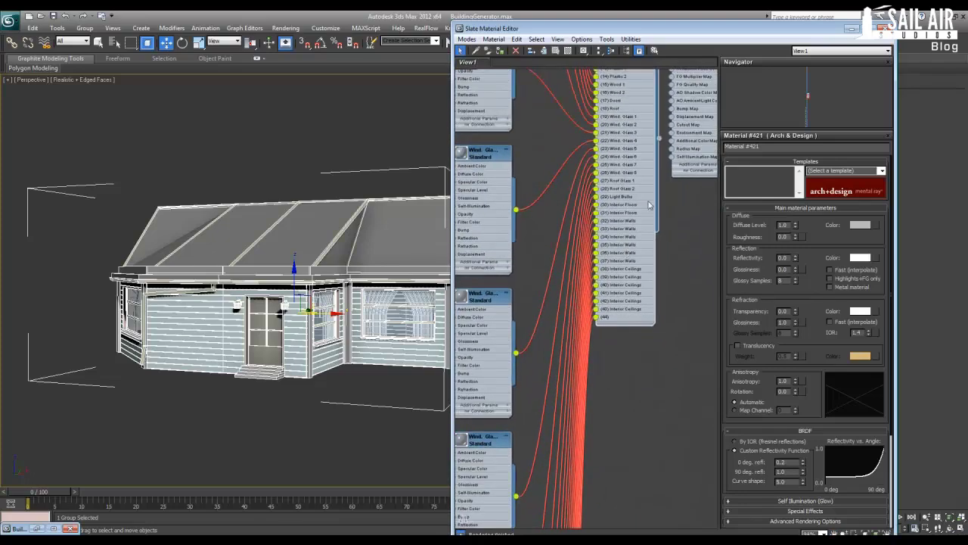
Set the Arch & Design node apart and delete the building's Multi/Sub-Object node with all its sub-material nodes from the material graph
scroll(634, 243, "down", 4)
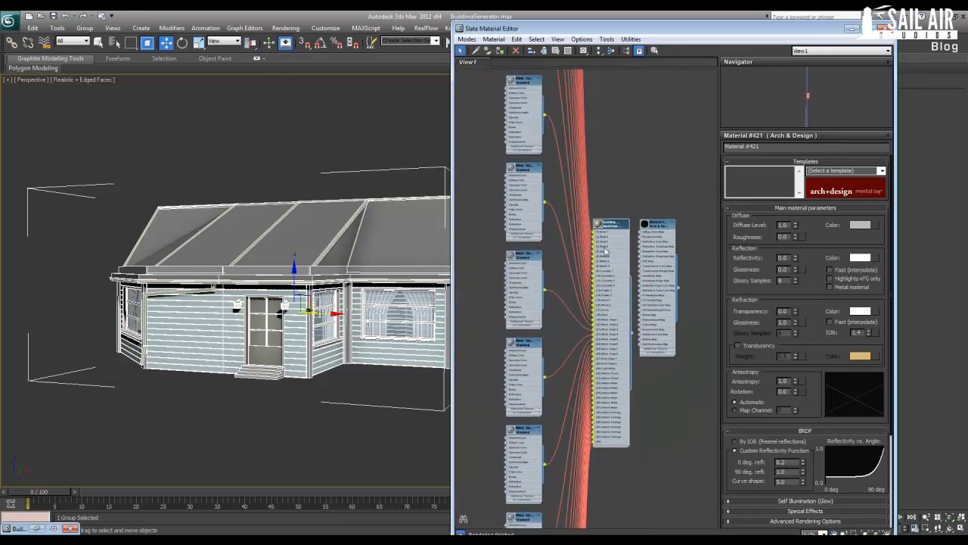
scroll(609, 251, "down", 4)
middle_click_drag(621, 252, 529, 268)
left_click_drag(536, 243, 602, 242)
middle_click_drag(518, 289, 590, 314)
scroll(593, 316, "down", 6)
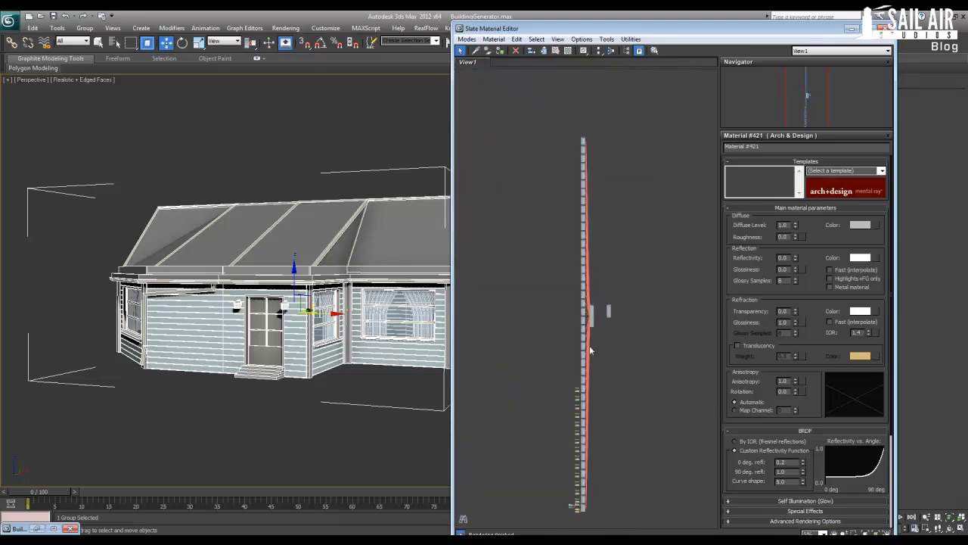
left_click_drag(554, 142, 601, 528)
key("Delete")
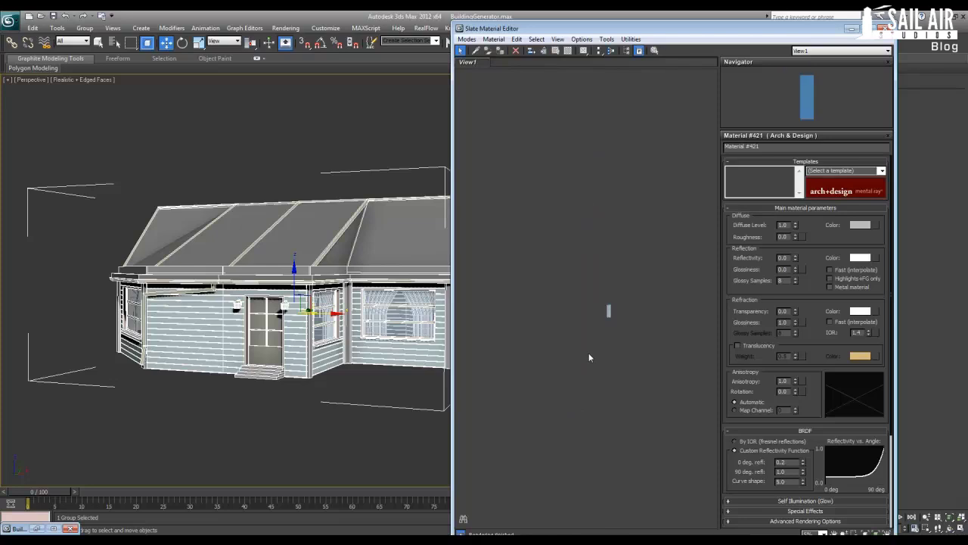
key("z")
left_click(572, 99)
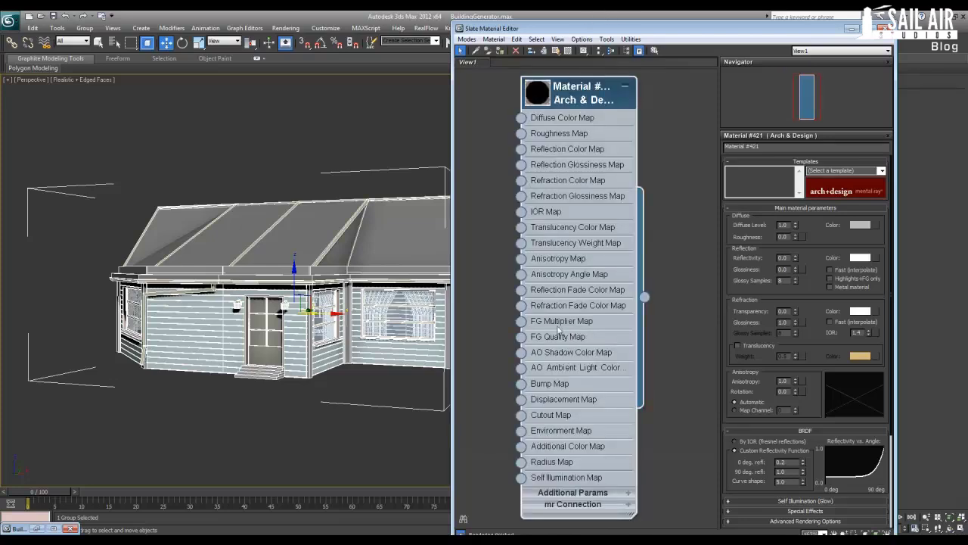
Assign the mental ray Renderer as the production renderer in the render setup
left_click(286, 28)
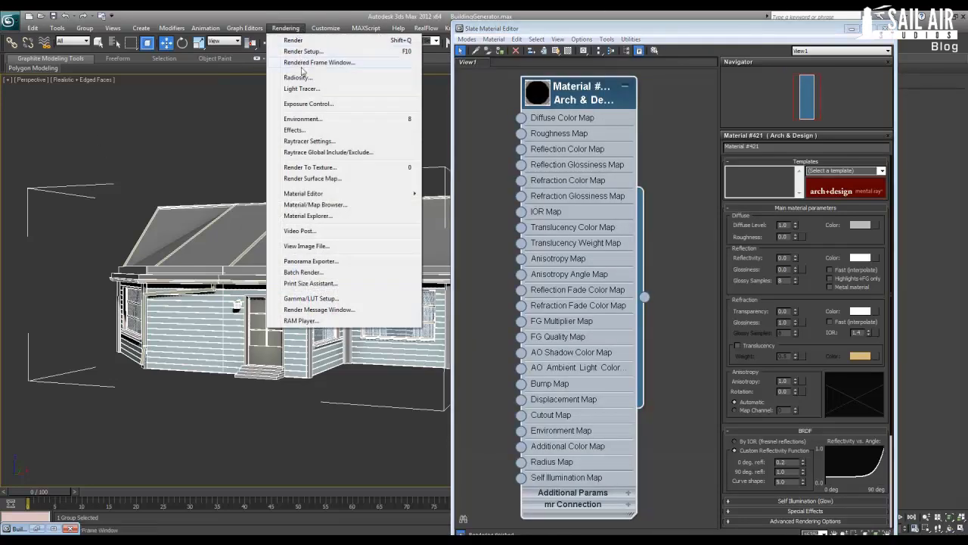
left_click(305, 51)
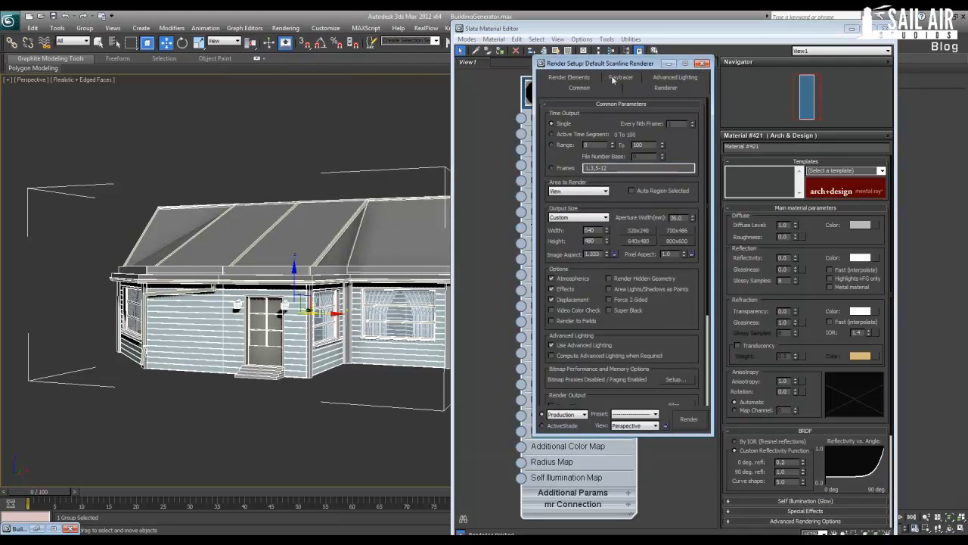
left_click_drag(693, 144, 665, 10)
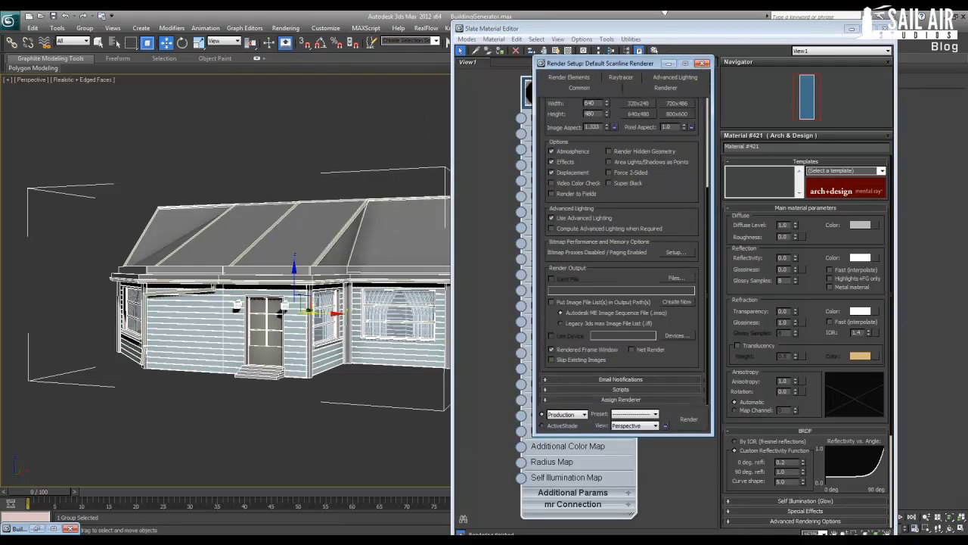
left_click(647, 398)
left_click(678, 357)
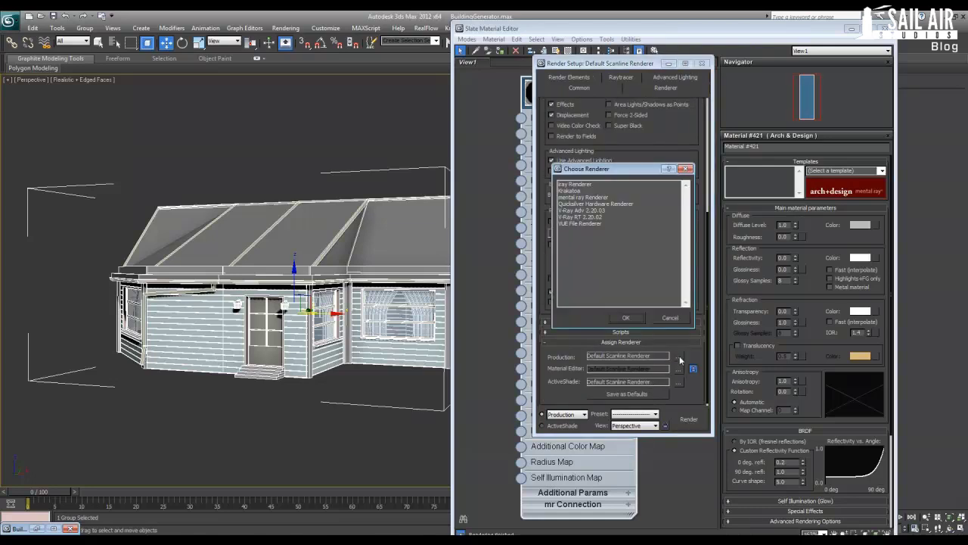
left_click(582, 196)
left_click(622, 317)
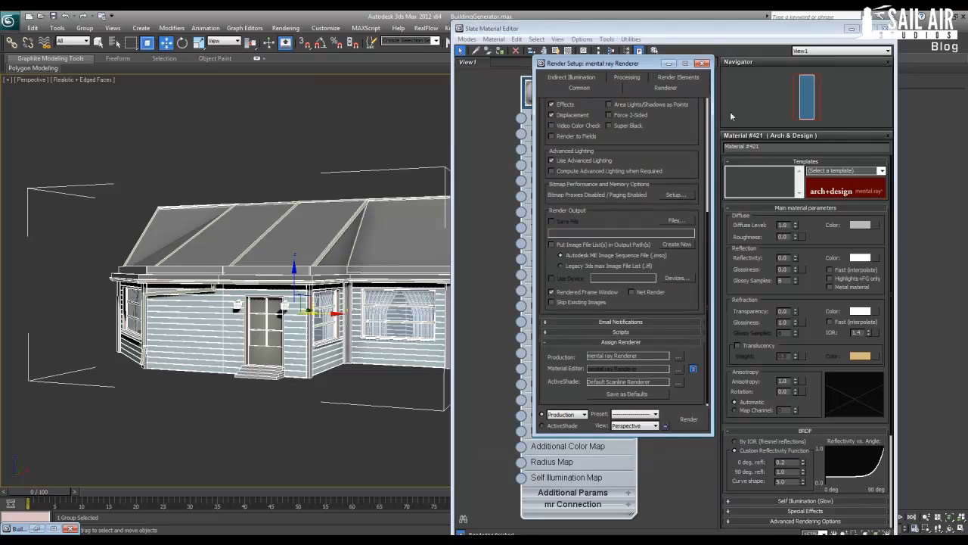
left_click(702, 63)
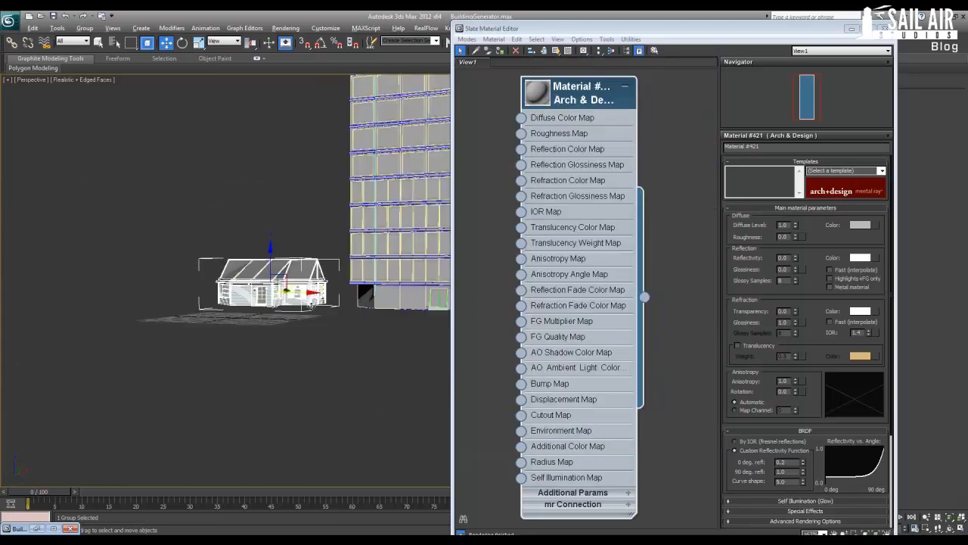
Apply the Arch & Design material to the house and the tower, and display the viewport without edged faces
left_click_drag(639, 299, 439, 295)
left_click(458, 296)
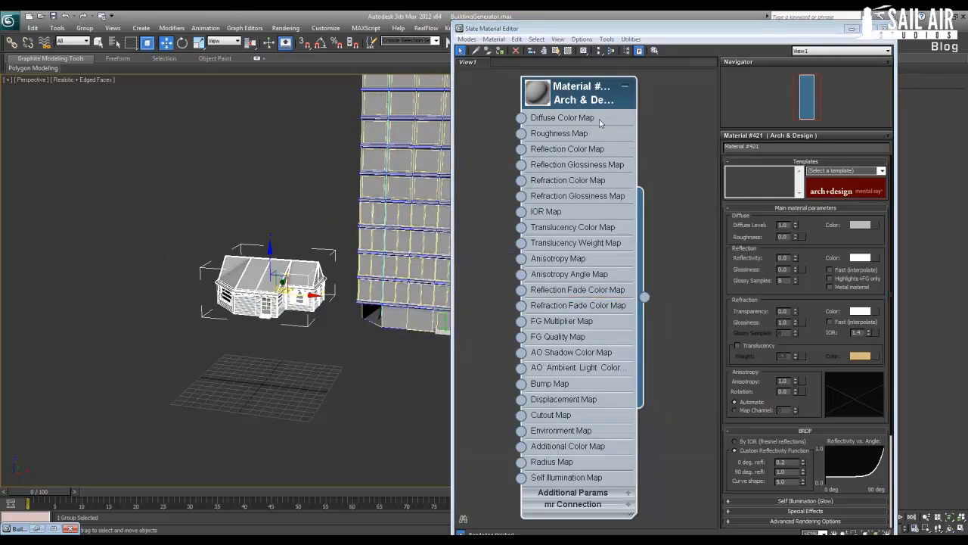
left_click(394, 186)
left_click(376, 379)
key("F4")
middle_click_drag(316, 301, 295, 326)
scroll(306, 314, "up", 3)
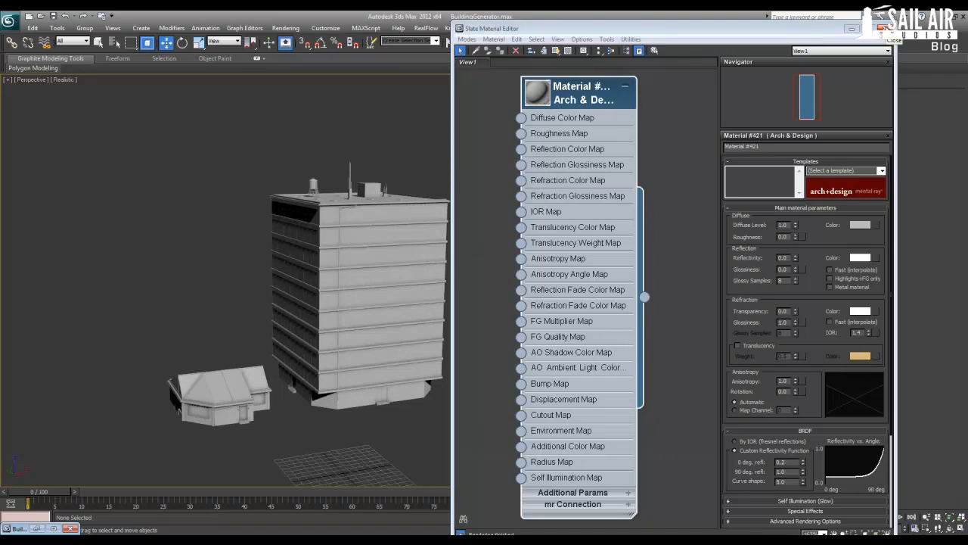
left_click(881, 28)
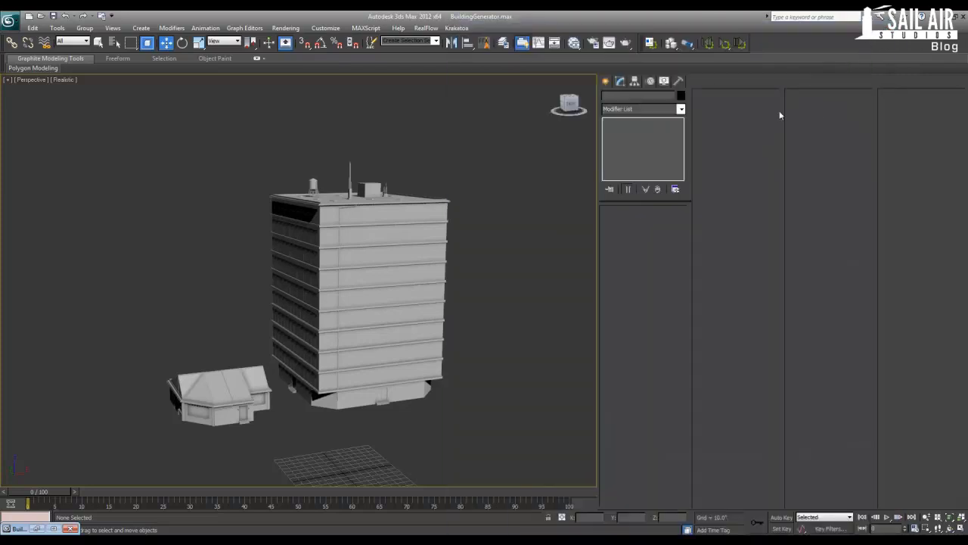
Create a large ground plane beneath the house and tower and reset its X and Y position to zero
scroll(419, 370, "up", 3)
scroll(460, 316, "down", 3)
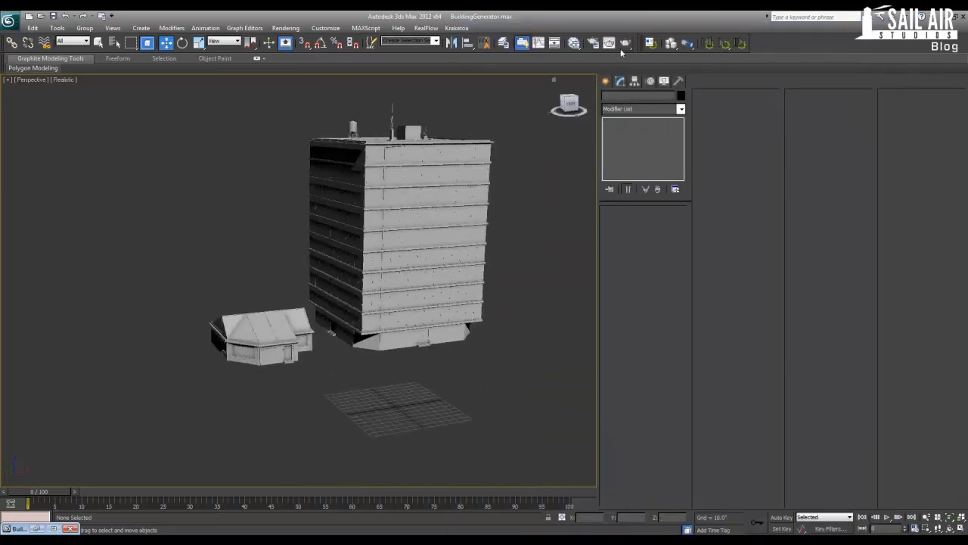
left_click(606, 82)
left_click(662, 189)
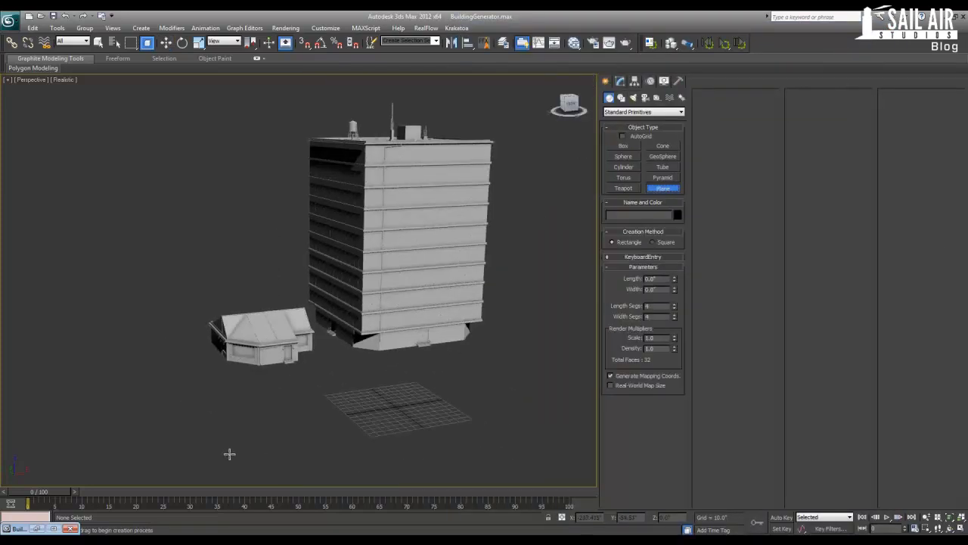
left_click_drag(229, 454, 492, 211)
key("w")
left_click_drag(422, 256, 379, 326)
scroll(471, 460, "down", 5)
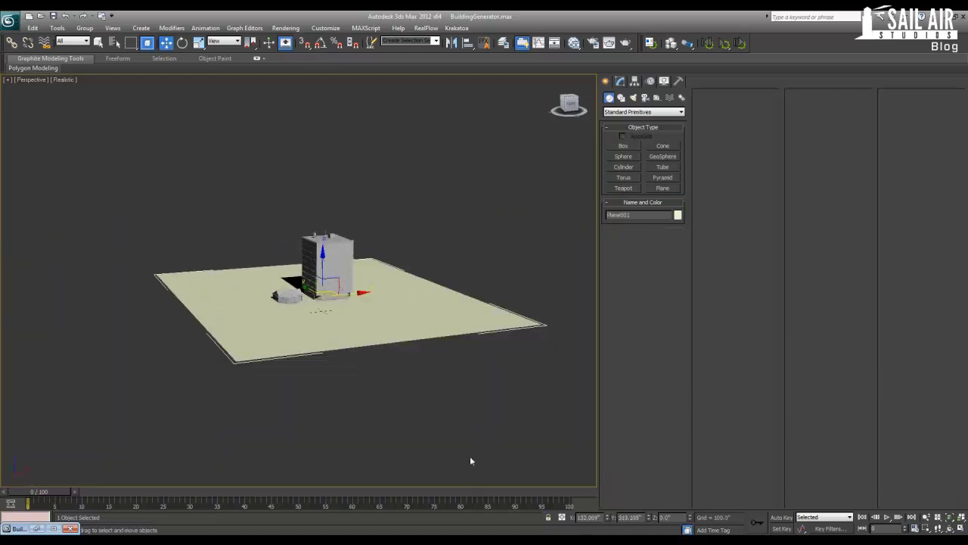
right_click(607, 518)
right_click(649, 518)
Clone the small house as one copy placed on the opposite side of the tower
left_click(312, 298)
mouse_move(319, 268)
left_mouse_down()
mouse_move(336, 282)
mouse_move(296, 303)
mouse_move(338, 320)
mouse_move(401, 318)
left_mouse_up()
left_click(291, 298)
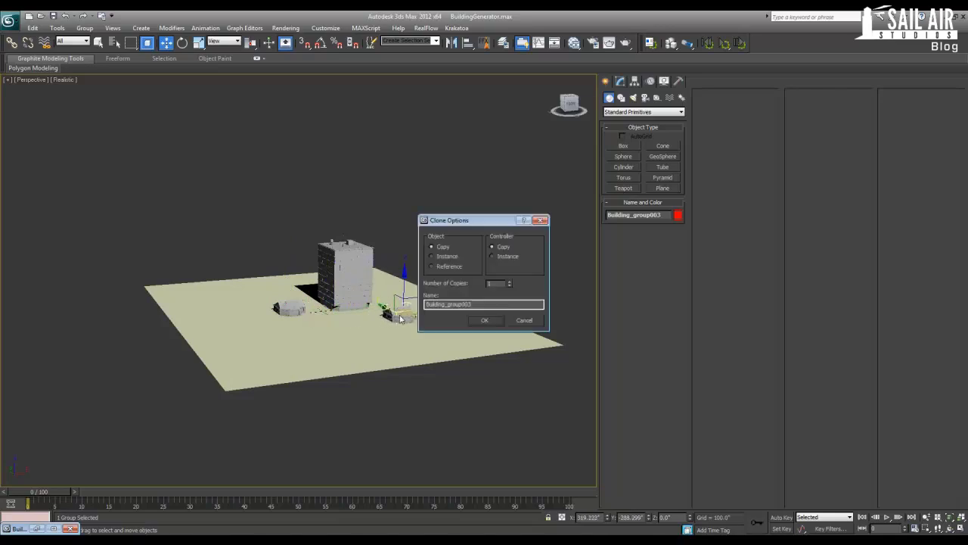
left_click(485, 320)
scroll(522, 272, "up", 5)
left_click(530, 269)
Scale up the ground plane uniformly so it extends farther around the buildings
middle_click_drag(451, 313, 377, 318, "alt")
scroll(386, 310, "up", 2)
scroll(395, 343, "down", 2)
left_click(356, 335)
left_click_drag(293, 308, 289, 276)
key("r")
middle_click_drag(288, 276, 295, 254)
Apply the Arch & Design material to the ground plane and deselect it
left_click(574, 43)
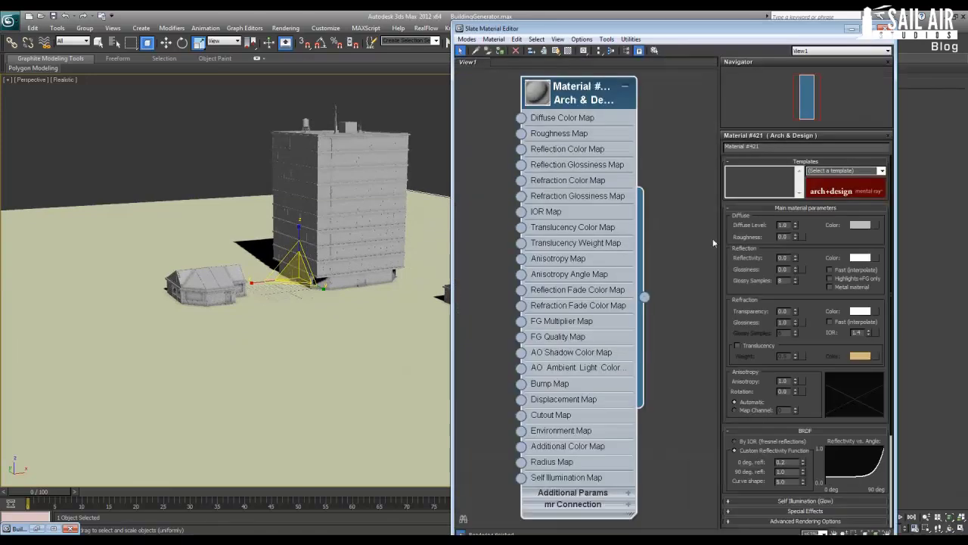
left_click_drag(660, 353, 302, 365)
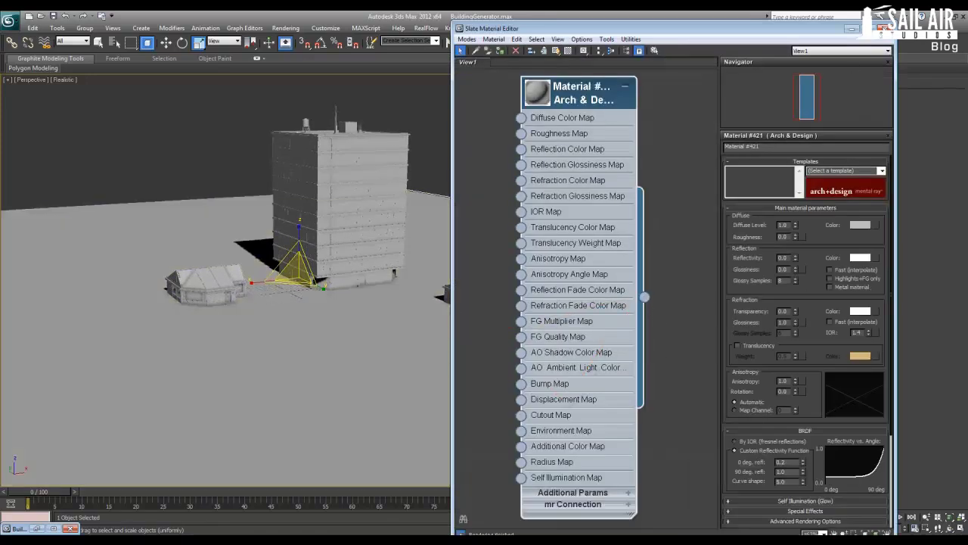
left_click(884, 28)
left_click(501, 175)
Create a Daylight system on the ground in front of the tower, accepting the mr Photographic Exposure Control at EV 15
left_click(681, 97)
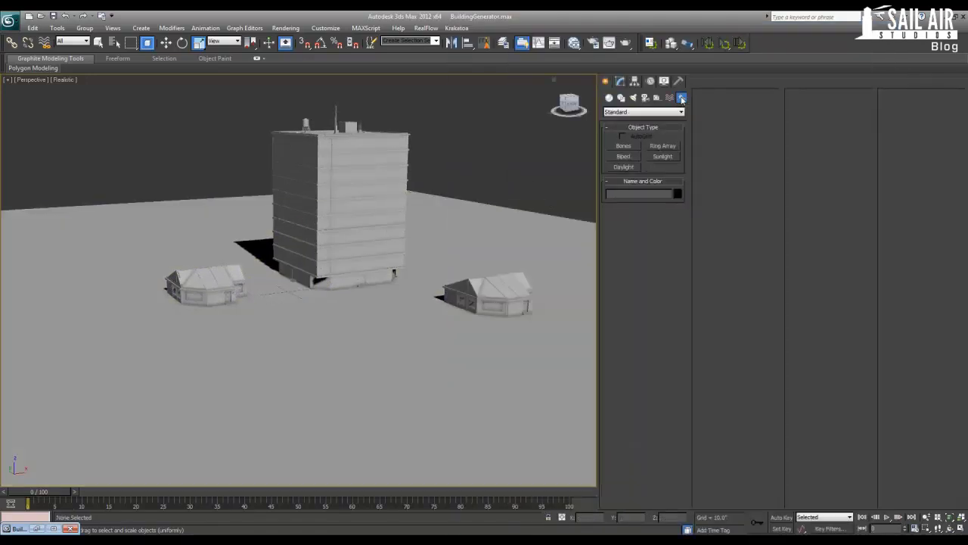
left_click(624, 167)
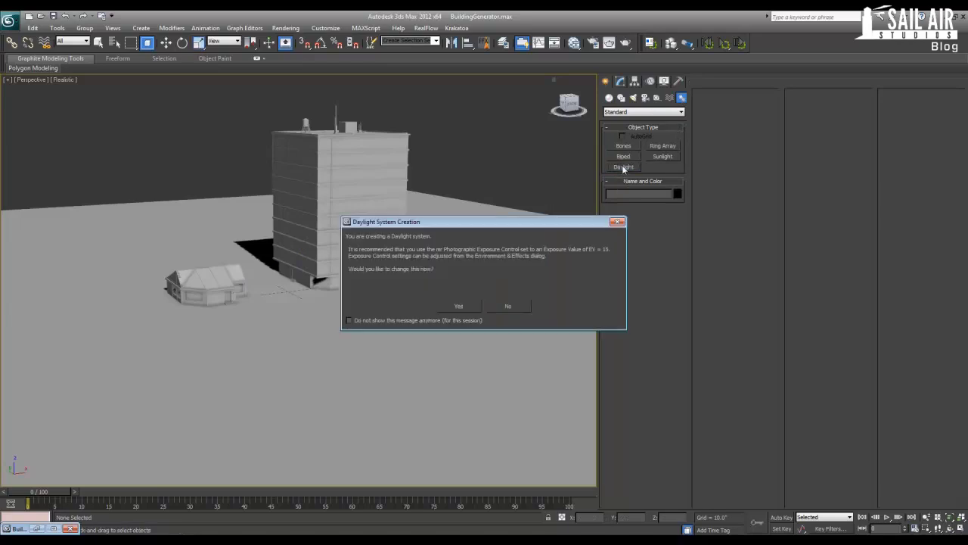
left_click(459, 306)
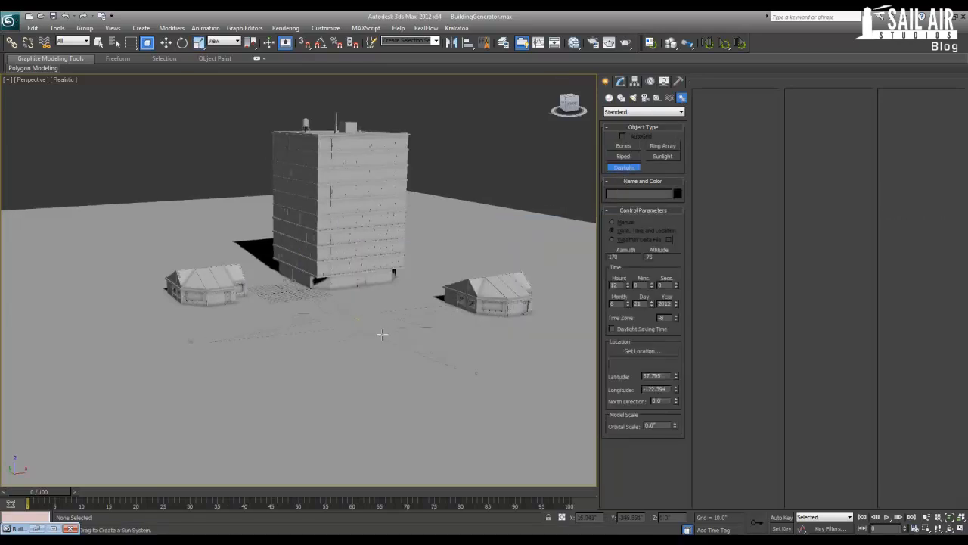
left_click(806, 113)
scroll(588, 121, "up", 2)
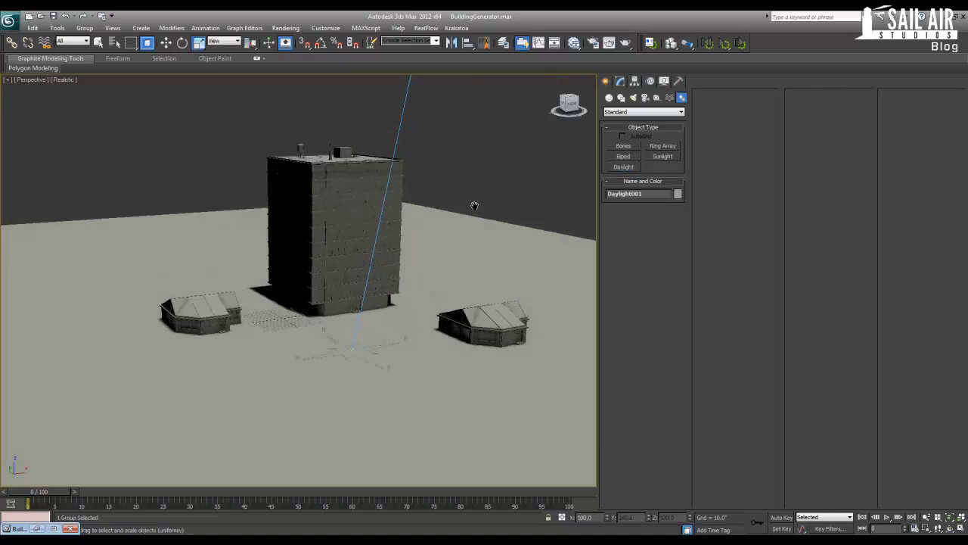
Set the daylight's sunlight to mr Sun and skylight to mr Sky, adding the mr Physical Sky environment map automatically
left_click(621, 82)
left_click(677, 234)
left_click(676, 253)
left_click(677, 258)
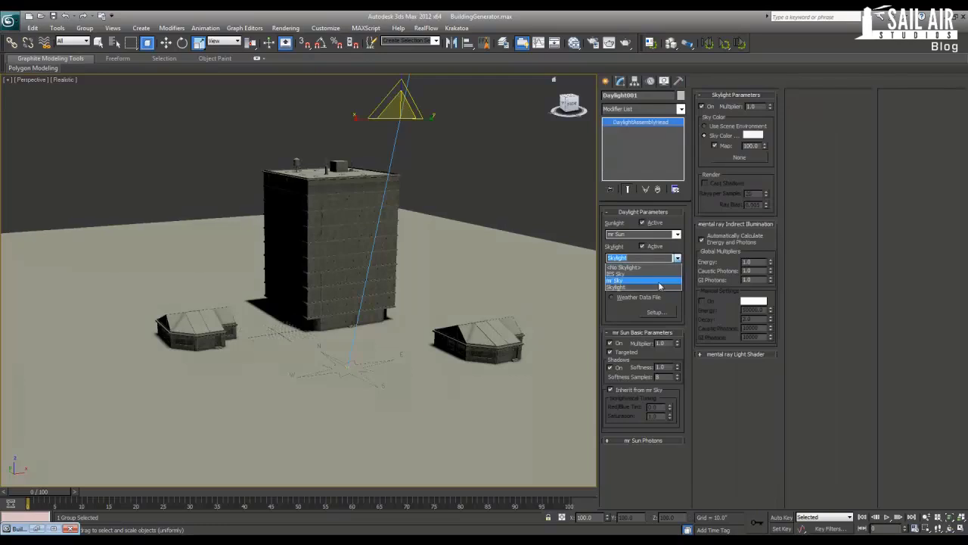
left_click(657, 280)
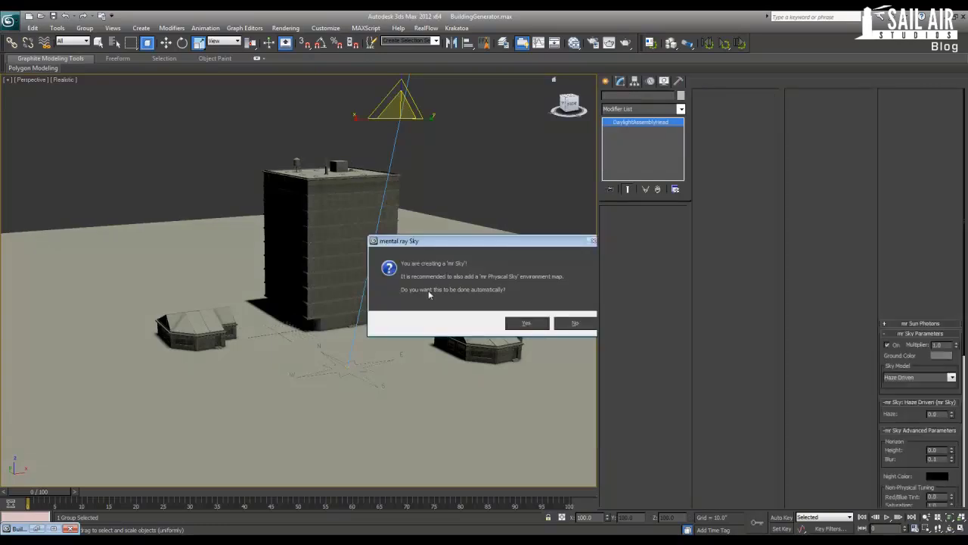
key("Return")
middle_click_drag(408, 318, 347, 320, "alt")
scroll(340, 310, "up", 3)
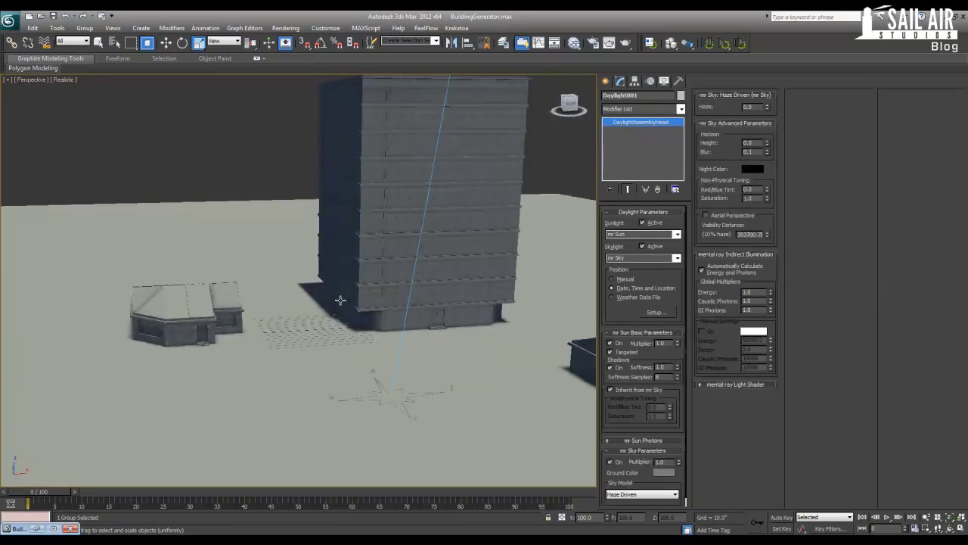
Set the mr Photographic Exposure Control preset to Physically Based Lighting, Outdoor Daylight, Clear Sky
key("8")
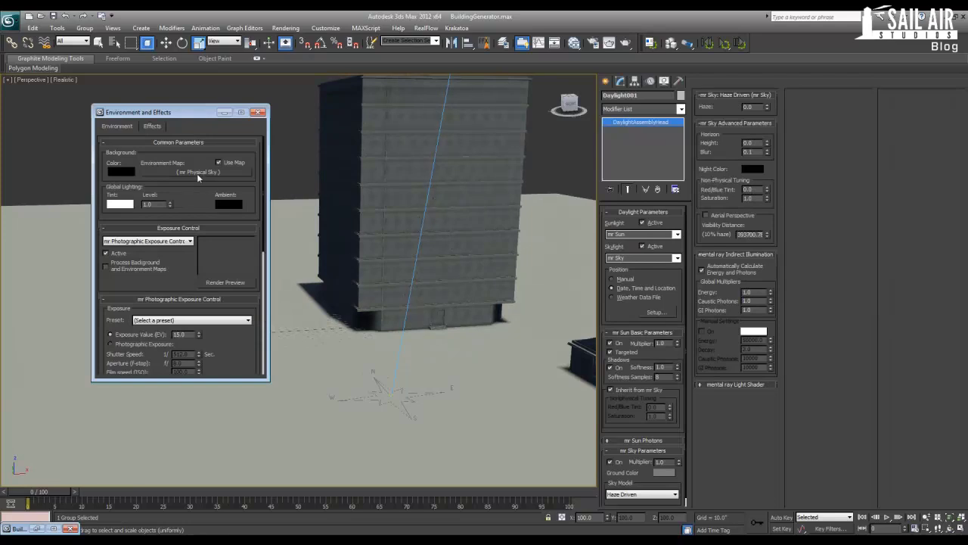
left_click(196, 171)
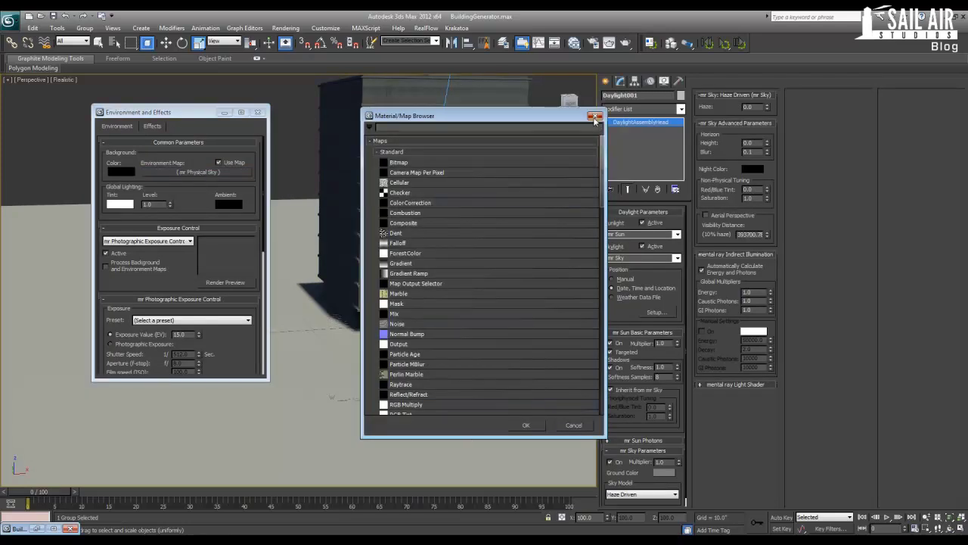
left_click(595, 118)
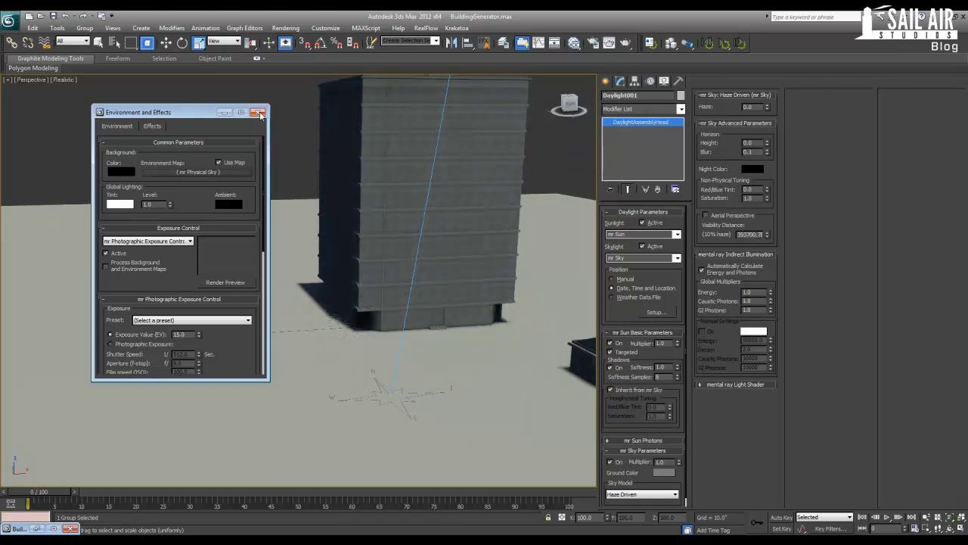
left_click(140, 241)
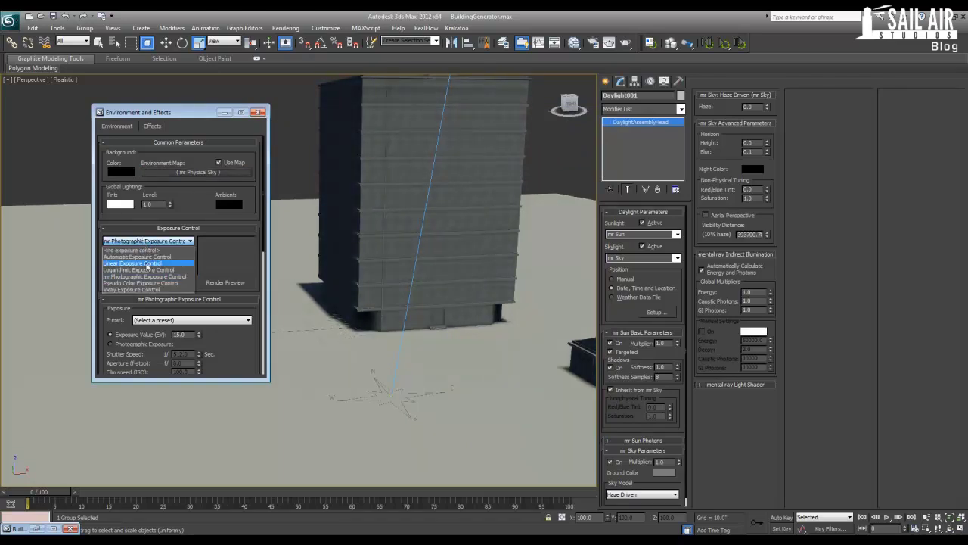
left_click(147, 275)
left_click(200, 321)
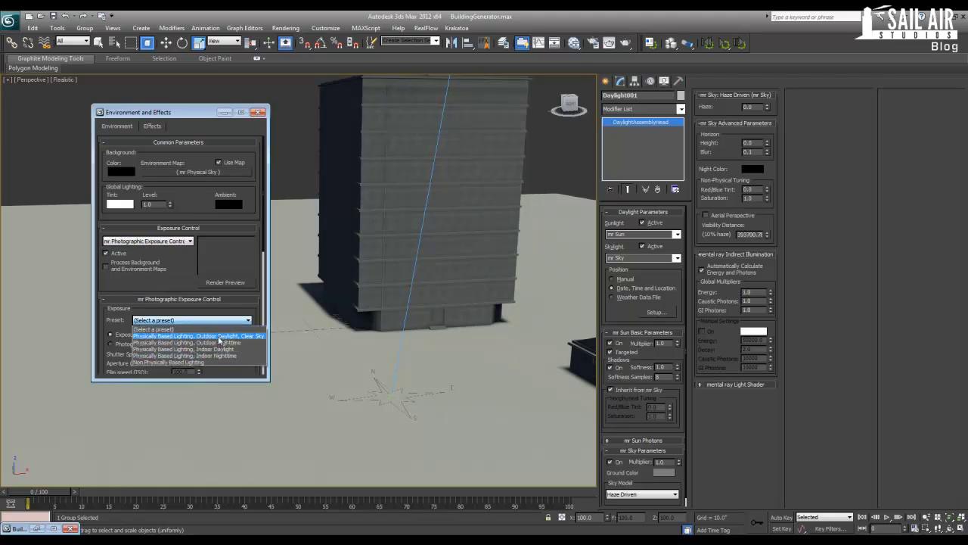
left_click(219, 338)
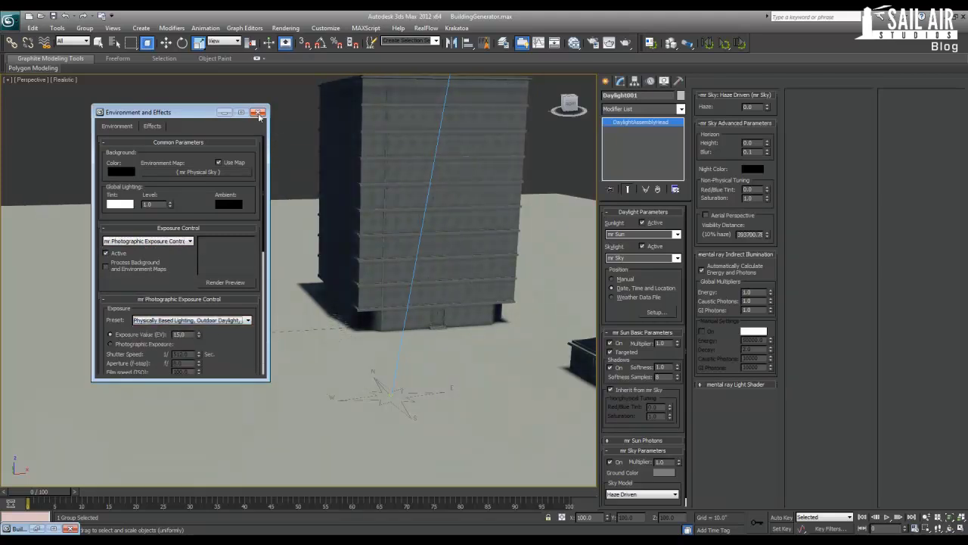
left_click(258, 113)
Frame the tower with both houses and set the render output size to HDTV (video), 1920 by 1080
middle_click_drag(342, 359, 313, 366, "alt")
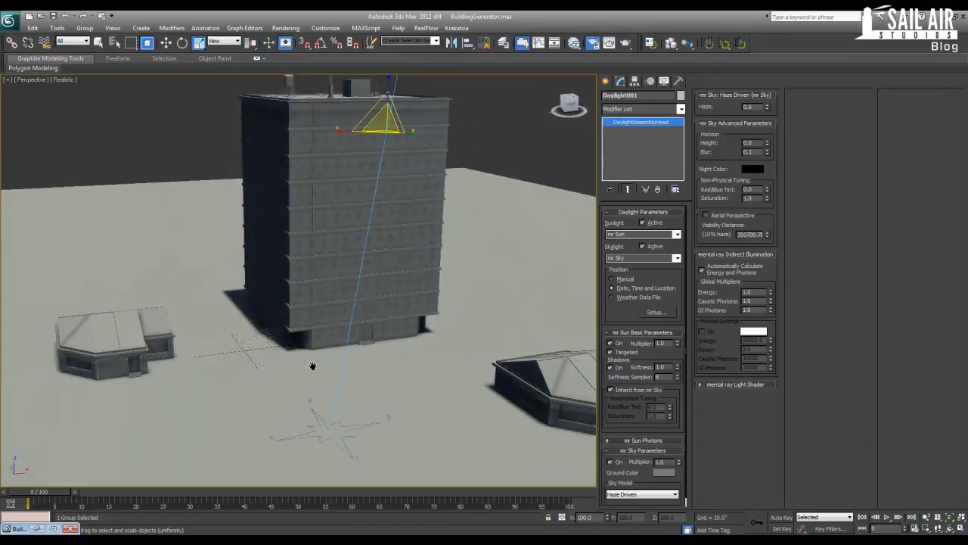
key("F10")
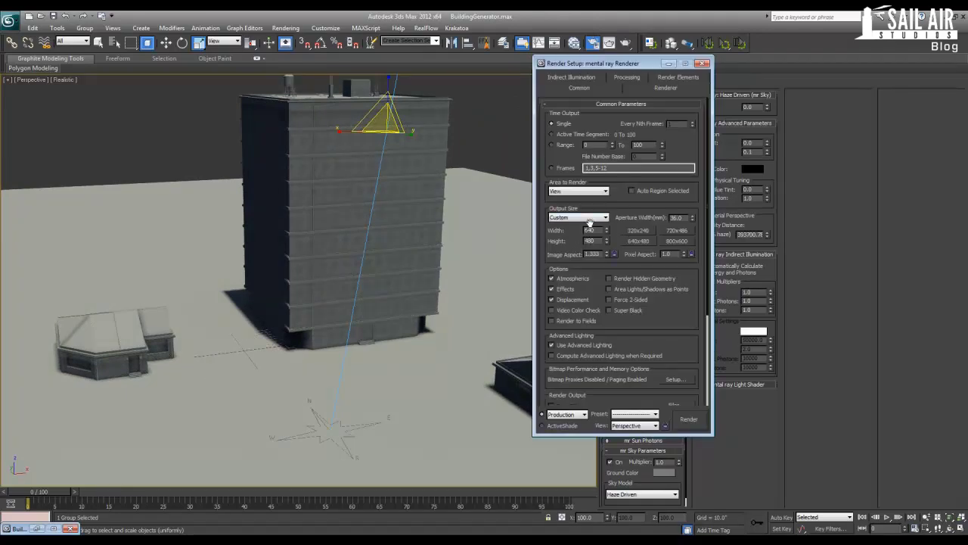
left_click(595, 219)
left_click(571, 339)
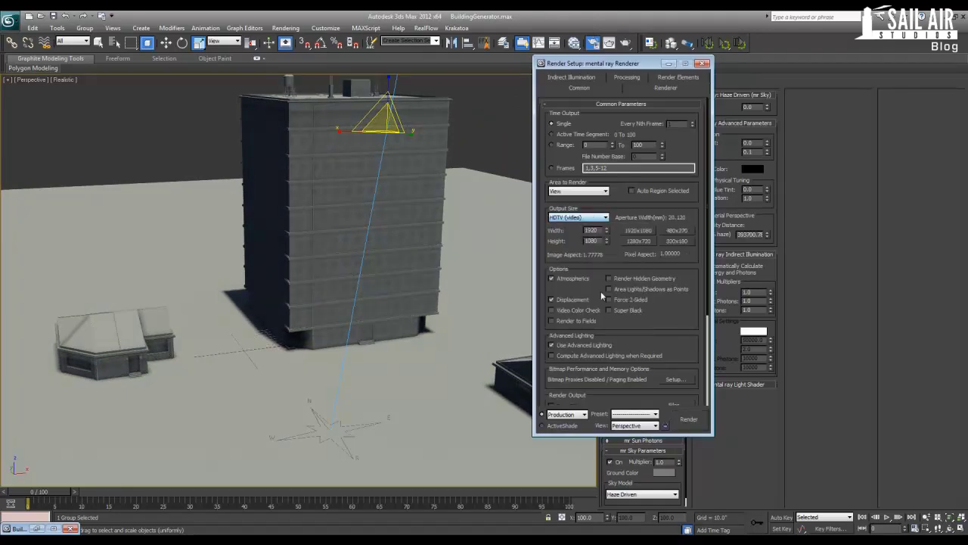
Set the render output size to 1280 by 720, render the Perspective view, and close the finished image
left_click(633, 244)
middle_click_drag(296, 351, 279, 350)
scroll(278, 350, "down", 3)
scroll(278, 349, "up", 3)
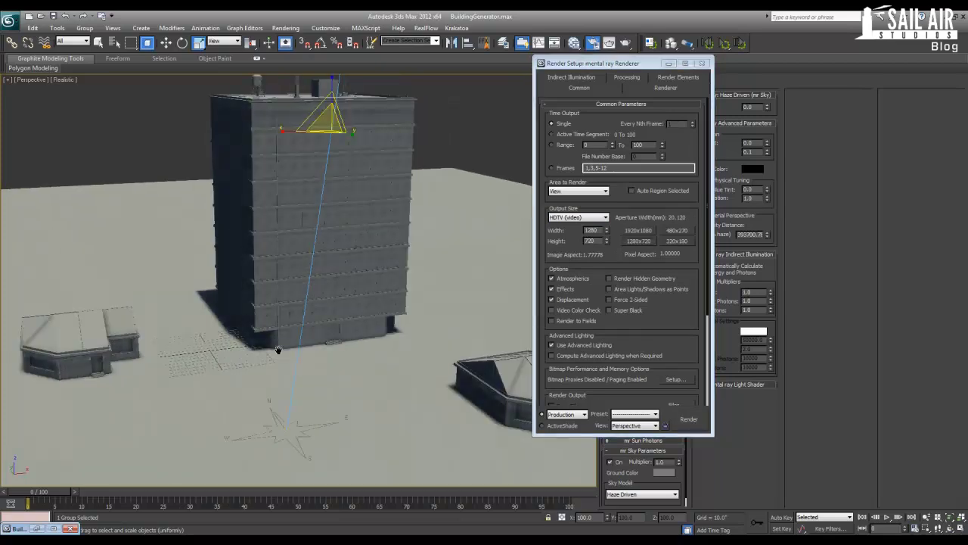
left_click(688, 419)
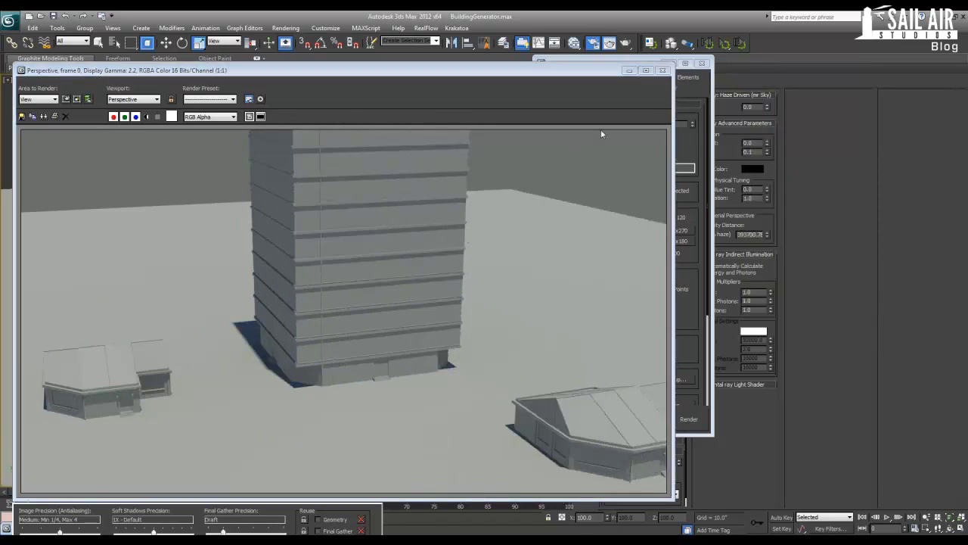
left_click(661, 72)
Select the tower and turn on edged faces in the Perspective viewport
scroll(431, 270, "up", 8)
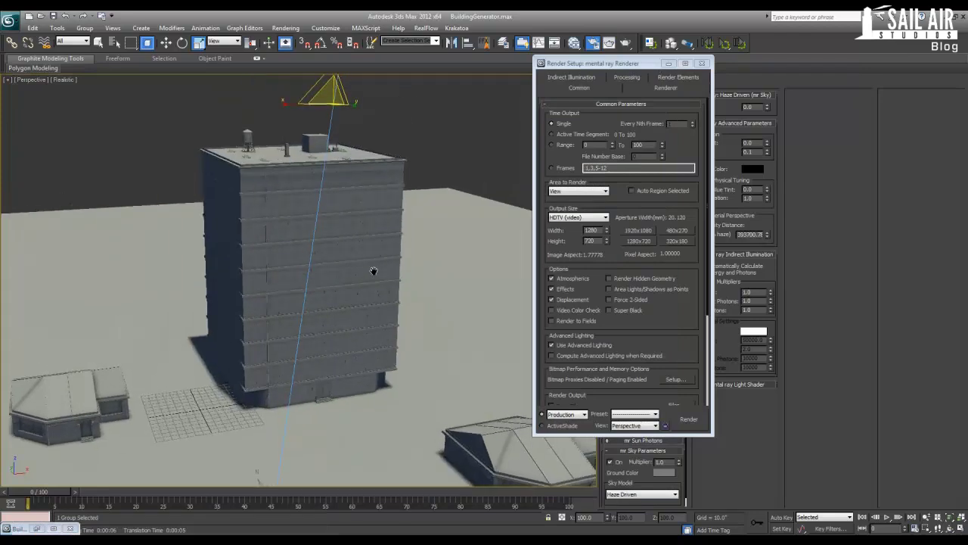
scroll(359, 277, "down", 5)
mouse_move(322, 283)
middle_mouse_down("alt")
mouse_move(450, 315)
mouse_move(337, 292)
middle_mouse_up("alt")
left_click(337, 291)
scroll(336, 292, "down", 5)
key("F4")
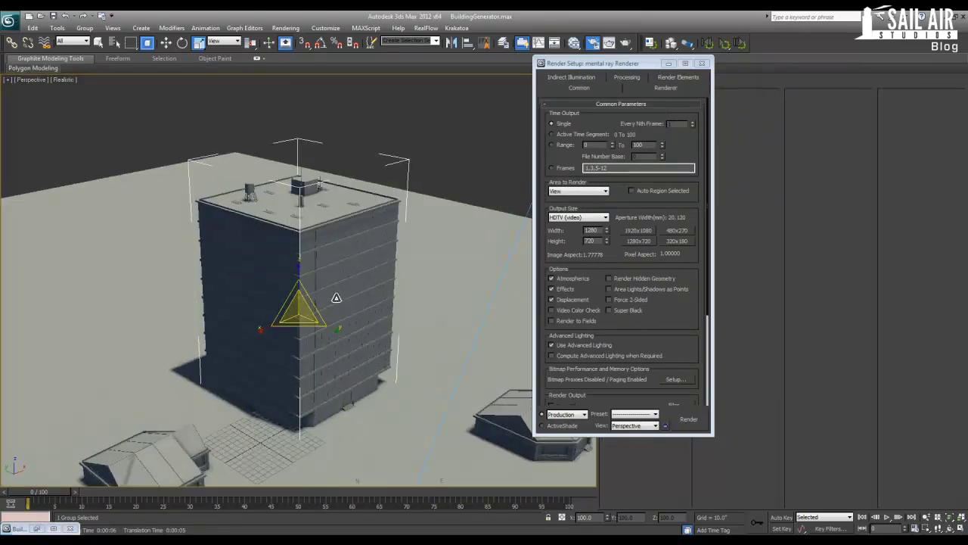
Examine the edges of the tower's windows and ledges up close and across the whole building
scroll(337, 295, "up", 5)
scroll(336, 298, "up", 6)
scroll(337, 300, "down", 3)
scroll(338, 301, "down", 8)
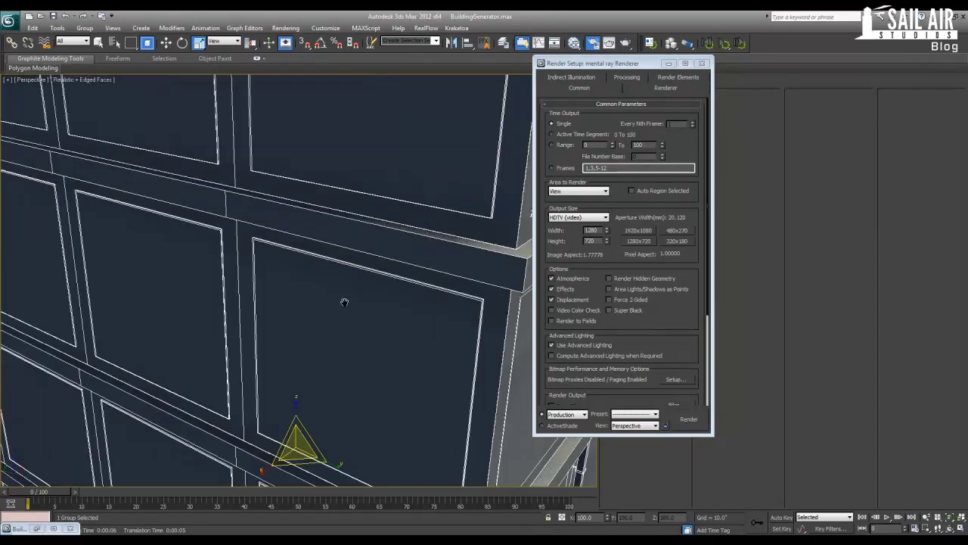
scroll(300, 286, "down", 10)
scroll(306, 295, "up", 5)
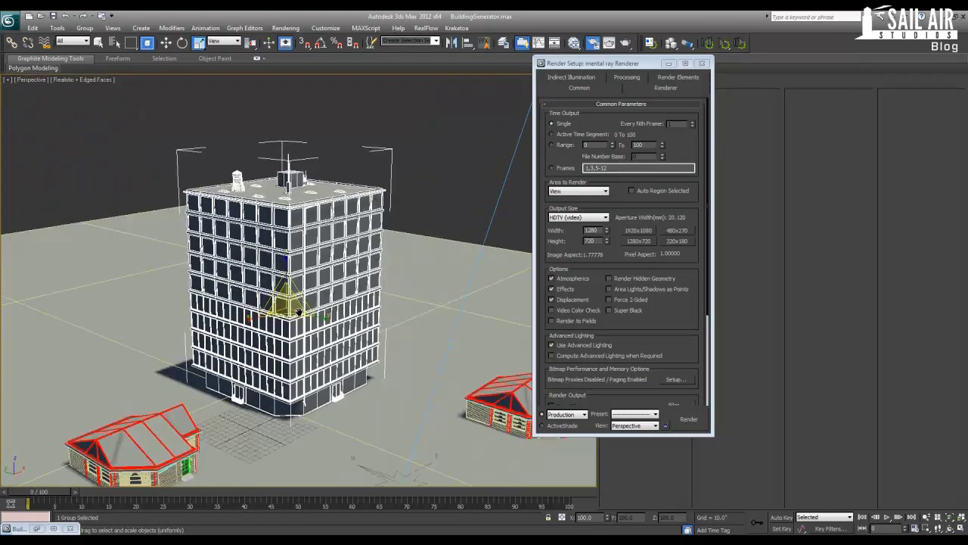
scroll(314, 310, "down", 2)
scroll(313, 311, "up", 2)
scroll(332, 295, "down", 6)
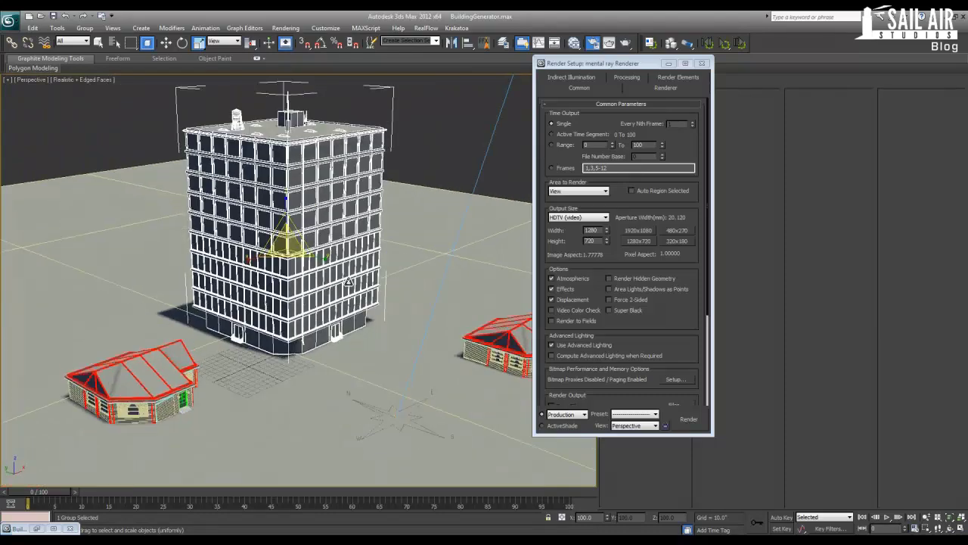
Deselect the tower and close the render settings, keeping the tower and both houses in view
left_click(435, 136)
middle_click_drag(360, 215, 336, 220, "alt")
left_click(703, 63)
middle_click_drag(299, 299, 333, 302)
scroll(317, 296, "up", 2)
scroll(358, 303, "down", 2)
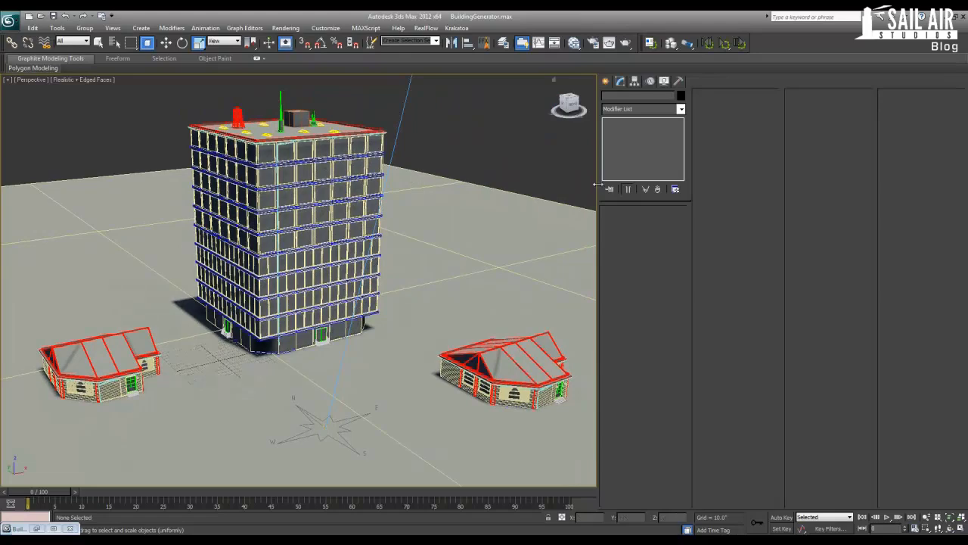
Narrow the command panel to one column fewer to enlarge the Perspective viewport, and render the reframed scene
left_click_drag(597, 183, 690, 188)
middle_click_drag(501, 288, 520, 301, "alt")
key("shift+q")
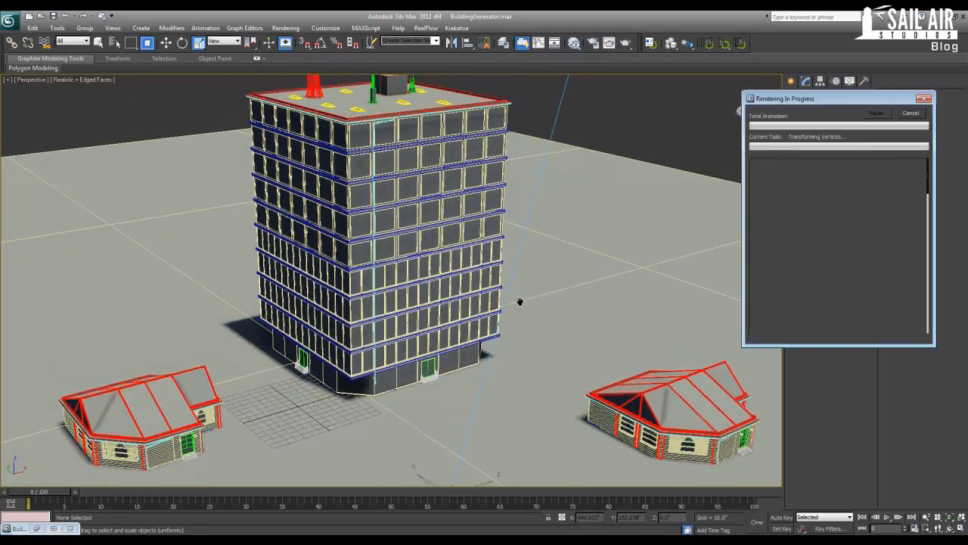